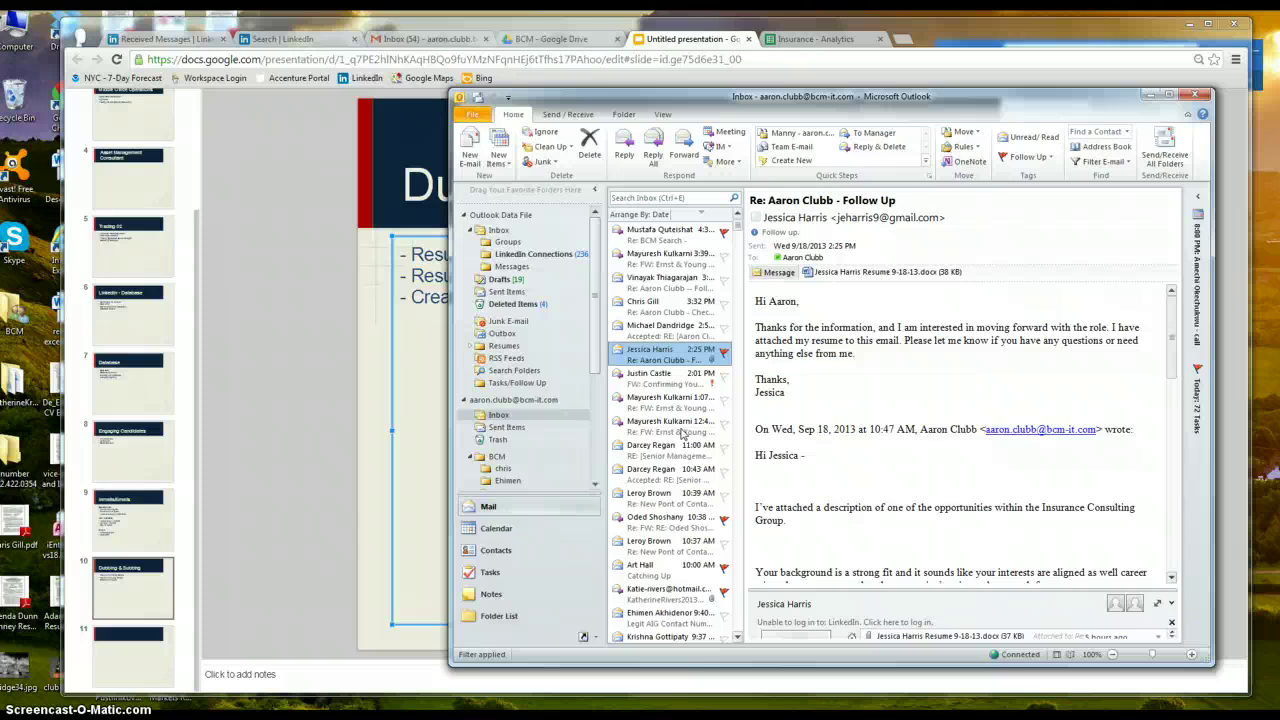
Scroll the Outlook inbox list back to the top with the candidate's follow-up reply open
scroll(683, 432, up, 2)
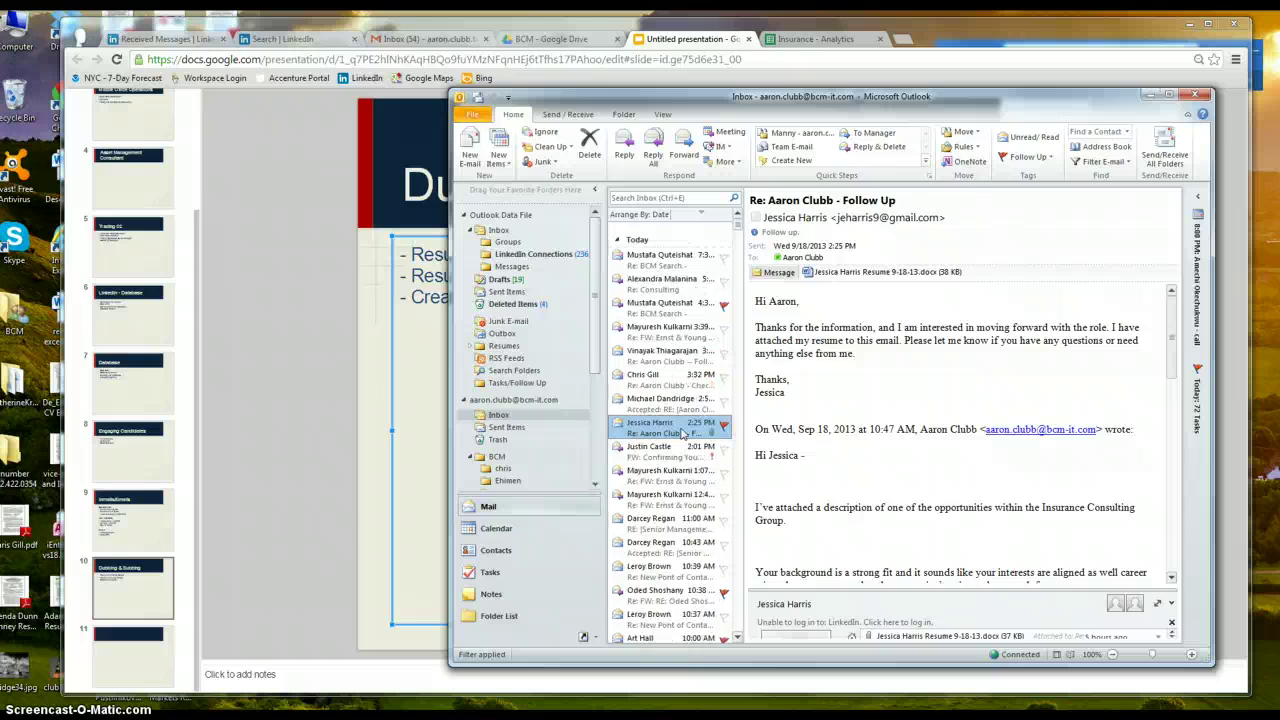
Open the emailed resume attachment with editing enabled and move its window centre-right
double_click(889, 273)
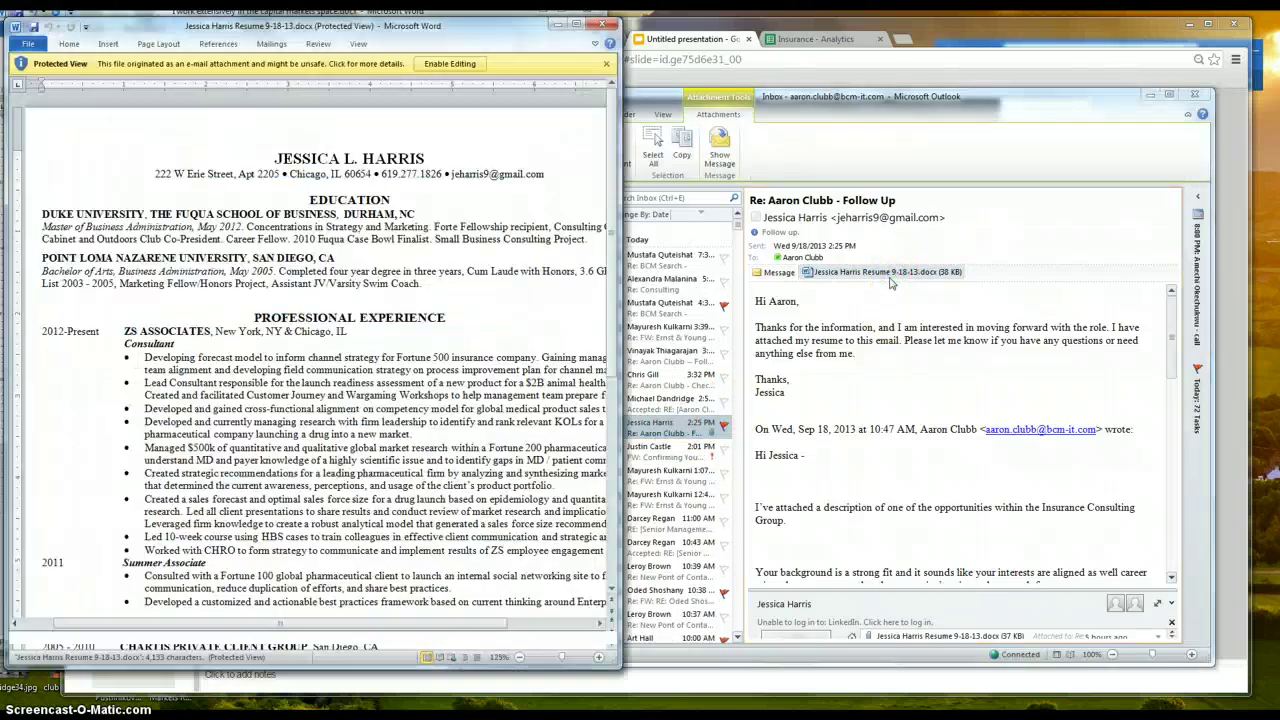
click(444, 64)
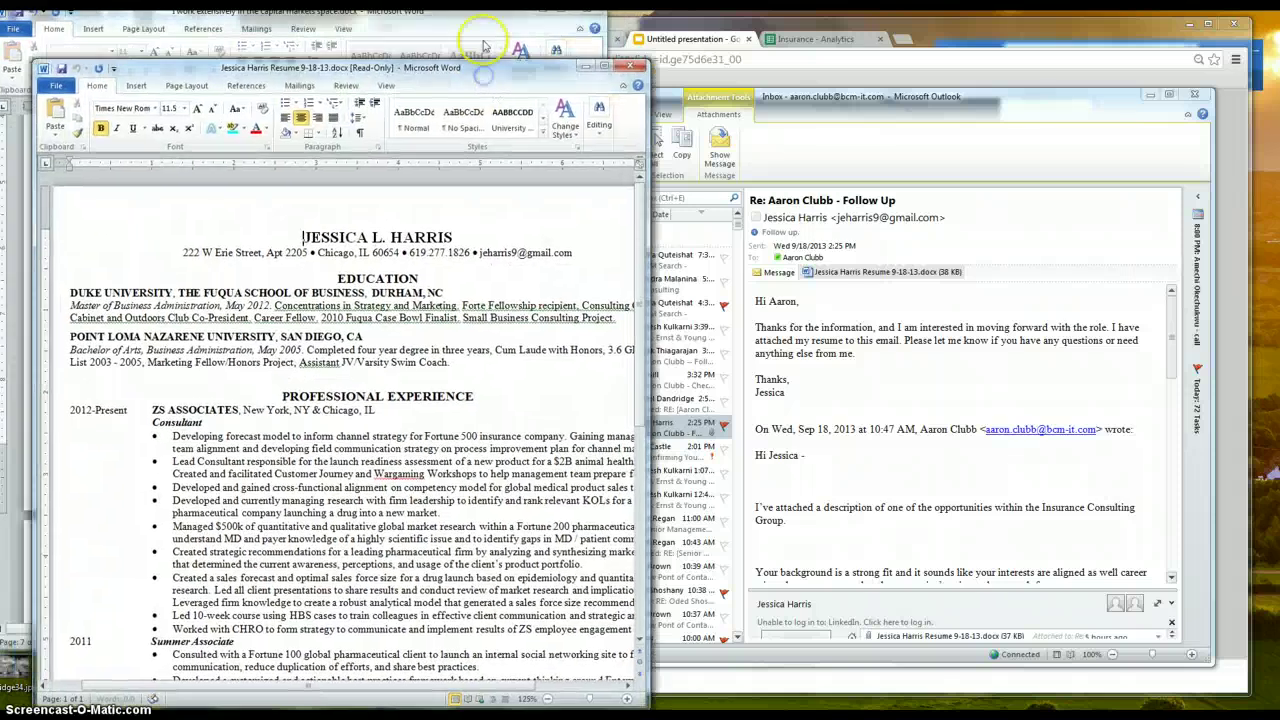
click(485, 17)
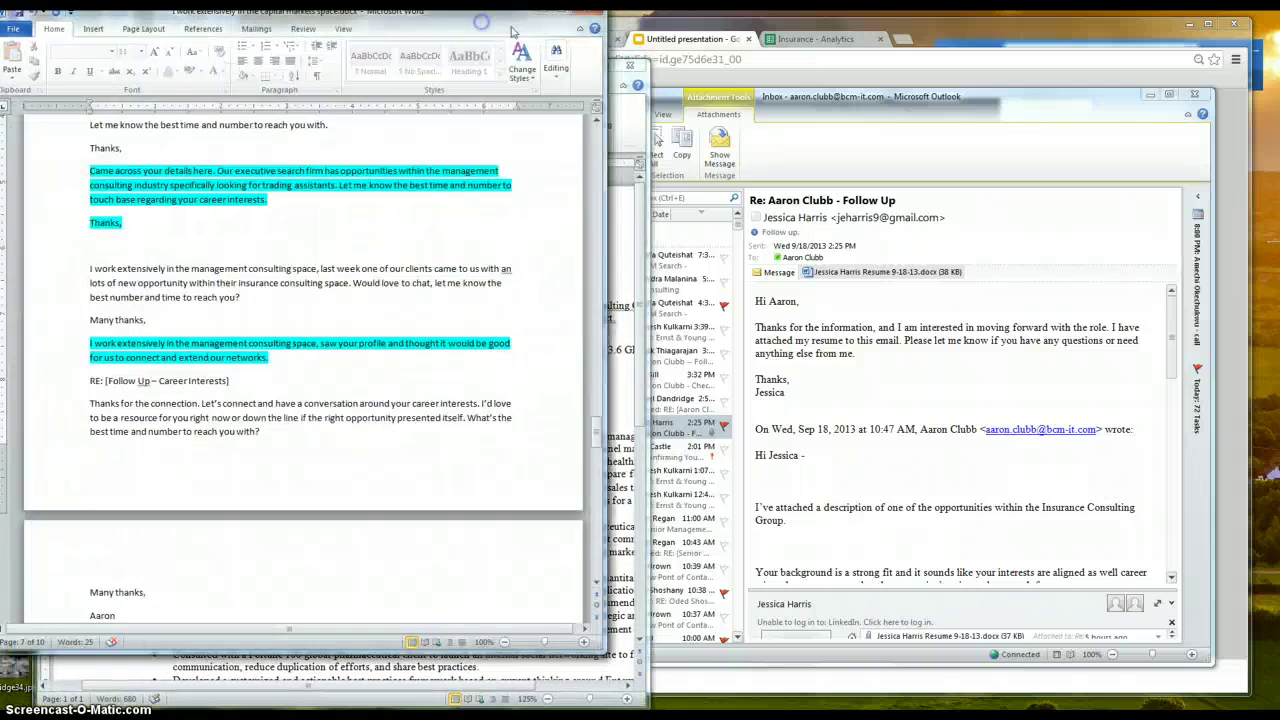
click(544, 11)
drag(513, 85, 900, 73)
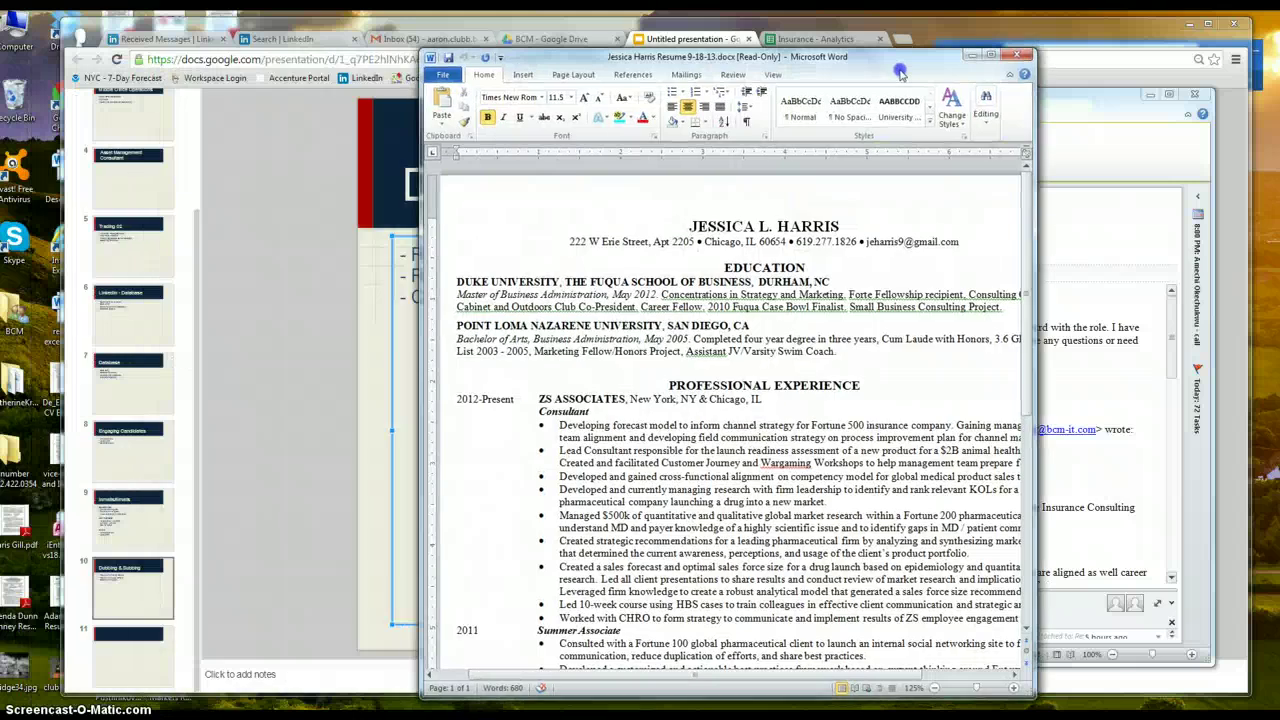
Search LinkedIn people for the candidate's name and narrow the browser beside the resume
click(303, 41)
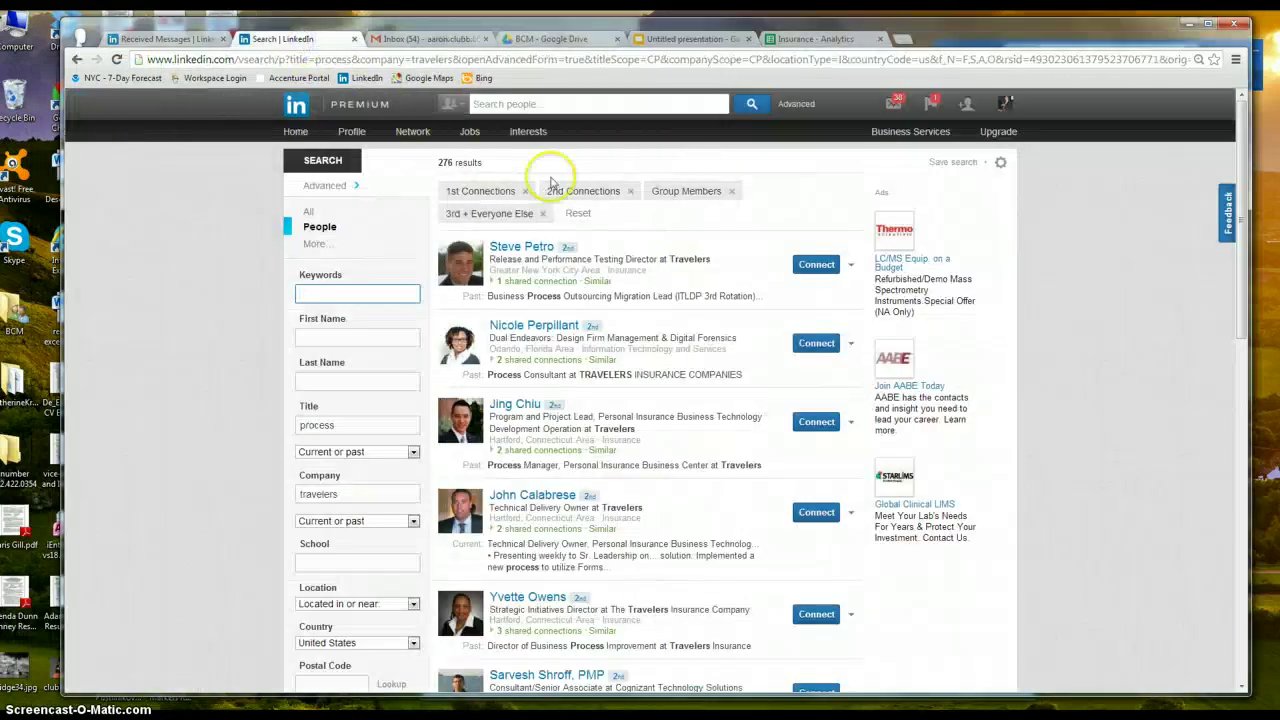
click(625, 104)
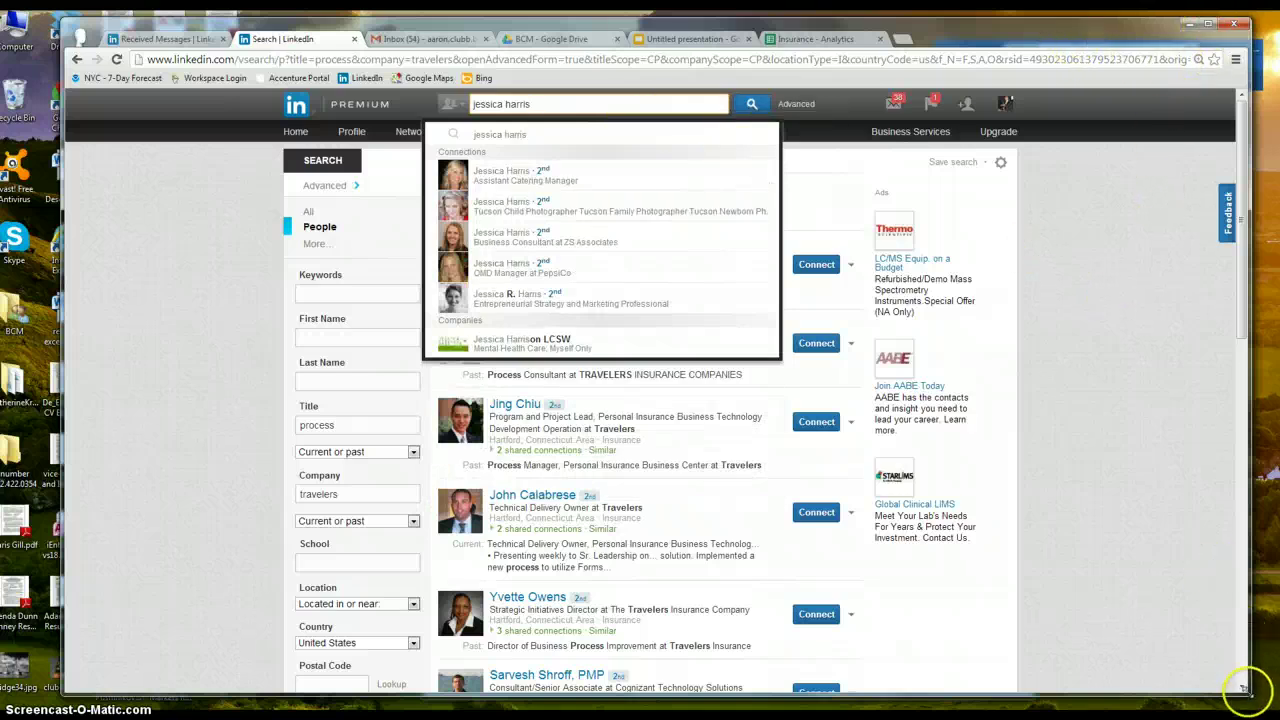
drag(1246, 693, 720, 683)
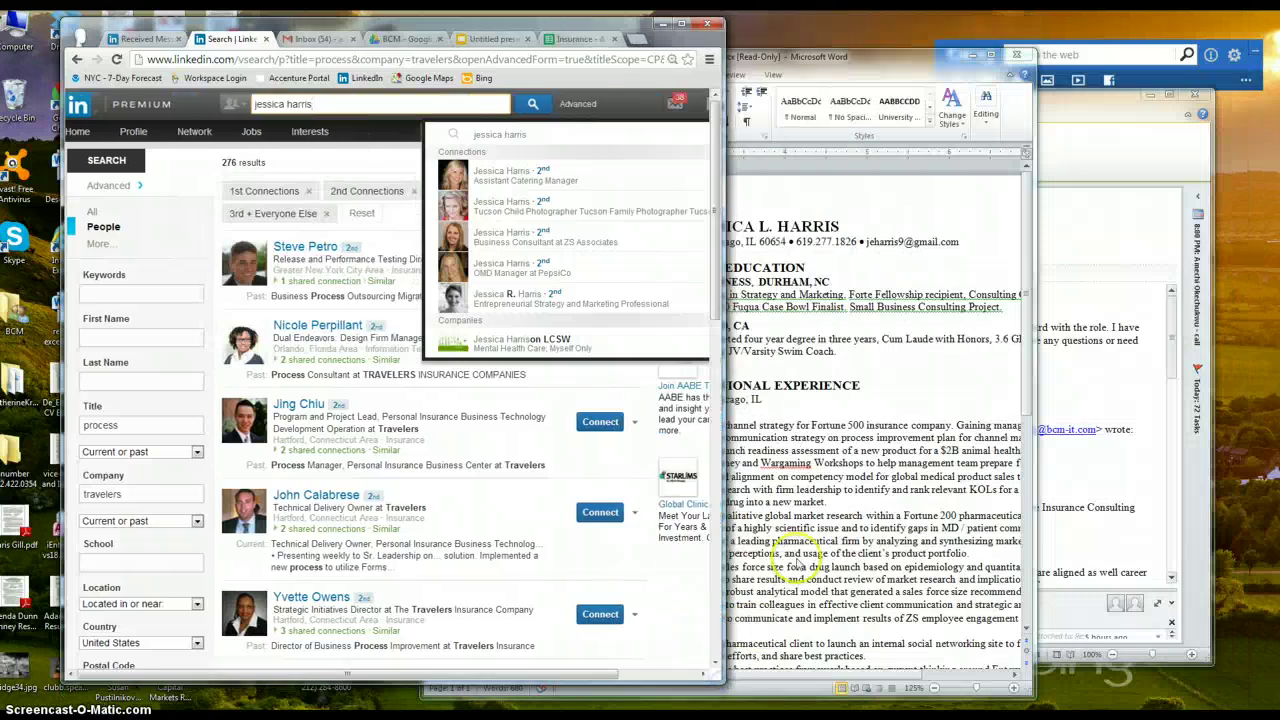
drag(871, 67, 1041, 72)
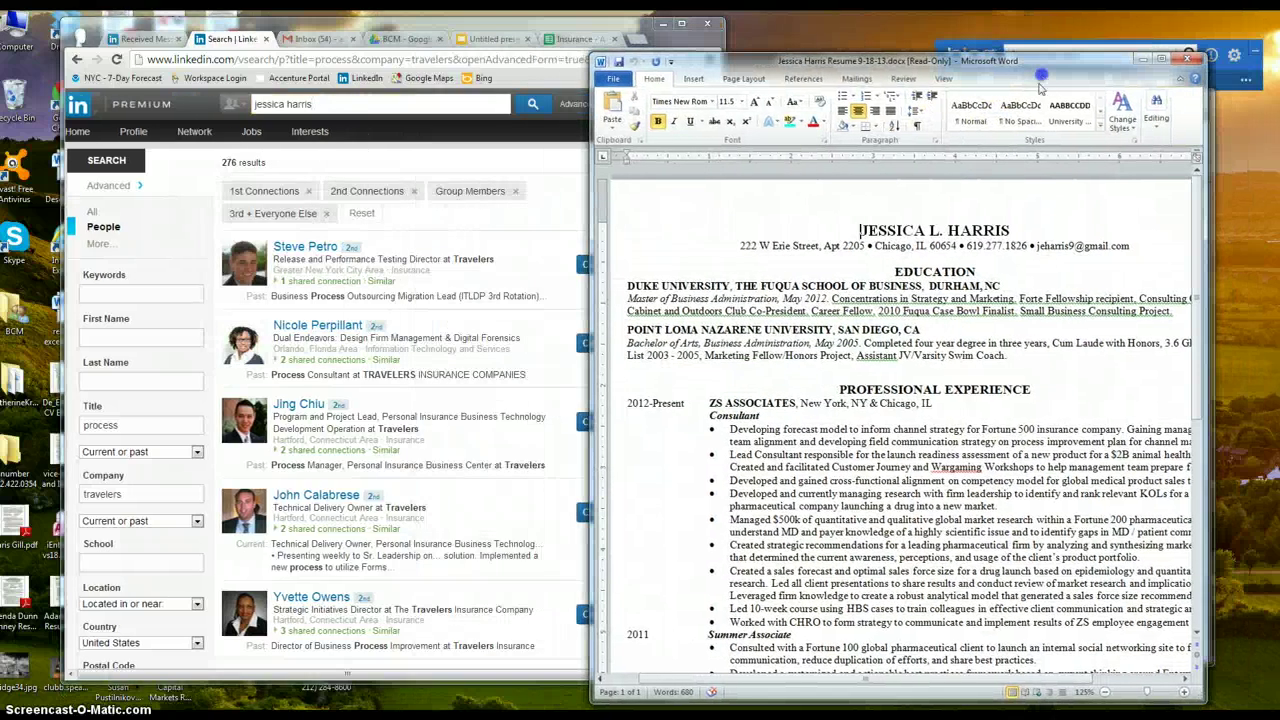
click(835, 455)
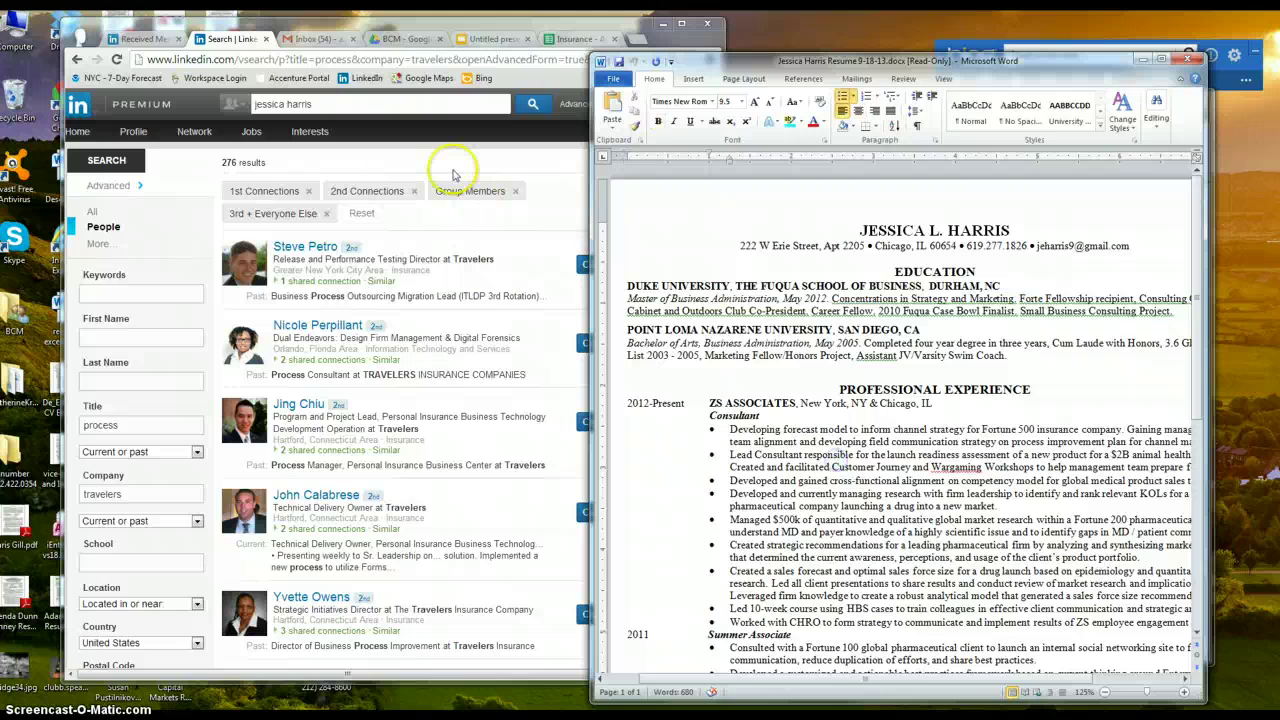
Add 'zs associates' to the search and open the single matching candidate profile
click(452, 175)
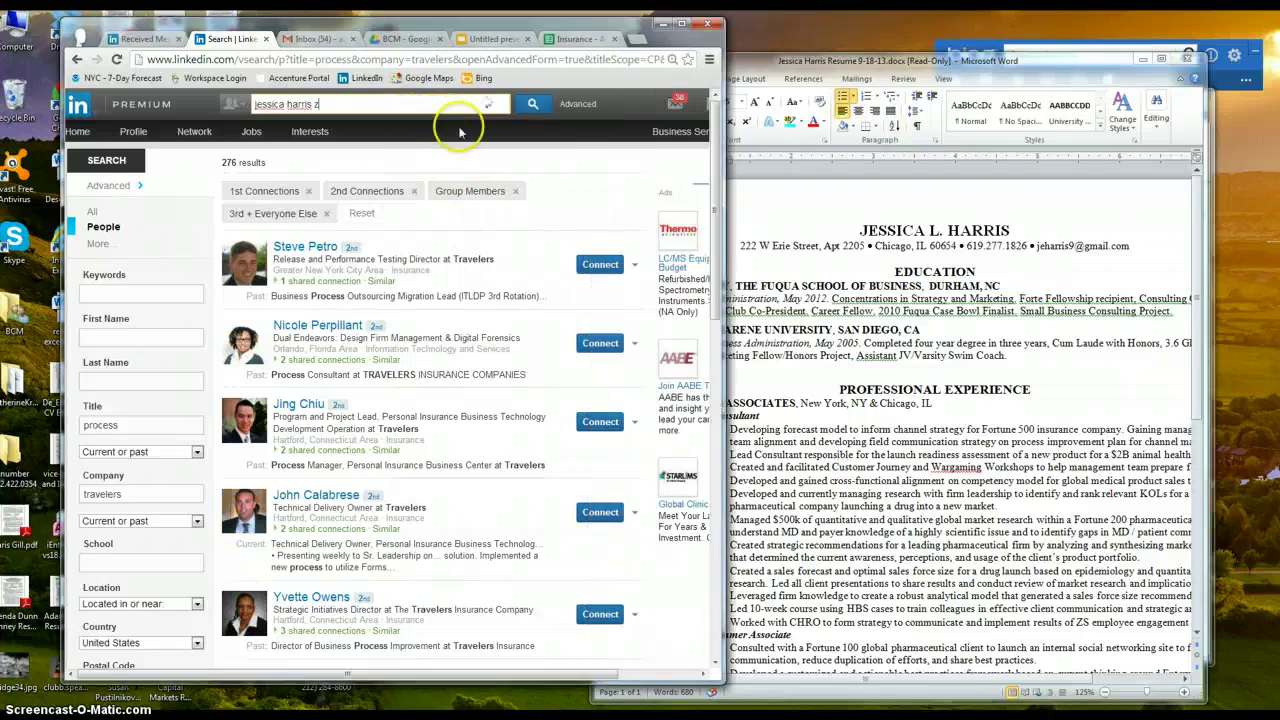
text(s associates)
key(Return)
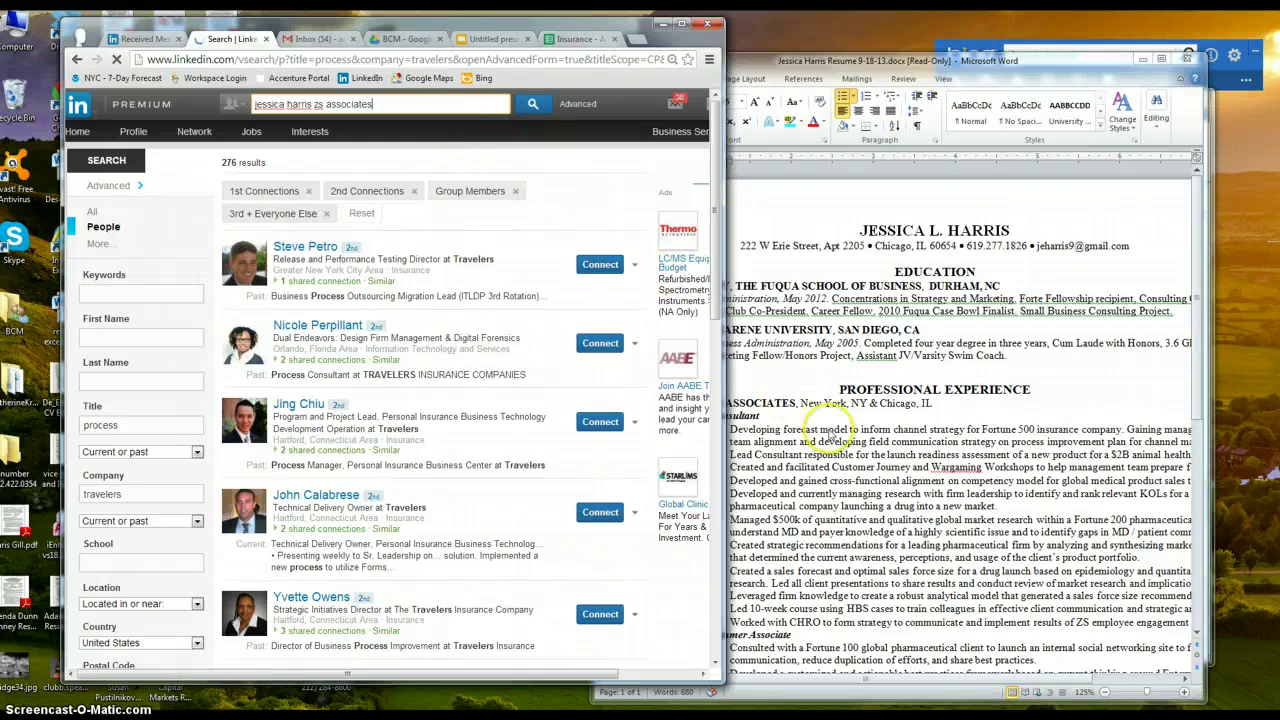
click(838, 454)
drag(962, 63, 942, 54)
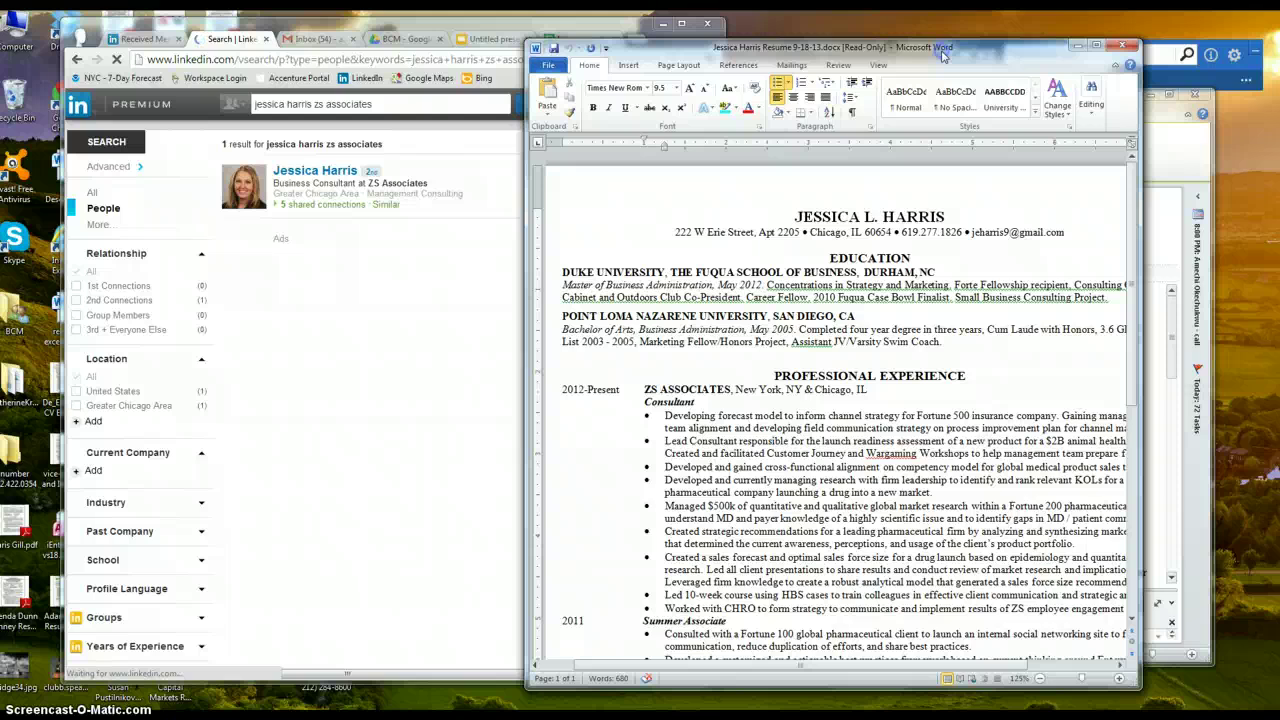
click(397, 178)
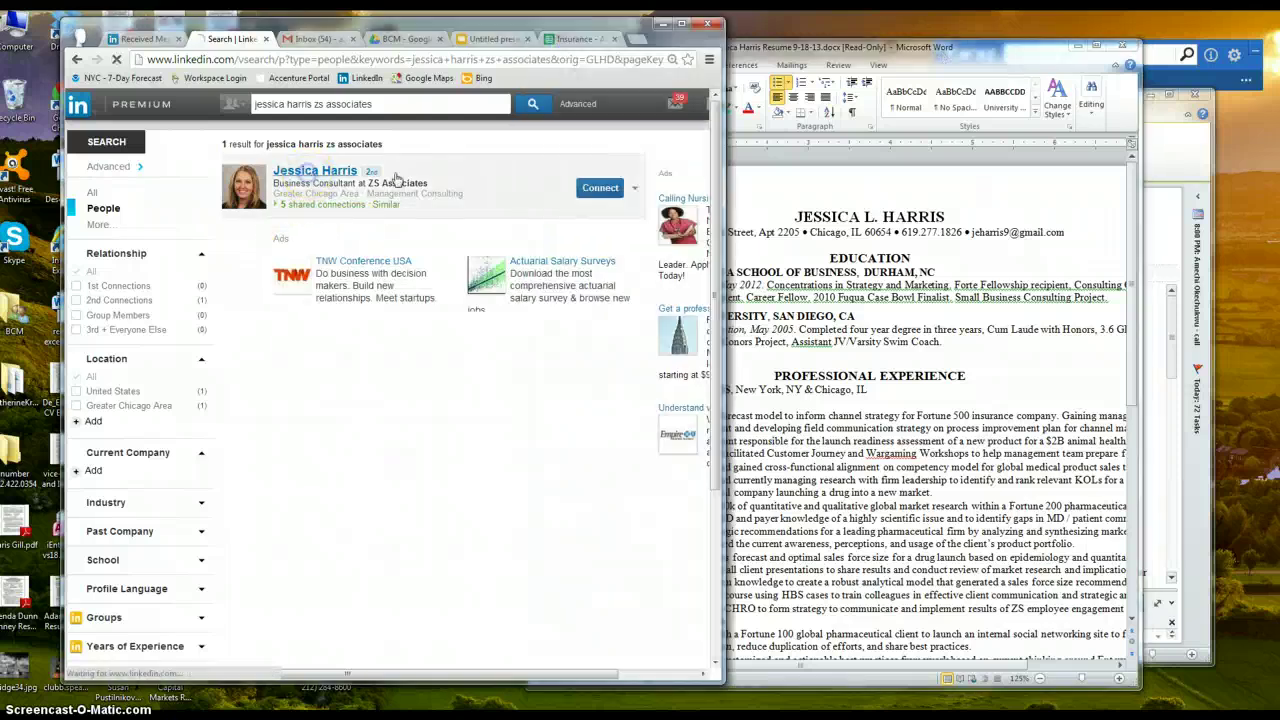
click(1020, 58)
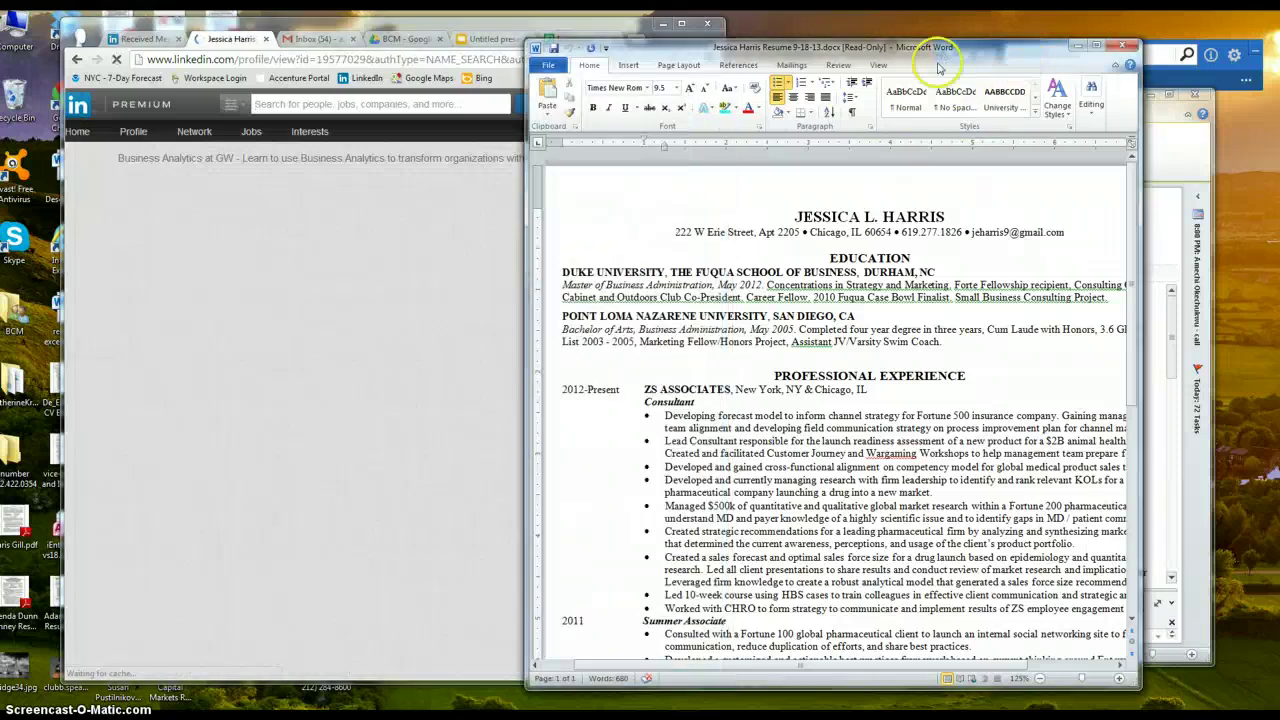
drag(936, 66, 912, 60)
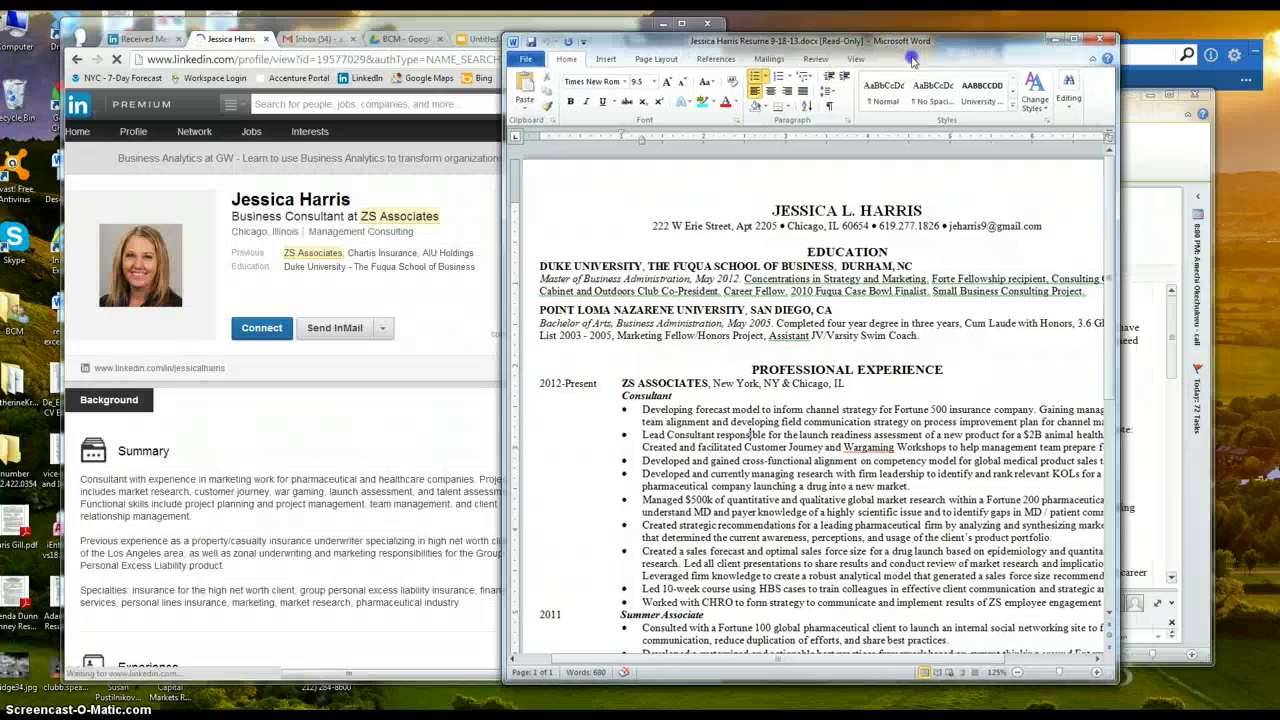
Save a copy of the resume named after the candidate in Dropbox > BCM Caniddates > Cvs > Repository
click(526, 59)
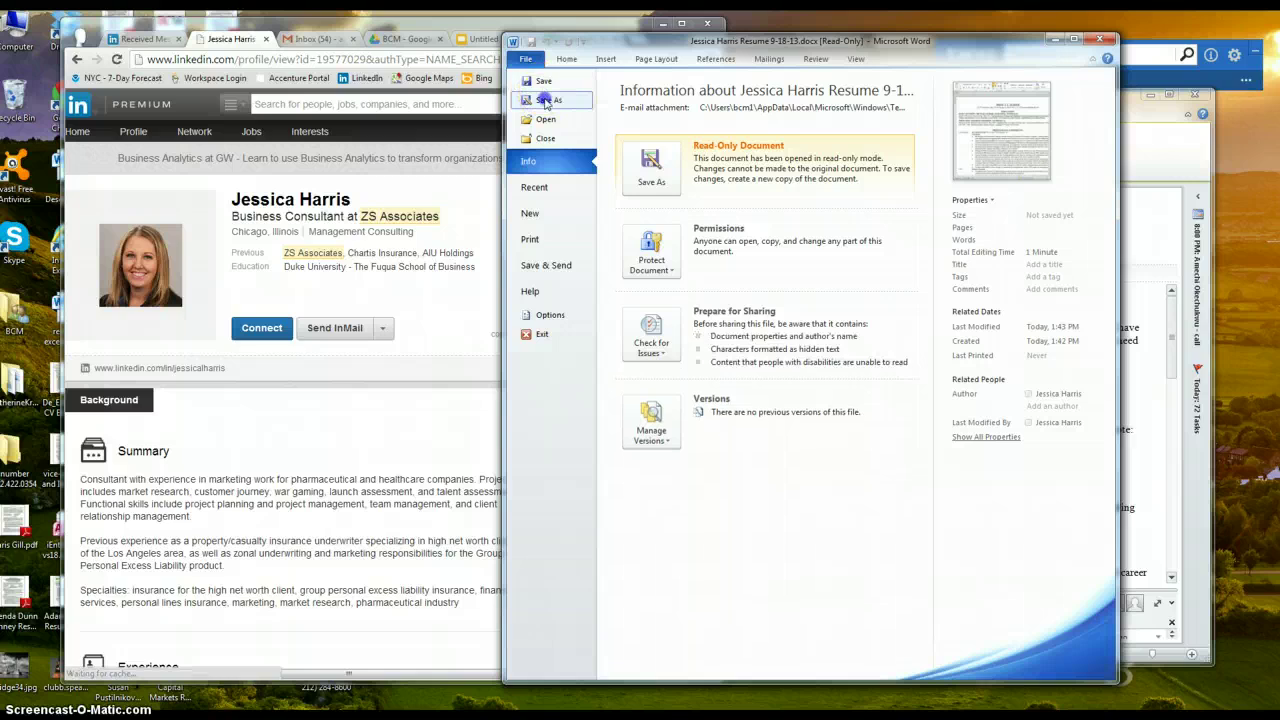
key(Escape)
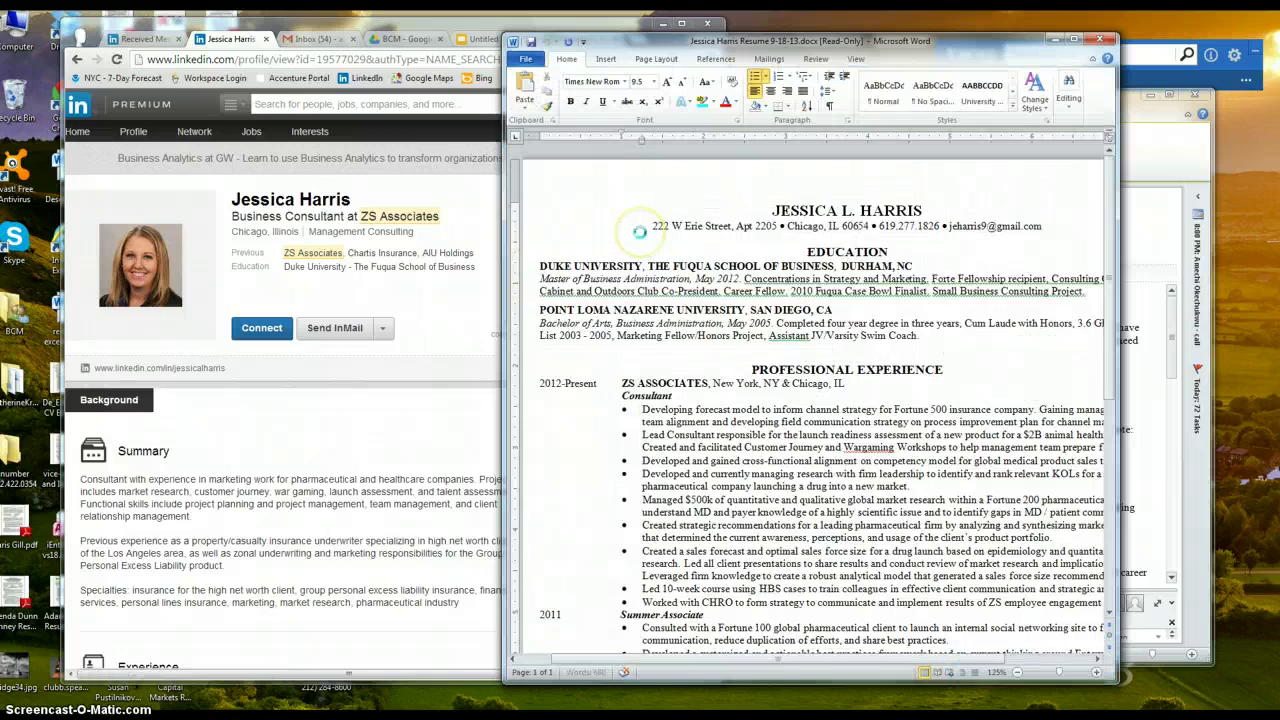
key(F12)
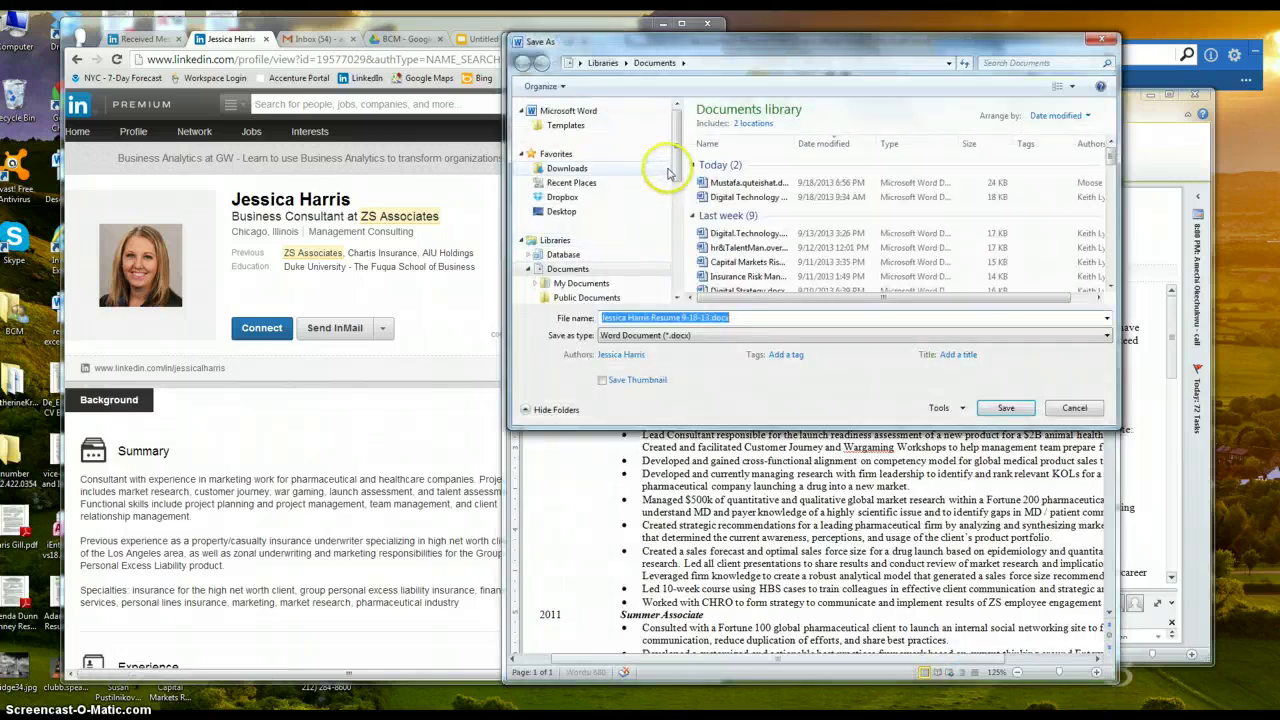
click(572, 198)
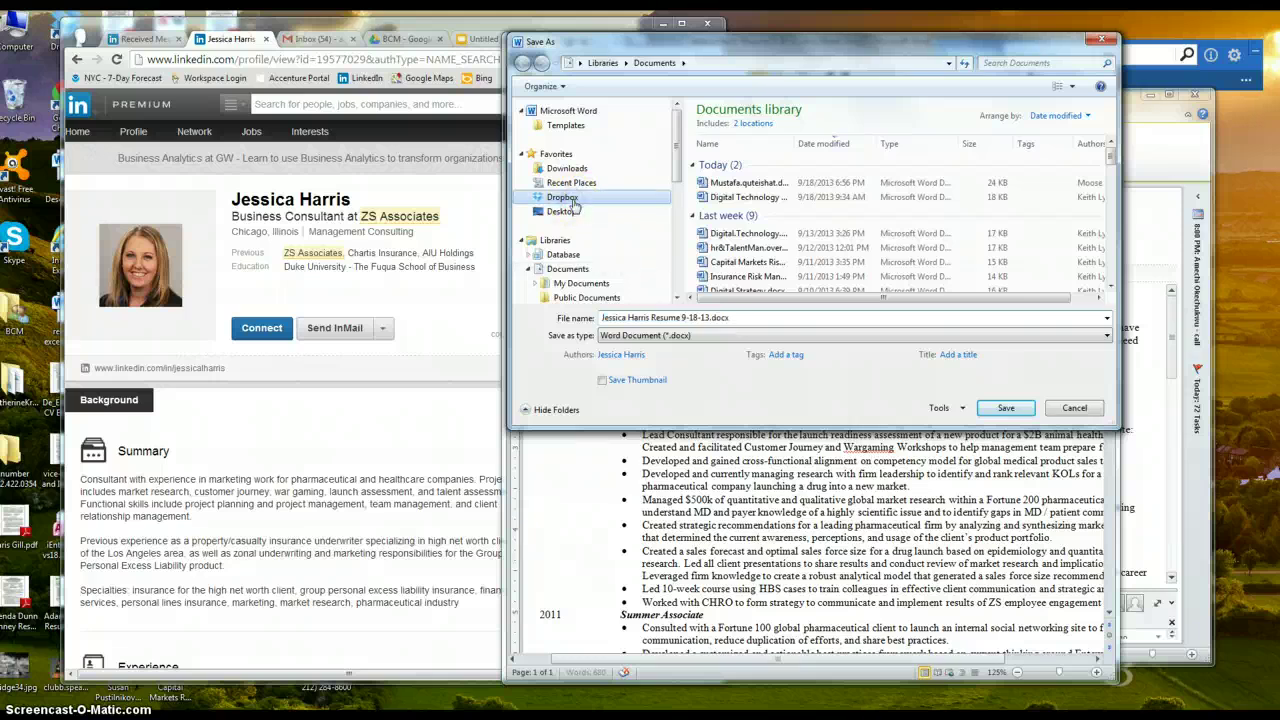
double_click(737, 127)
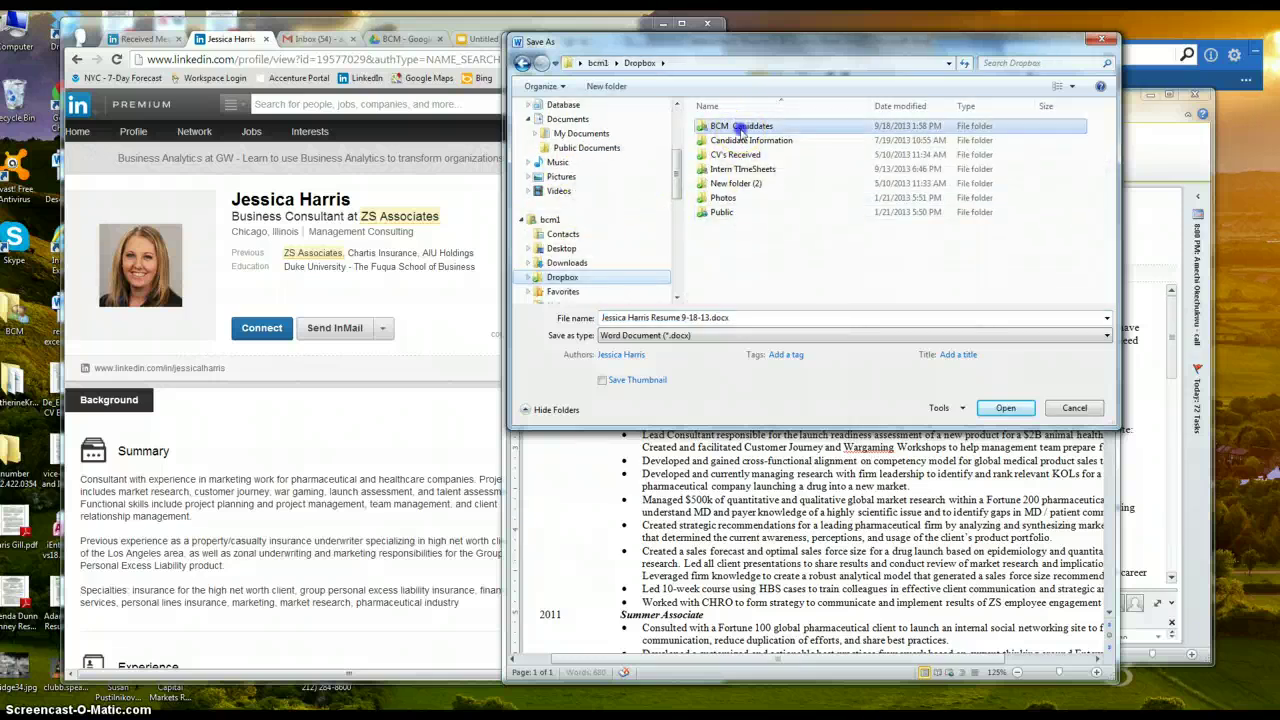
double_click(726, 127)
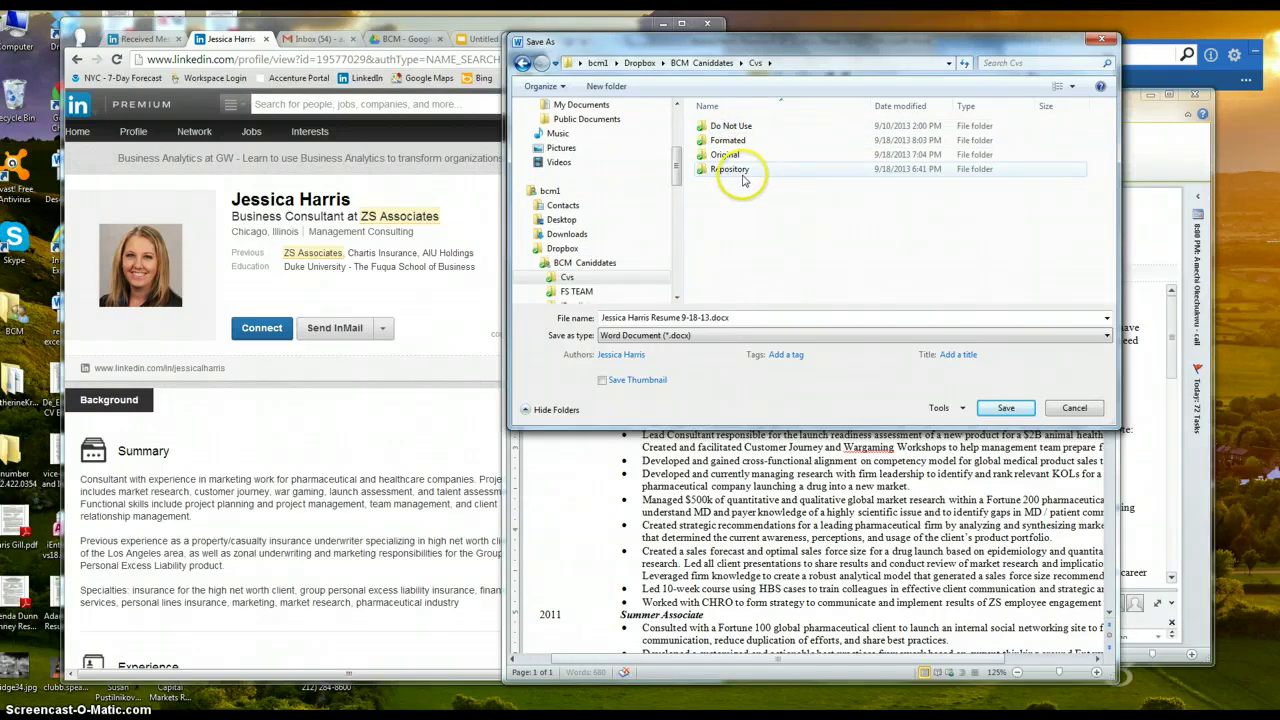
double_click(743, 175)
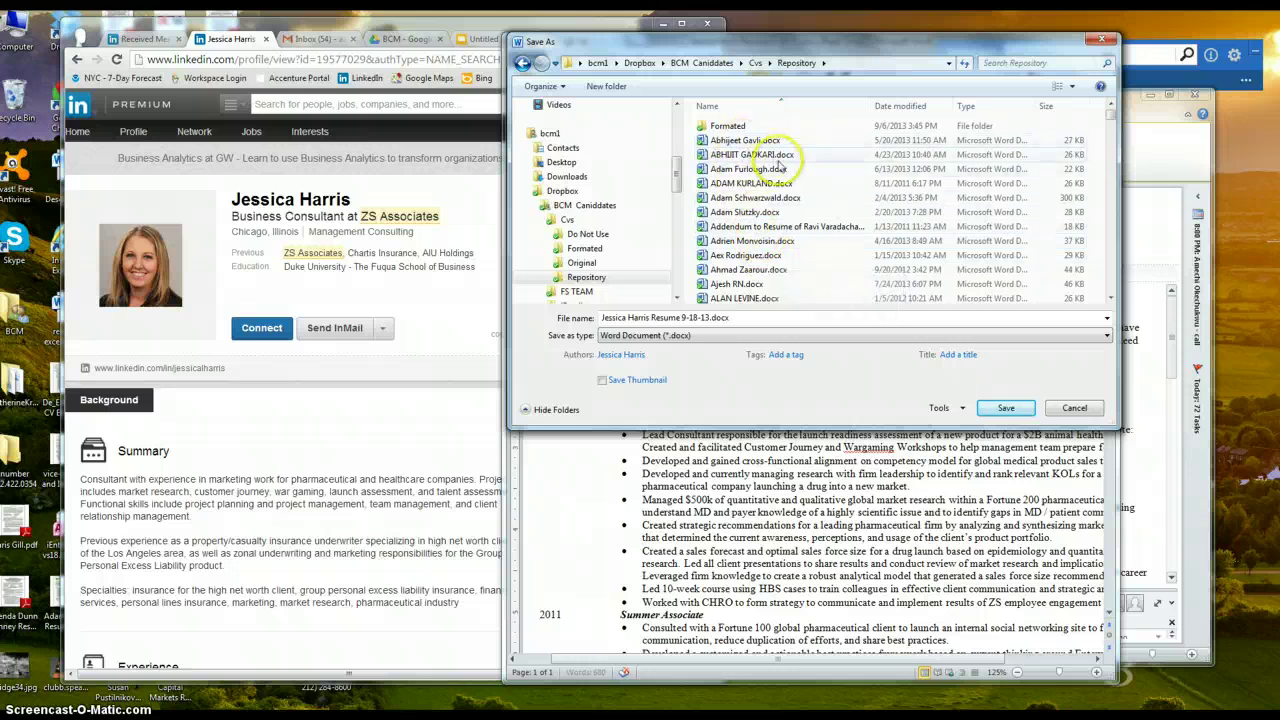
click(652, 317)
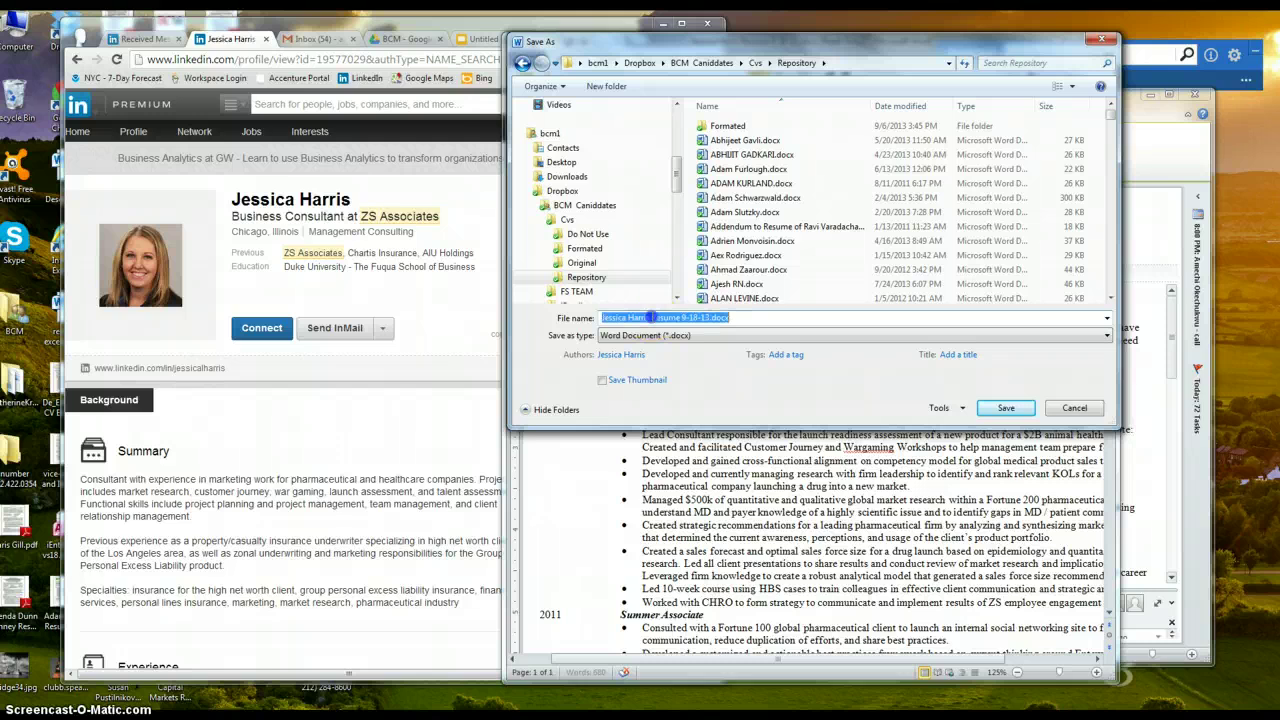
click(652, 317)
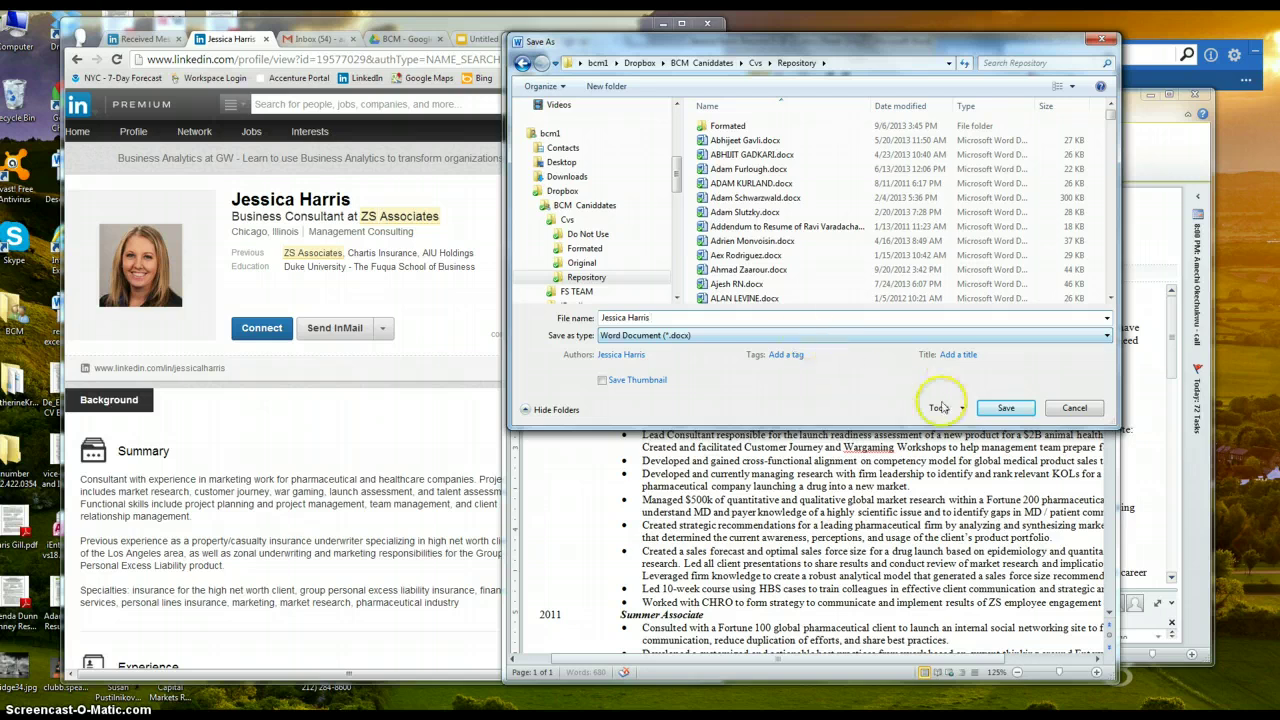
click(1006, 407)
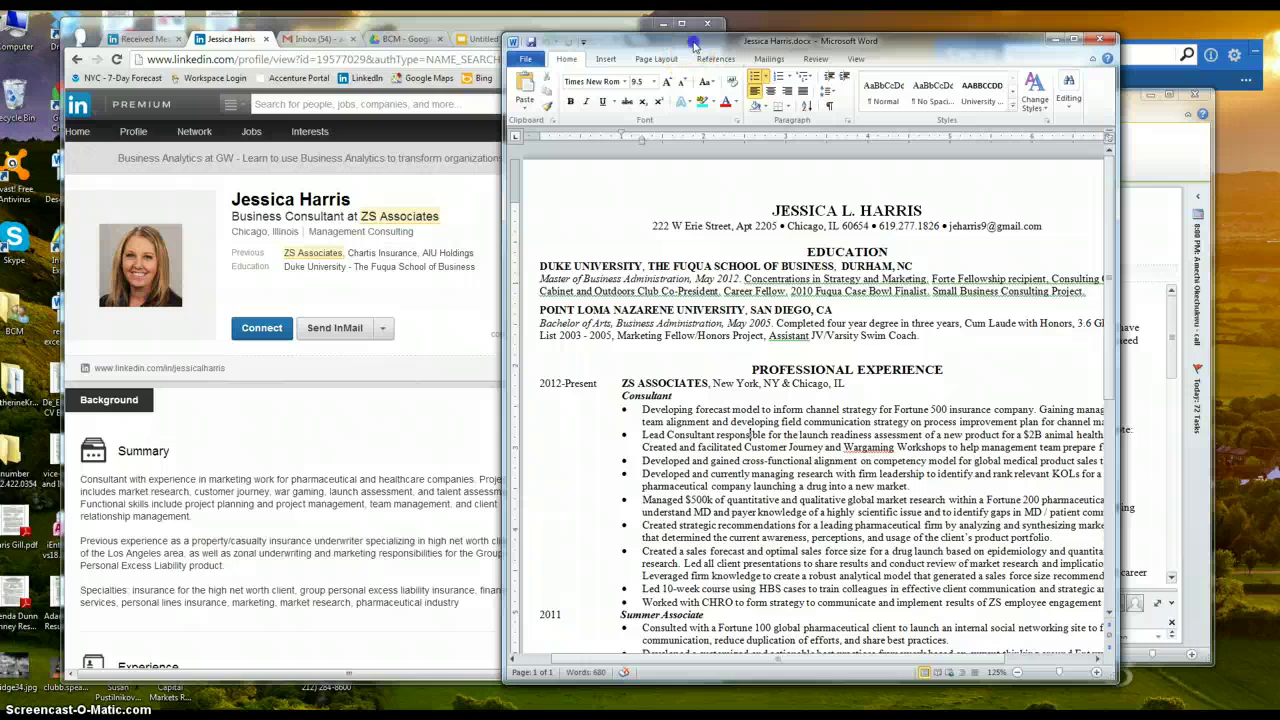
drag(690, 40, 666, 44)
Save another copy of the resume into Dropbox > BCM Caniddates > Cvs > Original
click(515, 66)
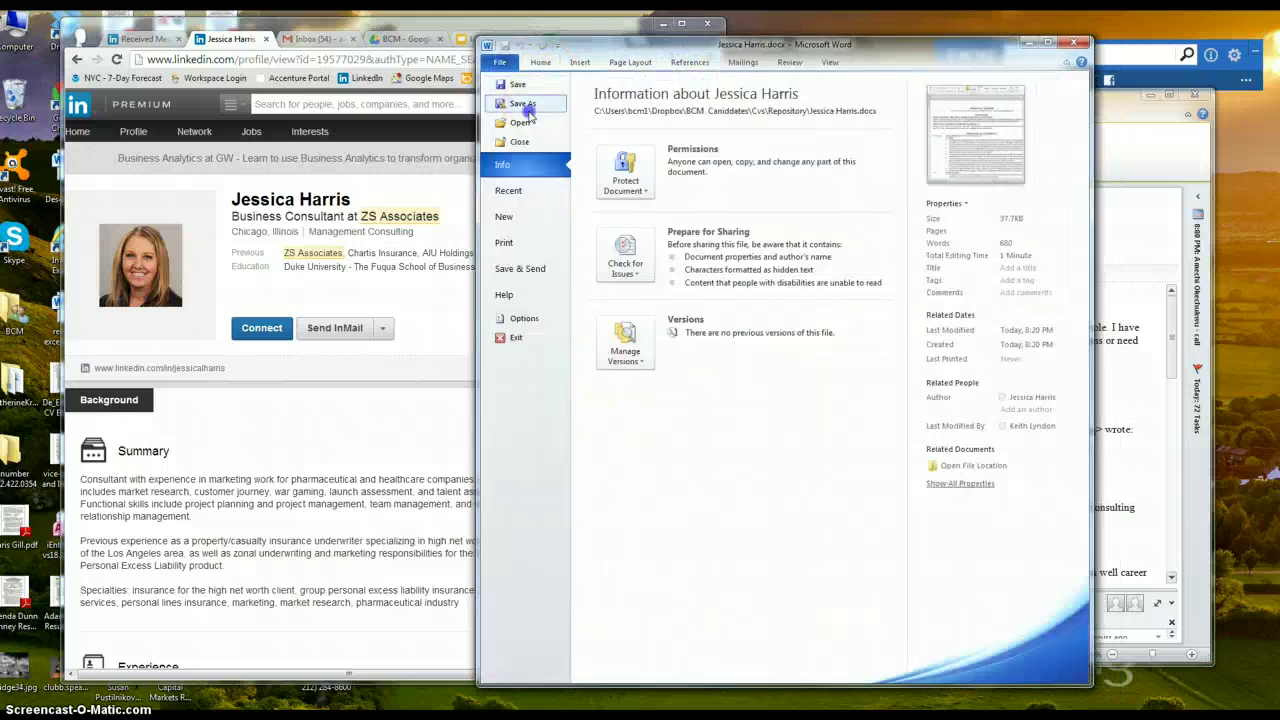
click(515, 103)
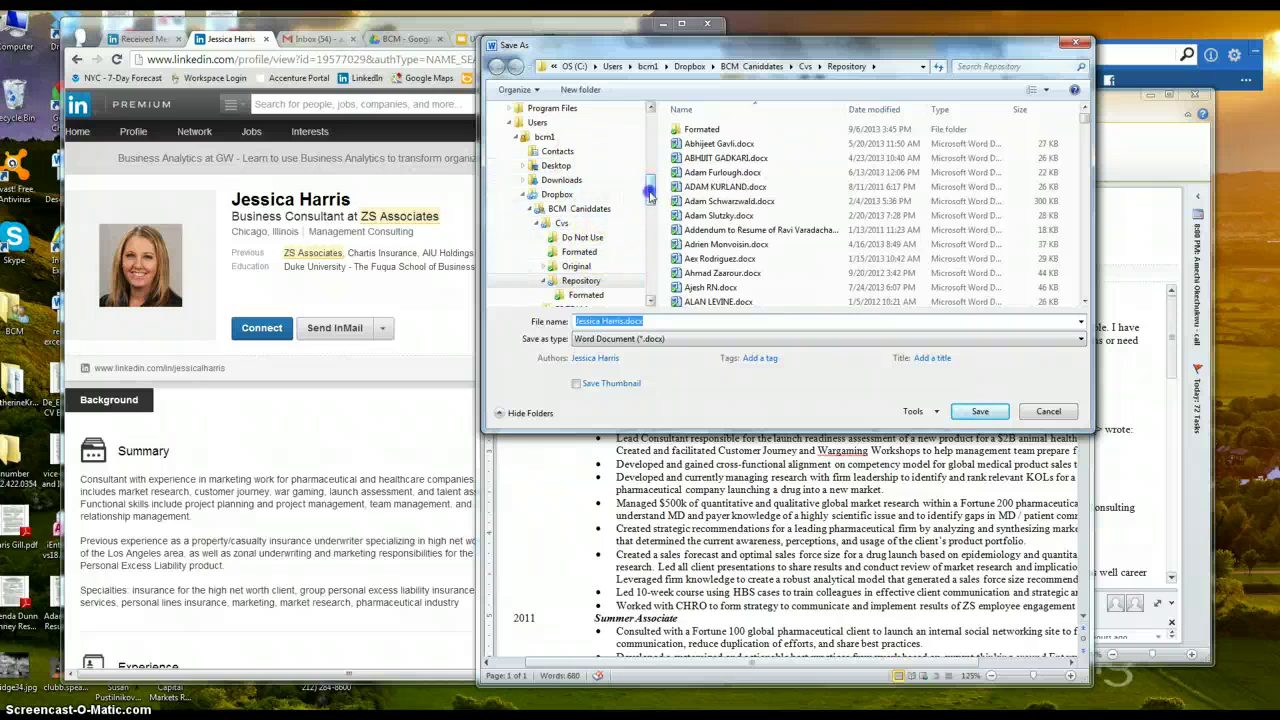
drag(652, 186, 654, 118)
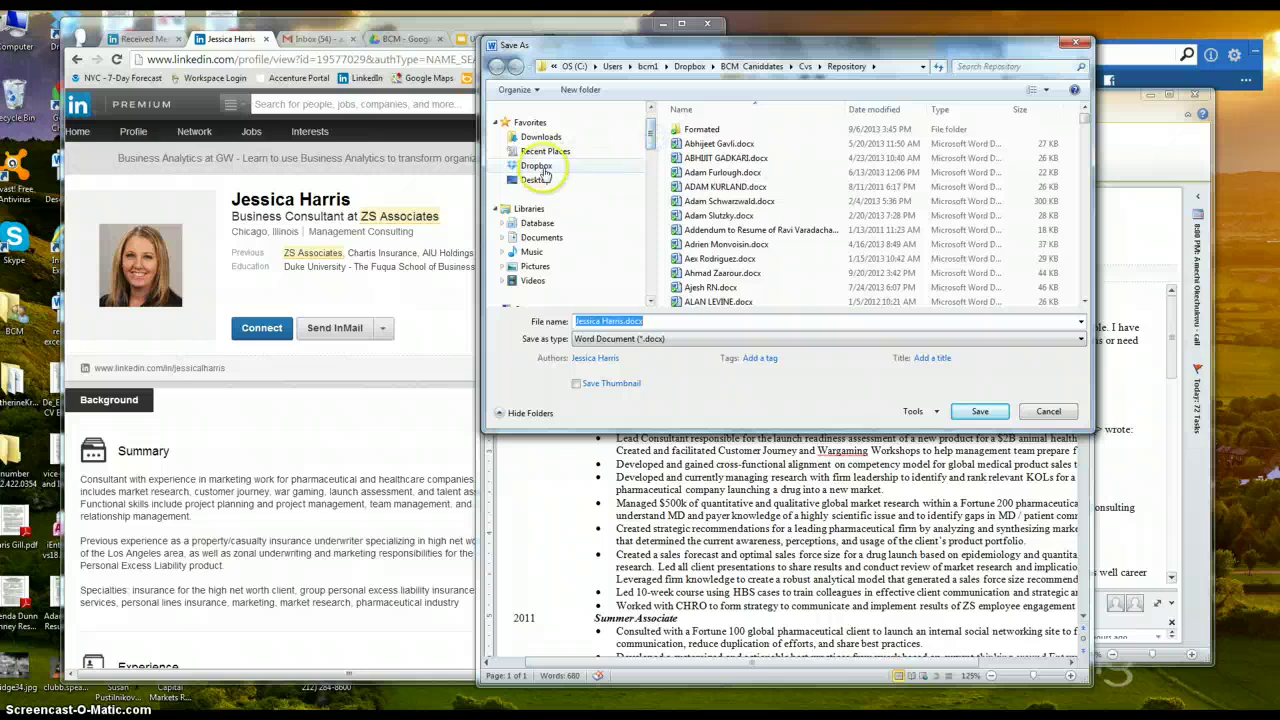
click(543, 166)
double_click(718, 129)
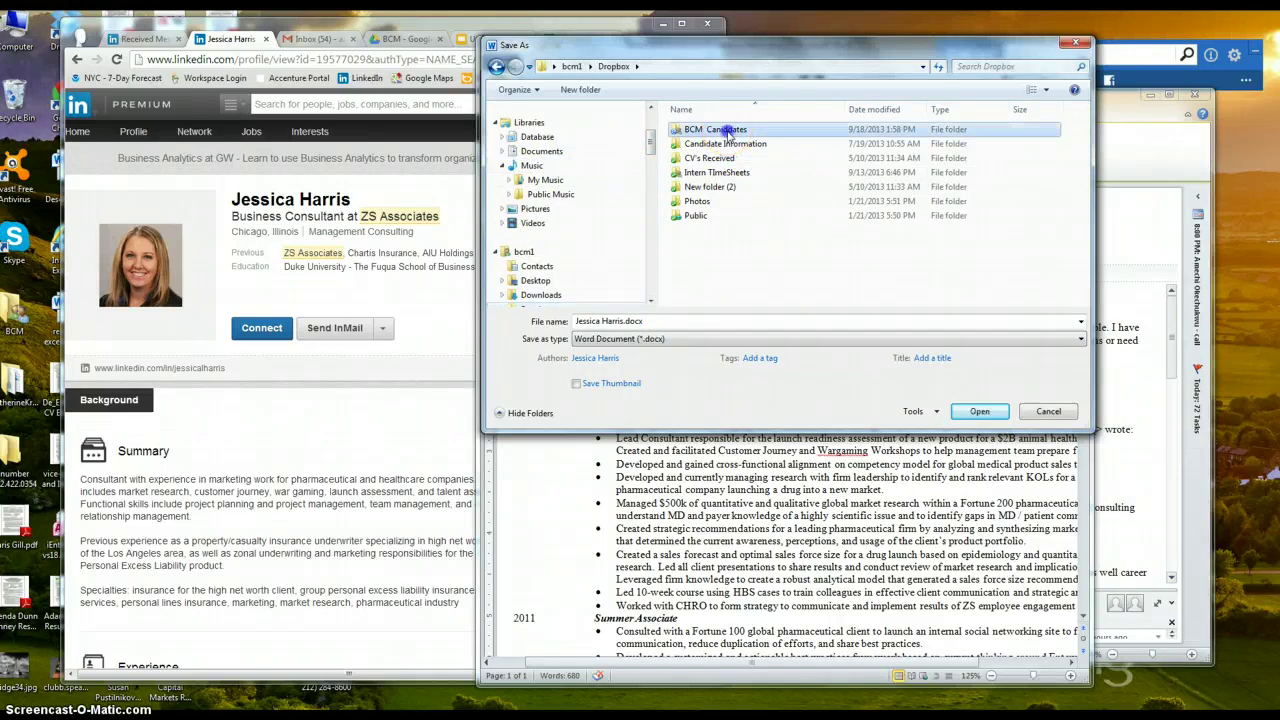
double_click(703, 130)
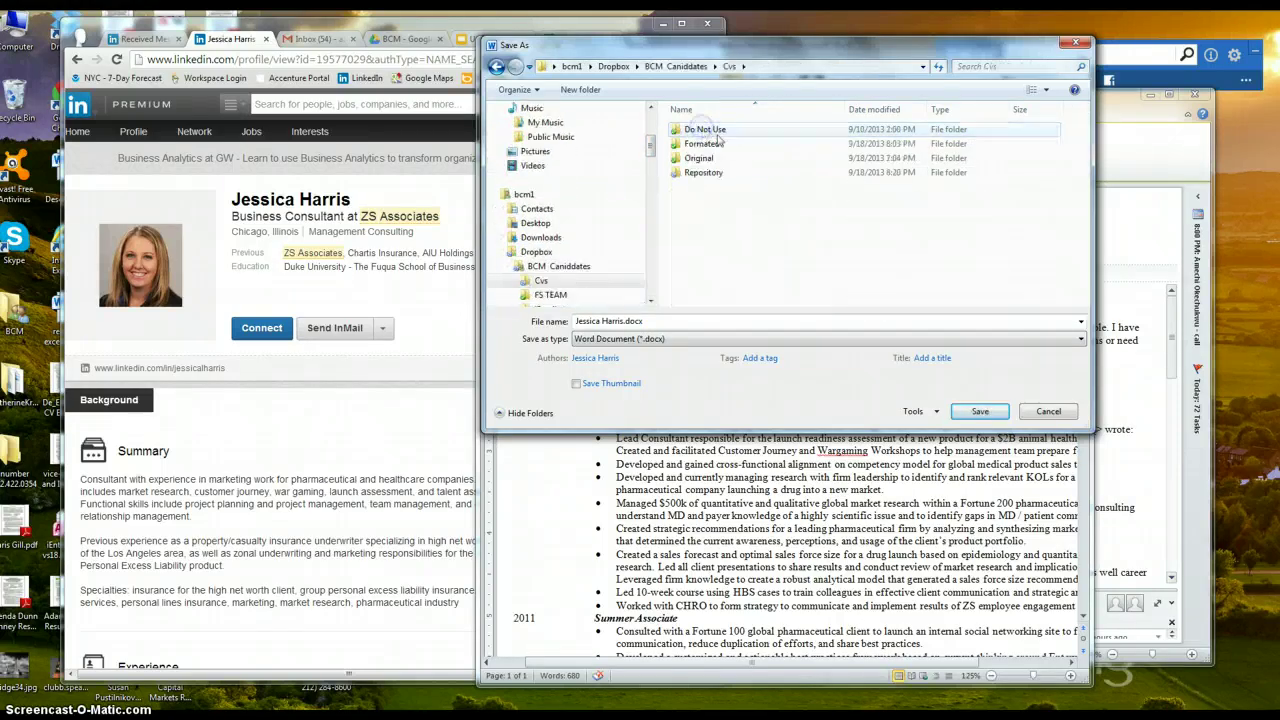
double_click(725, 160)
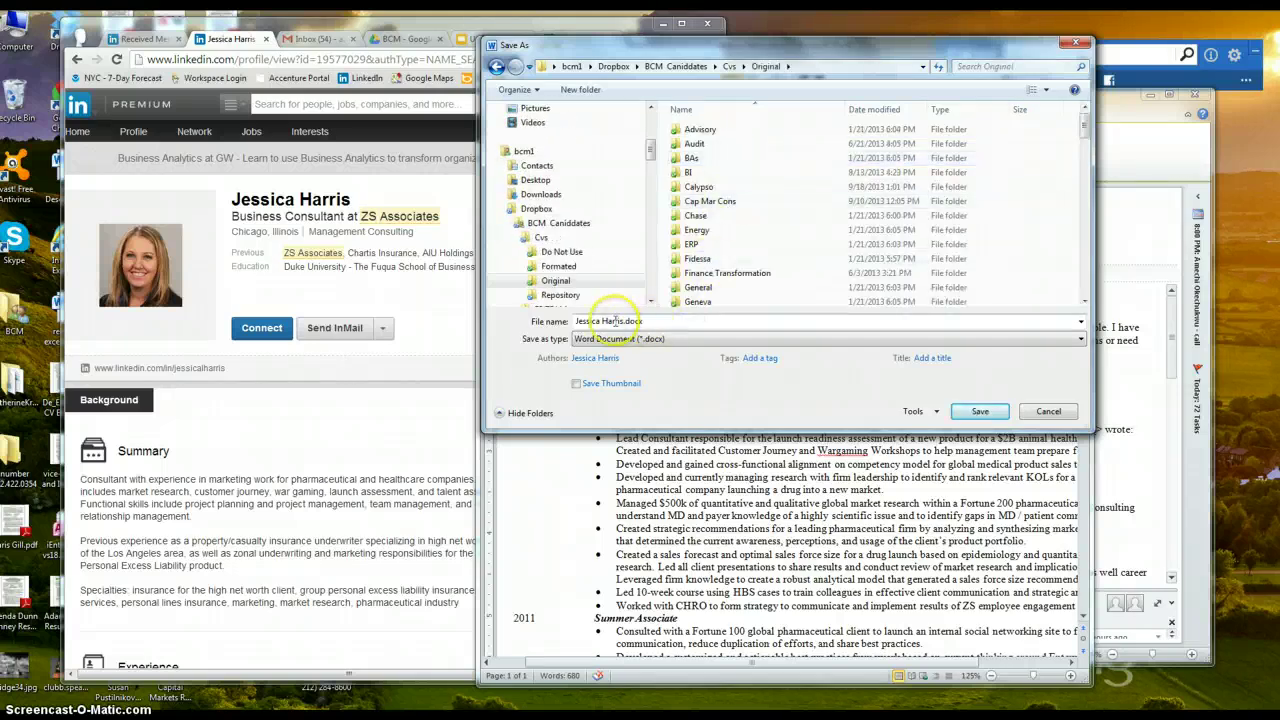
click(760, 358)
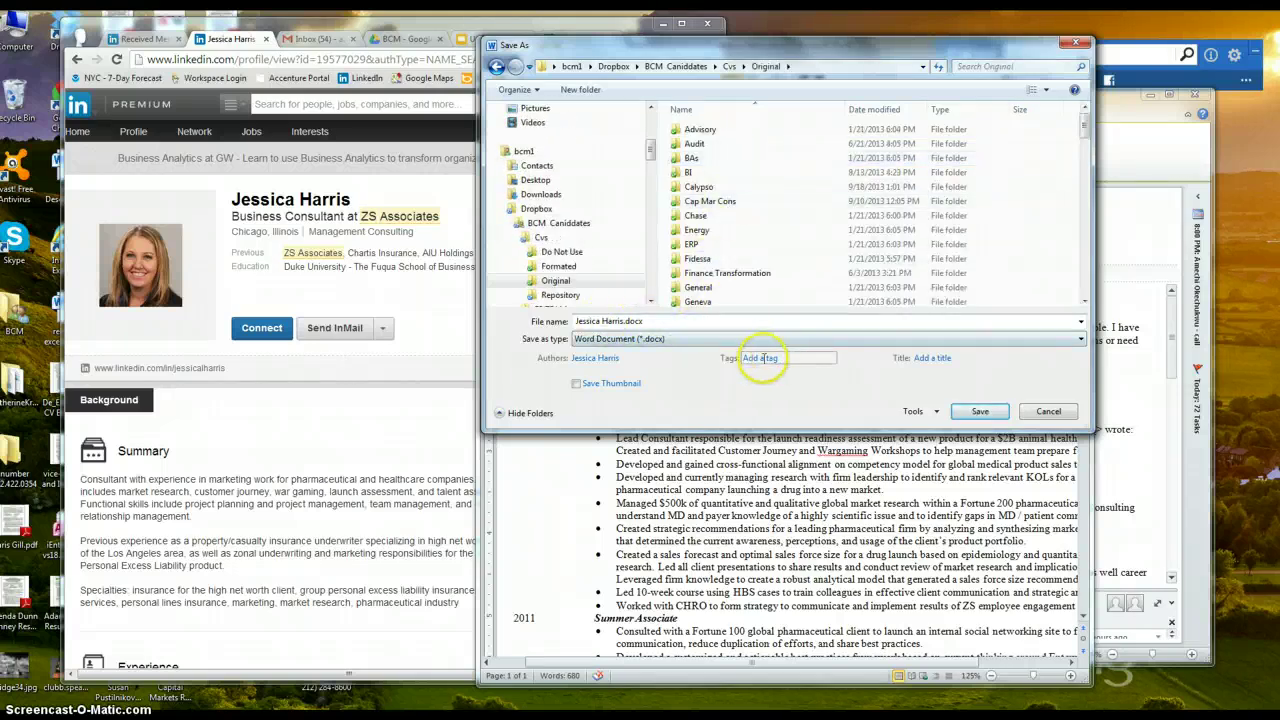
click(979, 412)
click(888, 420)
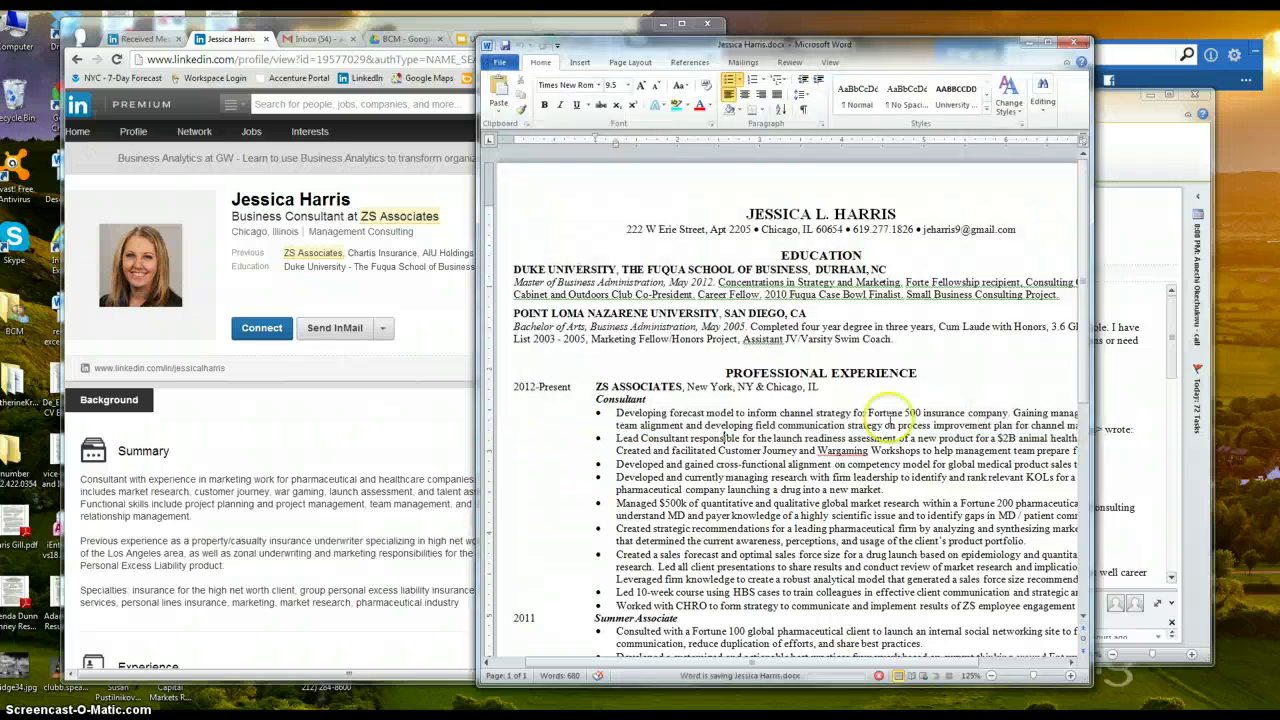
Minimize the LinkedIn browser and open BCM Template.docx from the desktop
click(448, 322)
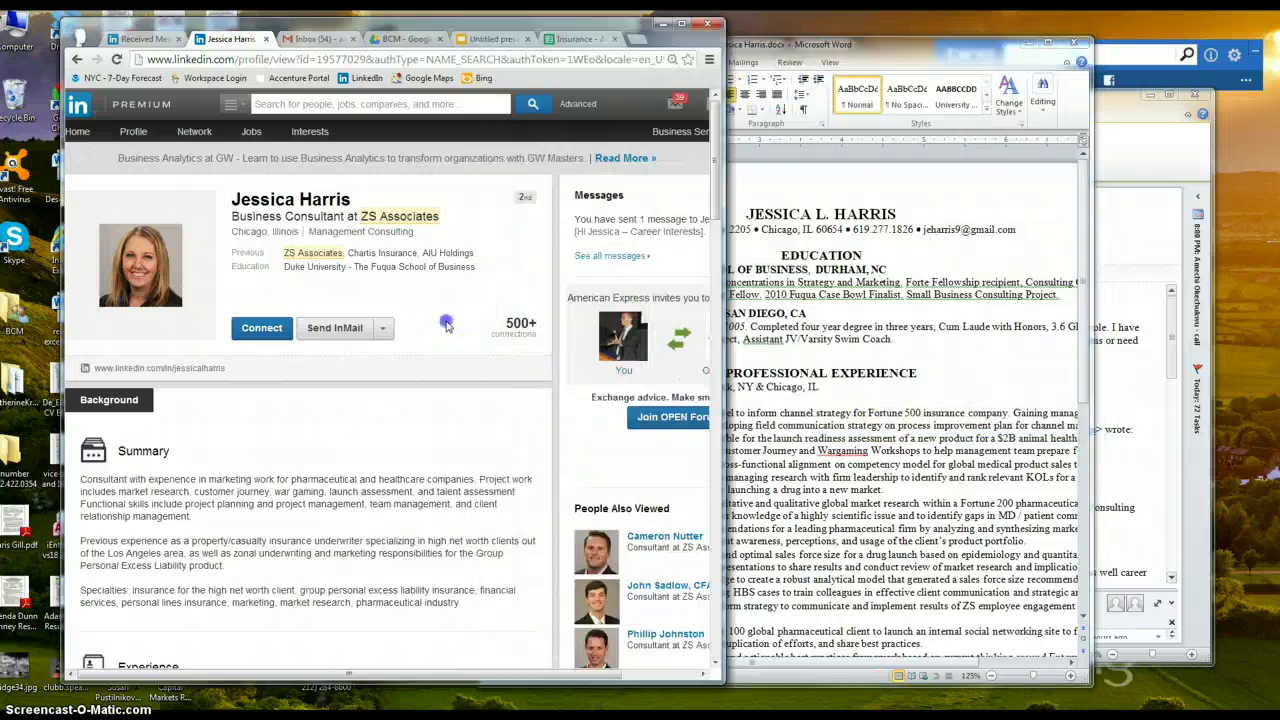
click(975, 285)
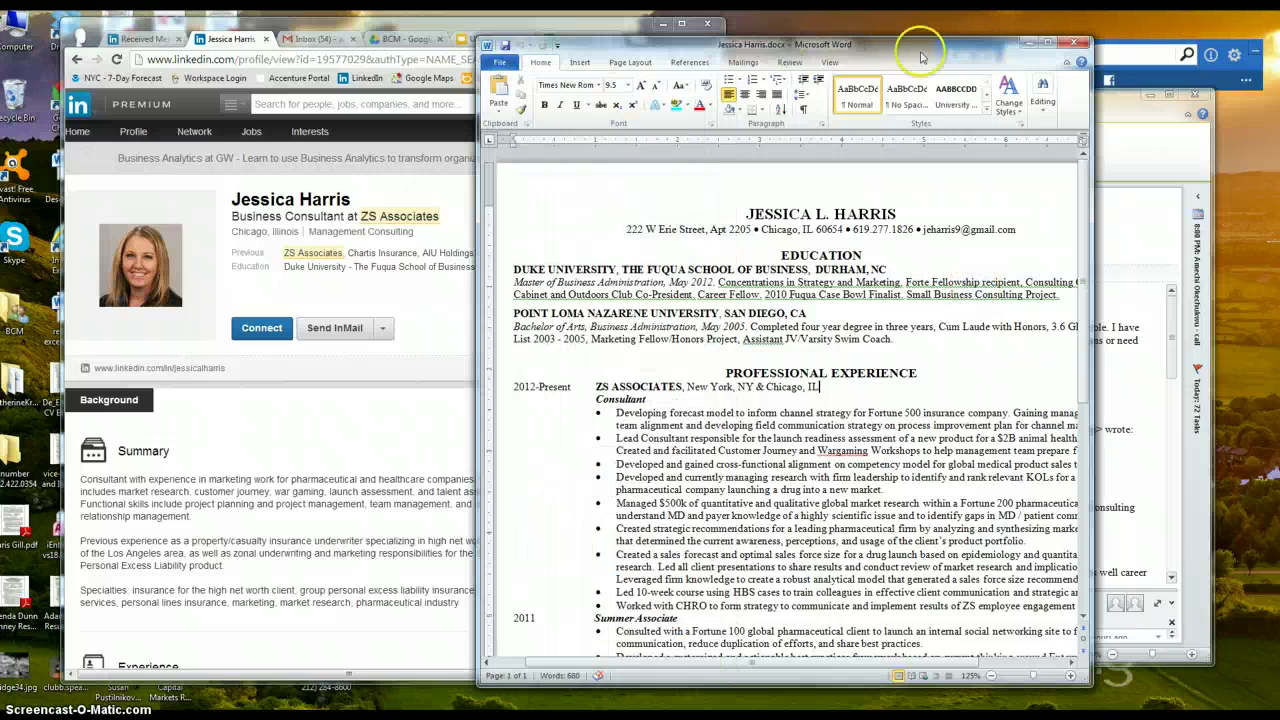
drag(921, 55, 913, 52)
click(1115, 112)
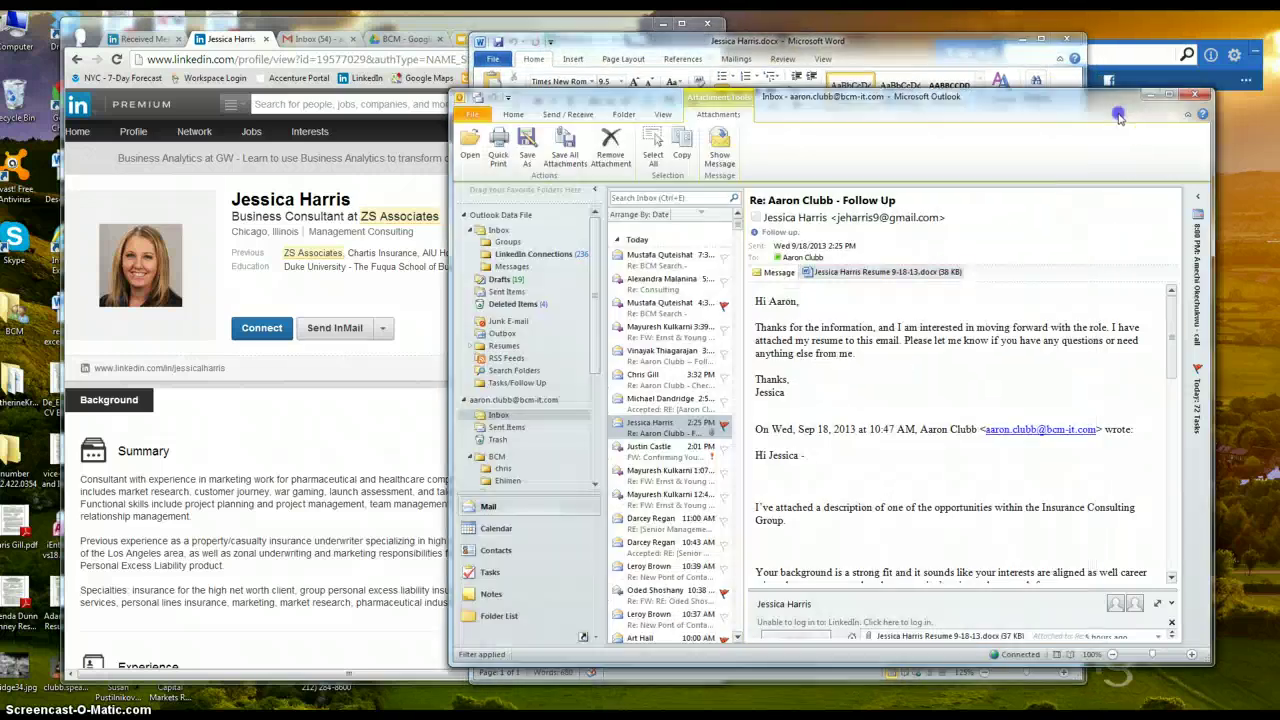
click(958, 55)
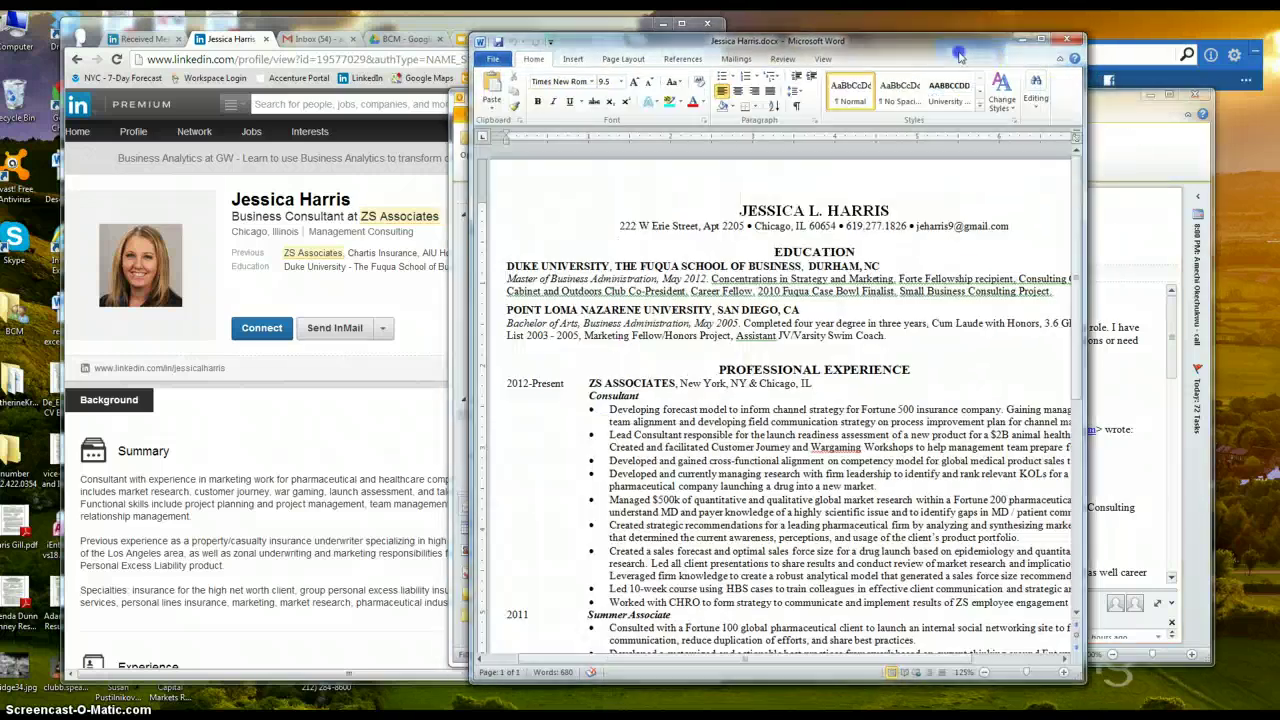
click(402, 28)
click(664, 18)
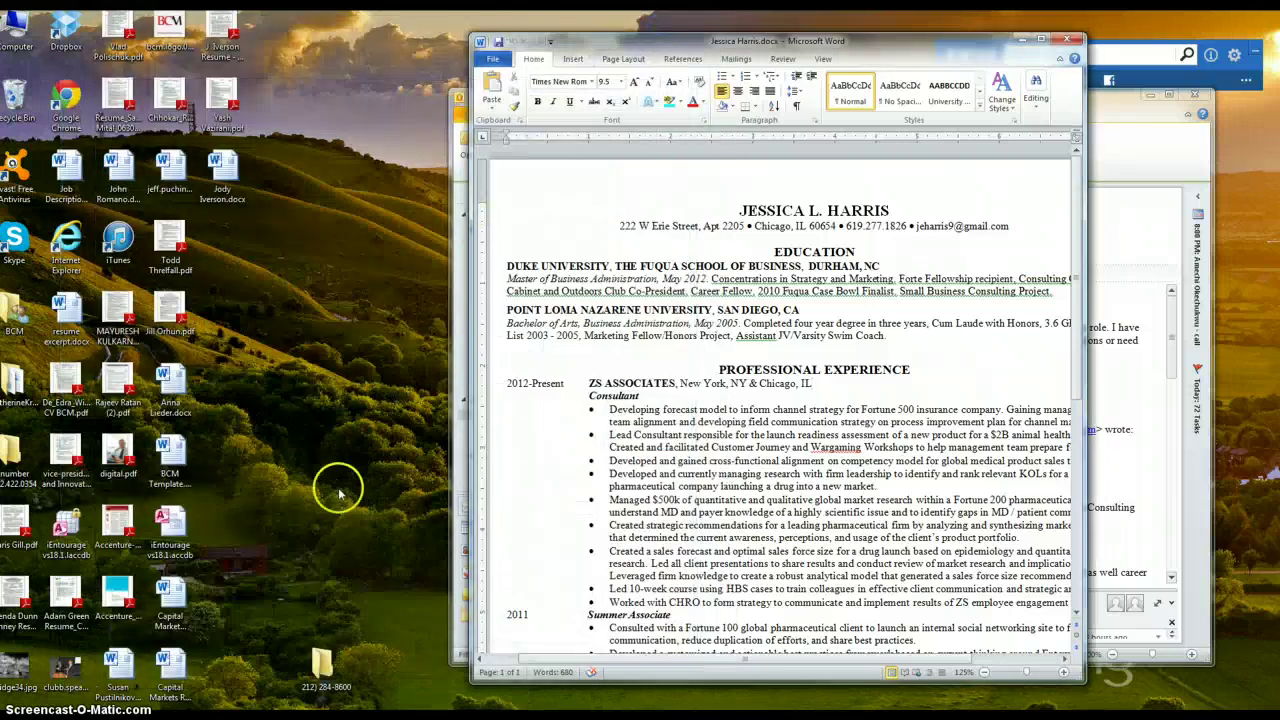
double_click(183, 460)
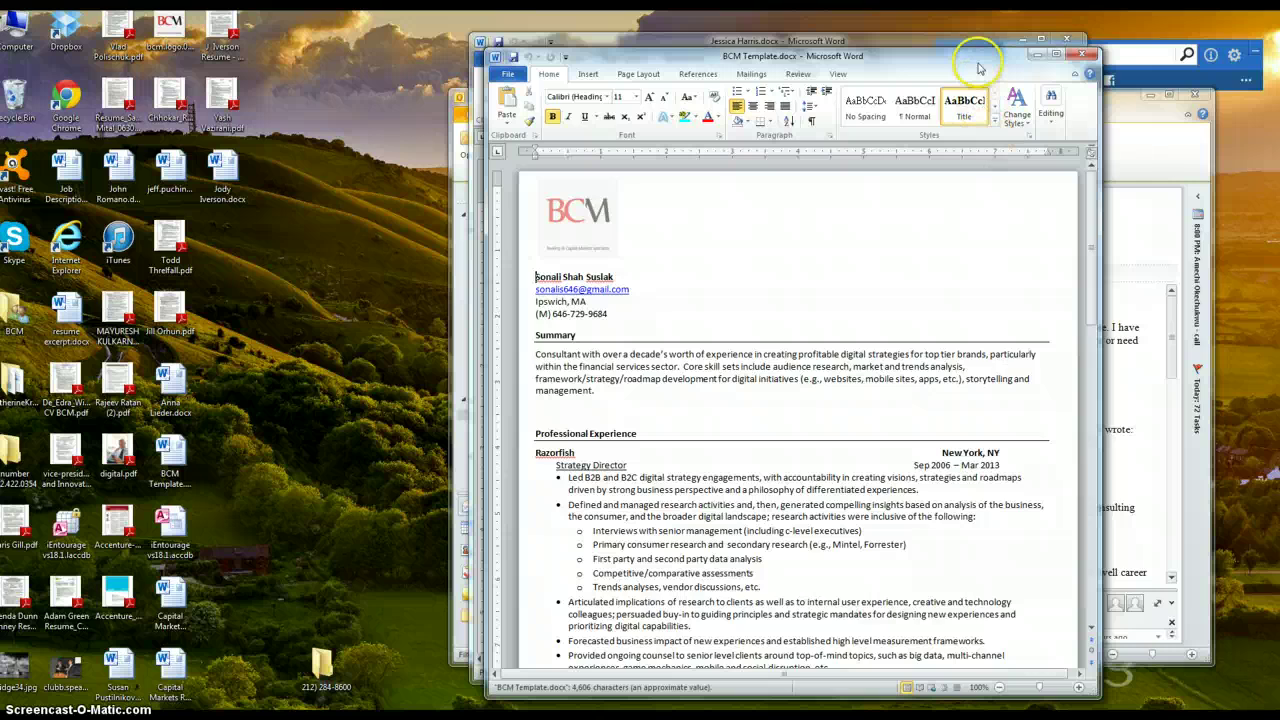
Delete all the template's sample resume text from the name onward, keeping the BCM header and footer
drag(977, 60, 598, 63)
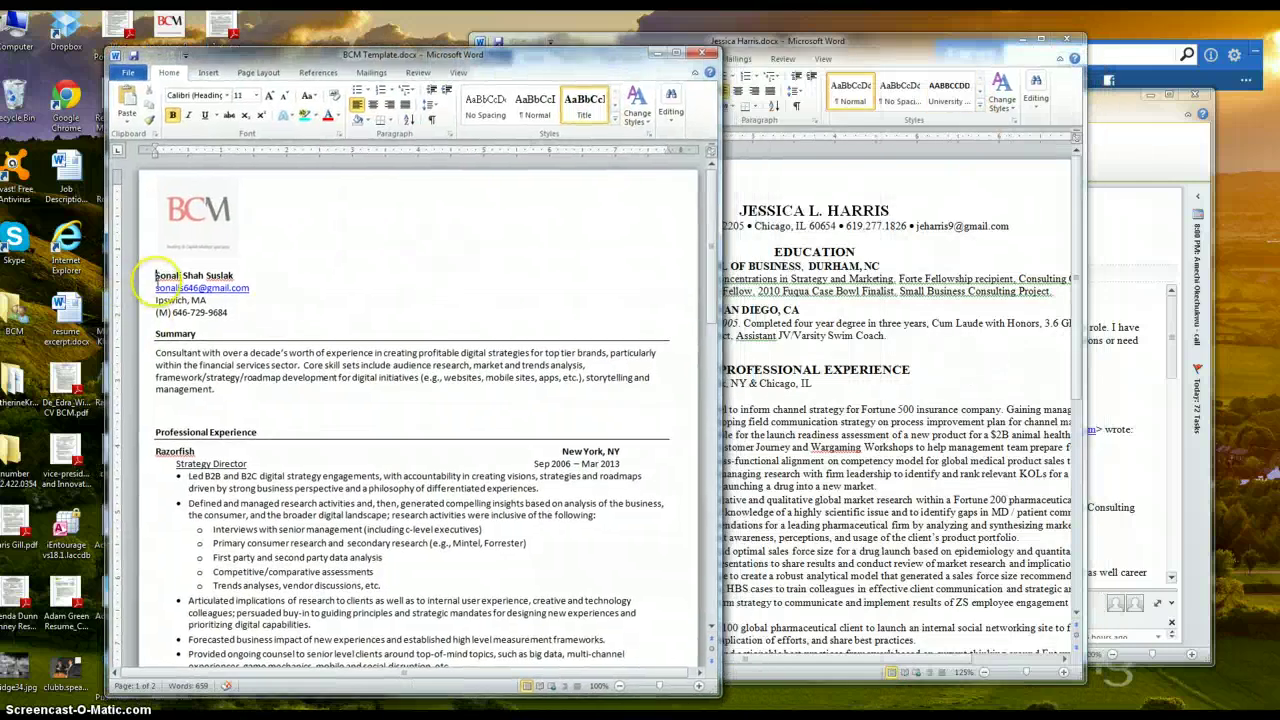
drag(152, 276, 554, 443)
drag(712, 406, 713, 188)
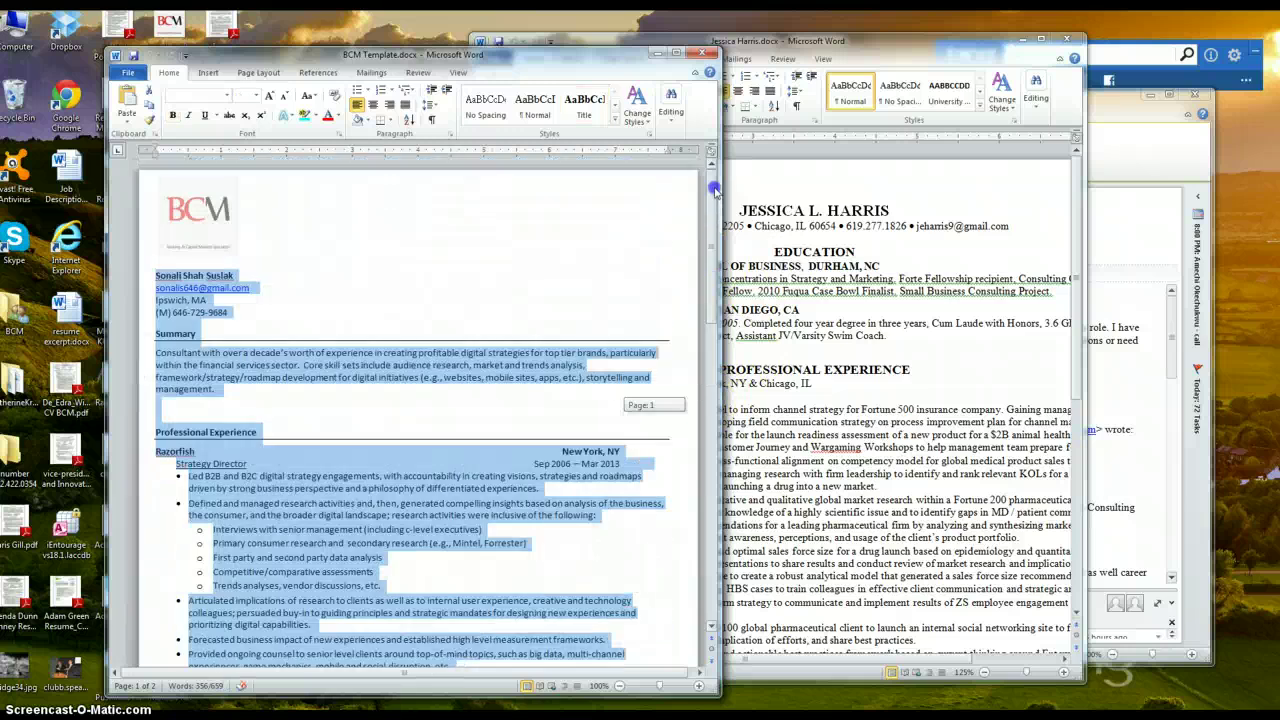
click(306, 304)
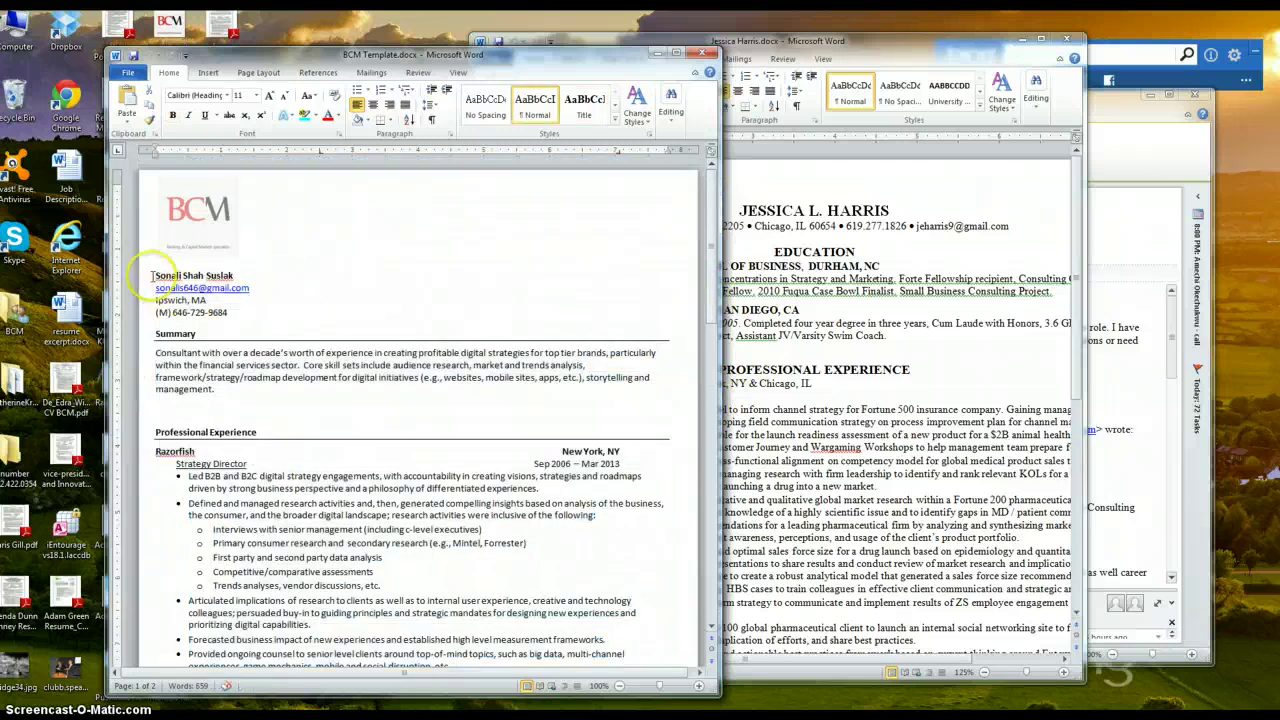
drag(155, 276, 440, 690)
mouse_move(792, 712)
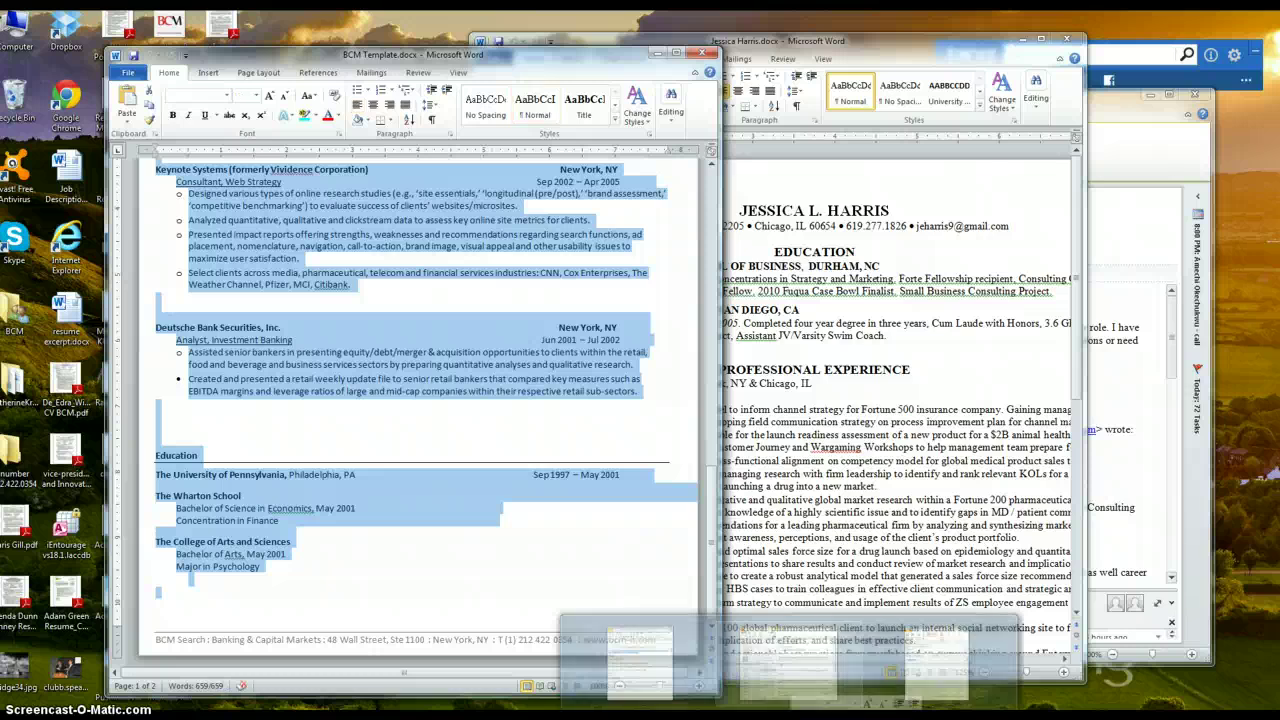
key(Delete)
drag(711, 306, 714, 446)
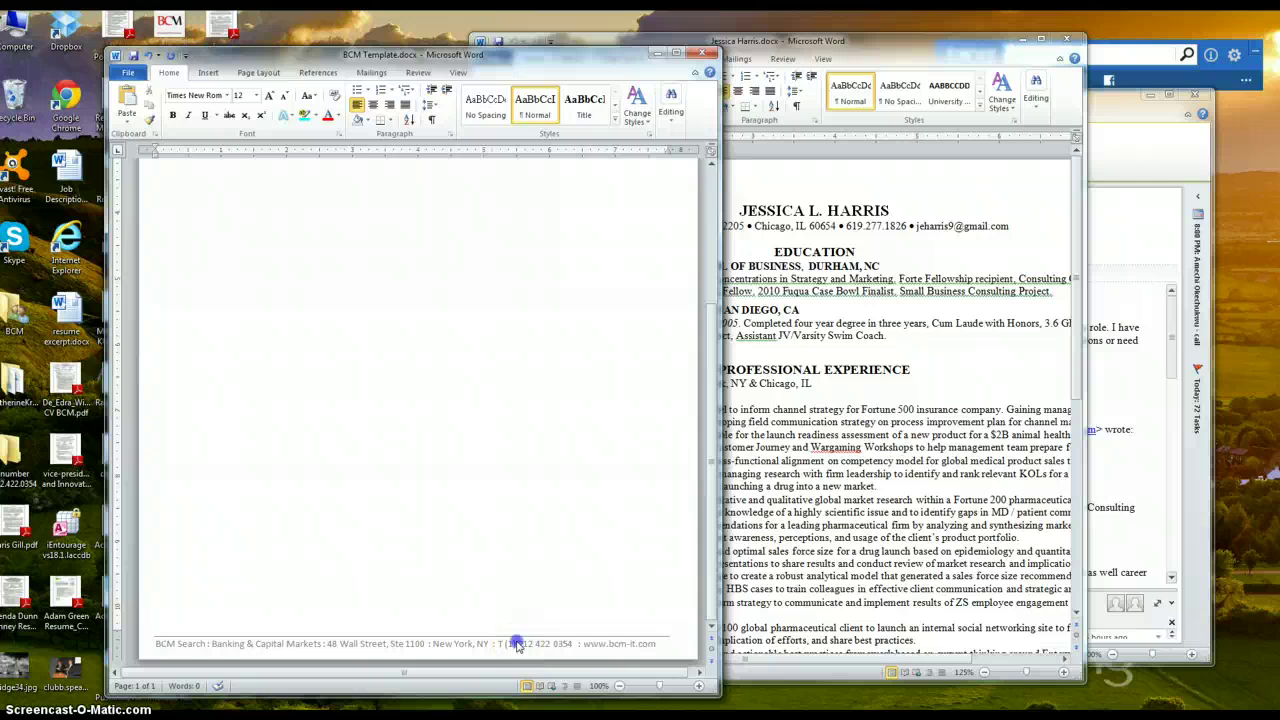
Dock the emptied BCM Template on the left half and the resume window on the right
double_click(517, 643)
click(466, 487)
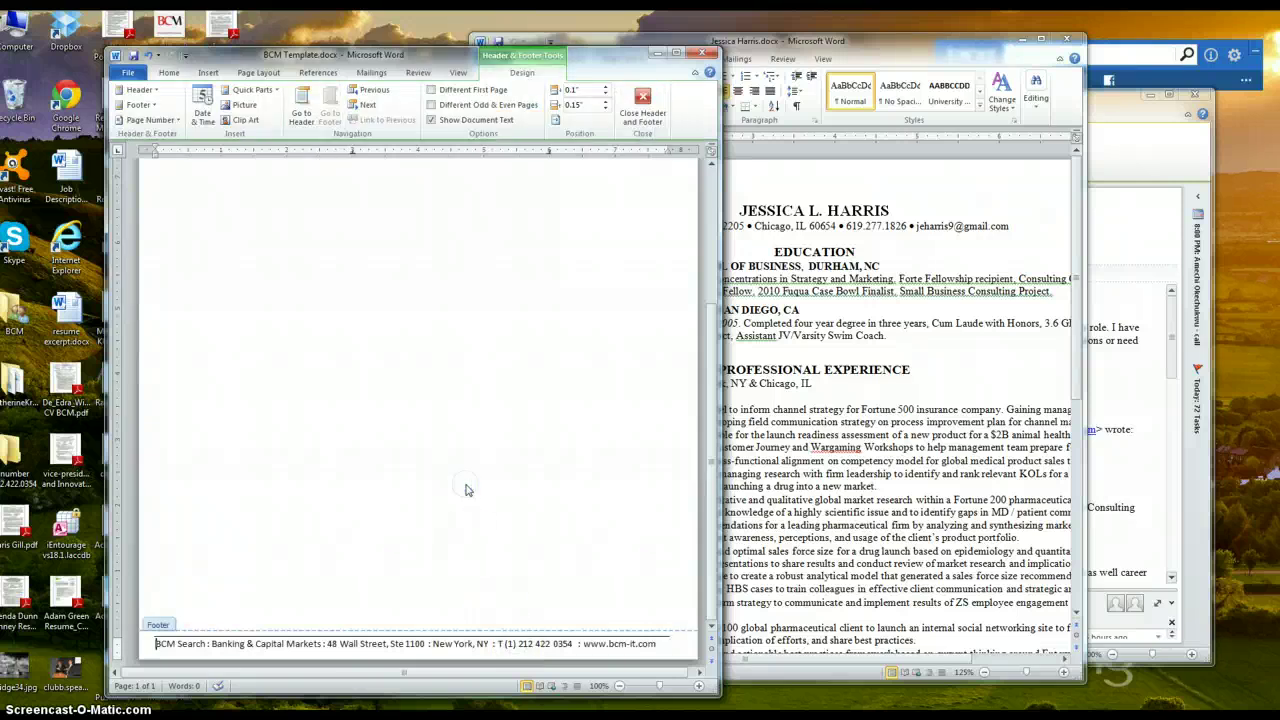
click(707, 490)
drag(712, 380, 722, 260)
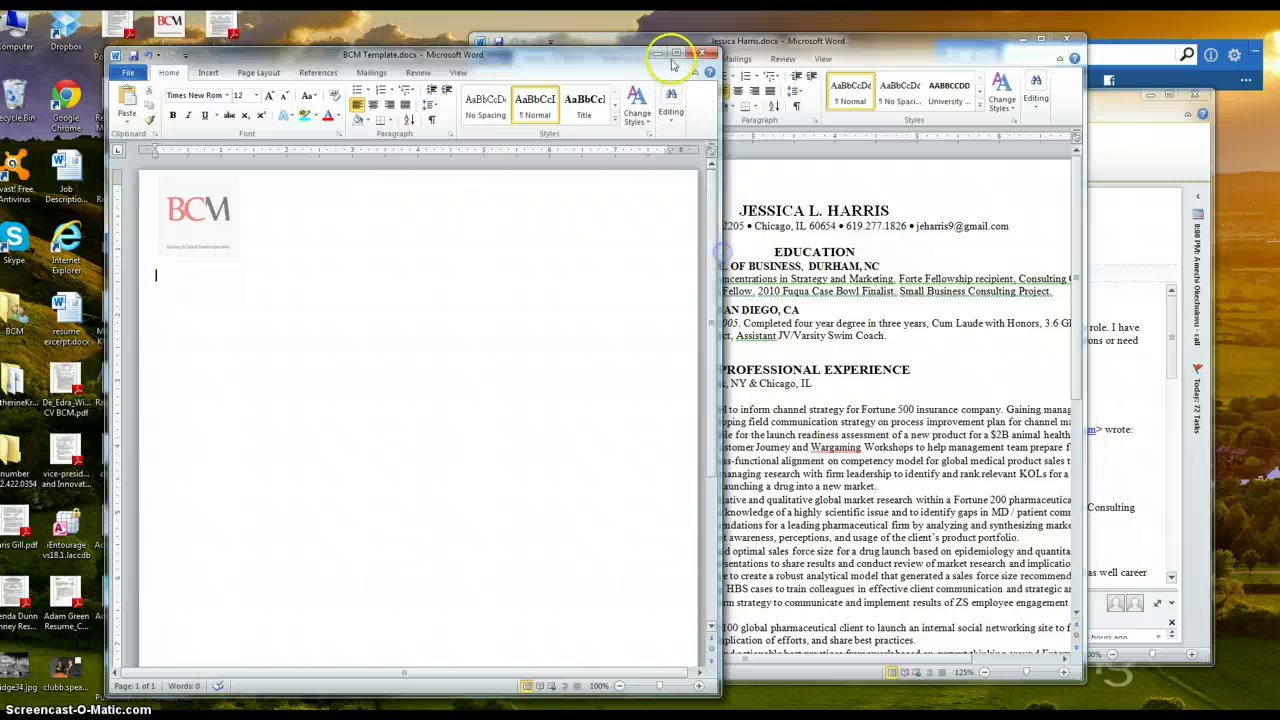
drag(672, 64, 564, 54)
drag(886, 51, 1051, 56)
click(908, 418)
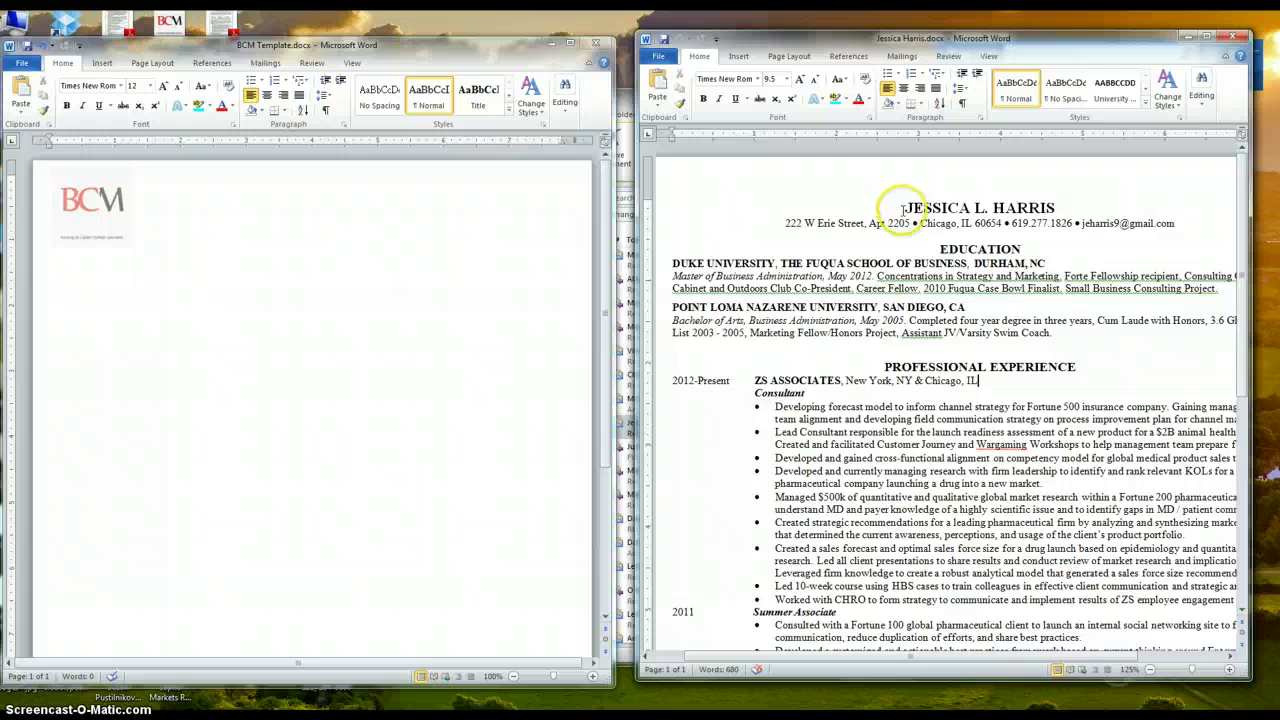
Paste the whole resume into the BCM Template and left-align the candidate's name line
key(ctrl+a)
key(ctrl+c)
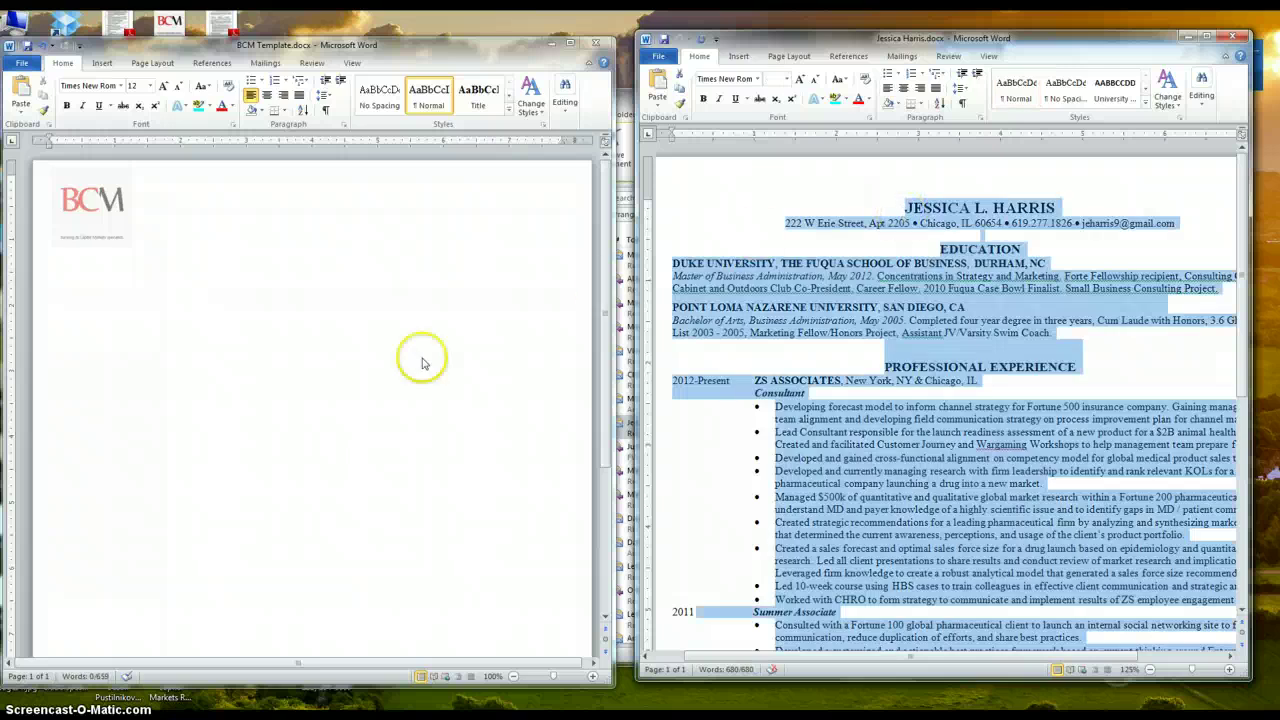
click(261, 365)
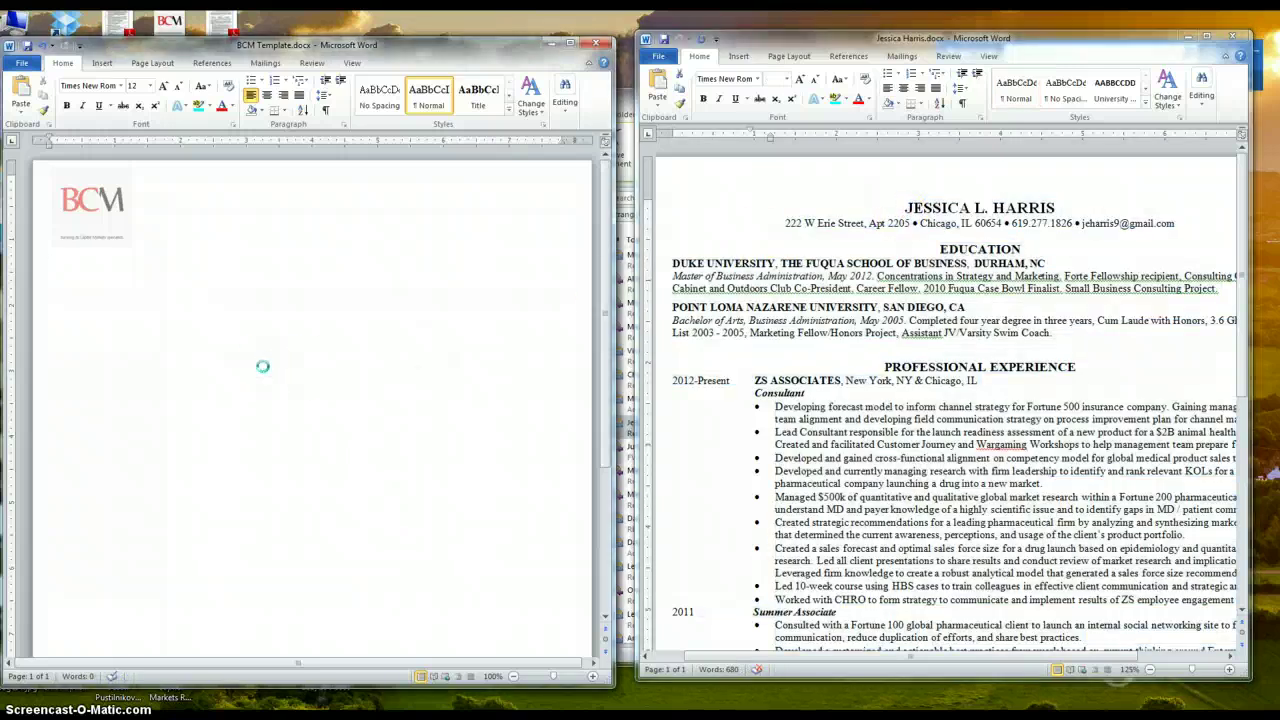
key(ctrl+v)
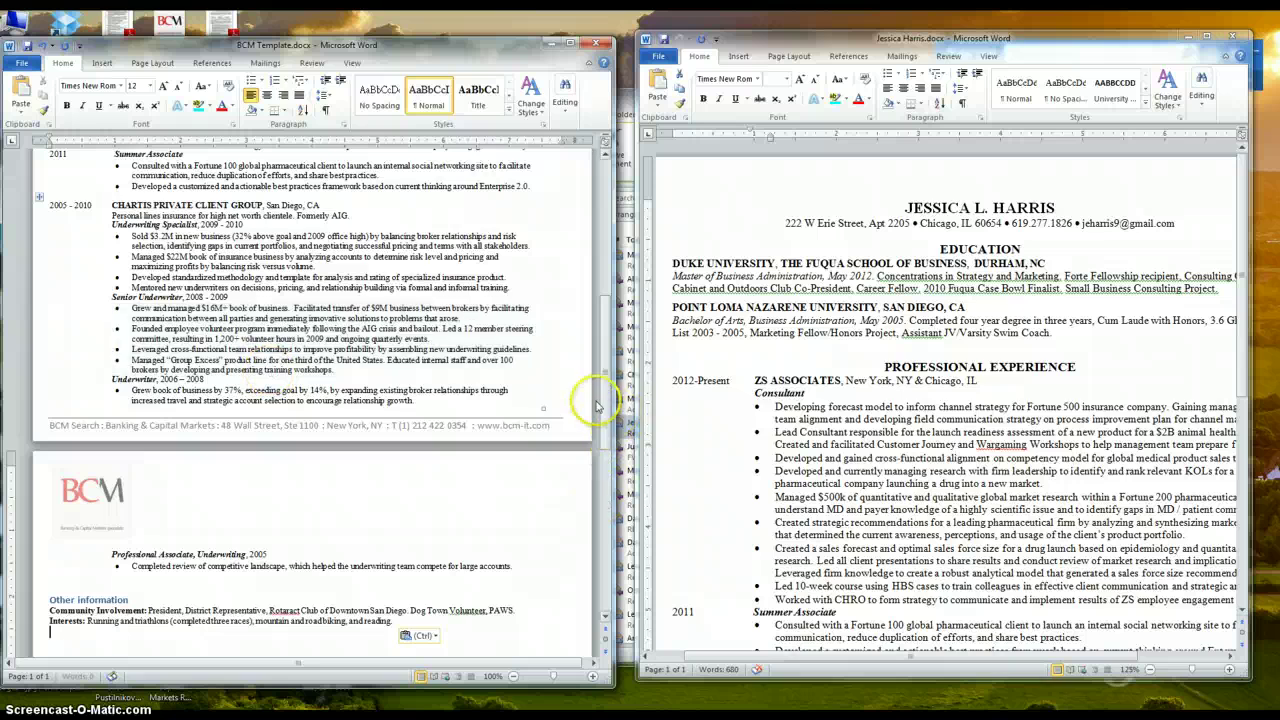
drag(604, 405, 607, 228)
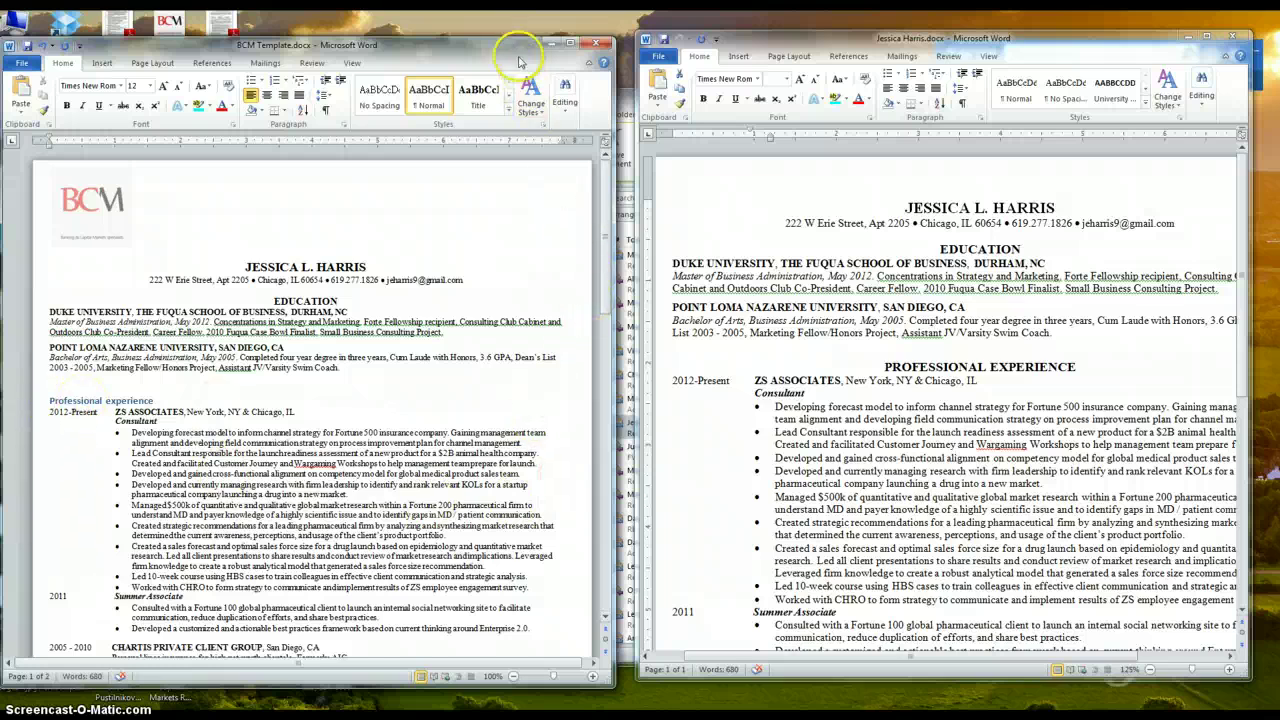
drag(510, 45, 520, 33)
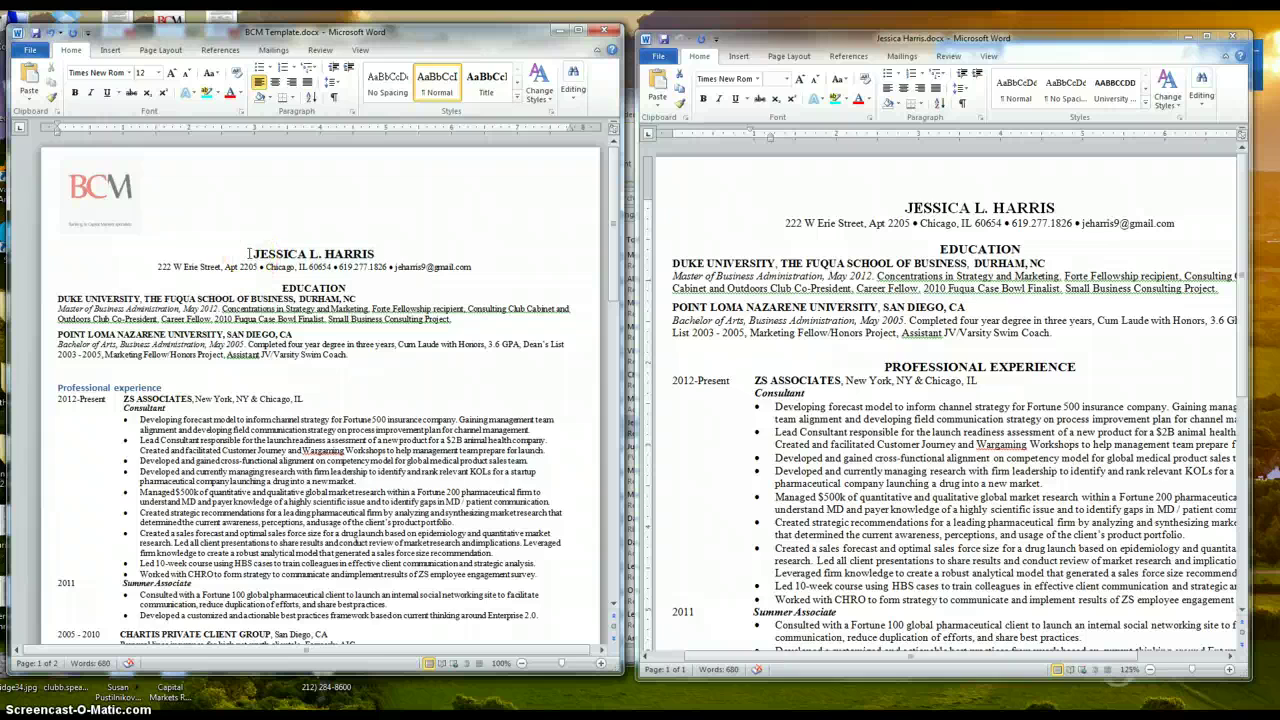
click(247, 253)
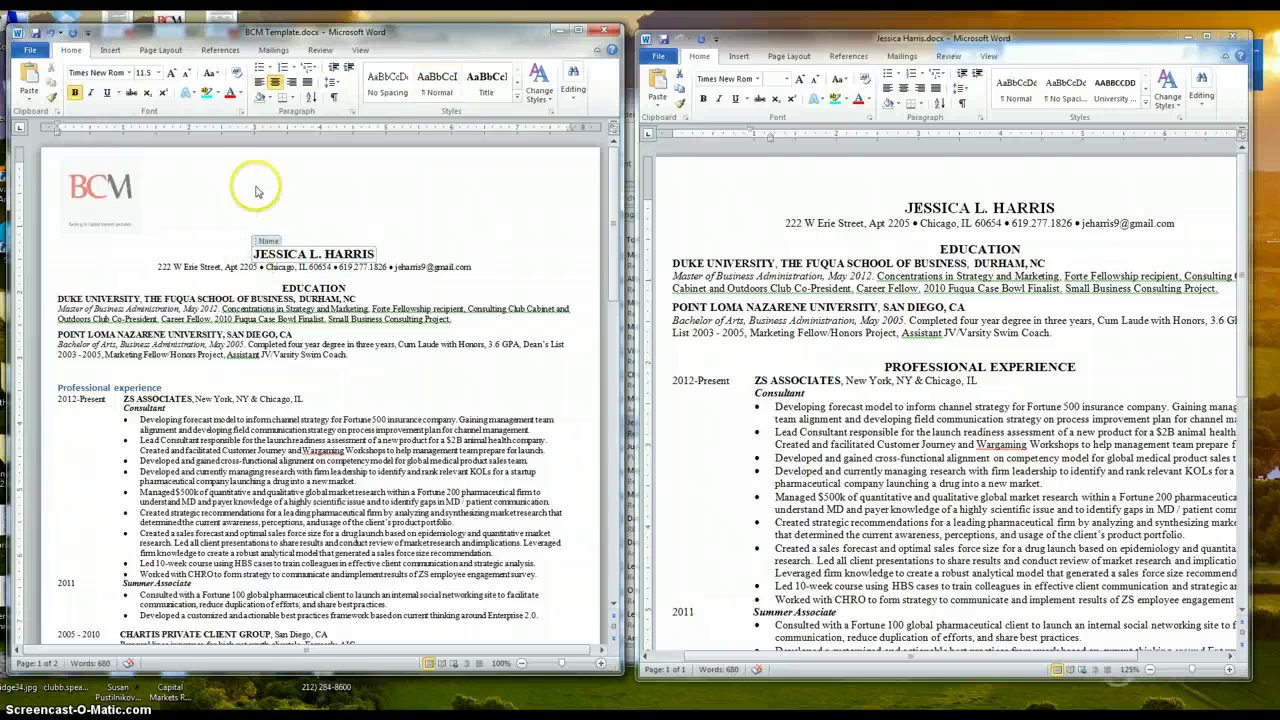
click(259, 82)
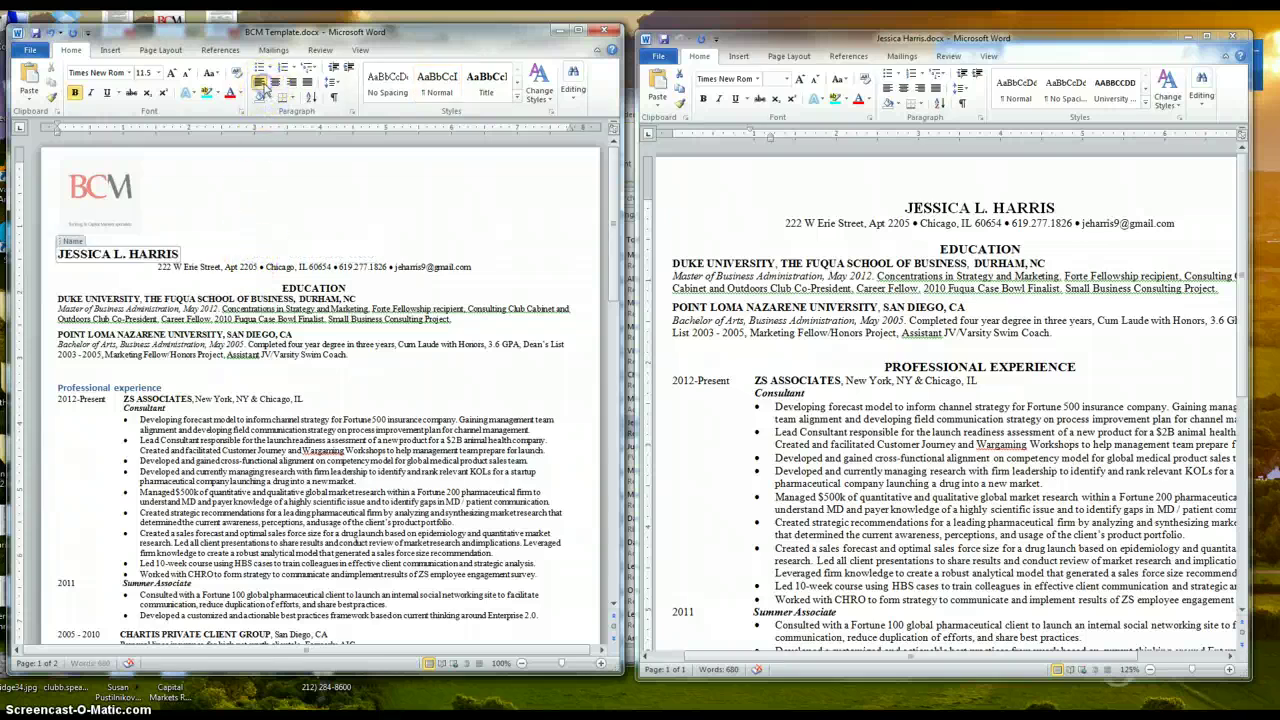
click(184, 268)
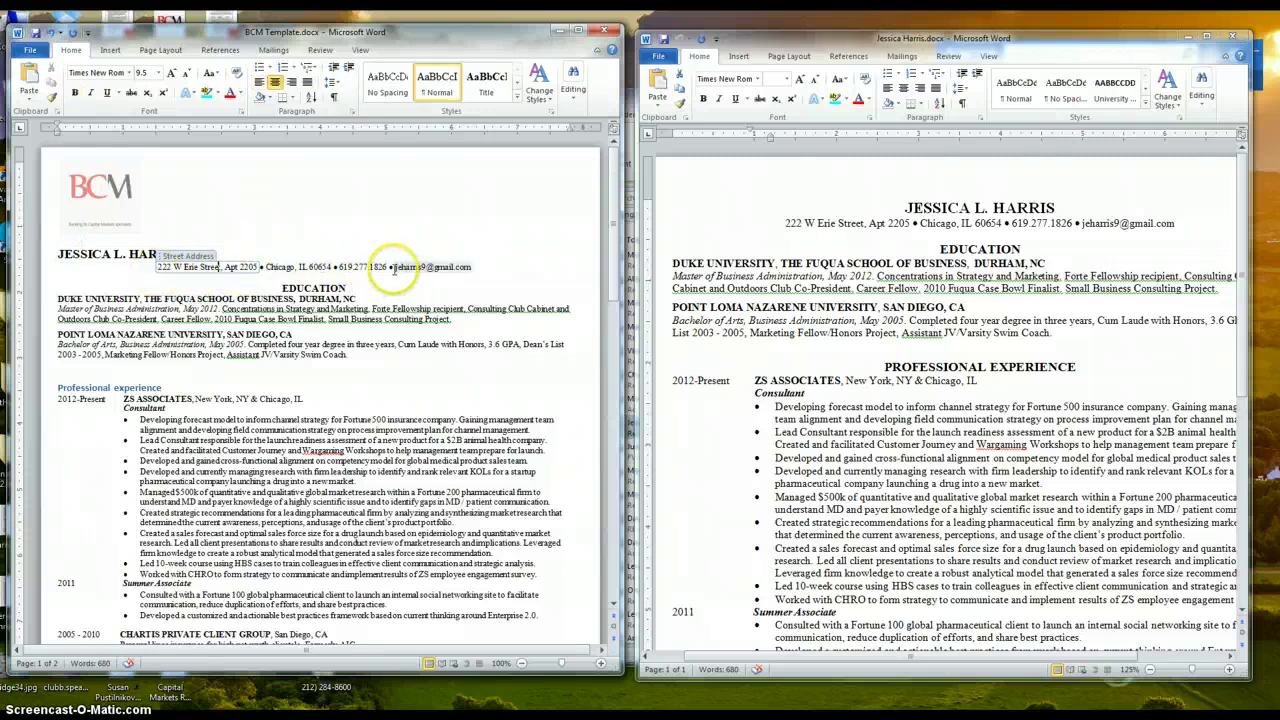
drag(430, 36, 499, 92)
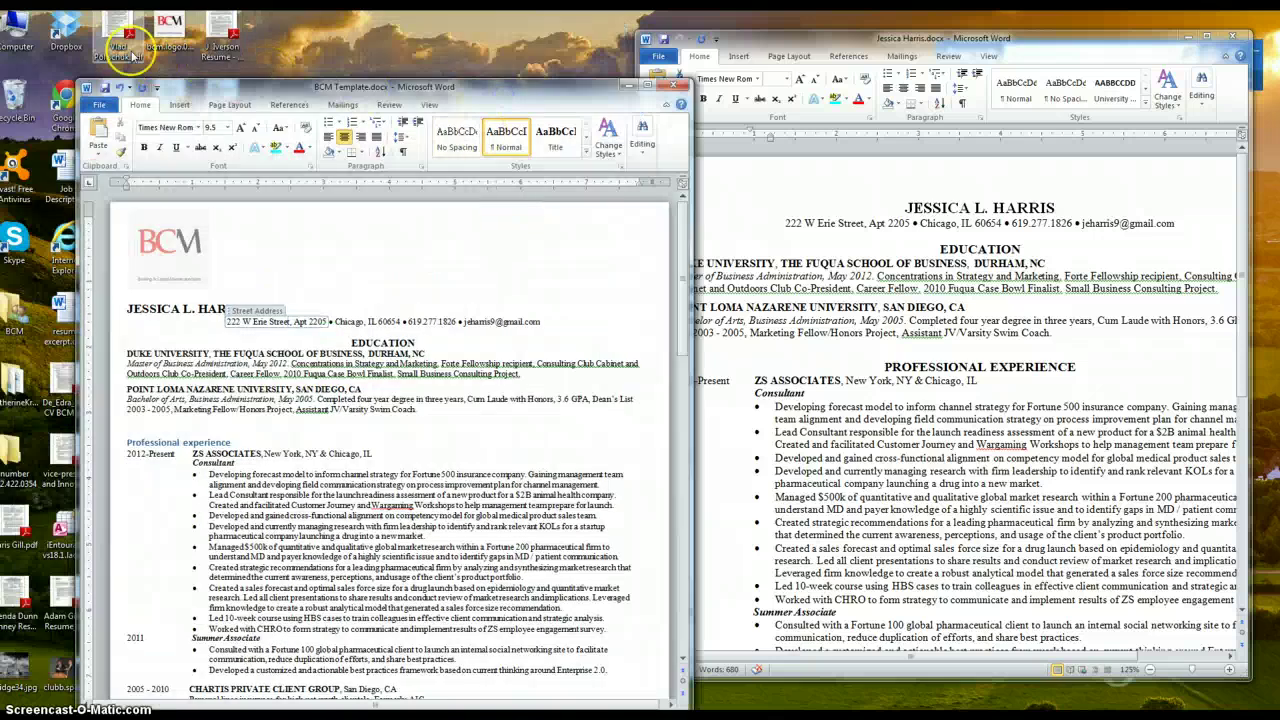
Search Dropbox BCM Canddates > Cvs > Formatted for a previous candidate's name and open that example resume
click(59, 50)
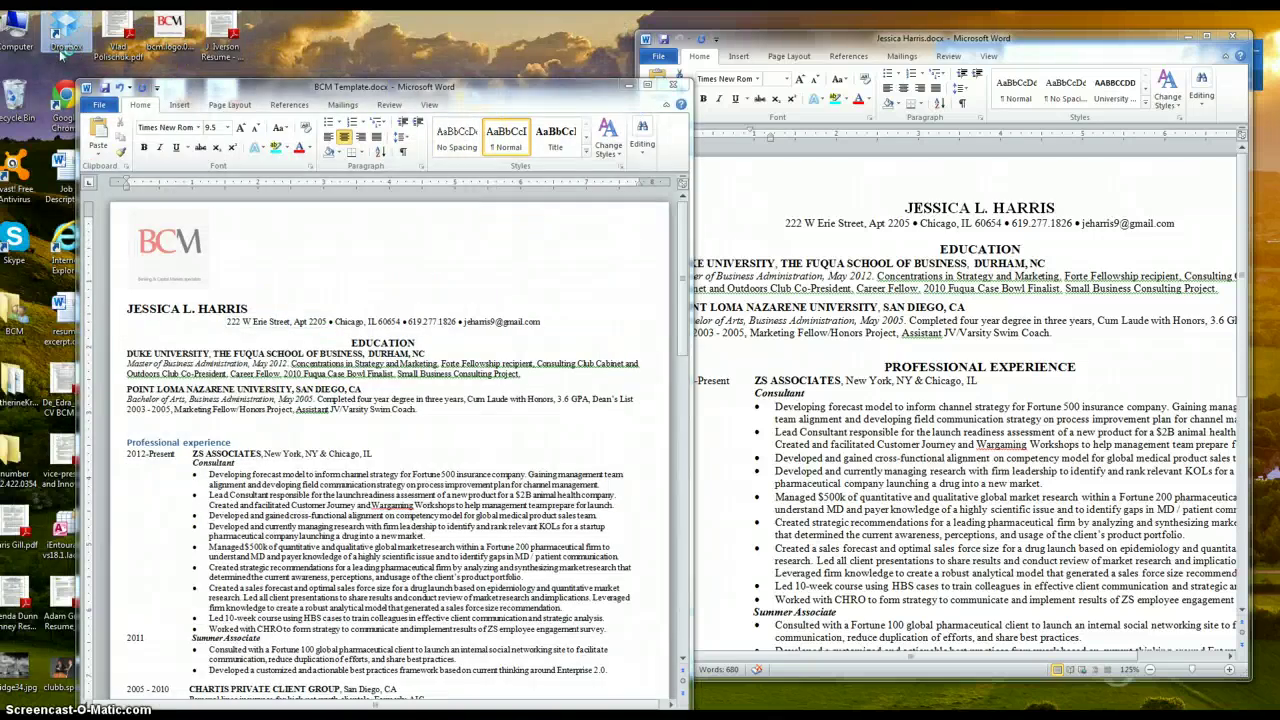
click(186, 170)
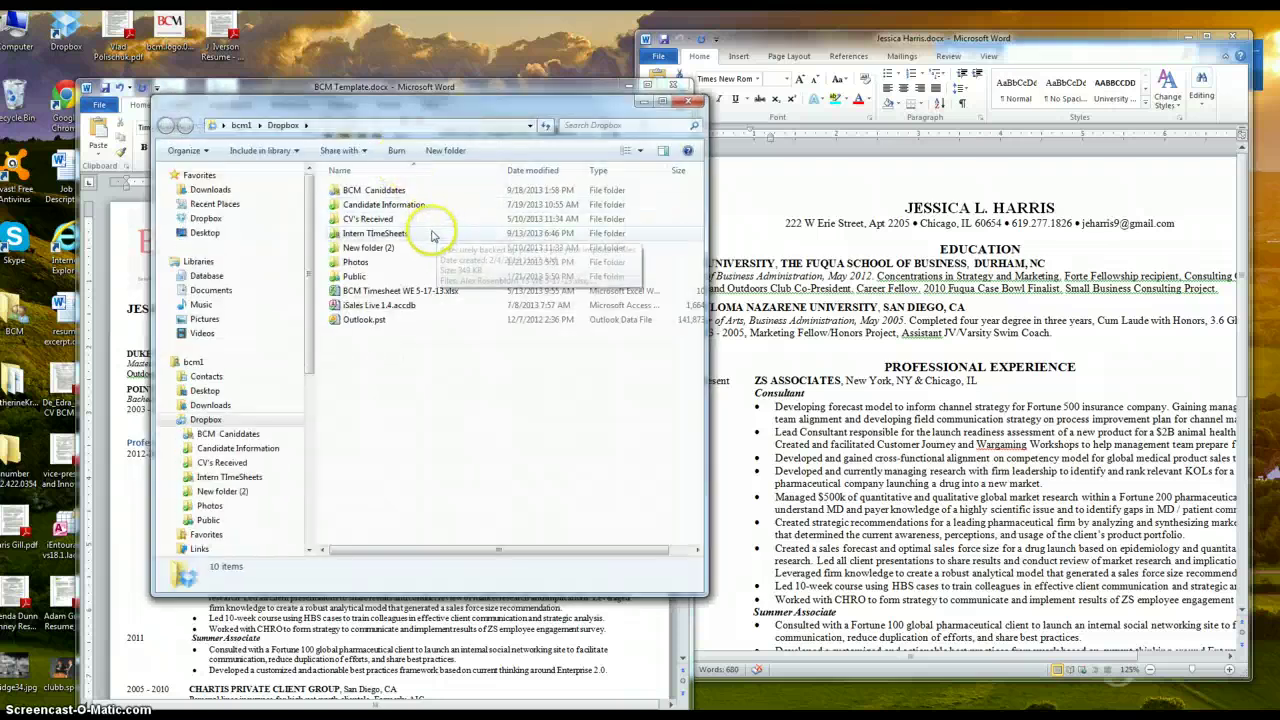
double_click(370, 190)
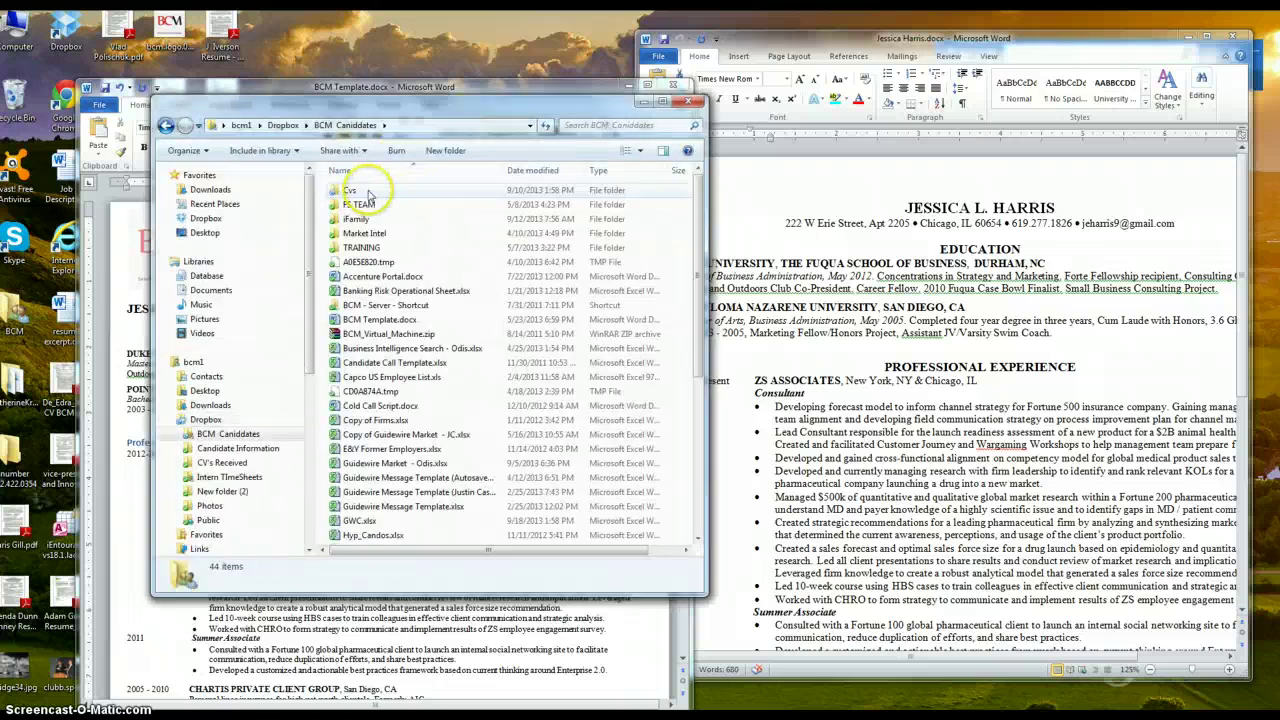
double_click(369, 192)
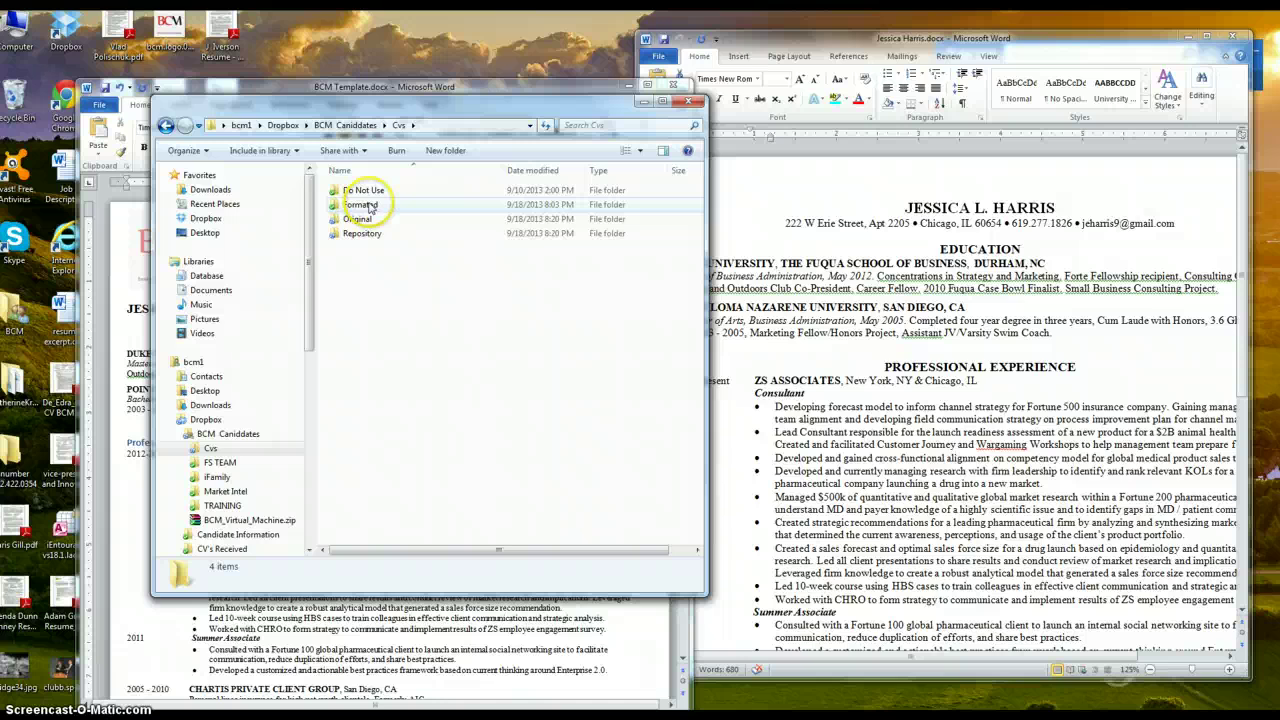
double_click(370, 205)
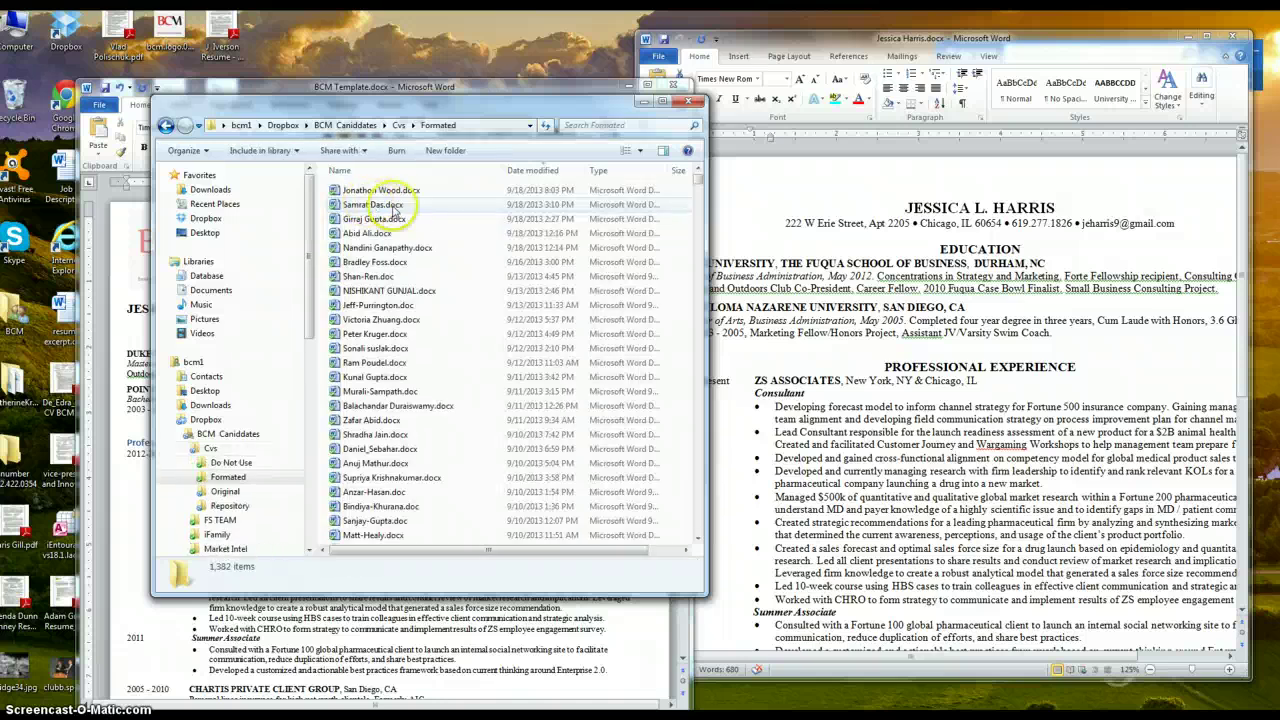
click(605, 124)
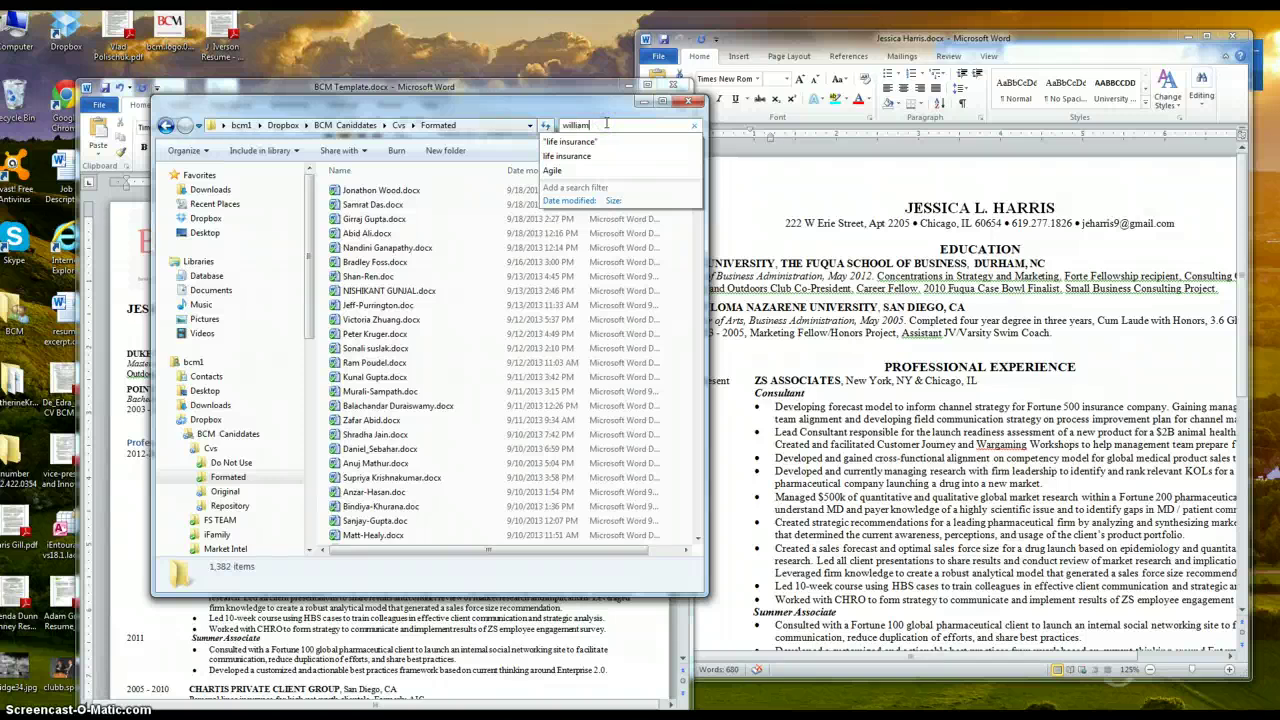
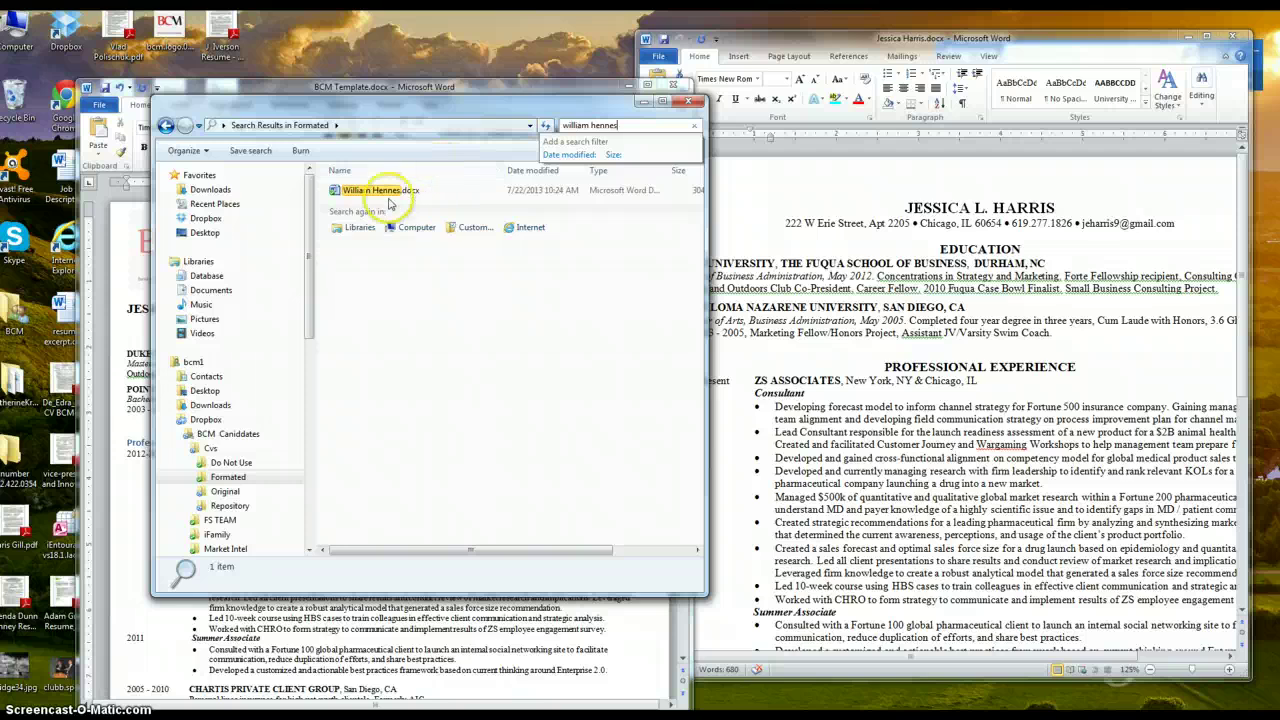
double_click(380, 190)
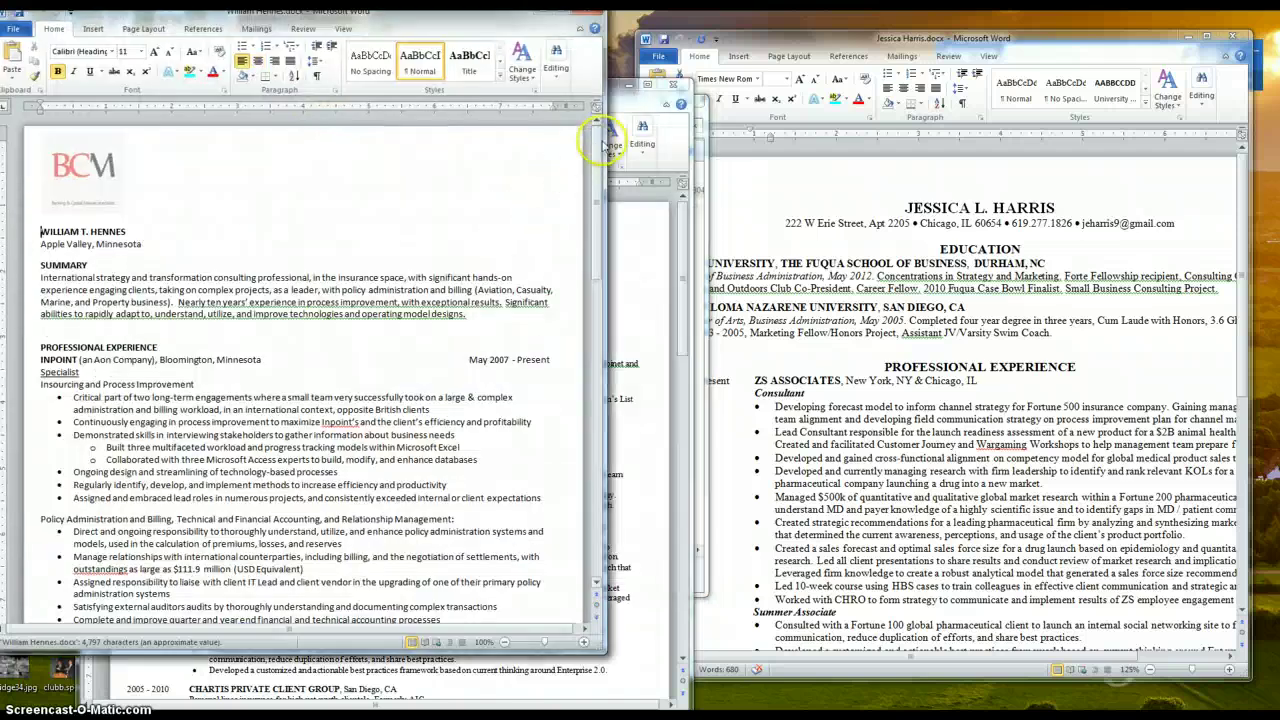
Minimize the BCM Template and move the example resume window to the screen centre
click(622, 120)
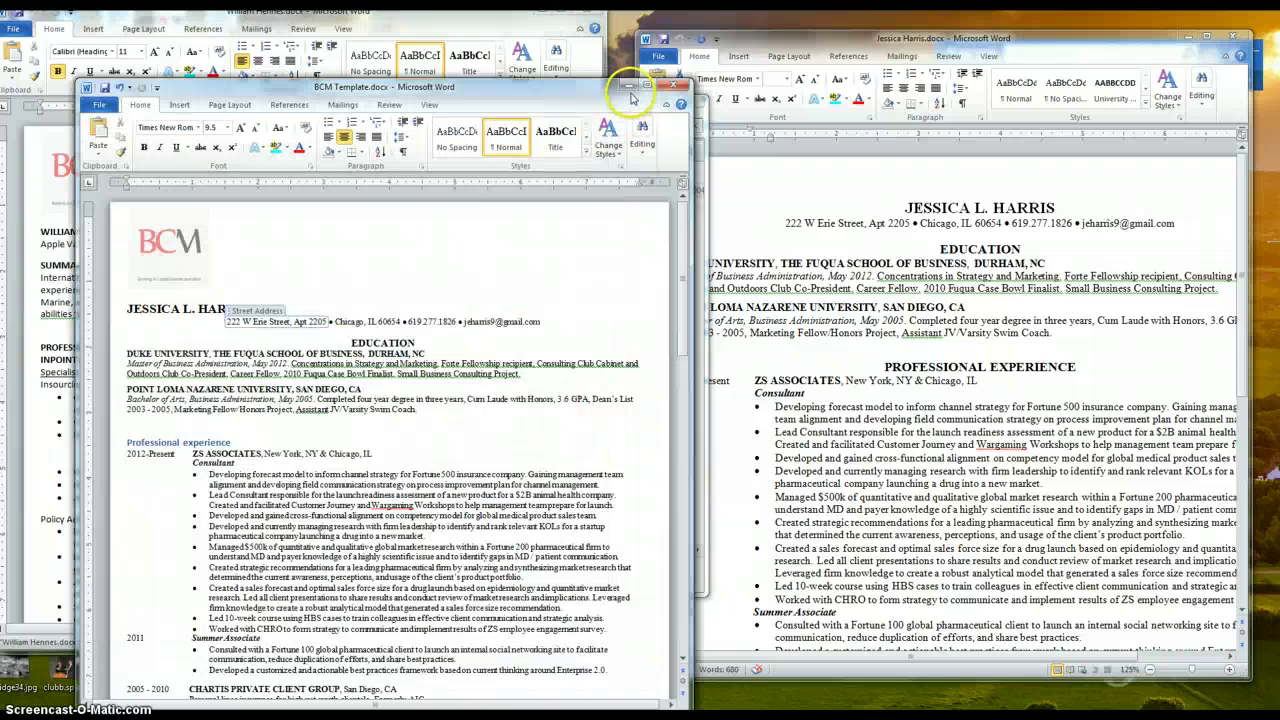
click(628, 86)
drag(412, 22, 920, 60)
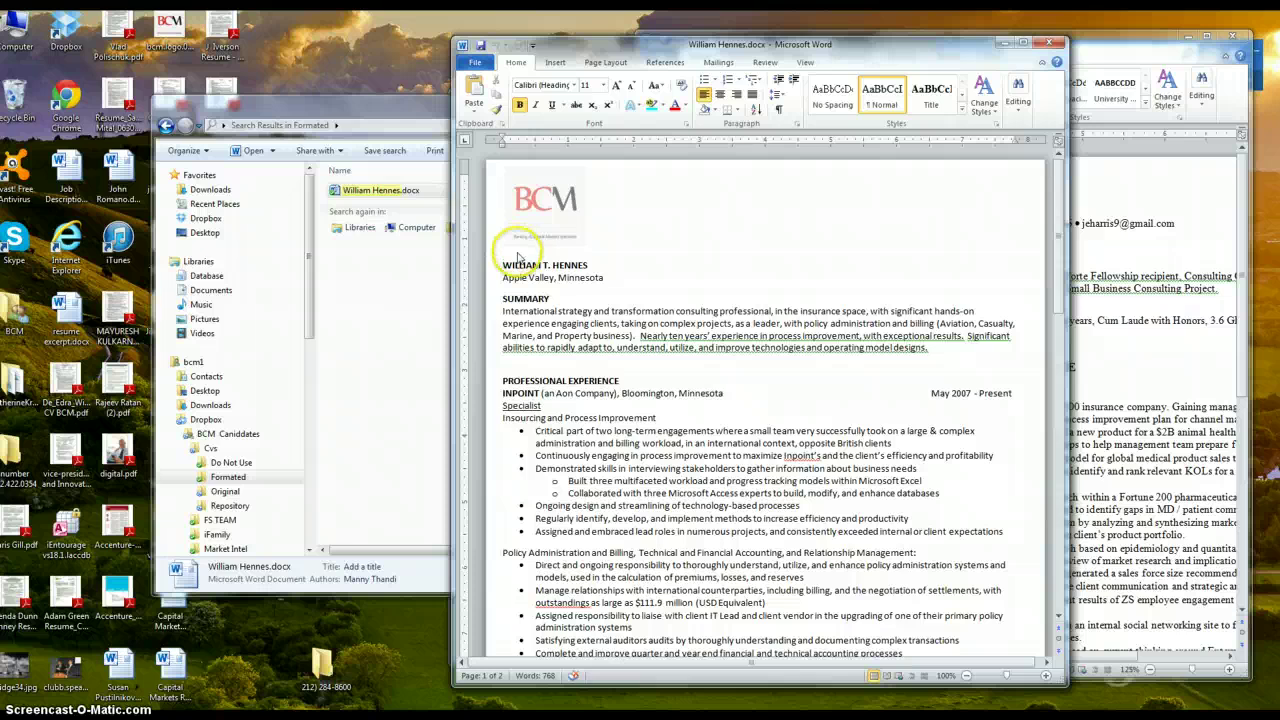
Inspect the example resume's font and font size without applying changes, then select its name and location lines
click(576, 89)
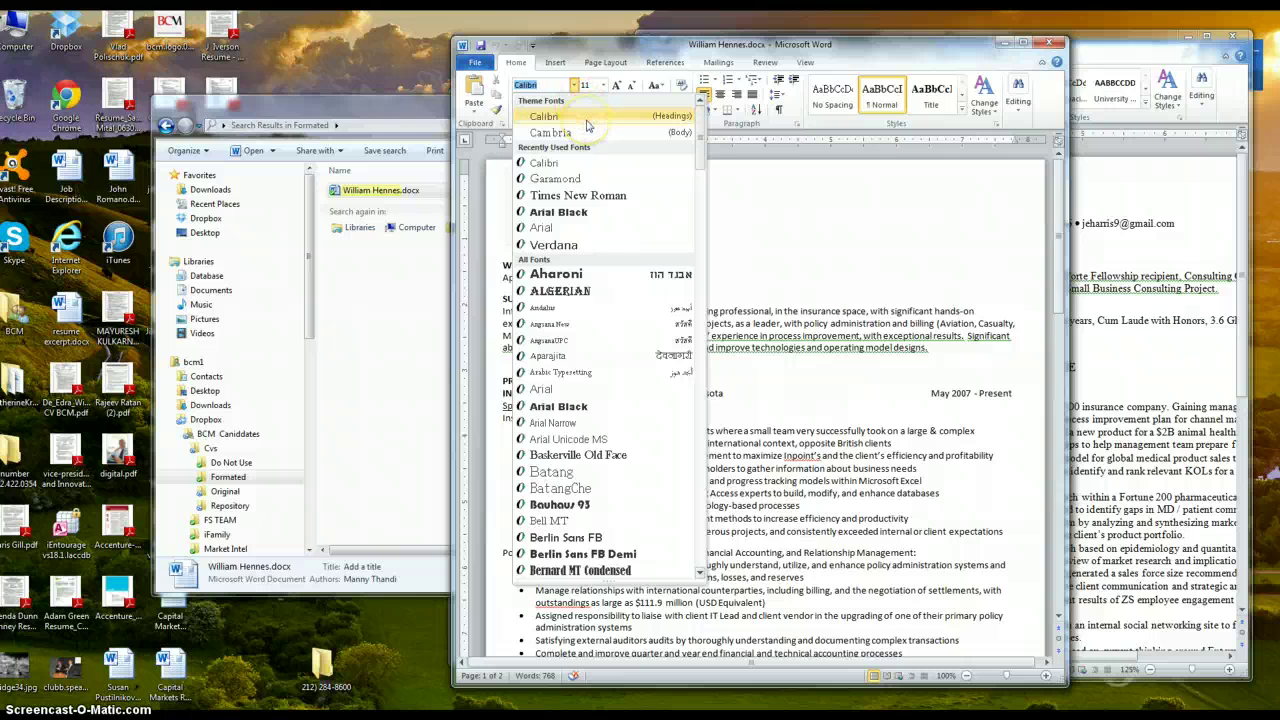
click(815, 260)
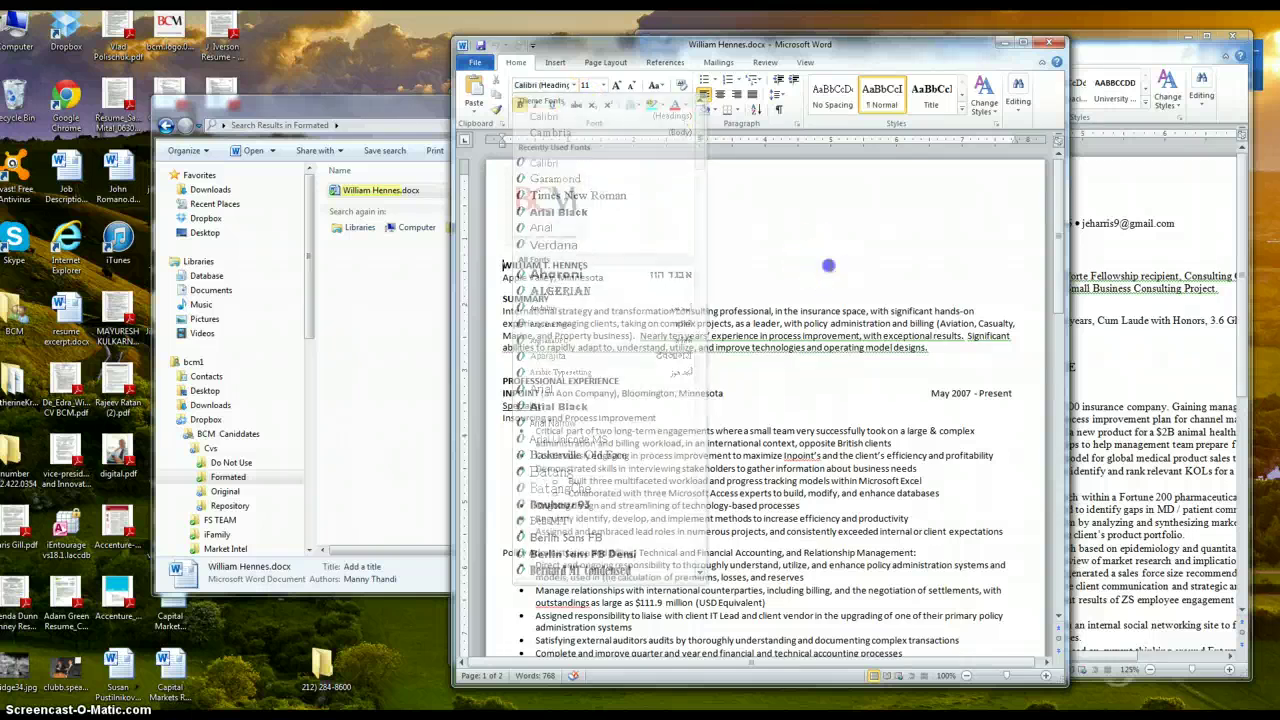
key(ctrl+a)
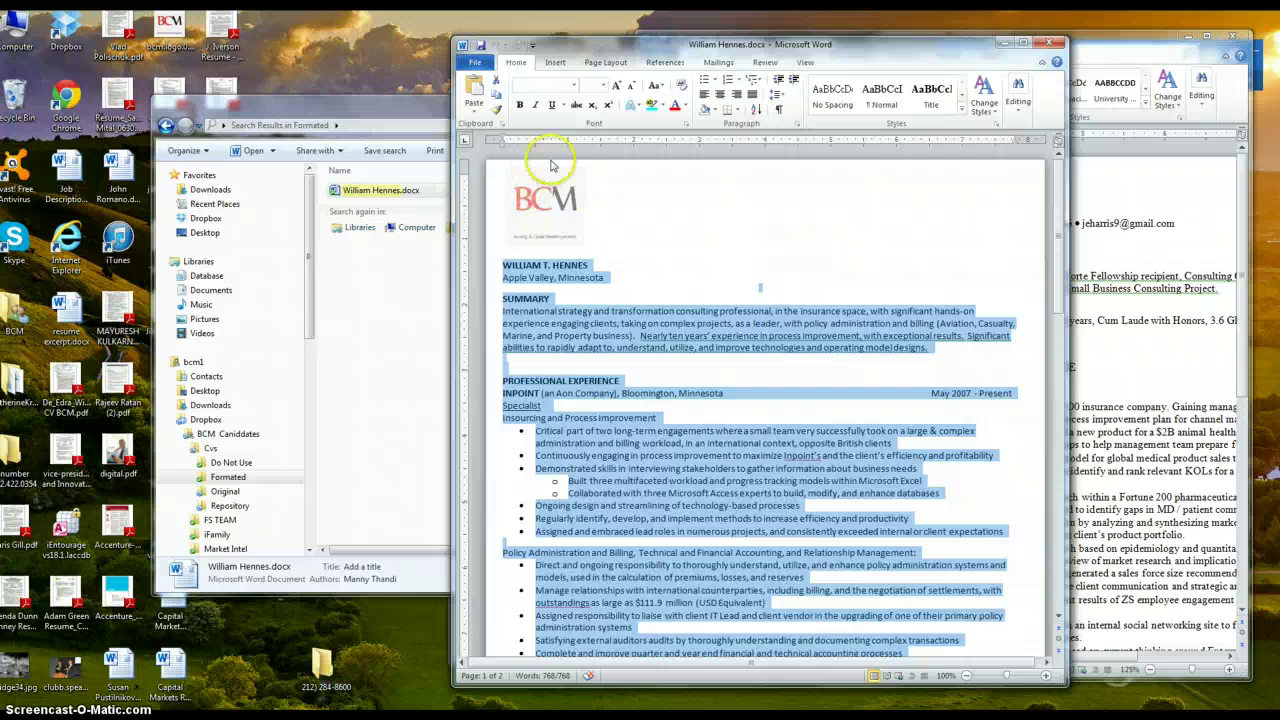
click(573, 86)
key(Escape)
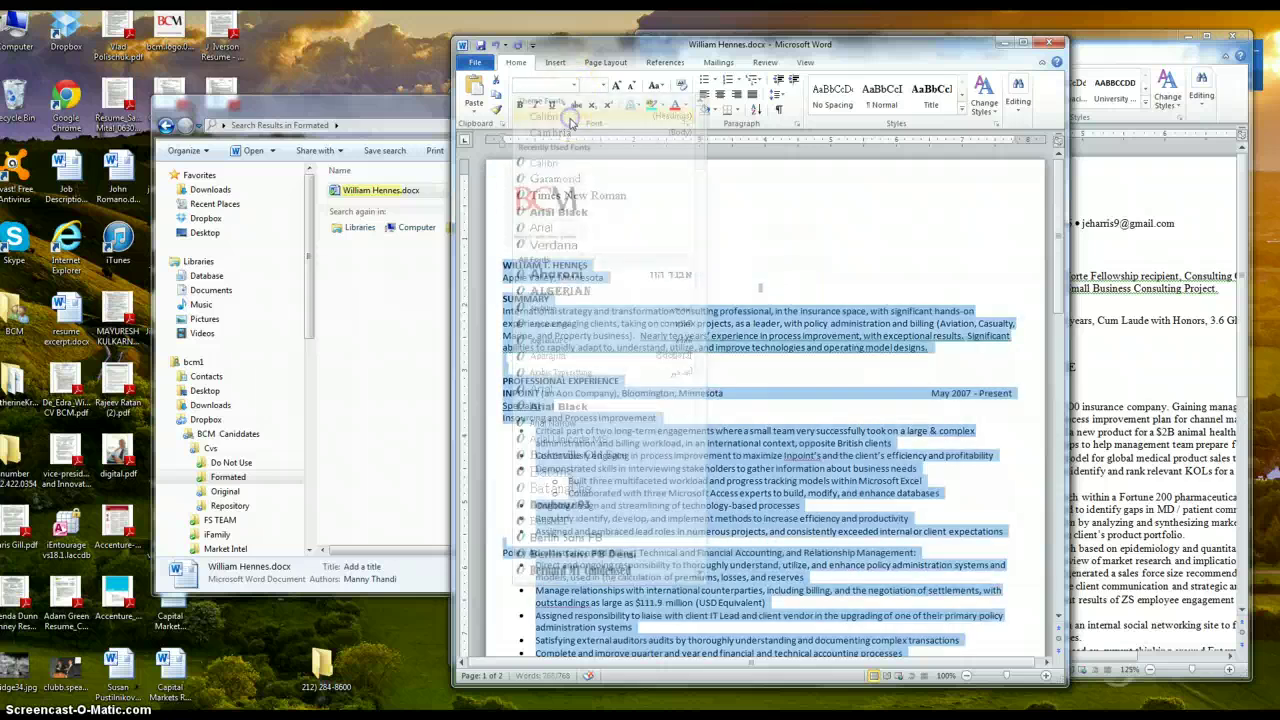
click(603, 85)
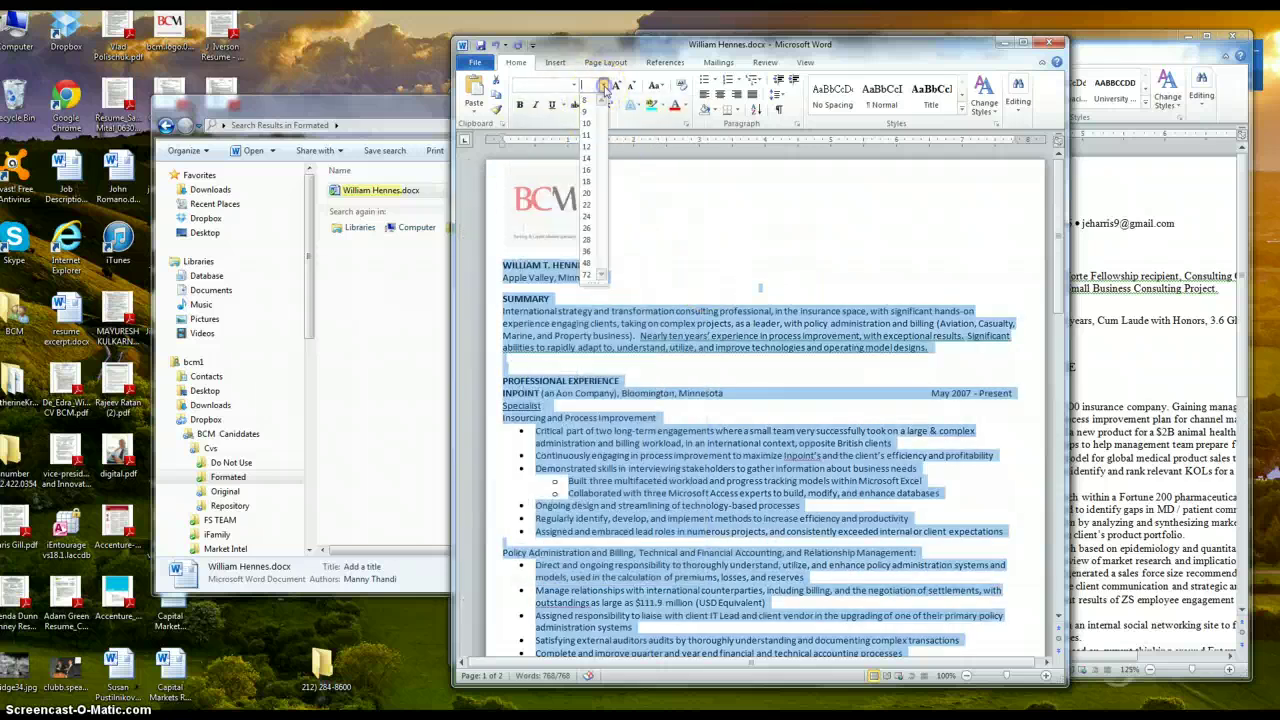
key(Escape)
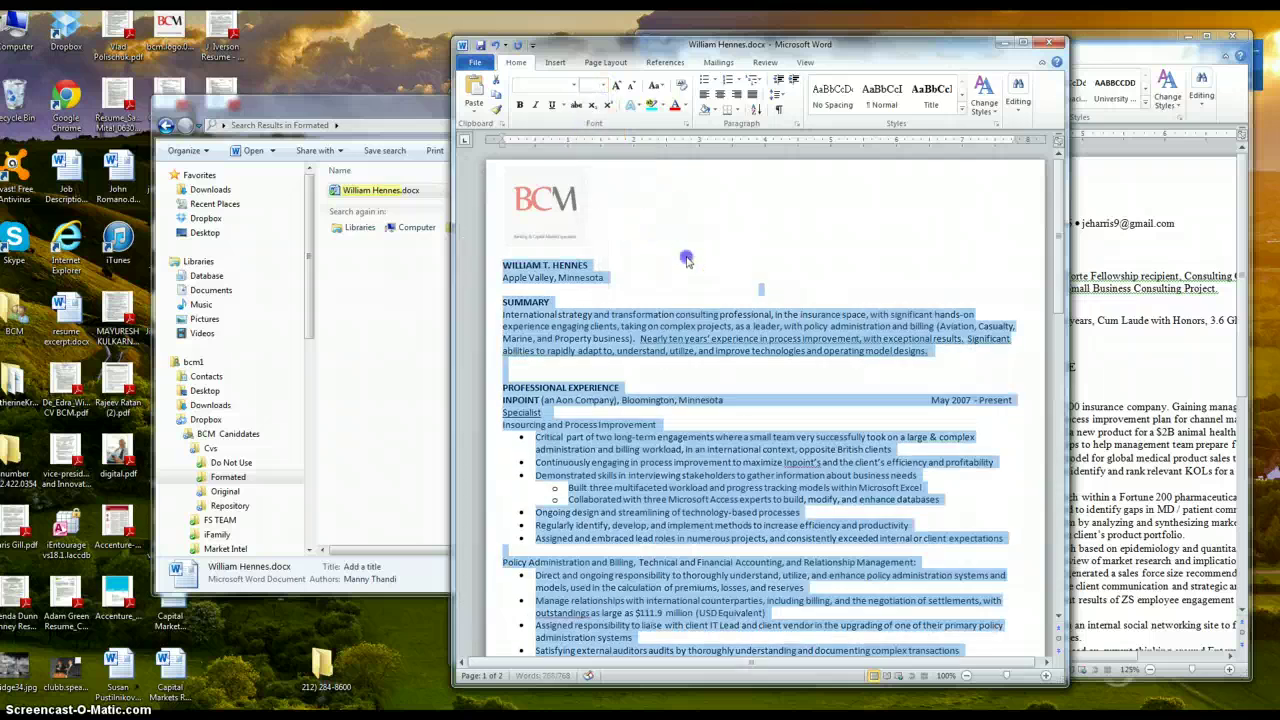
click(693, 304)
click(506, 267)
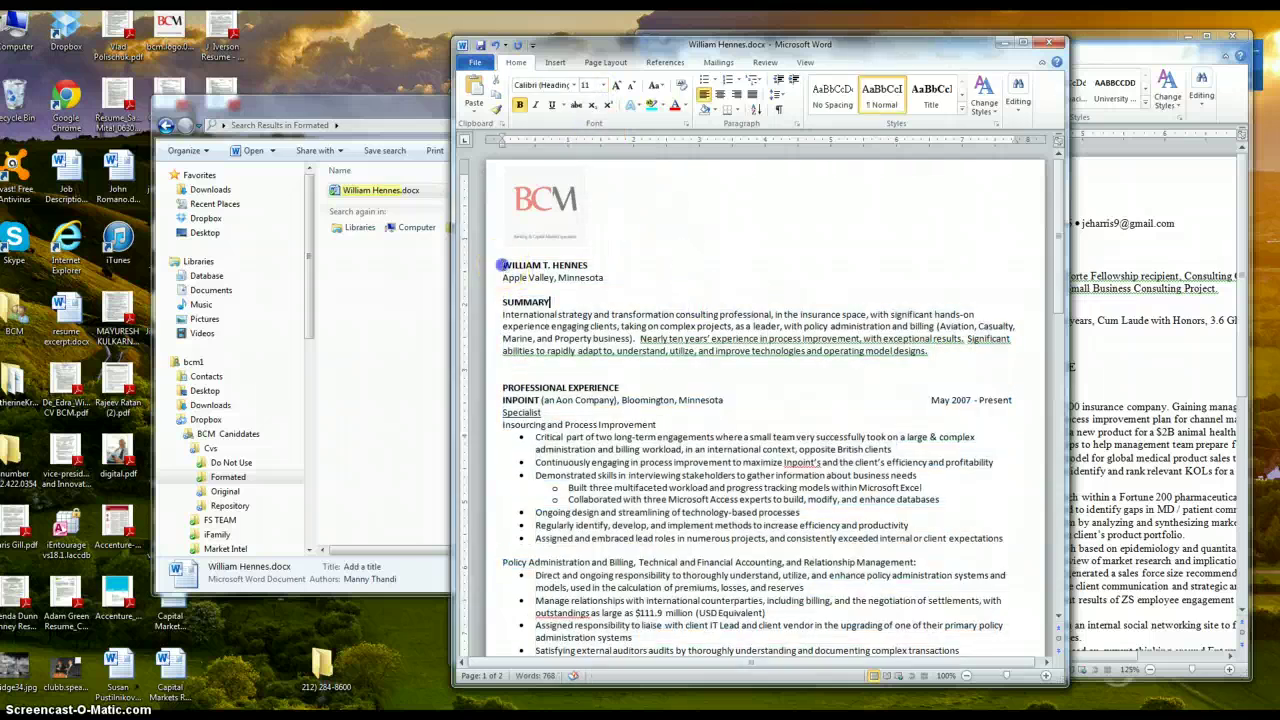
drag(501, 265, 619, 278)
click(575, 264)
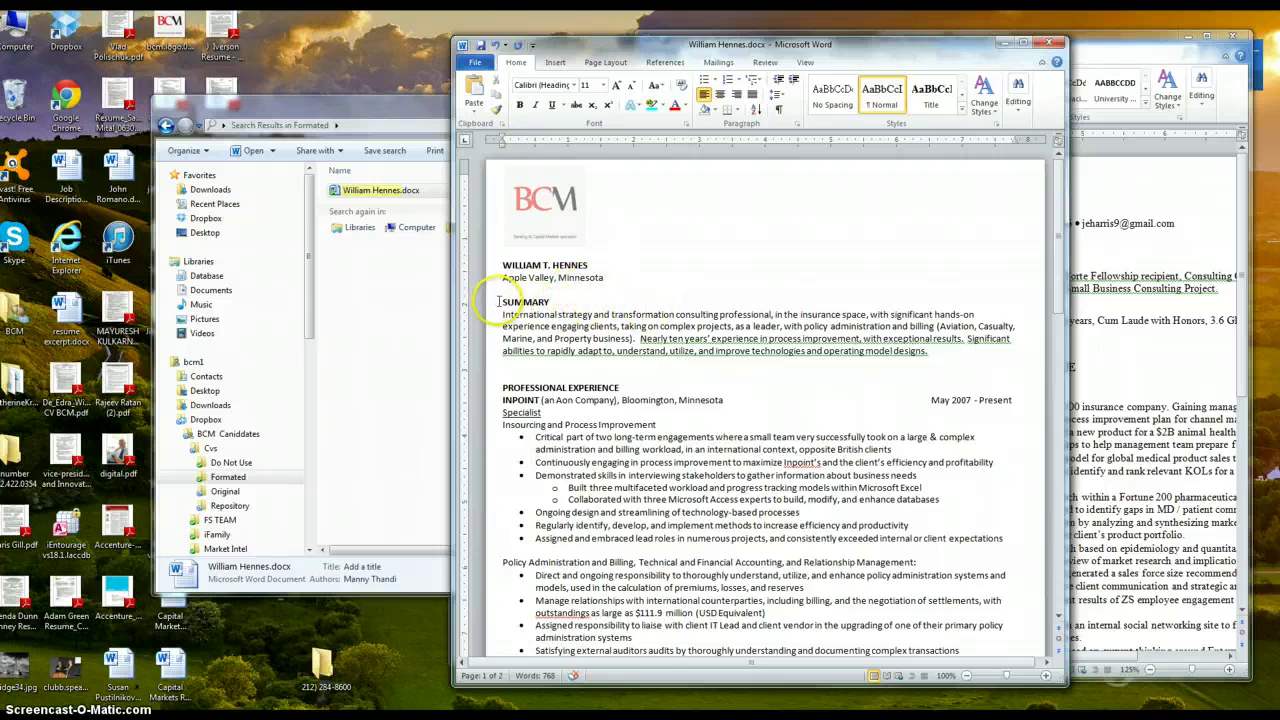
drag(503, 314, 928, 358)
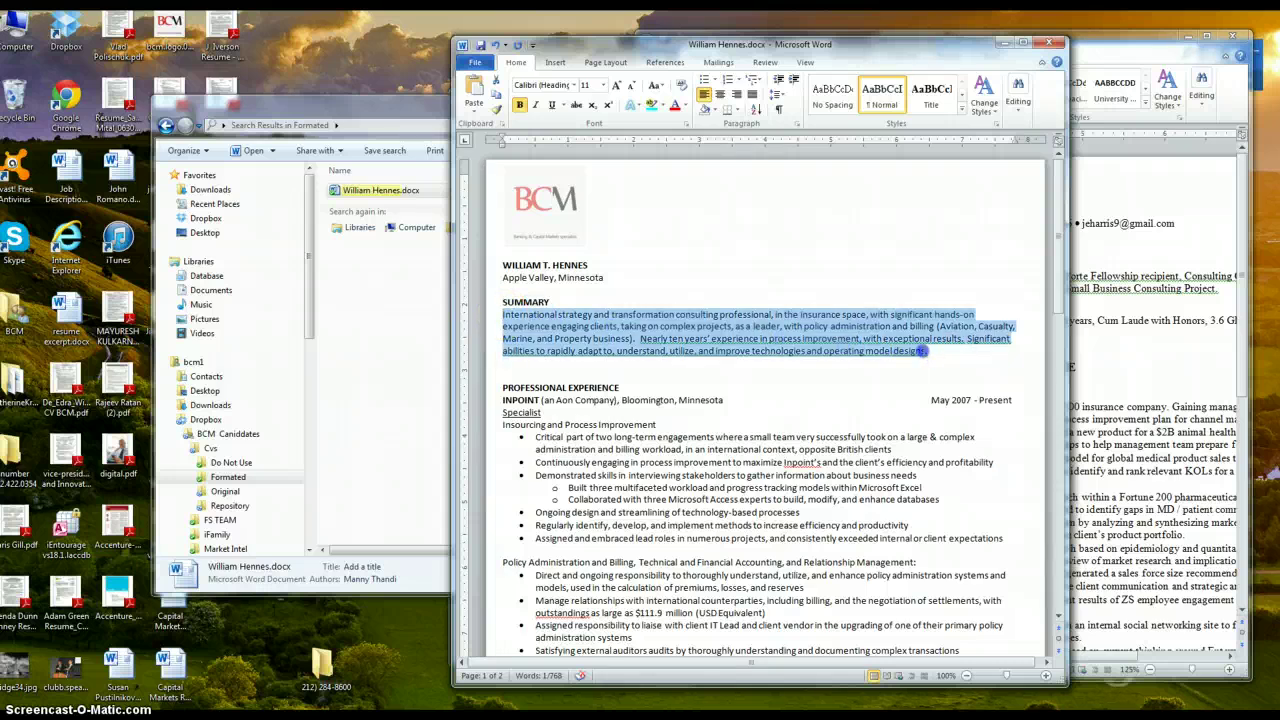
click(924, 351)
scroll(580, 340, down, 2)
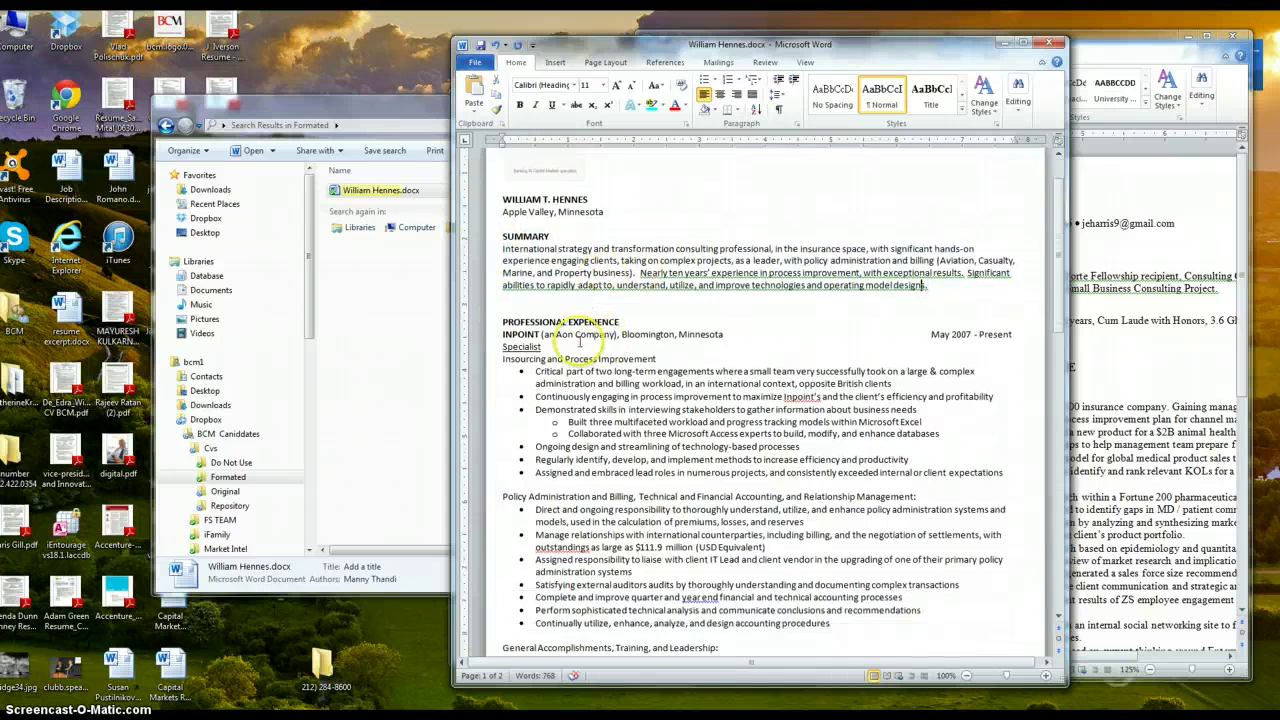
drag(501, 320, 631, 325)
drag(495, 338, 990, 588)
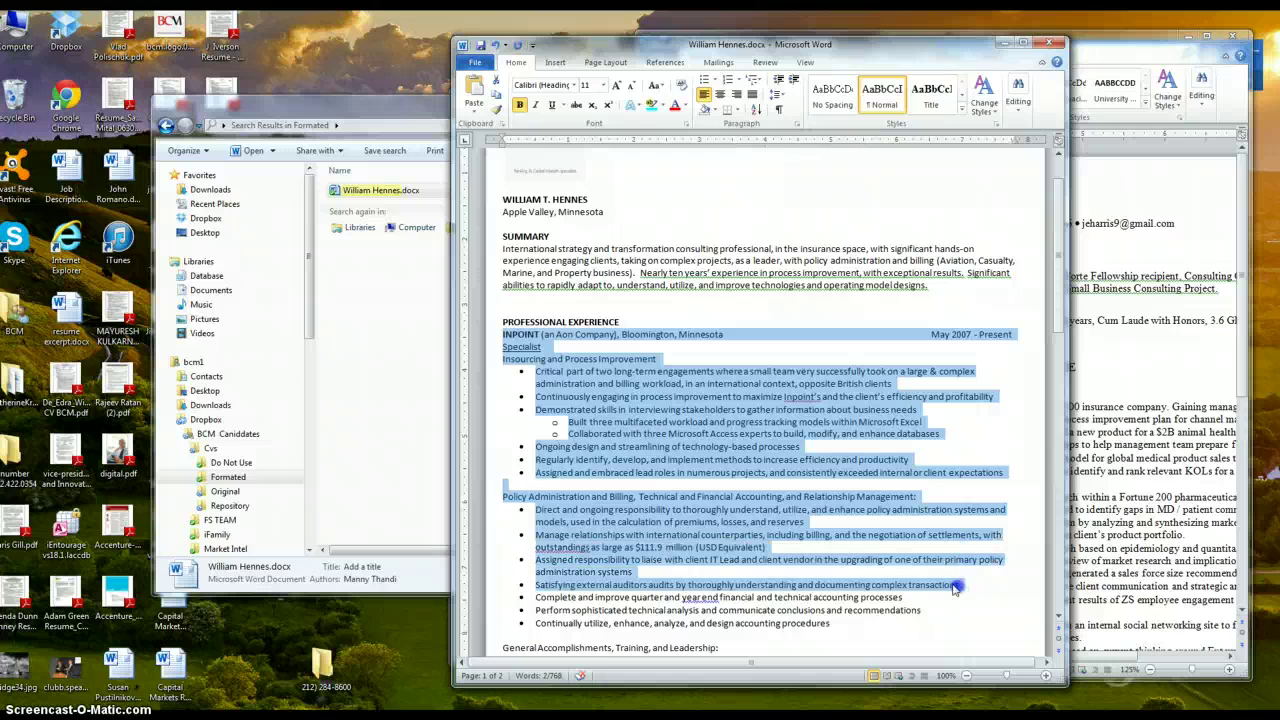
scroll(894, 543, down, 10)
scroll(884, 528, down, 8)
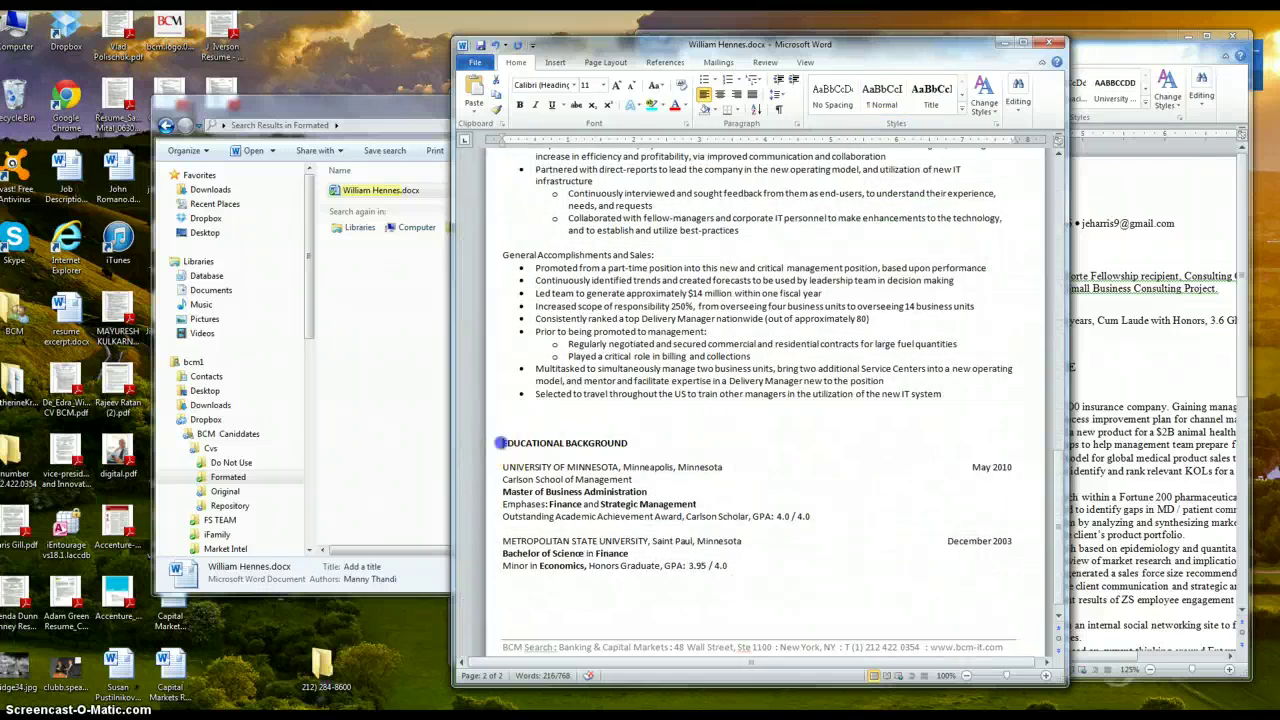
drag(499, 442, 667, 457)
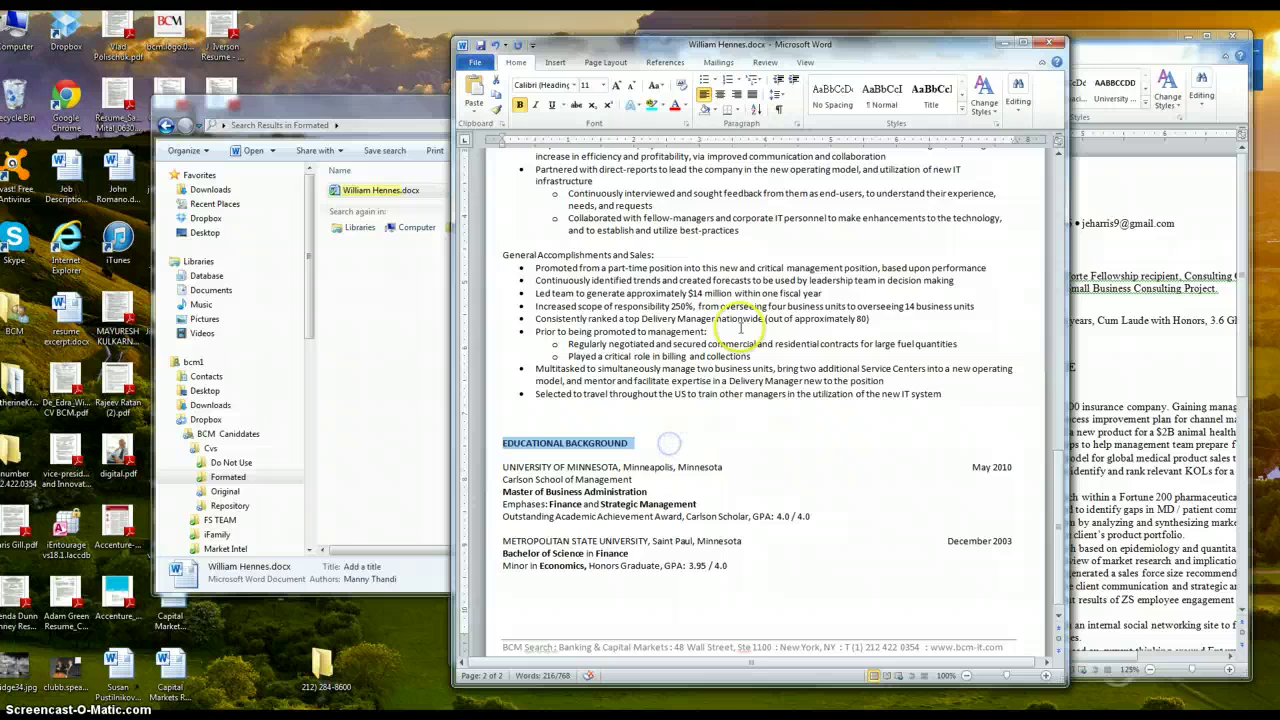
scroll(735, 330, up, 20)
scroll(743, 326, up, 2)
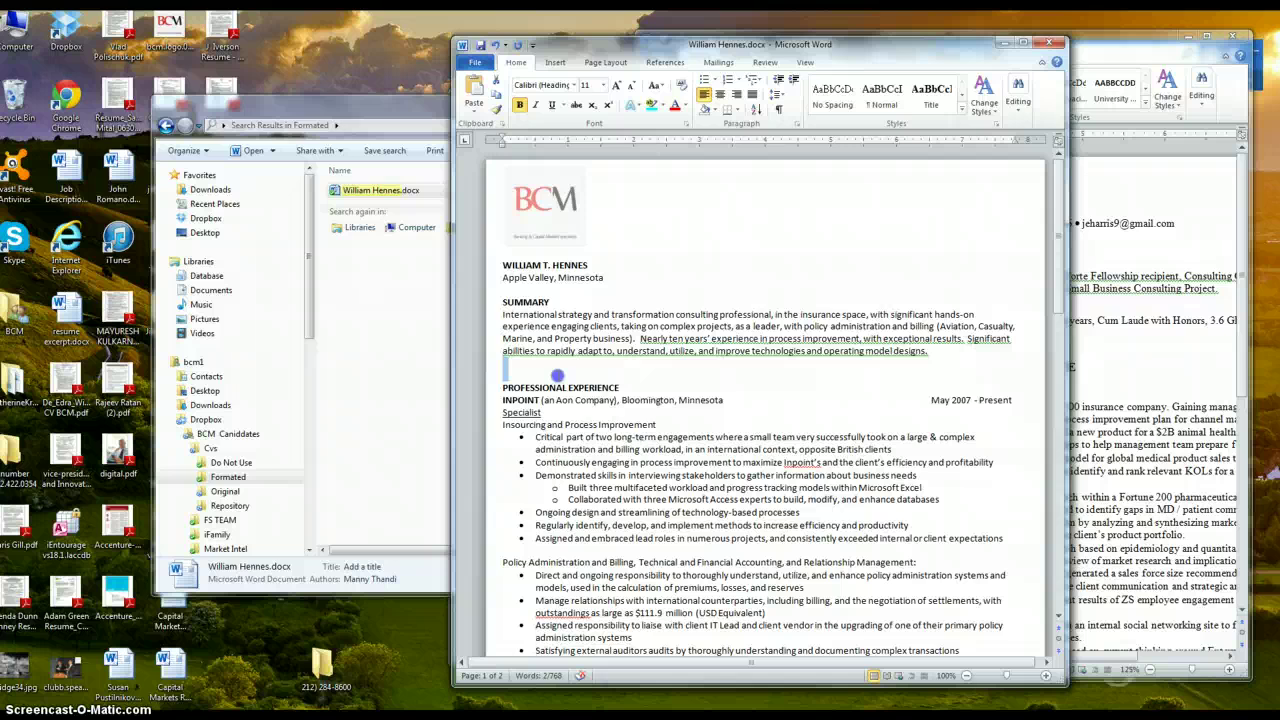
click(557, 375)
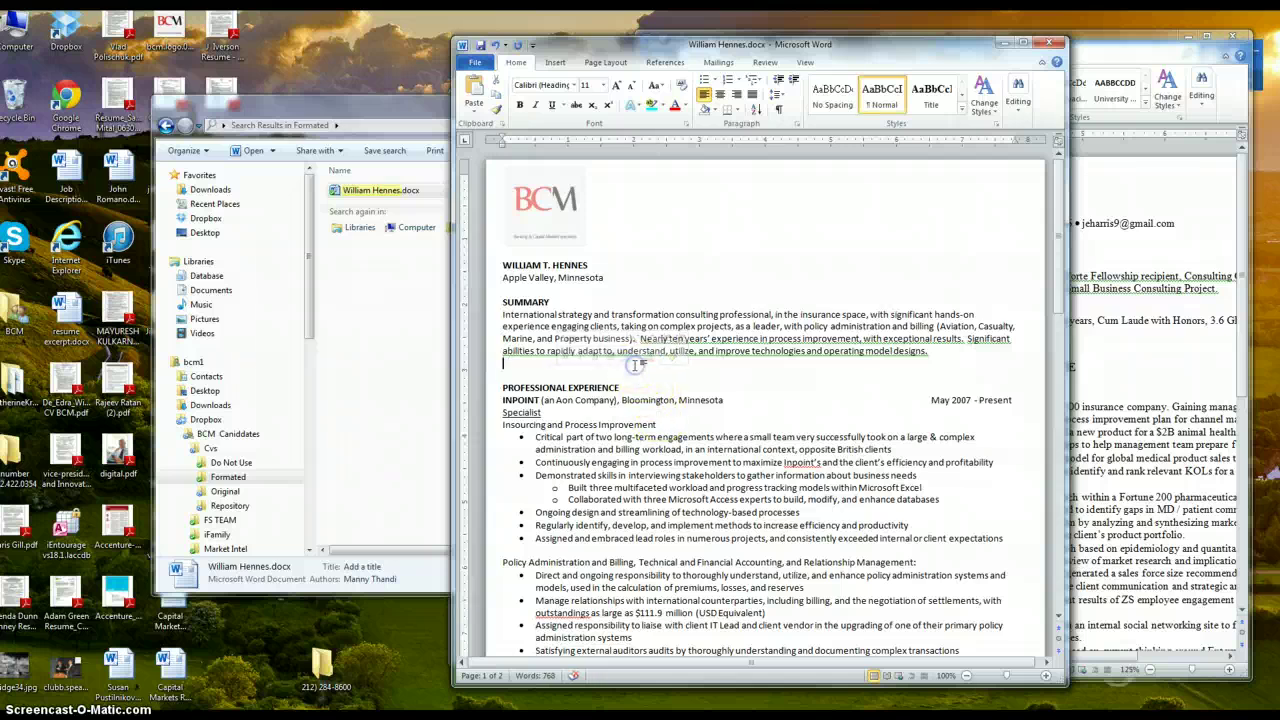
scroll(605, 408, down, 2)
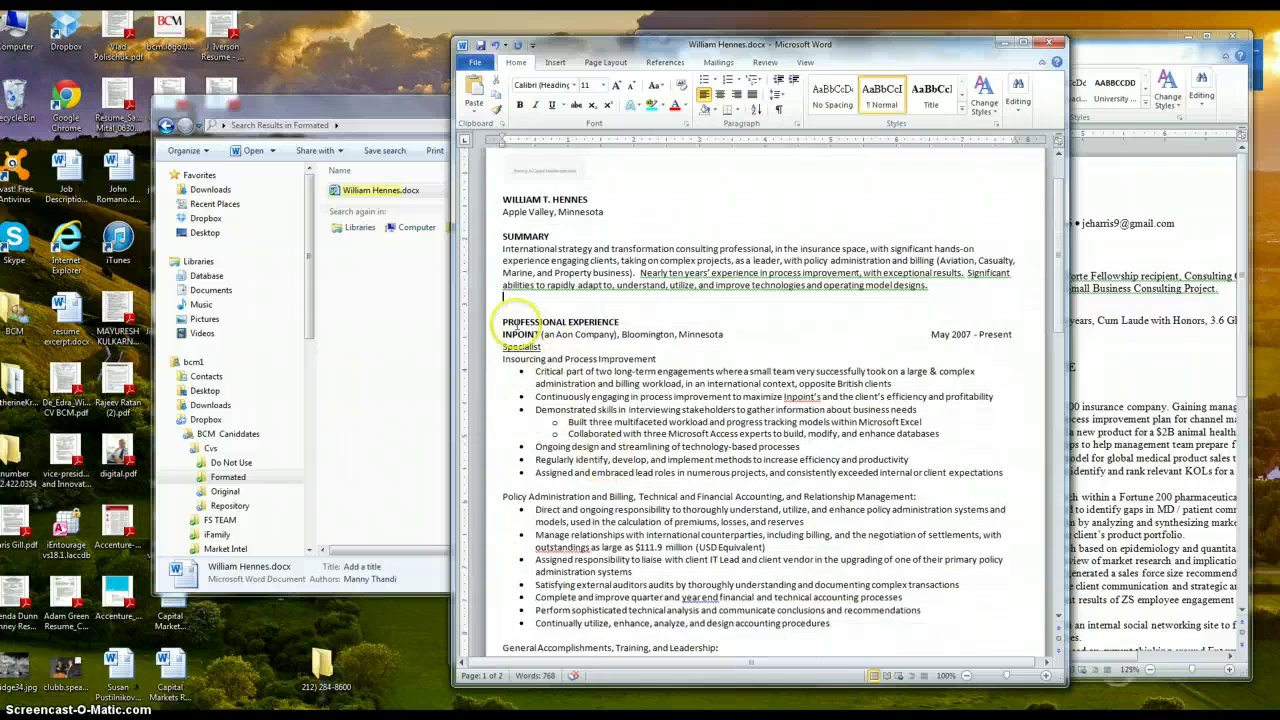
scroll(504, 318, down, 5)
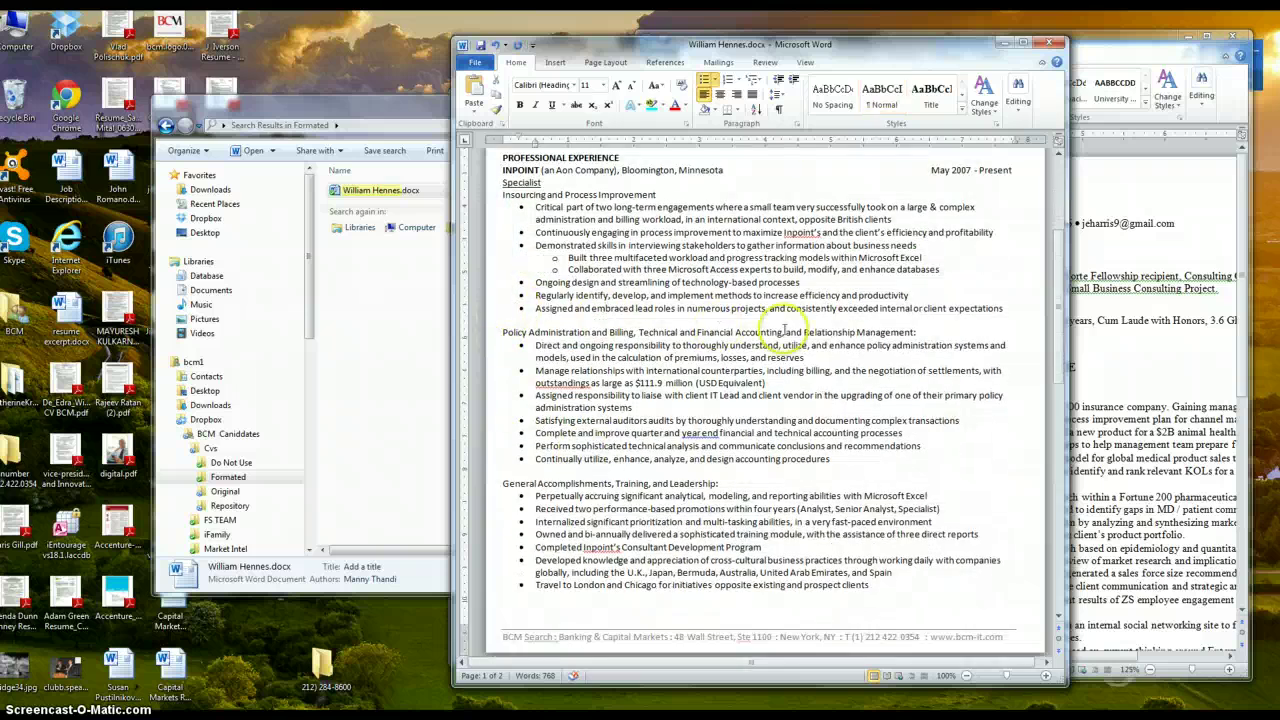
scroll(1058, 325, up, 7)
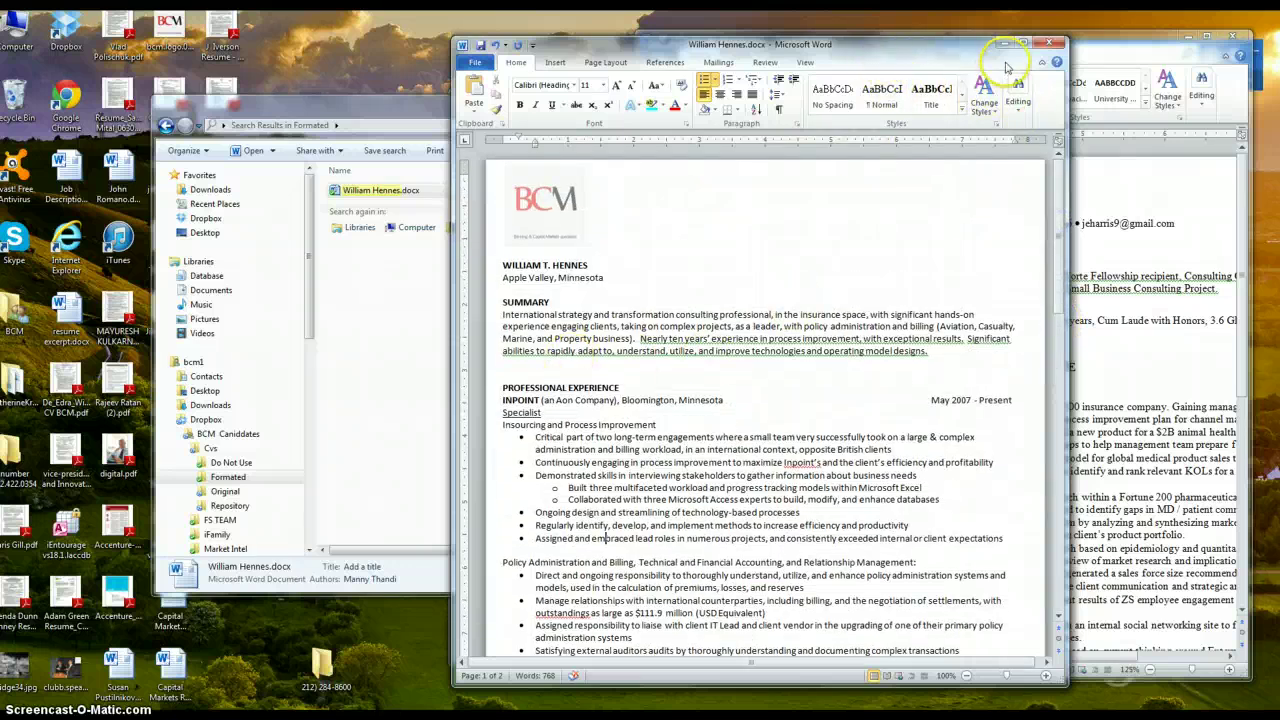
Close the example resume without saving and open a new Explorer window on Dropbox
click(1048, 45)
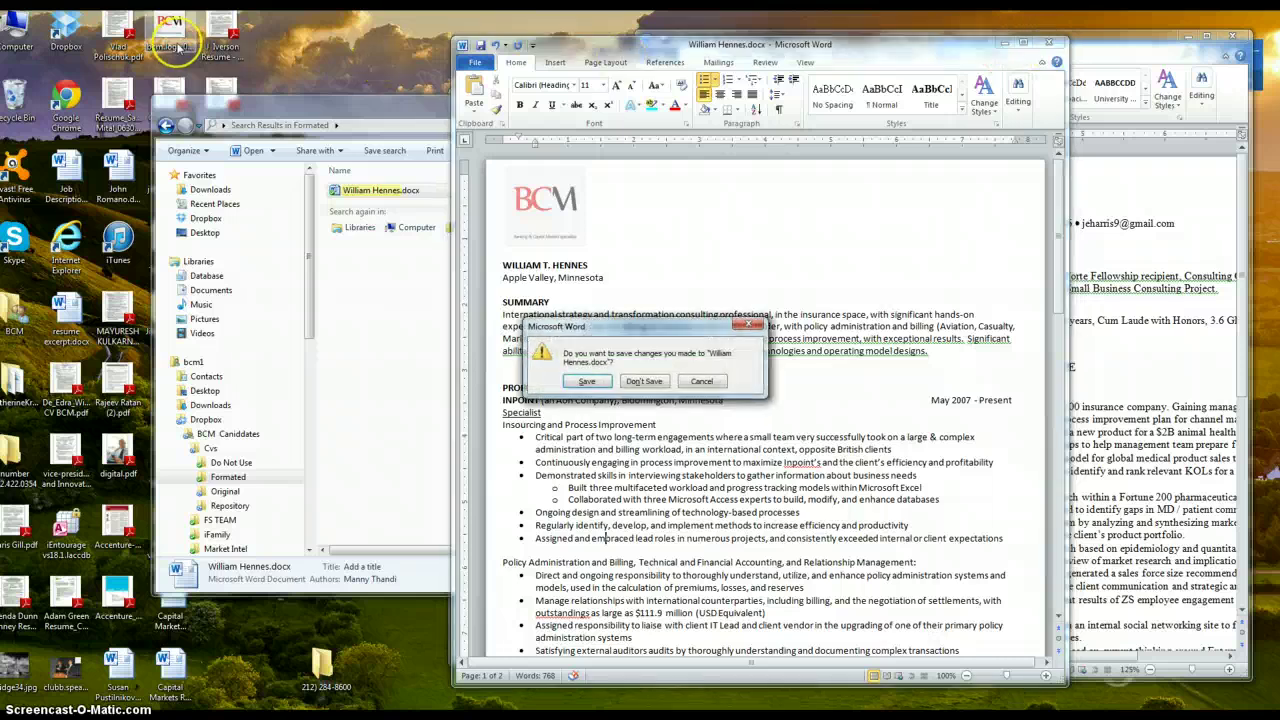
click(638, 381)
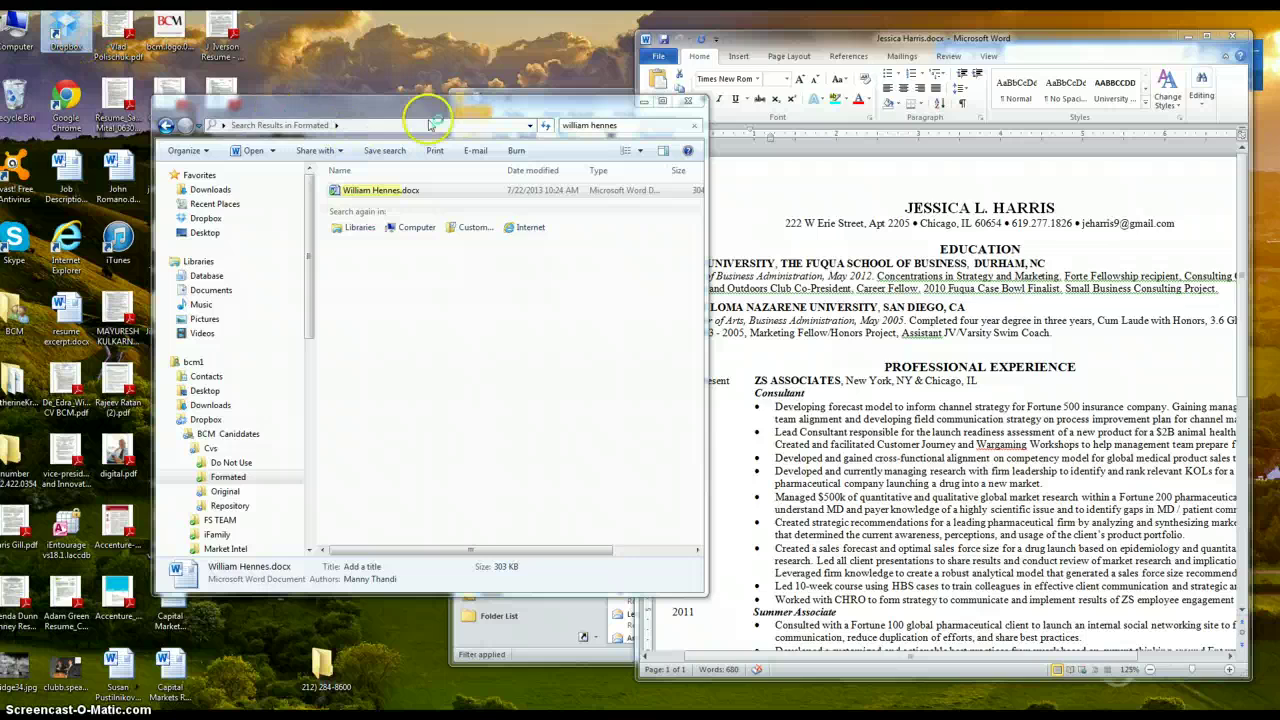
click(553, 124)
key(ctrl+n)
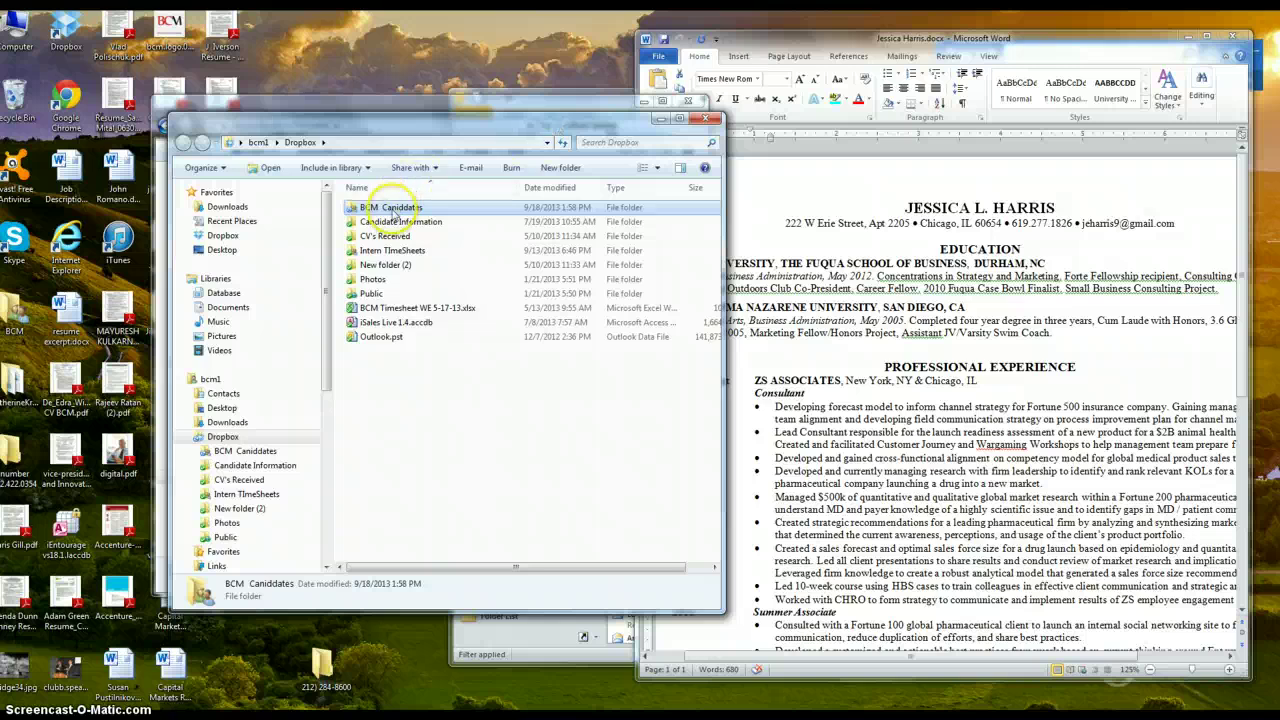
Browse to BCM Caniddates > Cvs > Formated, search for the example resume and open it
double_click(392, 208)
double_click(388, 213)
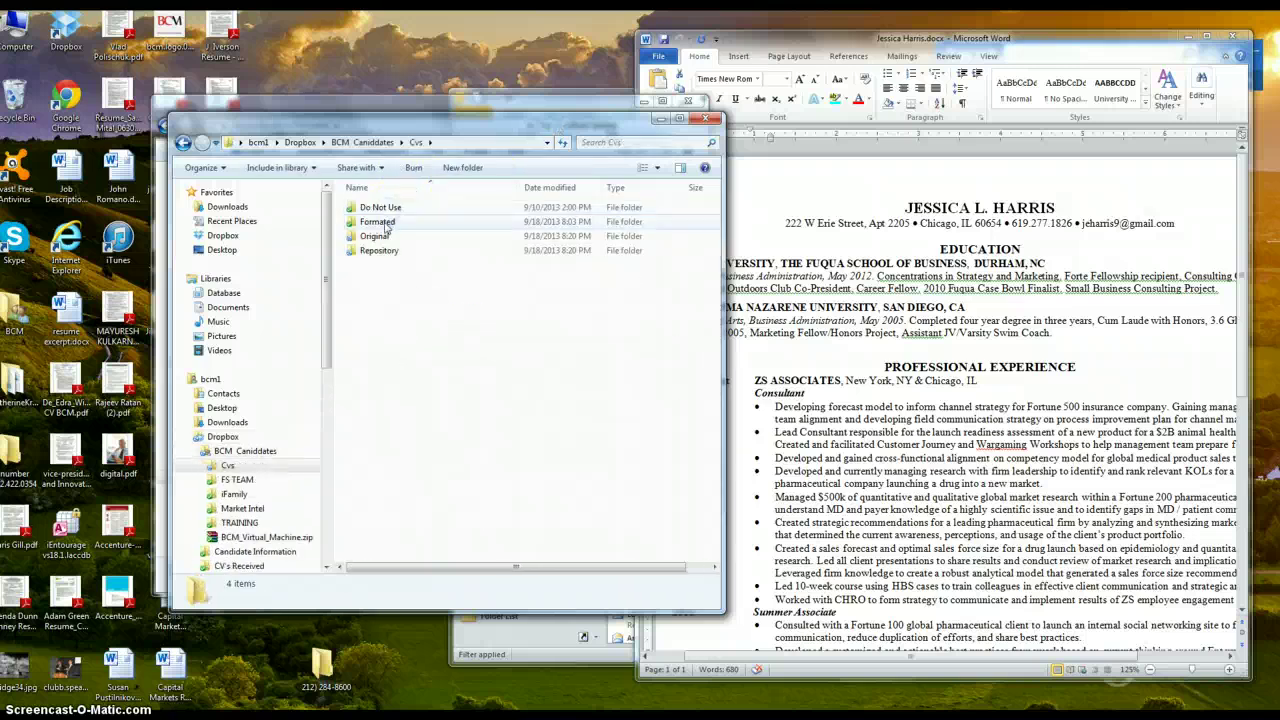
double_click(386, 221)
click(592, 142)
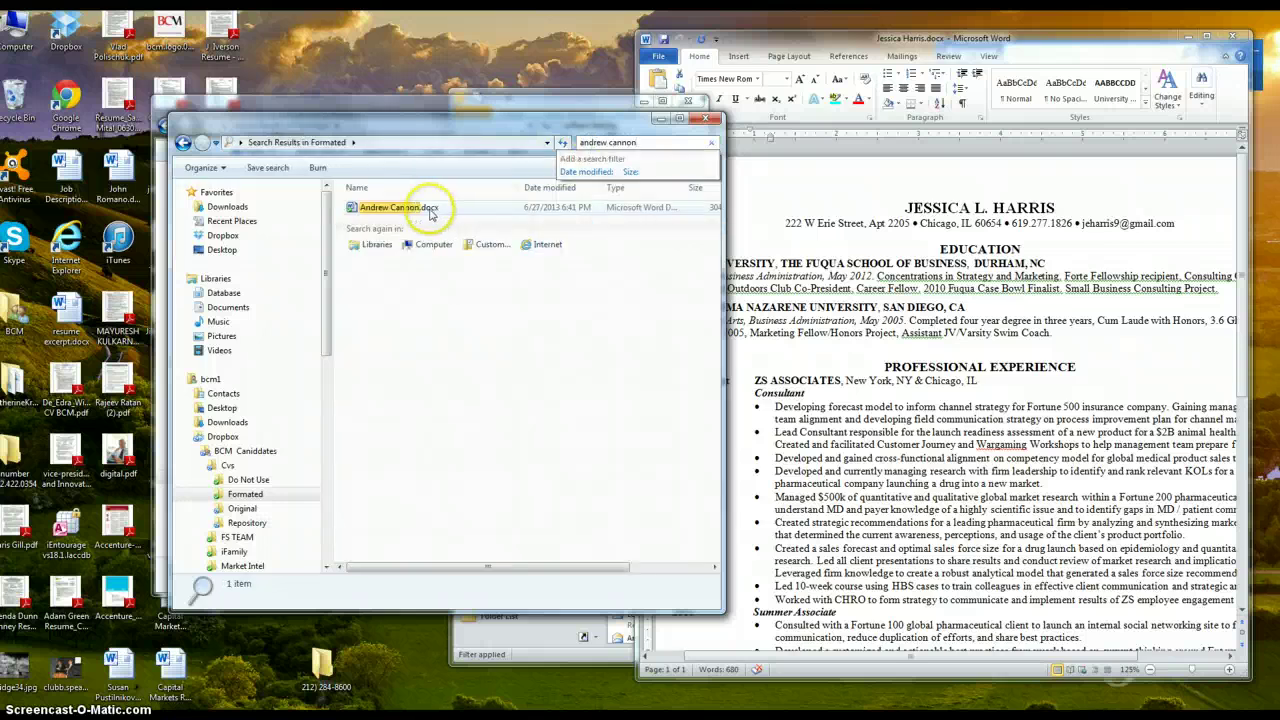
click(430, 209)
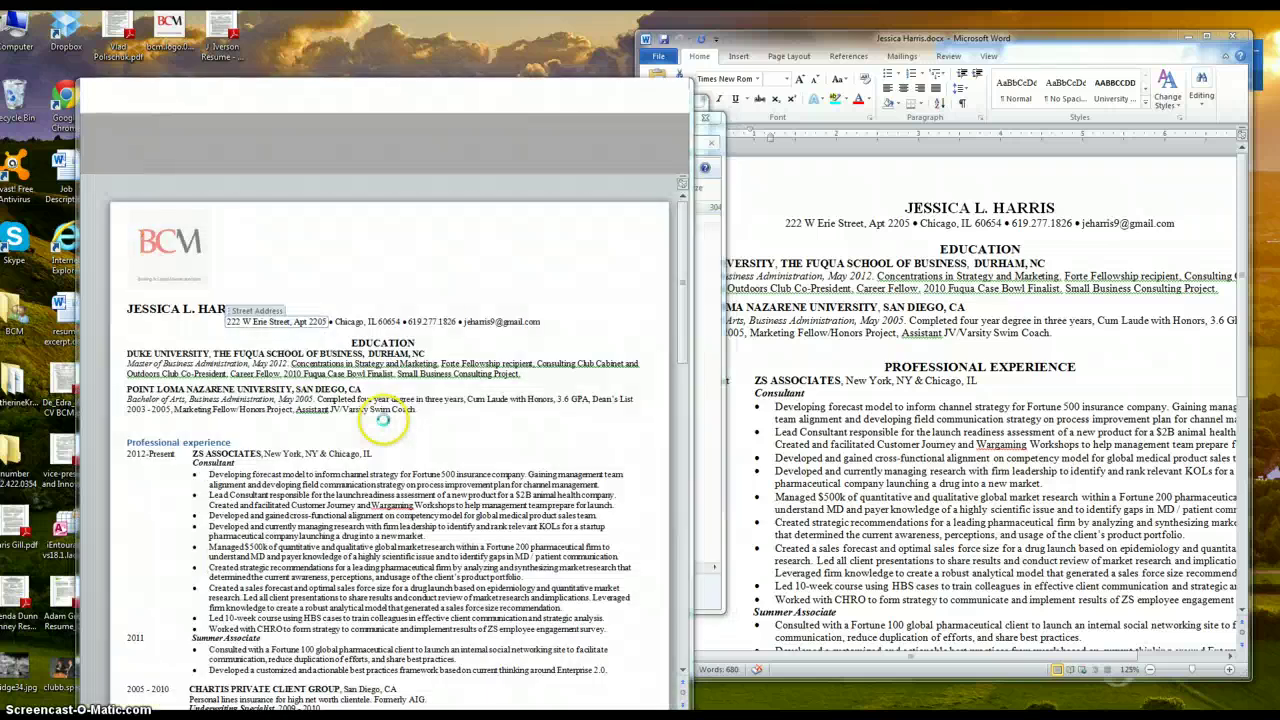
drag(457, 24, 912, 39)
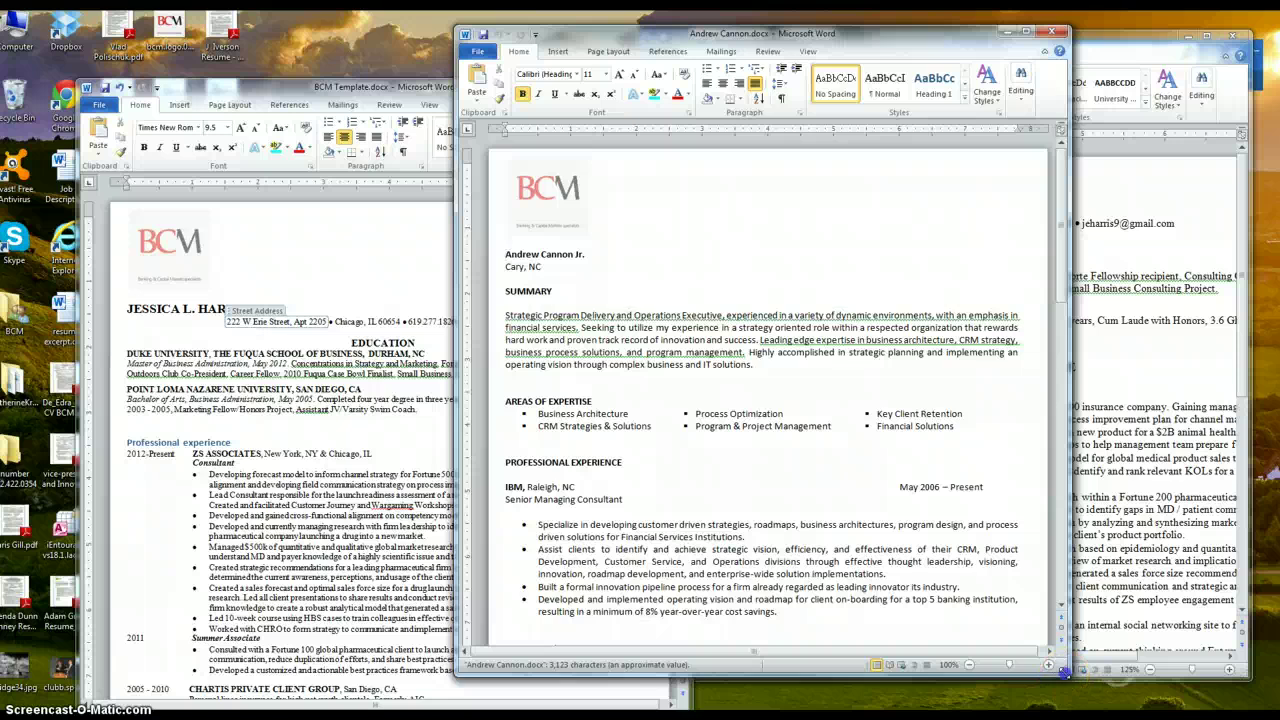
drag(1065, 675, 1138, 712)
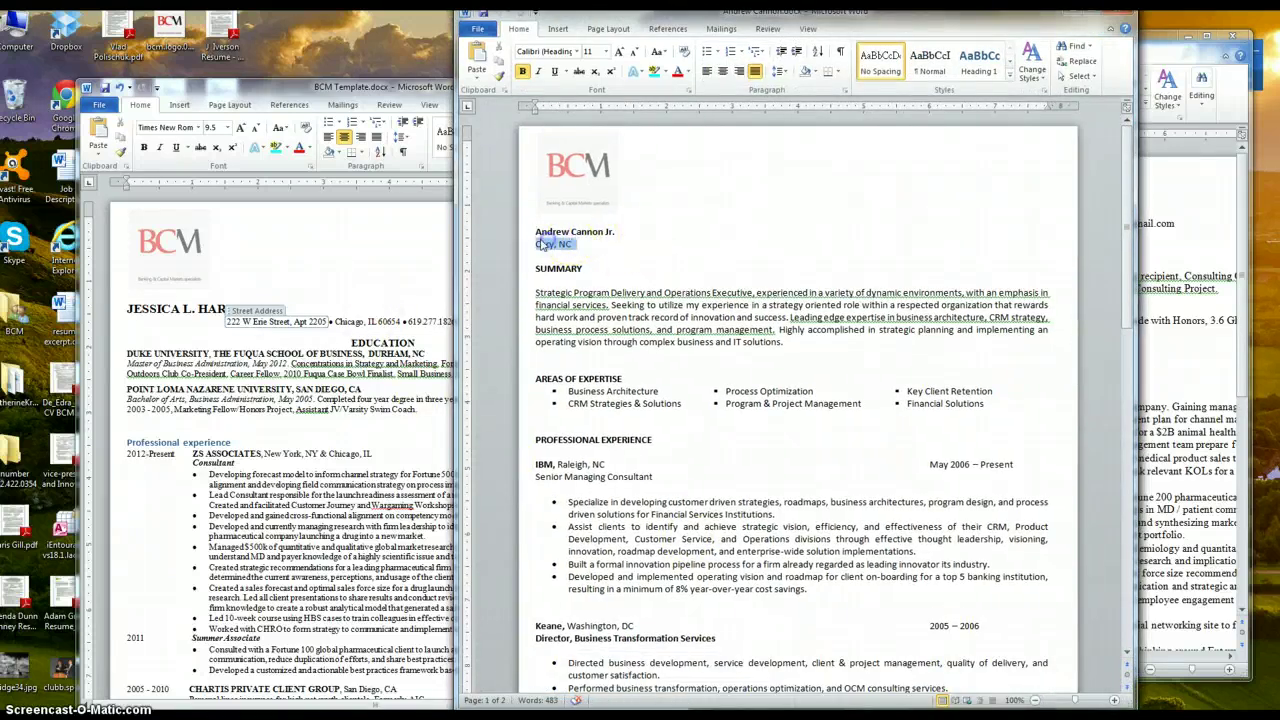
click(565, 268)
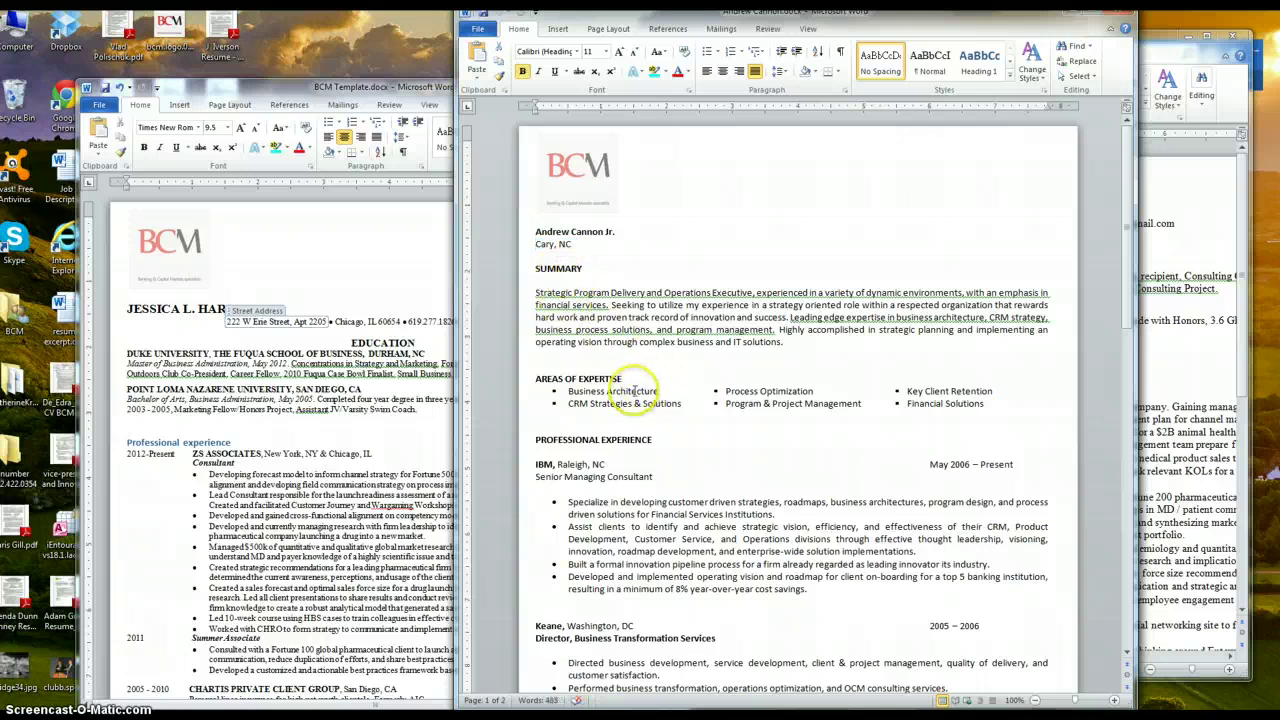
drag(538, 379, 931, 406)
click(800, 446)
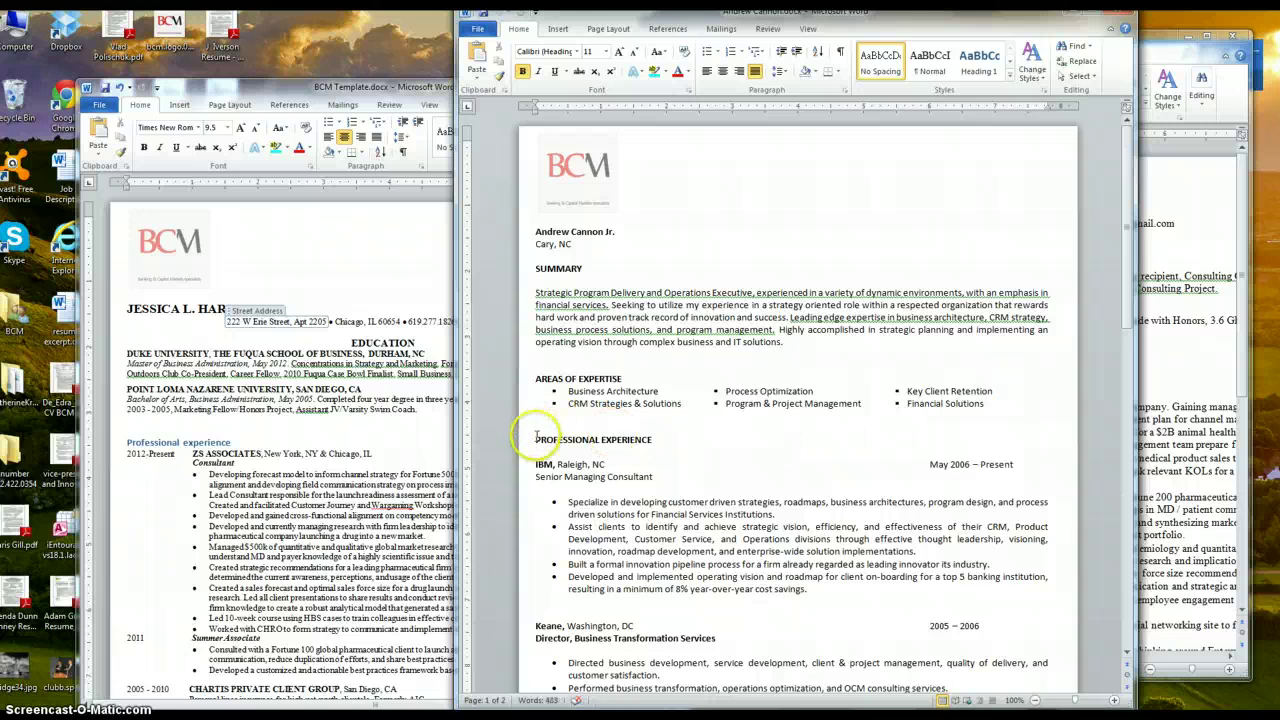
drag(533, 440, 651, 441)
click(737, 458)
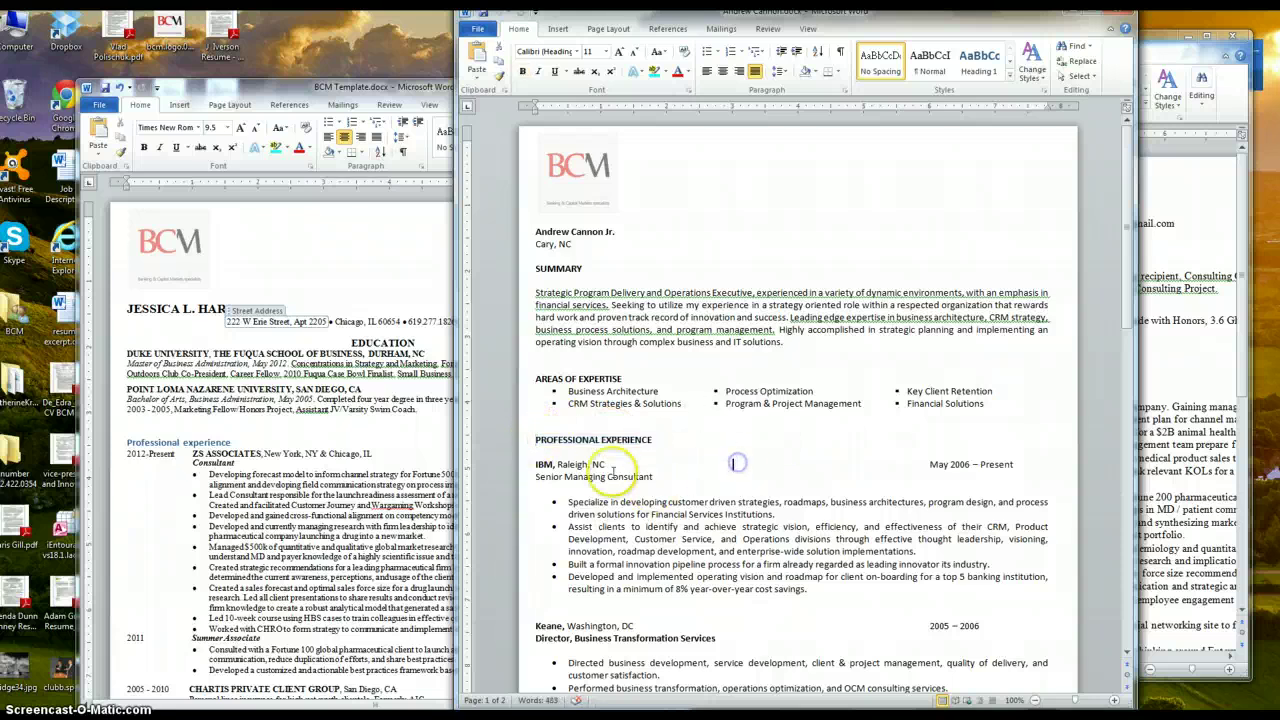
drag(537, 268, 607, 270)
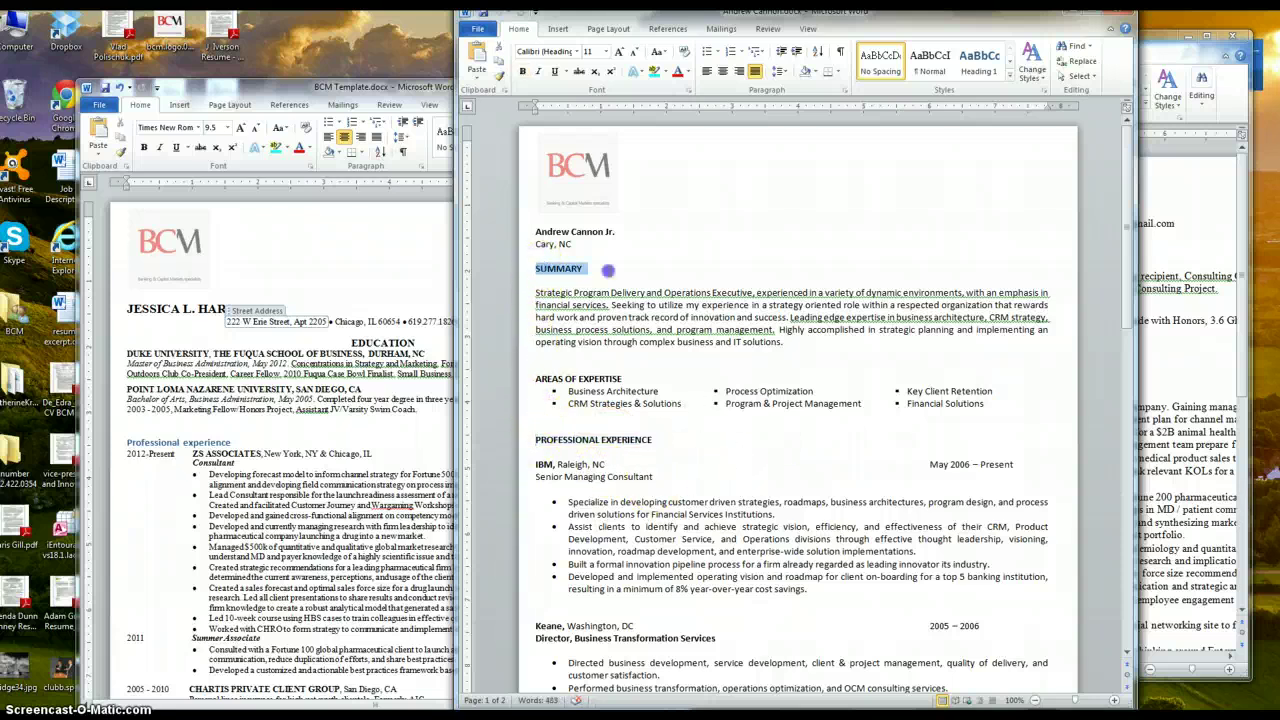
drag(531, 379, 627, 379)
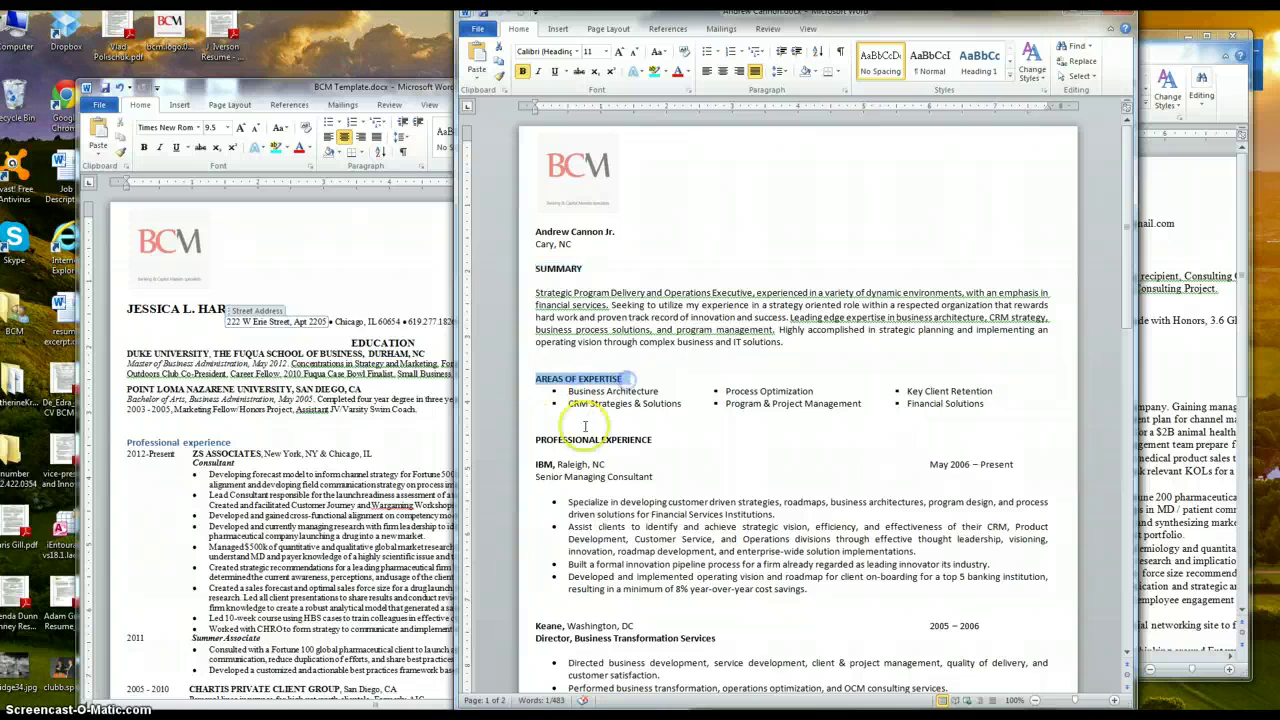
drag(535, 439, 655, 440)
click(632, 472)
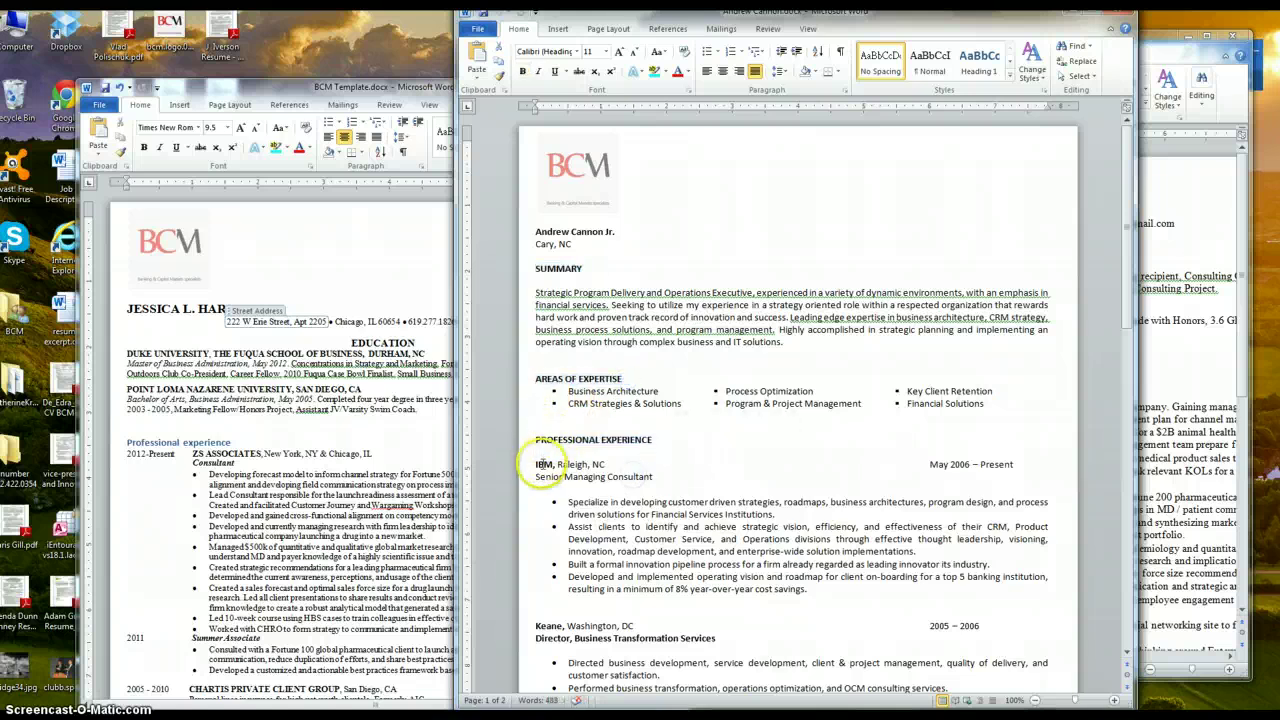
drag(537, 464, 887, 452)
click(800, 410)
drag(562, 422, 653, 444)
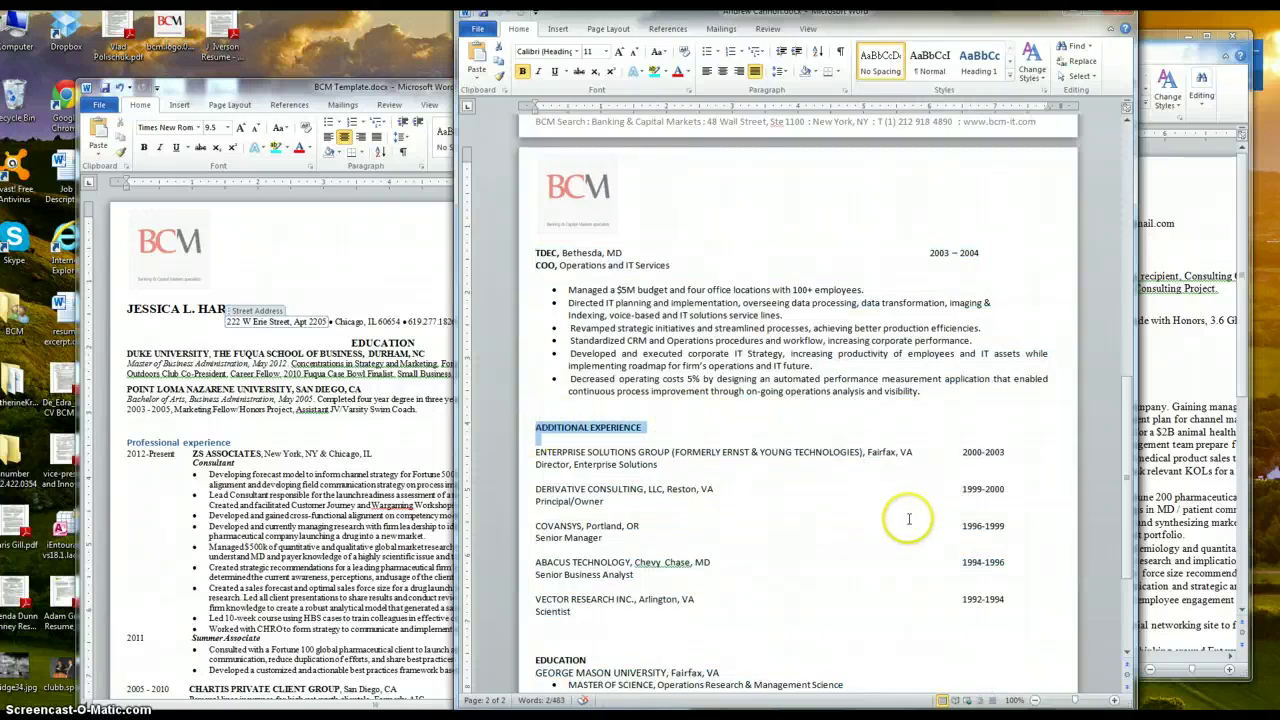
drag(538, 452, 846, 601)
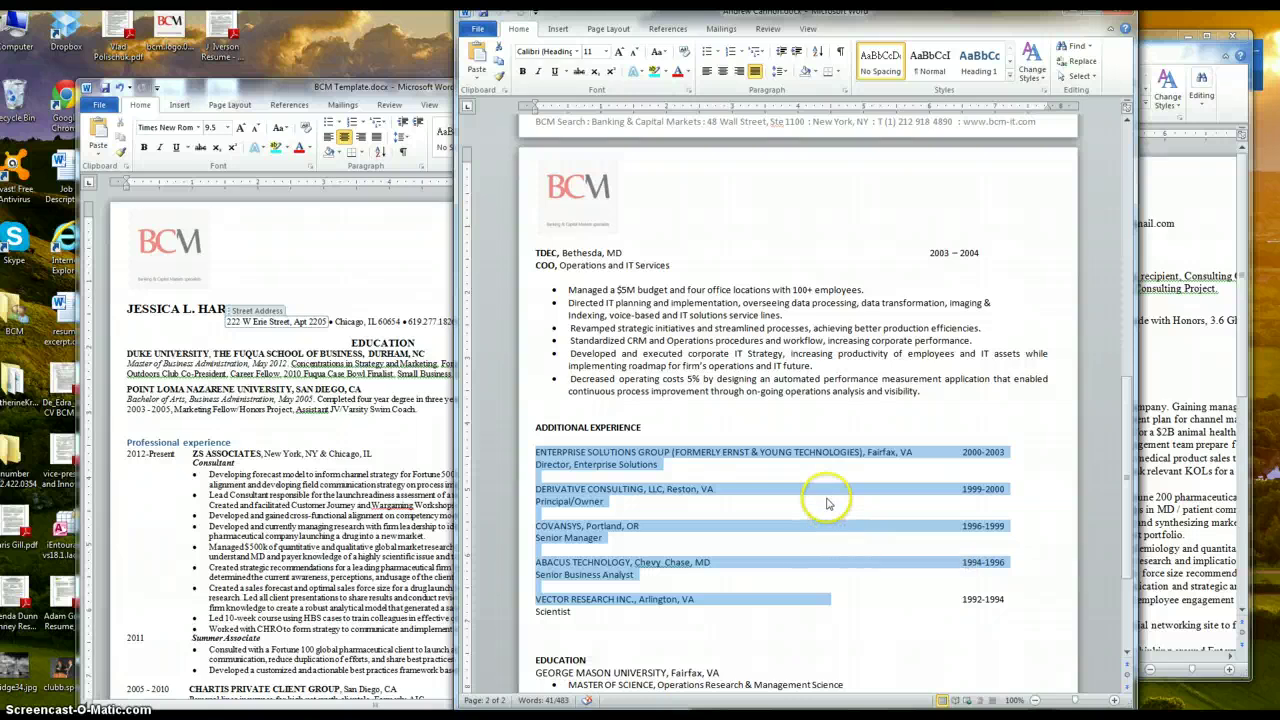
click(617, 450)
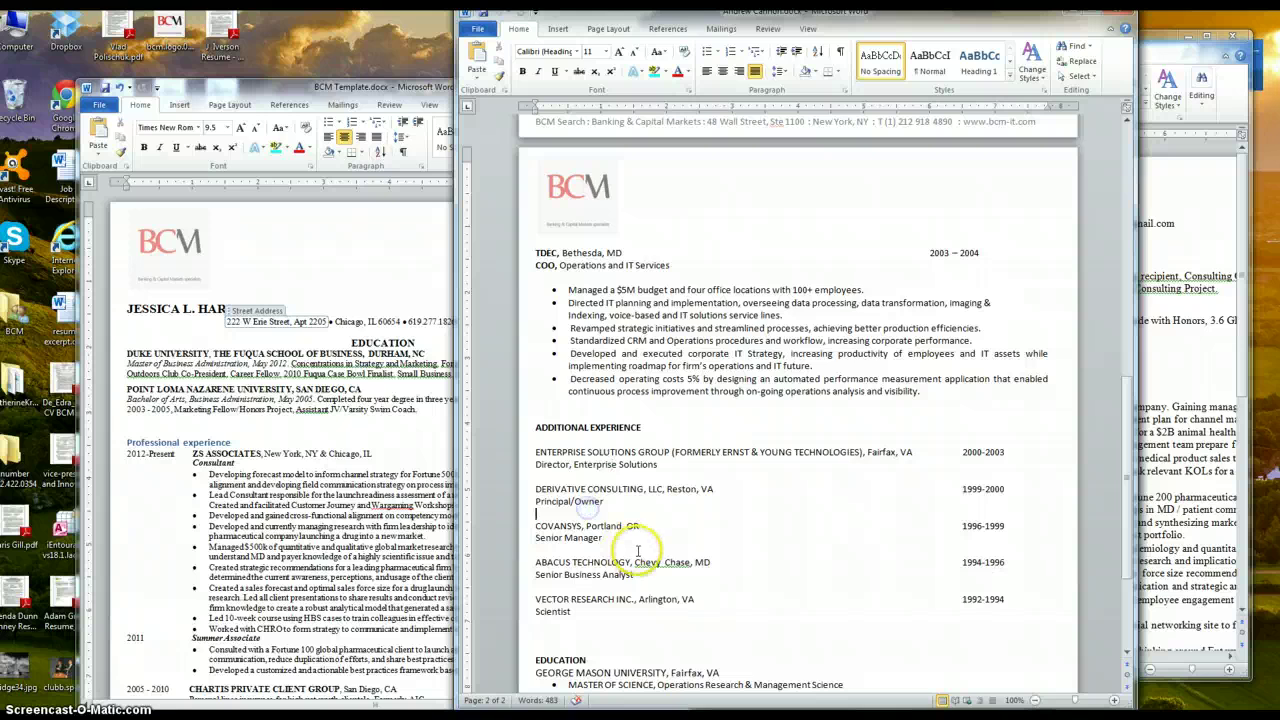
scroll(640, 552, down, 4)
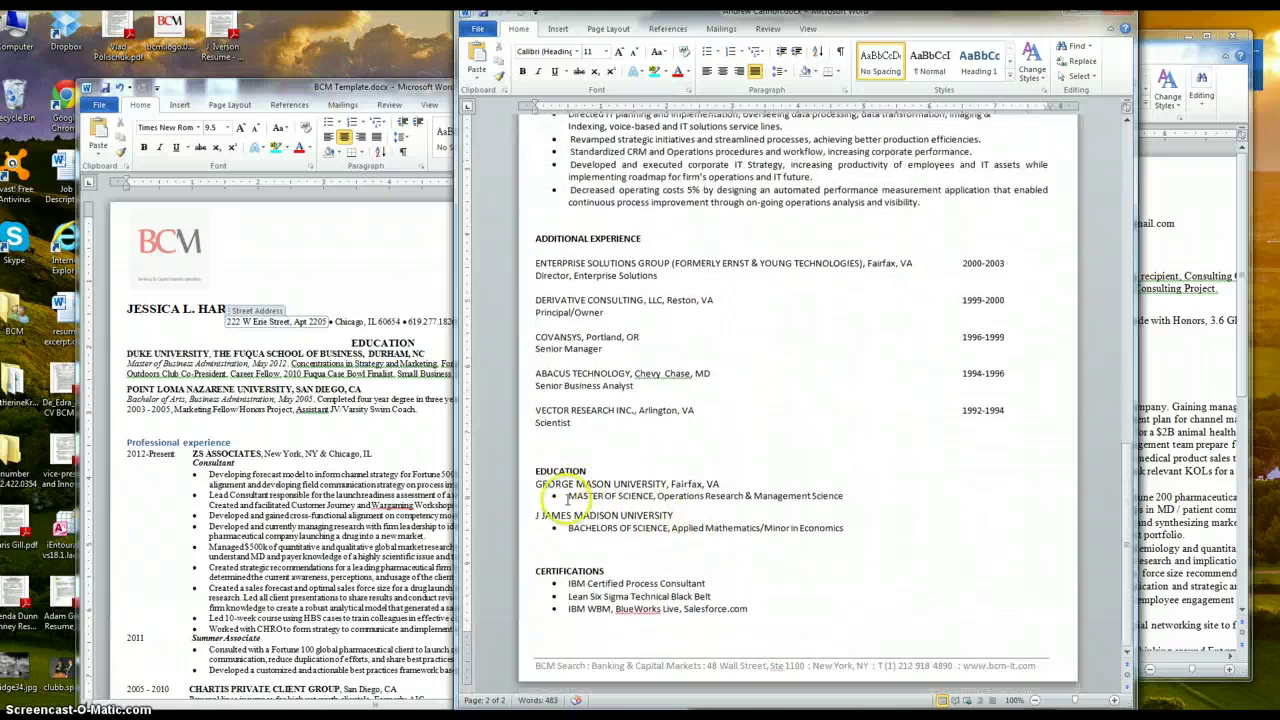
drag(530, 474, 620, 486)
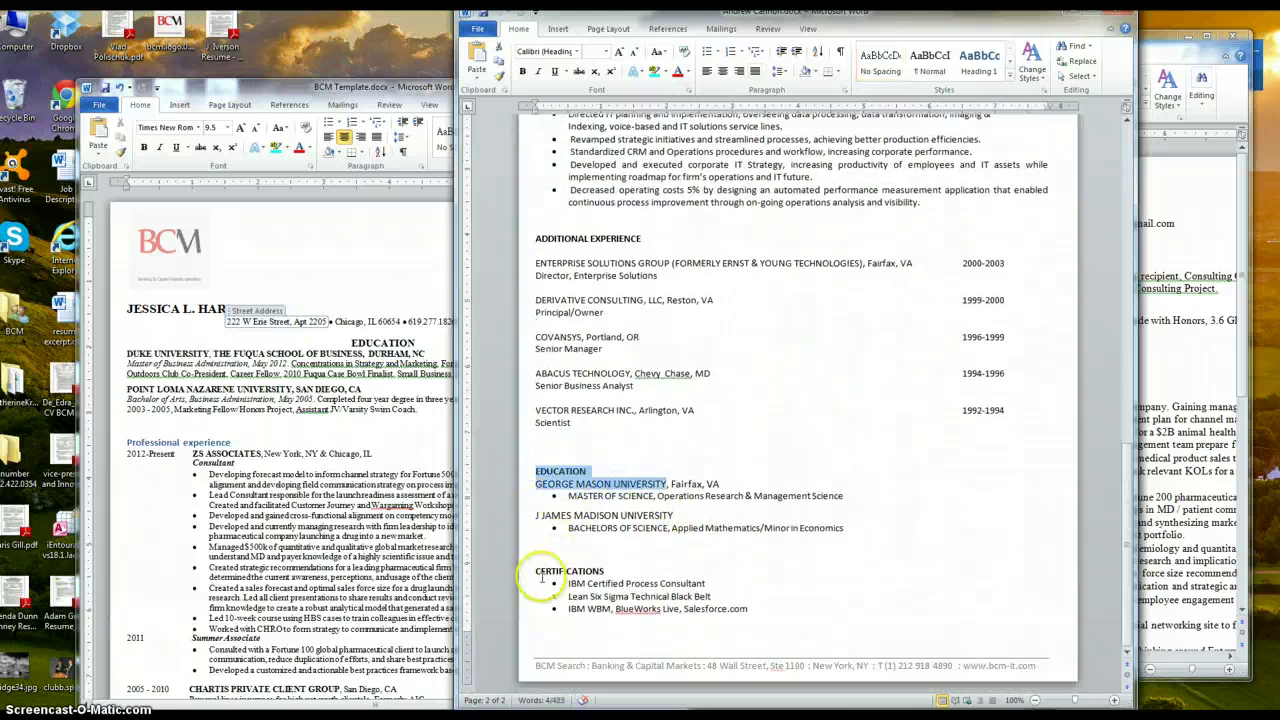
drag(536, 571, 614, 571)
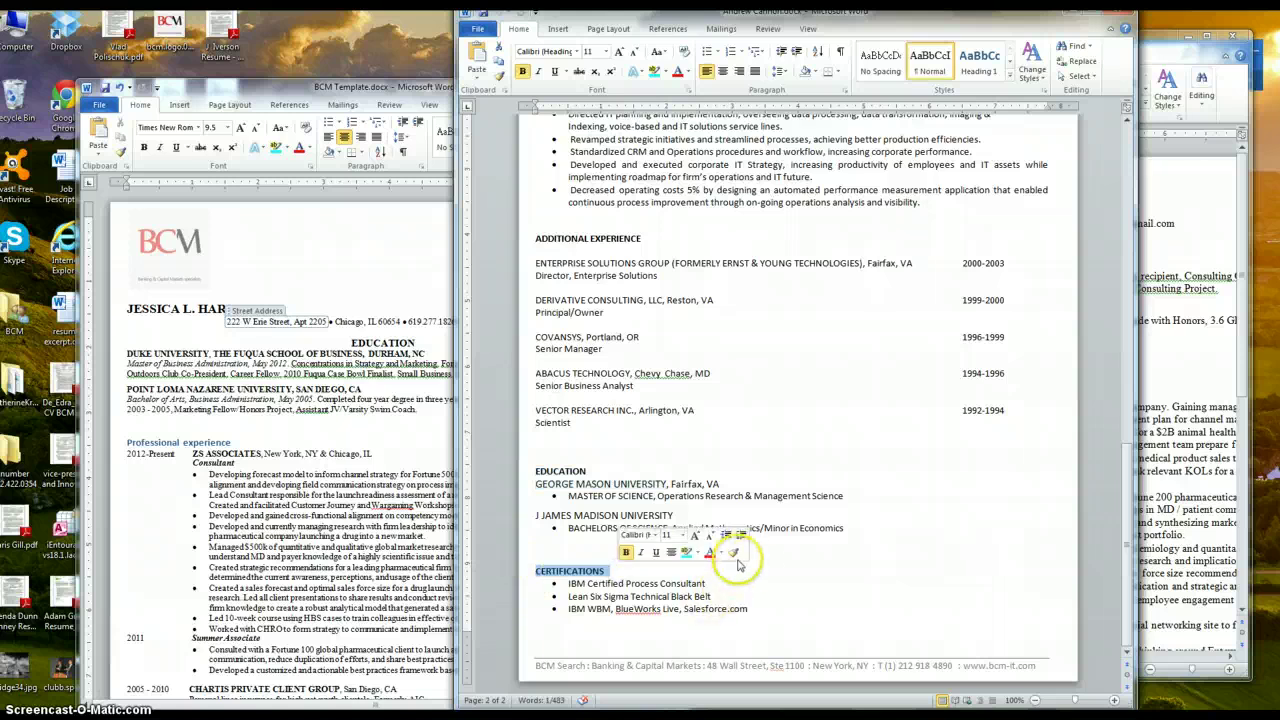
click(865, 604)
scroll(865, 604, up, 20)
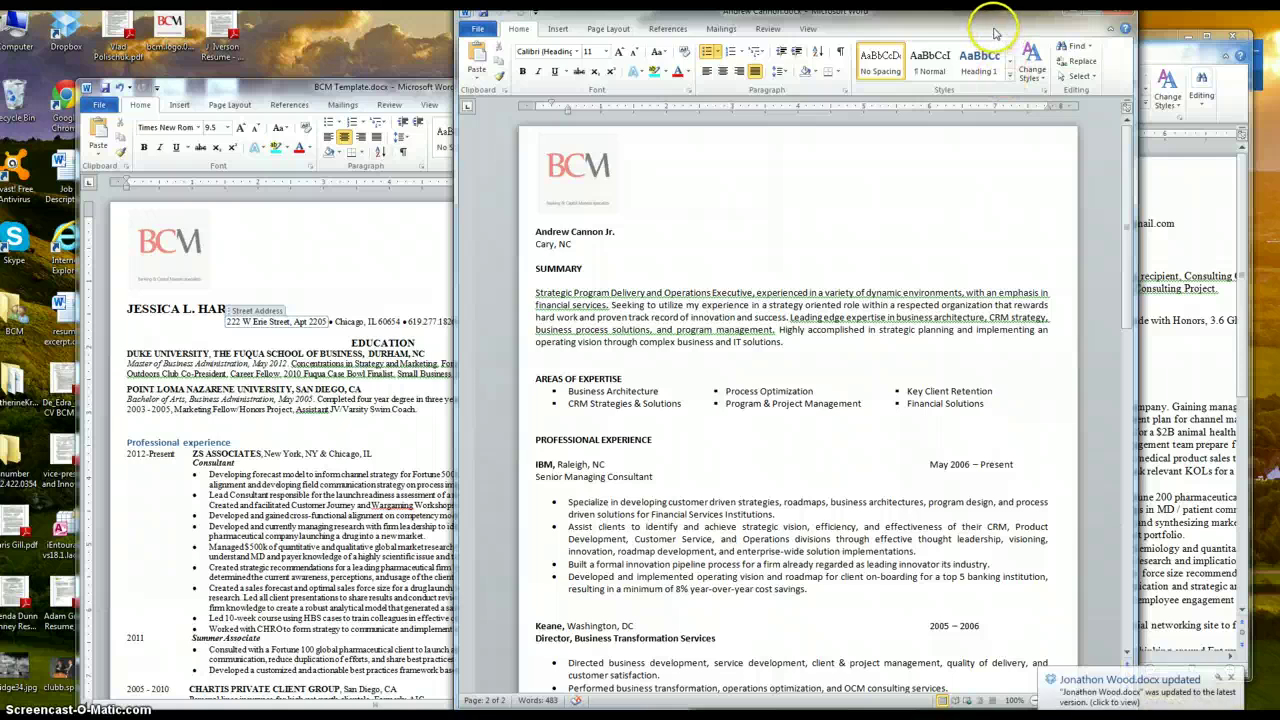
drag(992, 14, 952, 41)
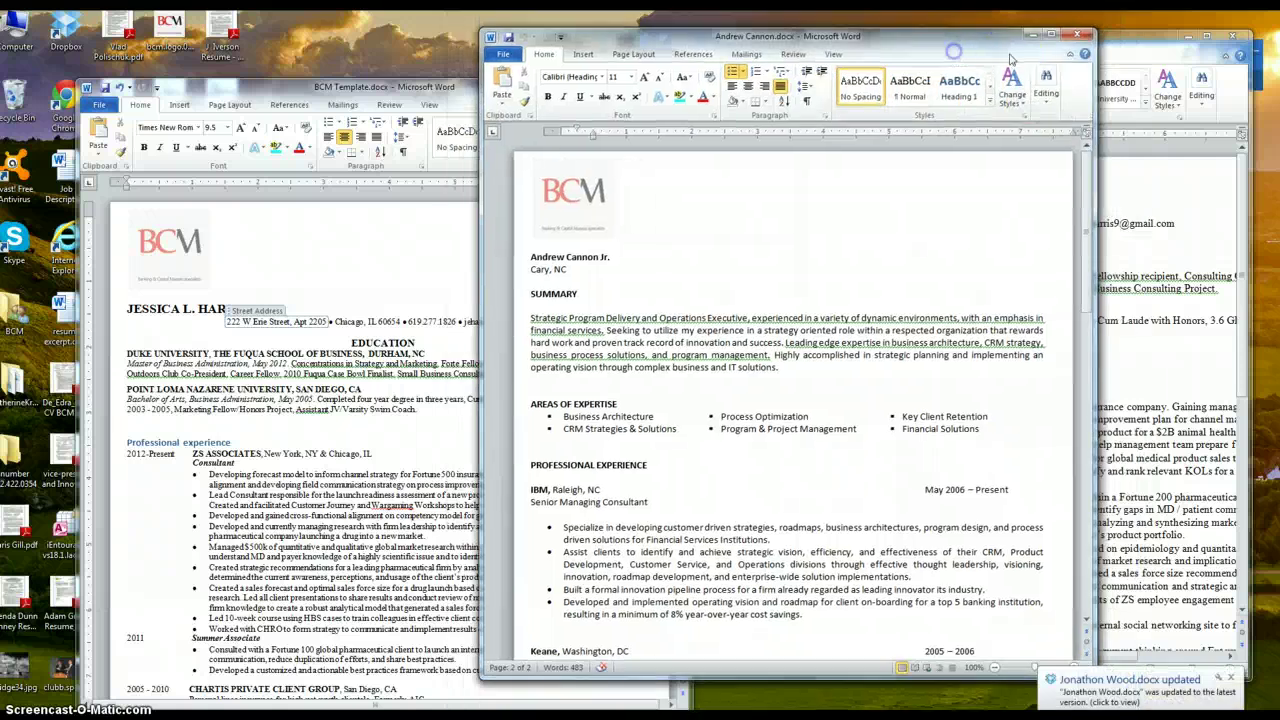
Close the example resume and reposition the BCM Template window
click(1077, 37)
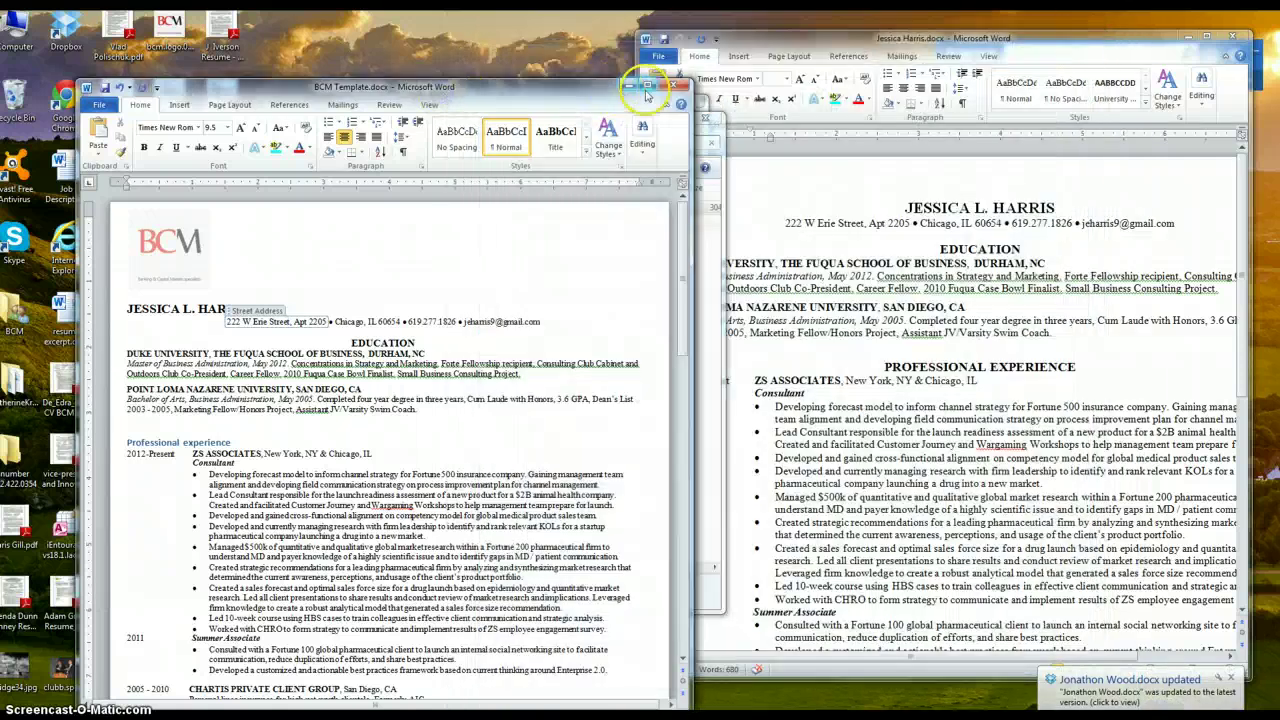
drag(557, 80, 831, 51)
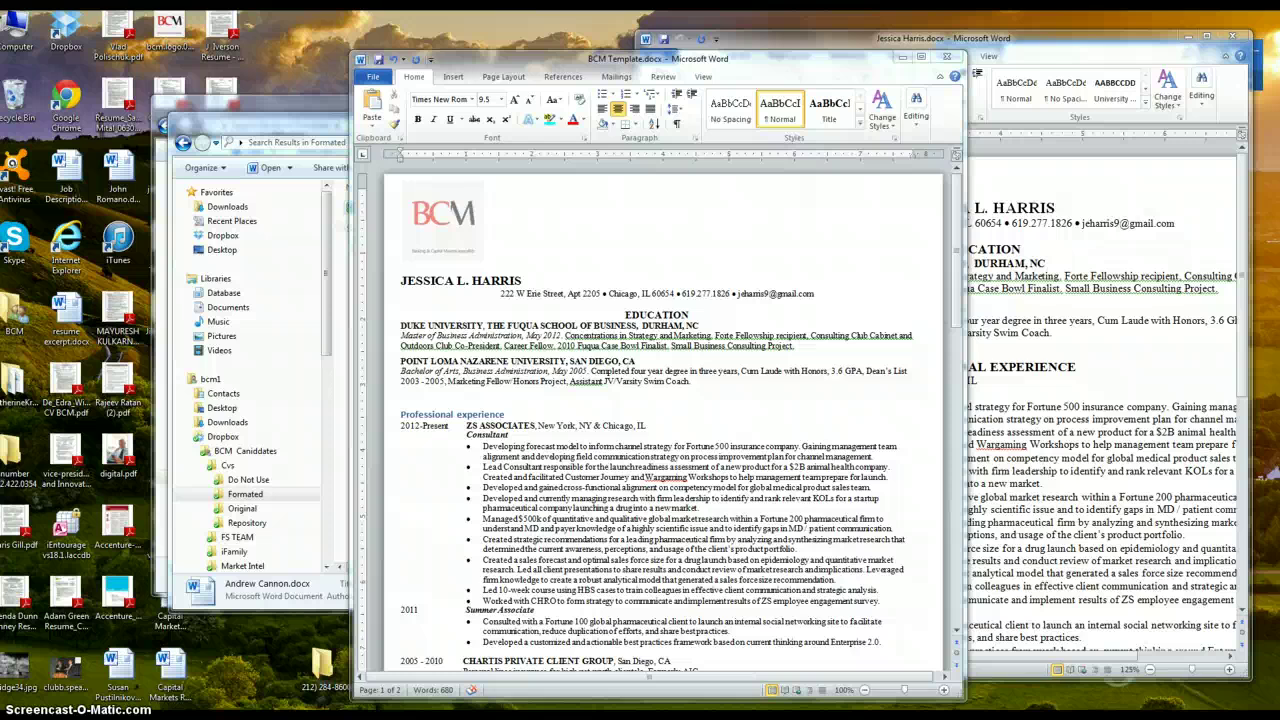
drag(735, 57, 723, 37)
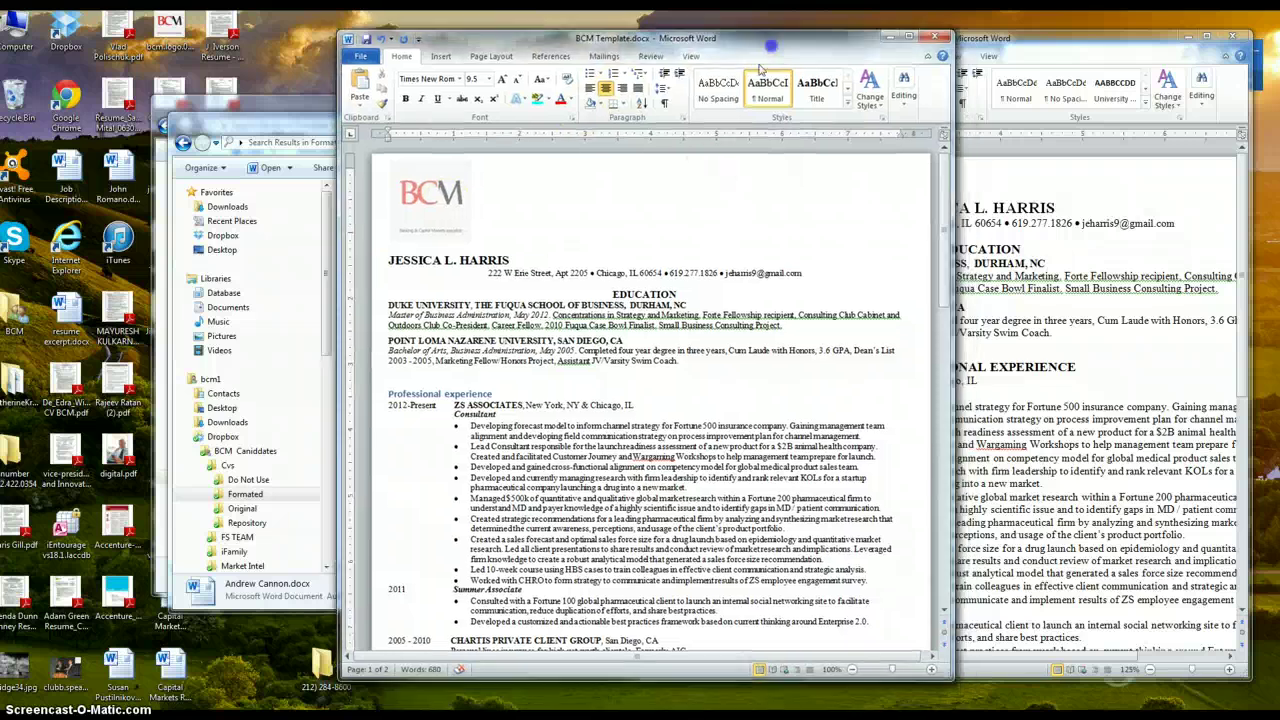
Delete the street address from the contact line and left-align the line
click(575, 272)
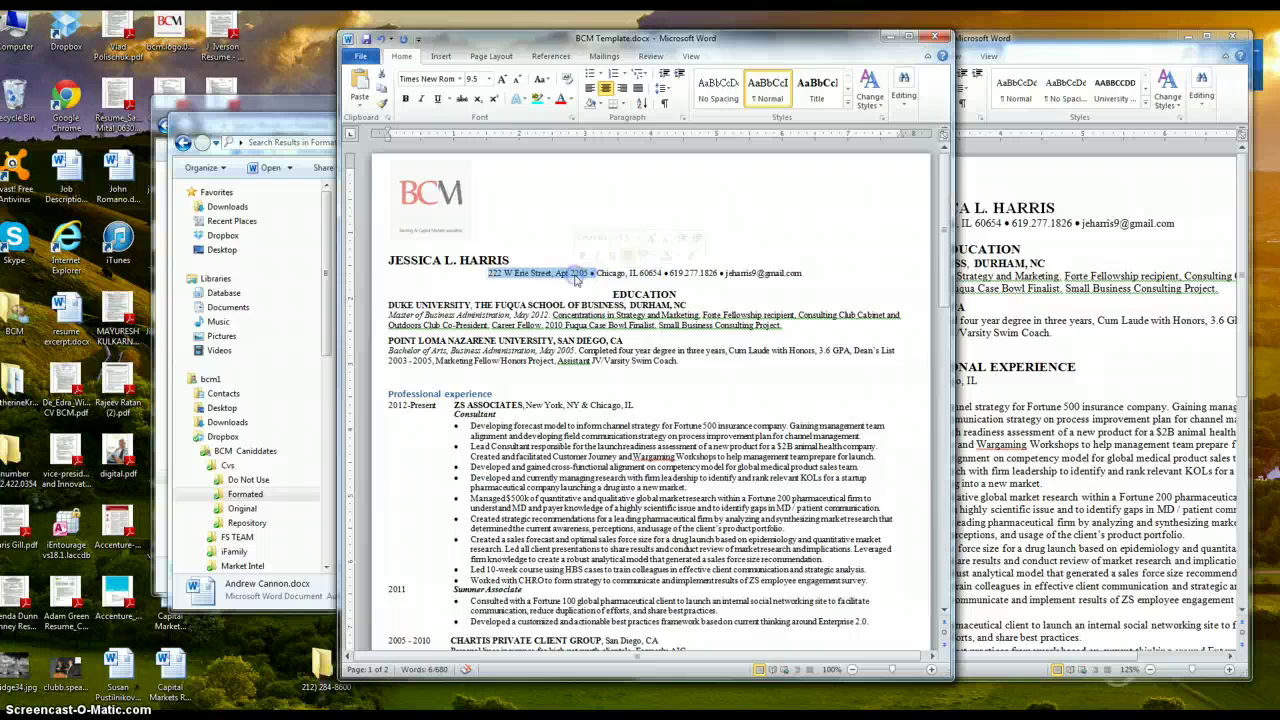
key(Delete)
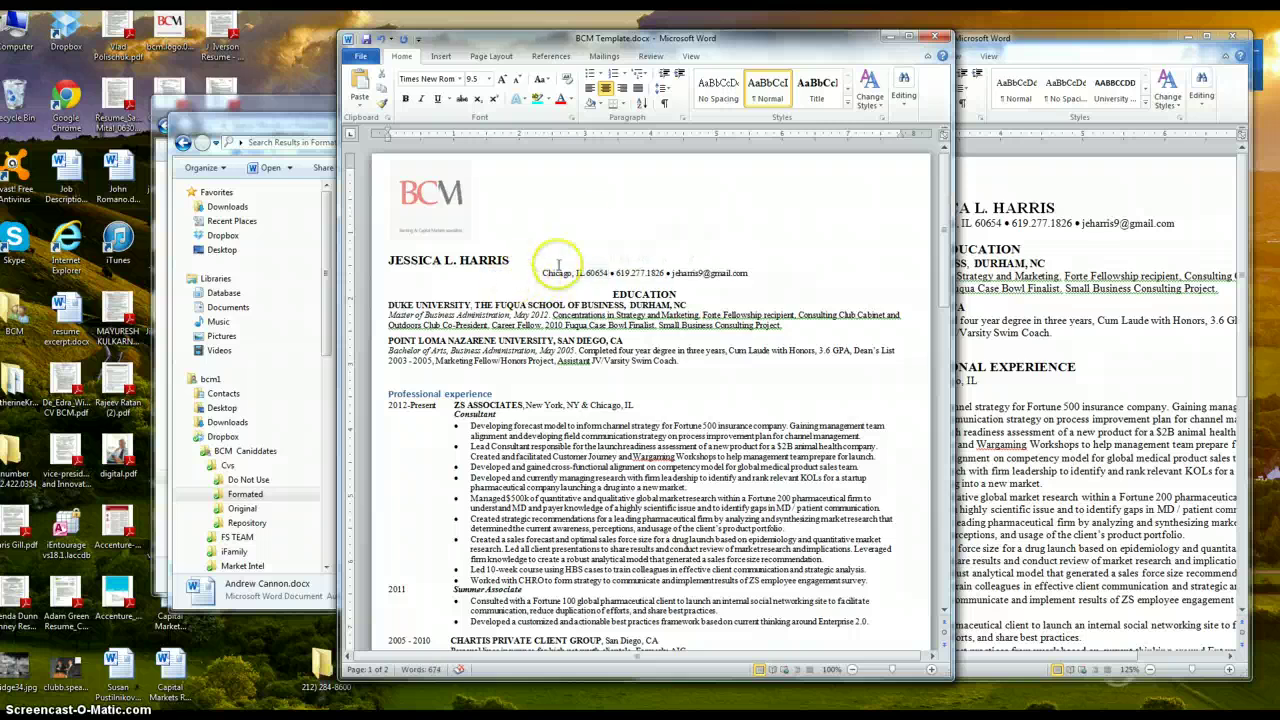
click(589, 88)
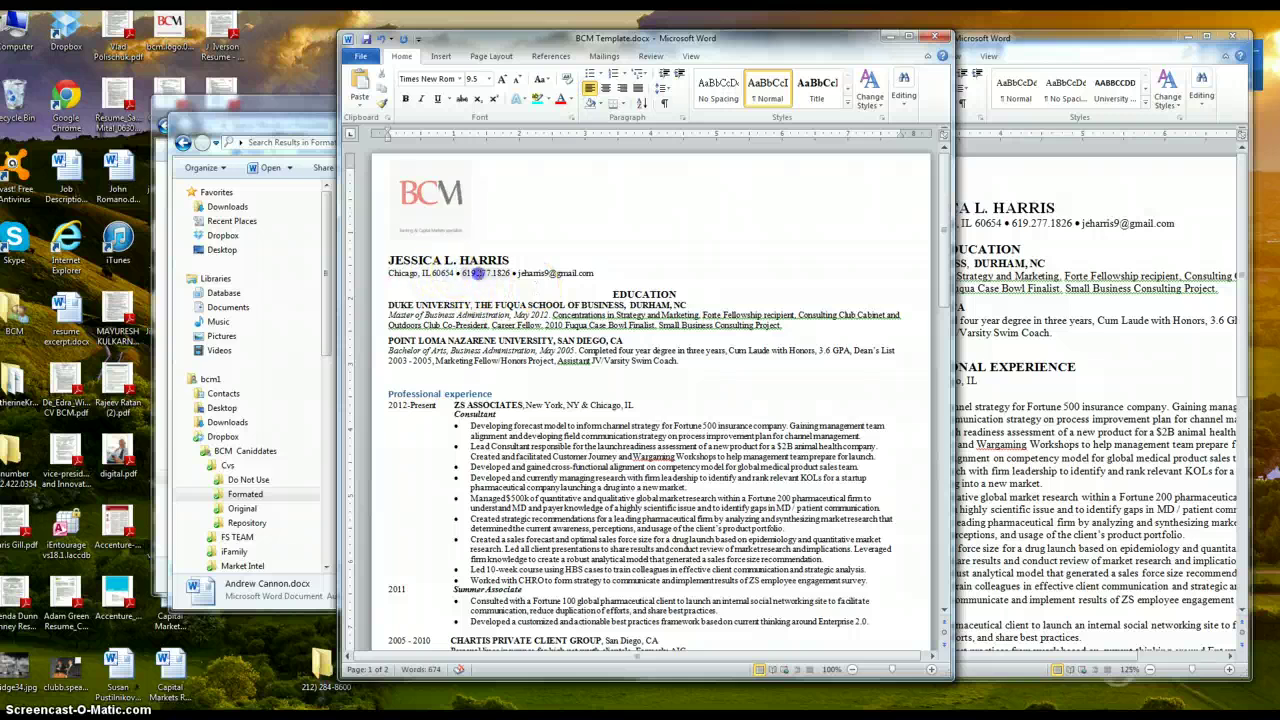
drag(462, 272, 518, 266)
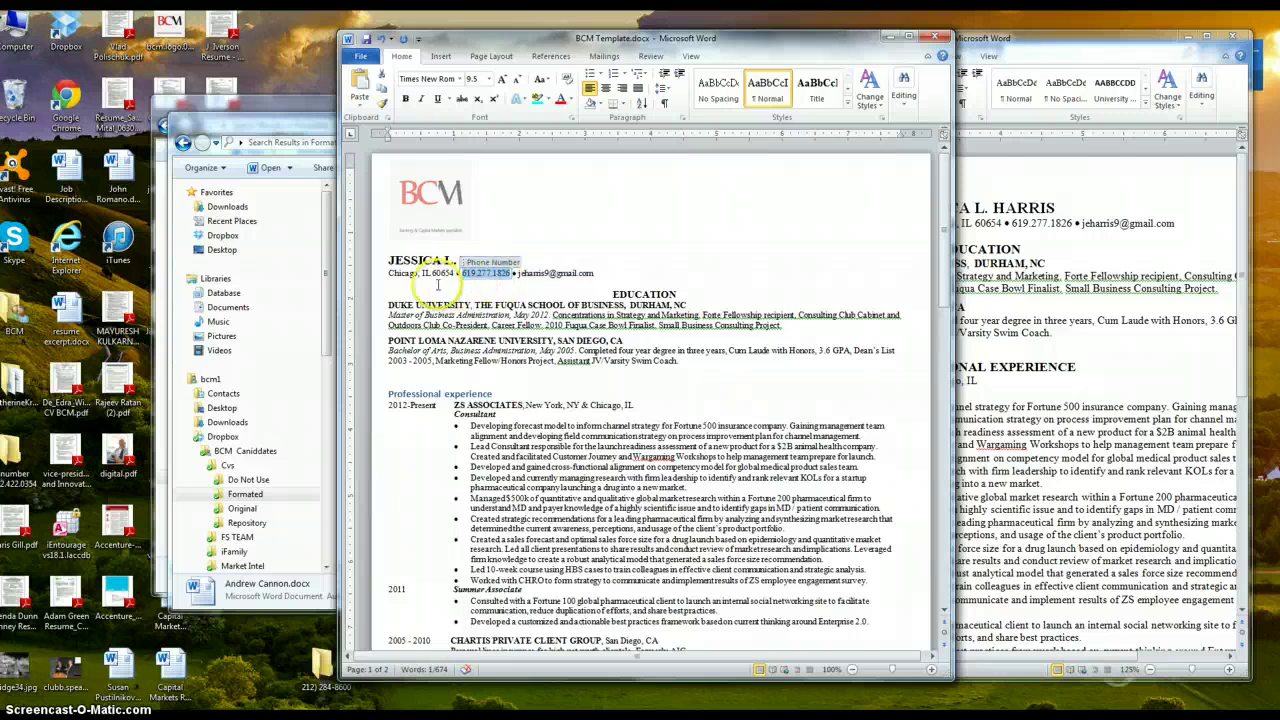
click(604, 273)
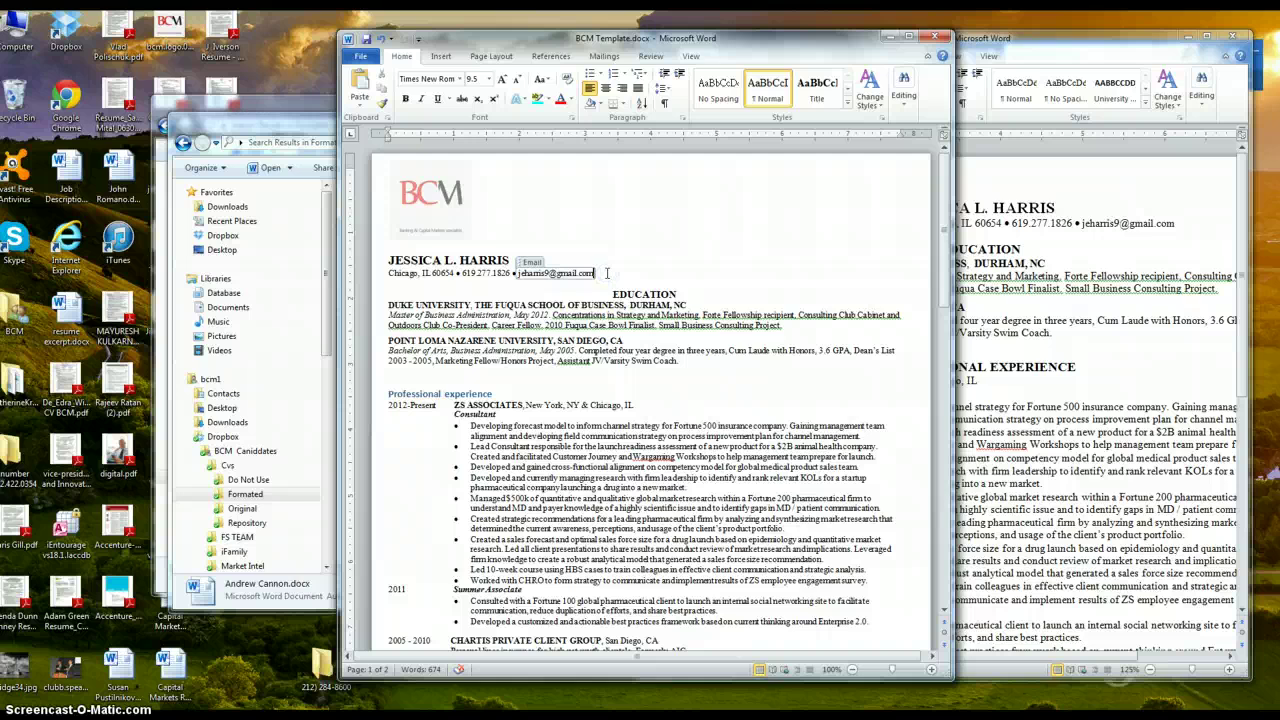
drag(606, 273, 462, 280)
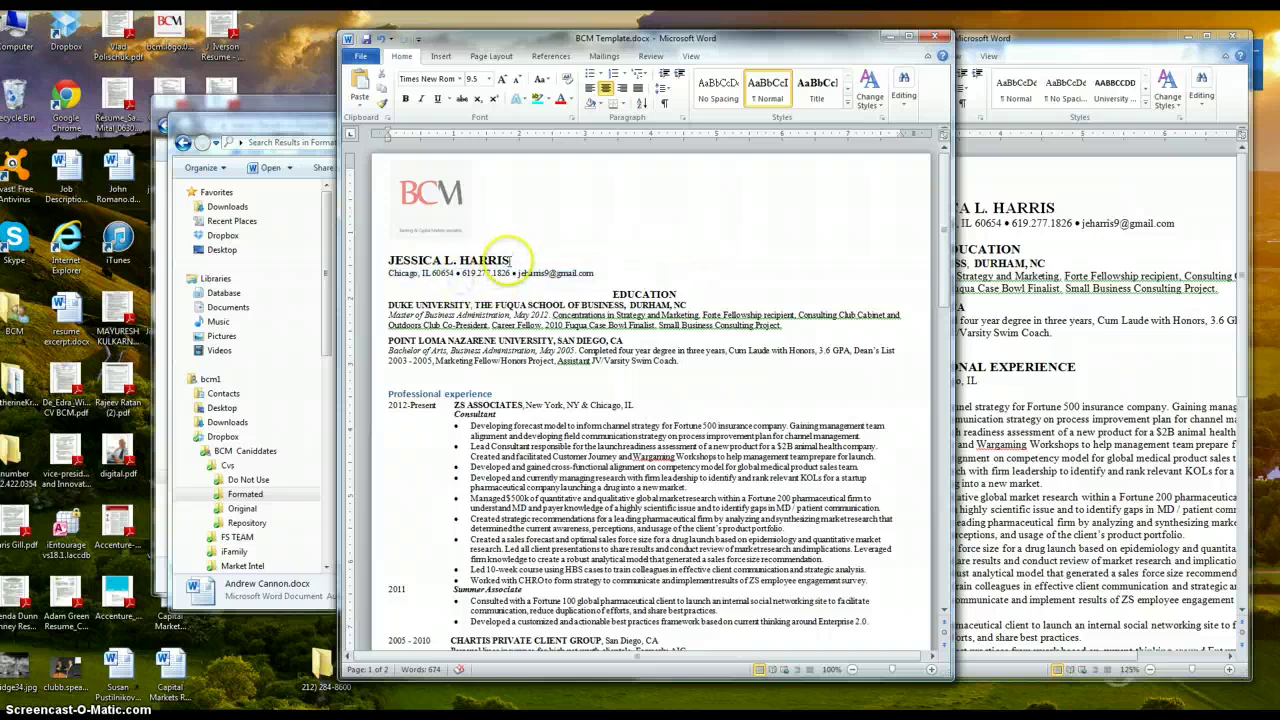
click(510, 260)
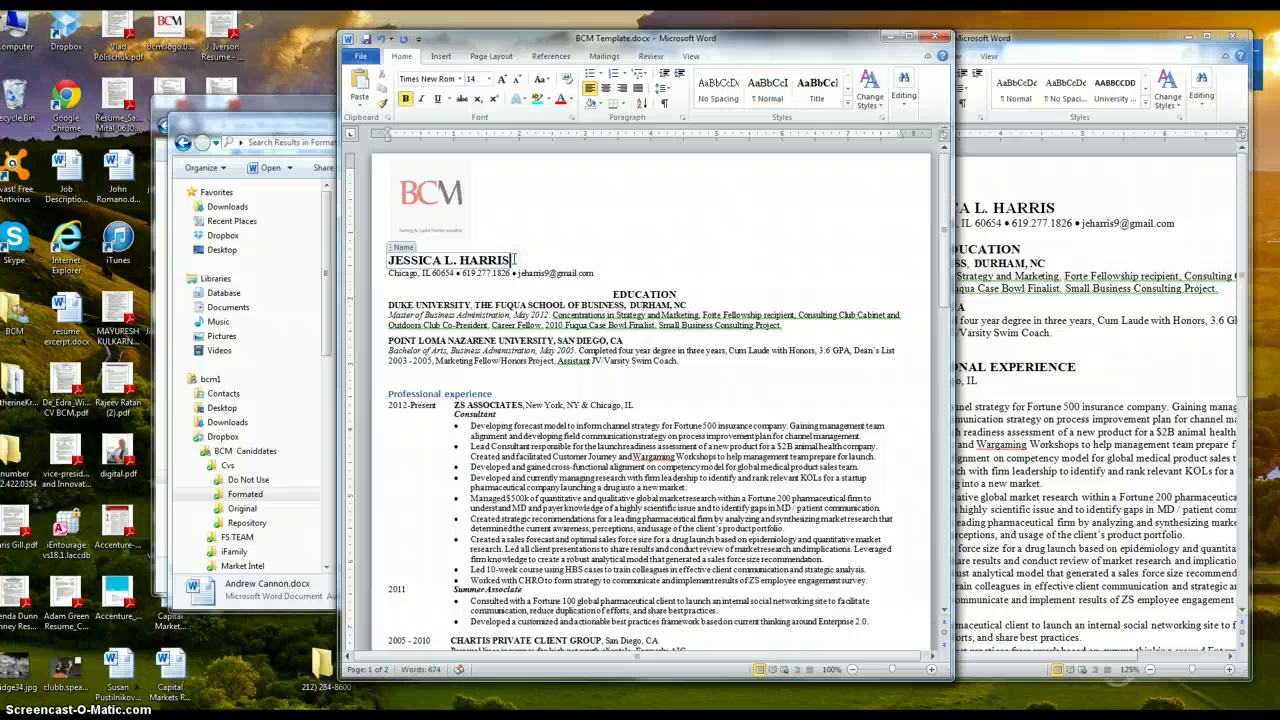
Left-align the EDUCATION heading above the Duke University entry
click(546, 304)
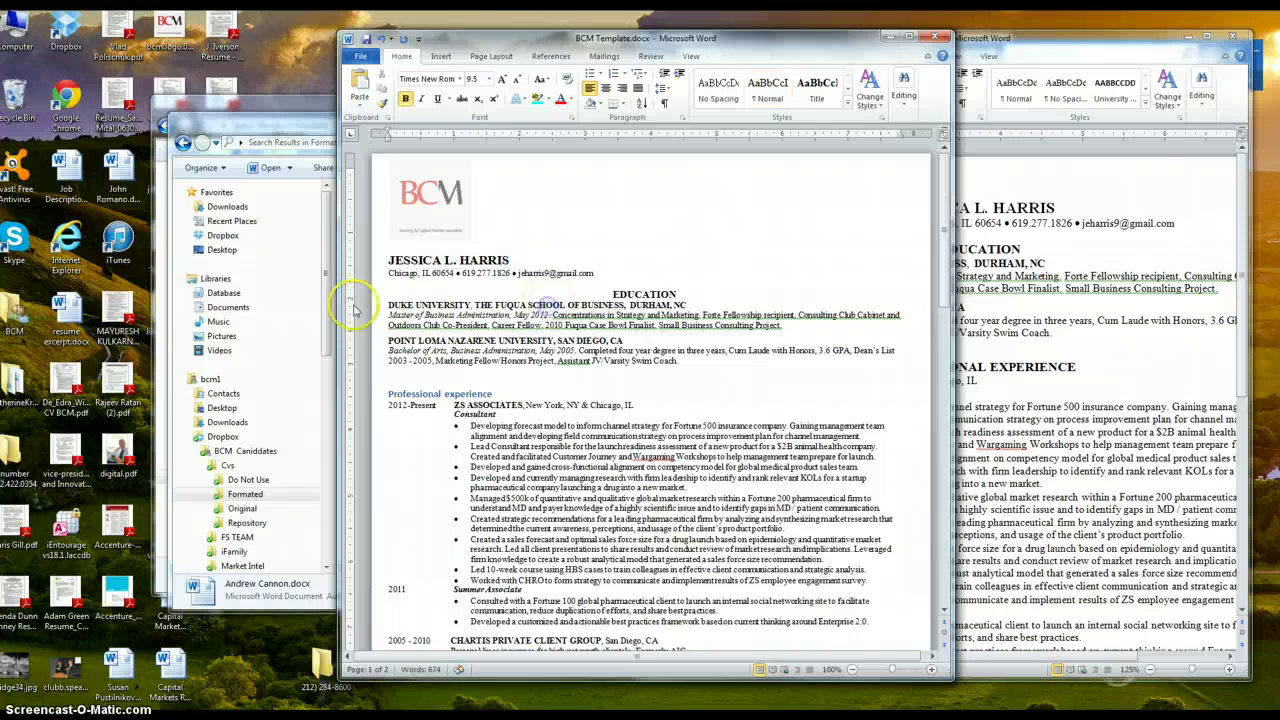
click(388, 305)
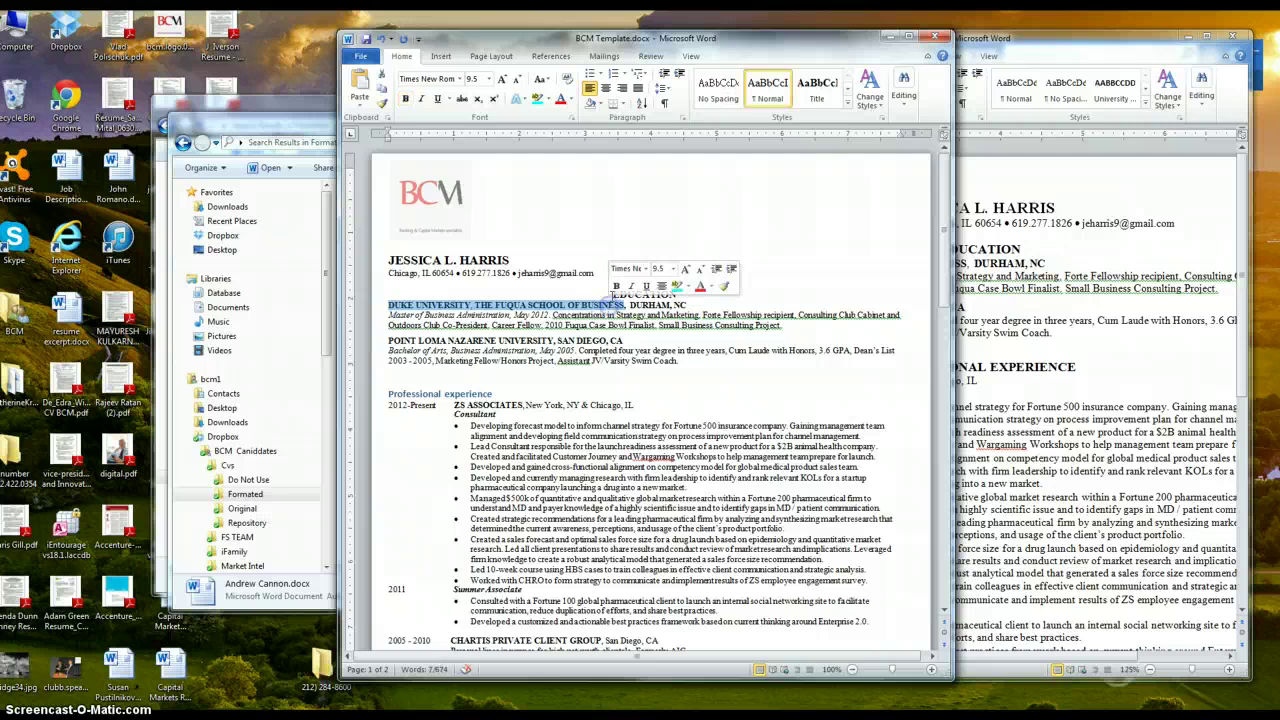
click(612, 294)
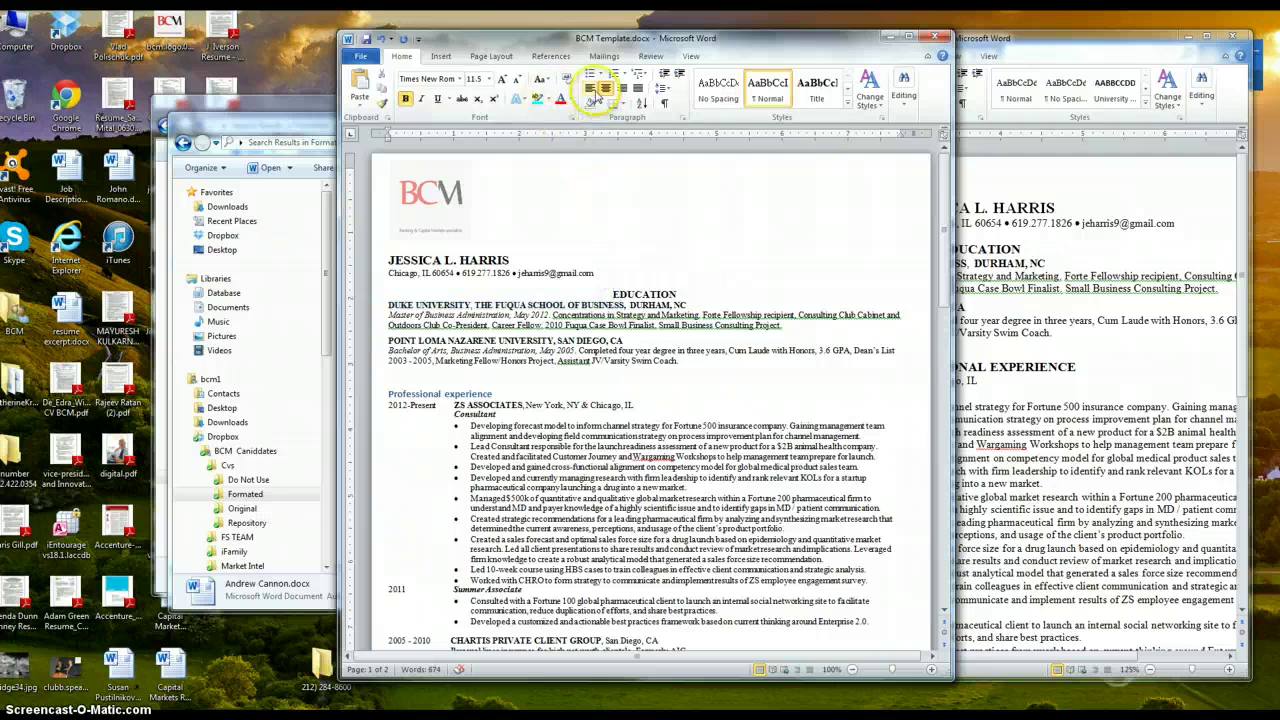
click(590, 88)
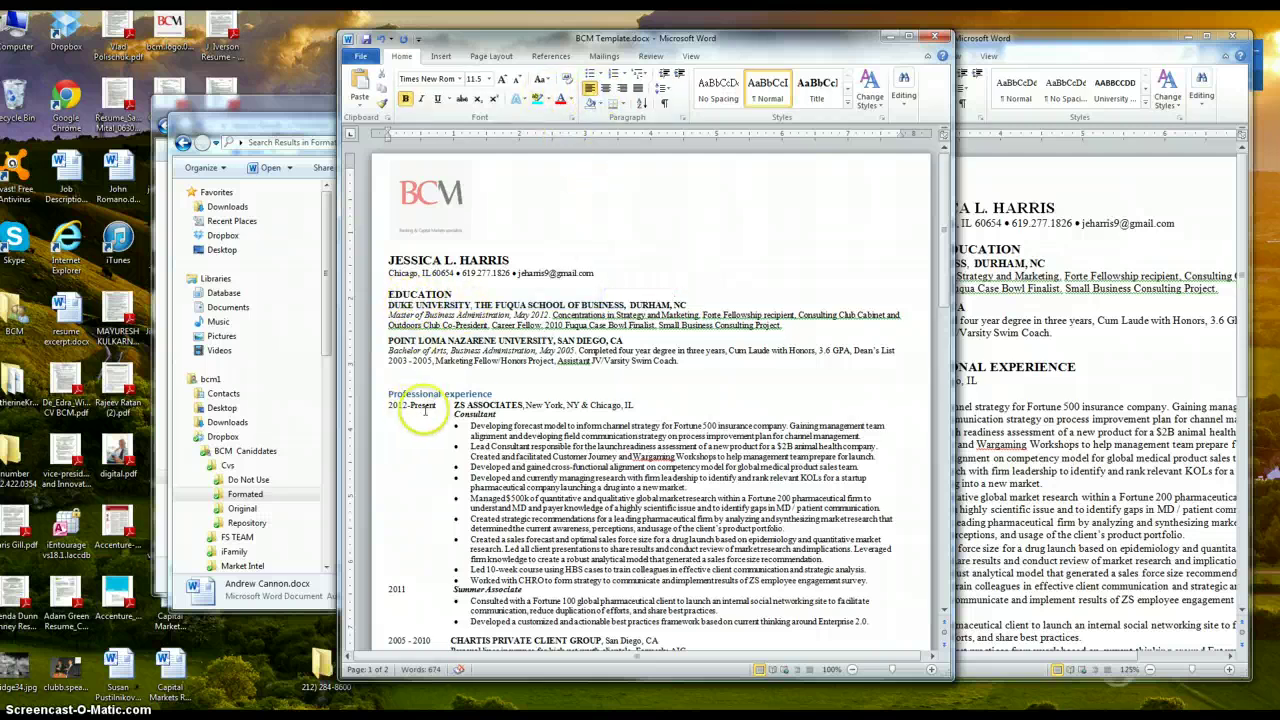
drag(388, 393, 468, 387)
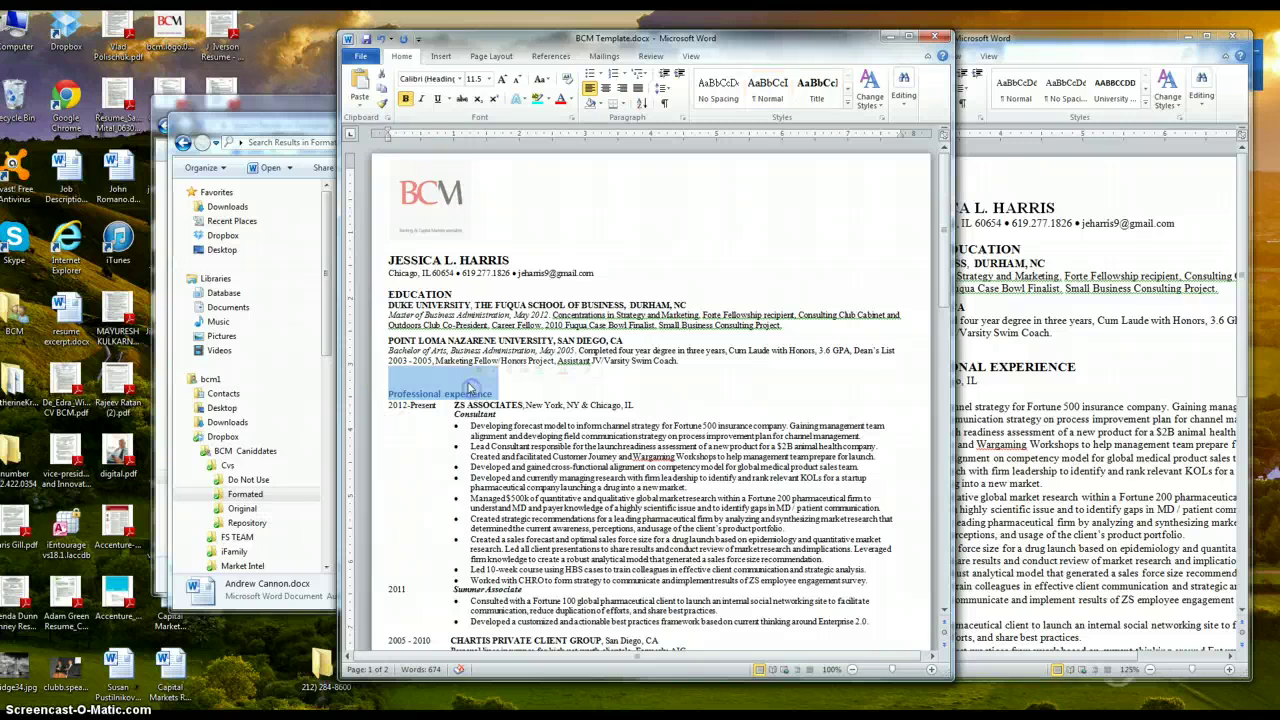
Set the whole resume to Calibri (Headings), size 11
key(ctrl+a)
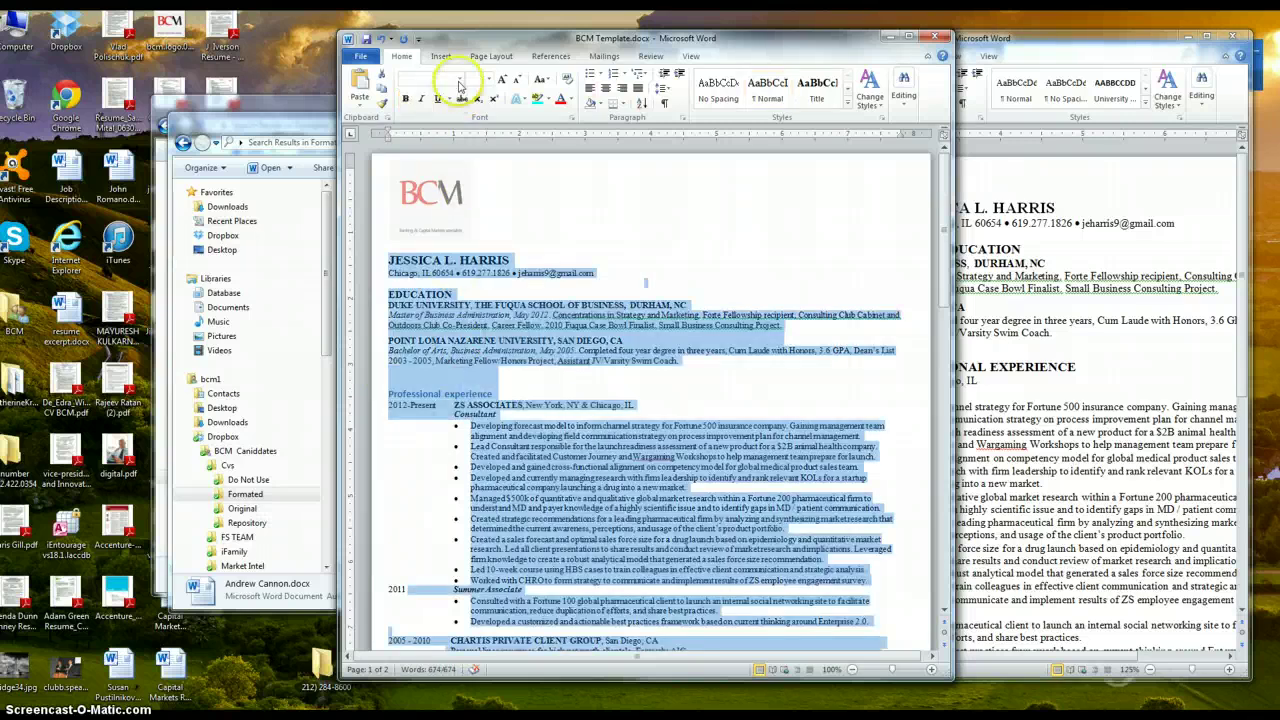
click(461, 79)
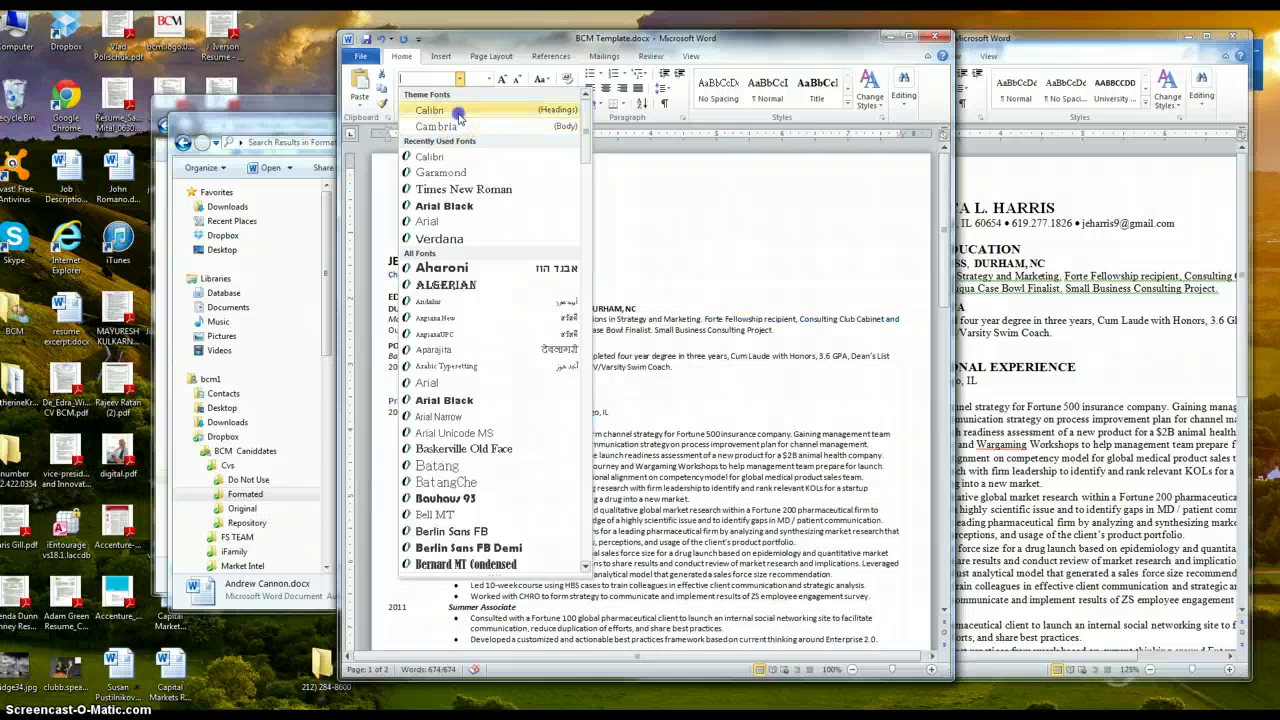
click(458, 116)
click(489, 79)
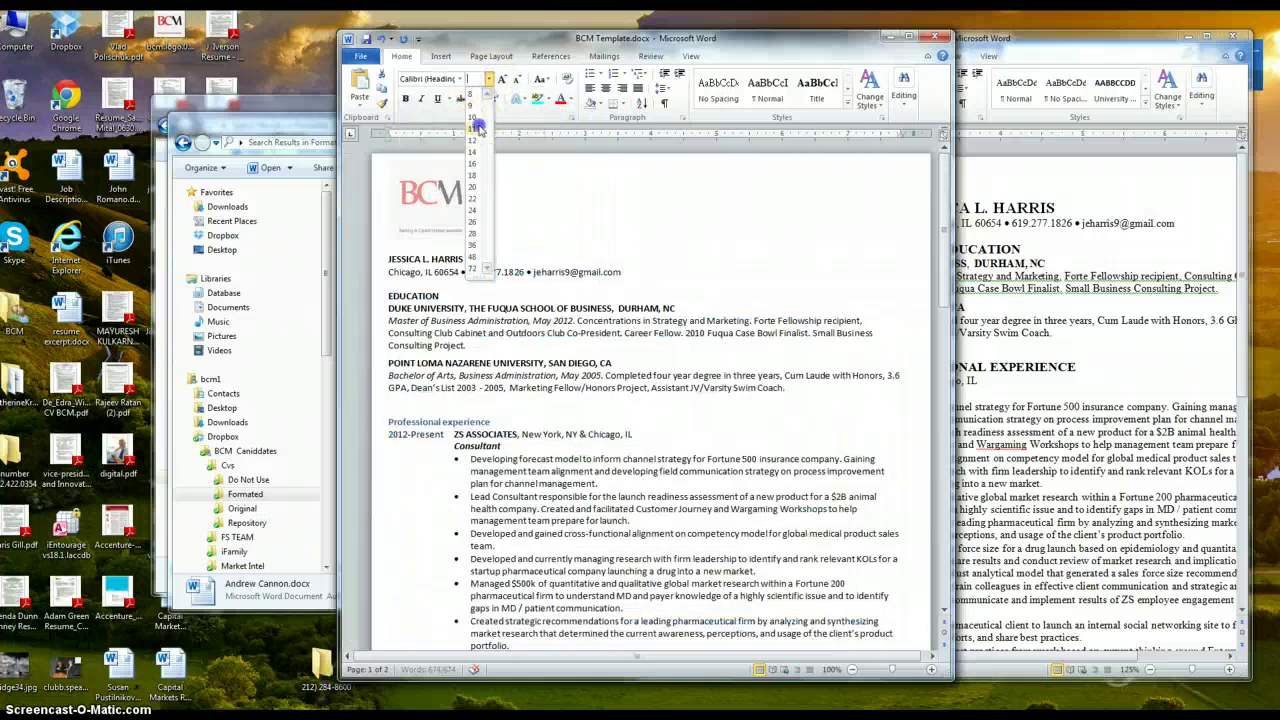
click(472, 128)
click(654, 321)
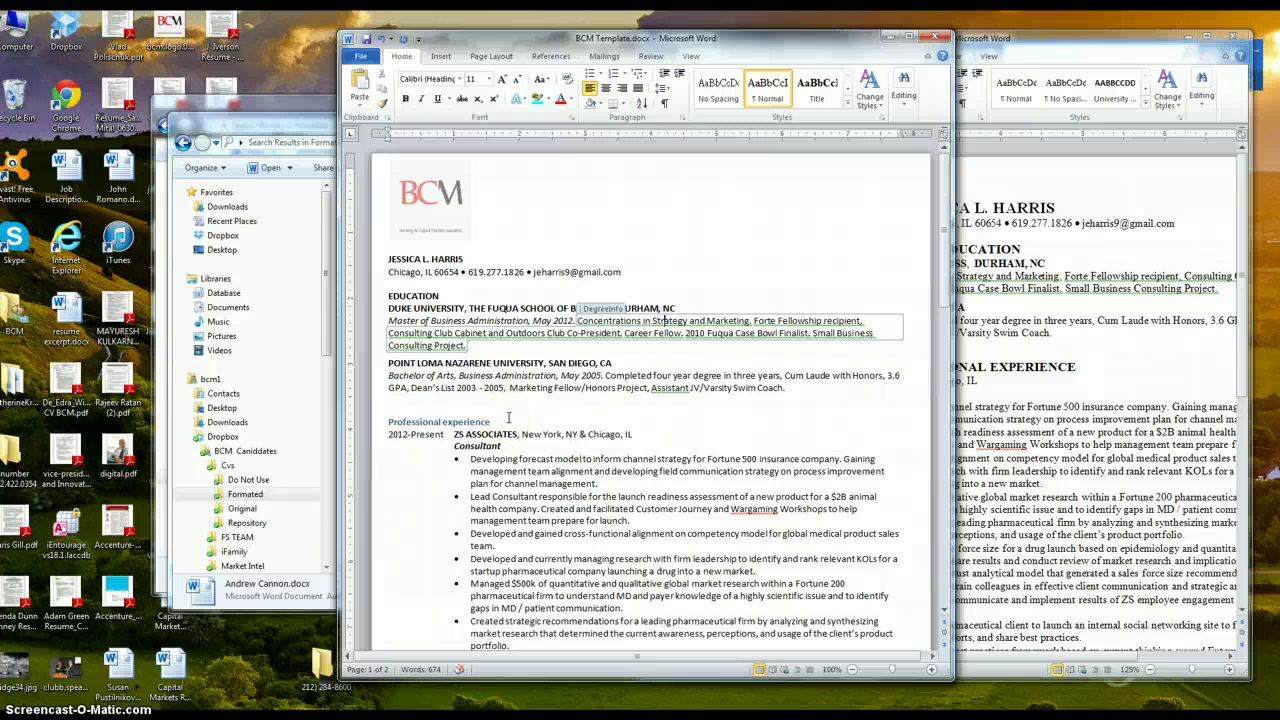
Make all text in the resume Automatic (black) font colour
key(ctrl+a)
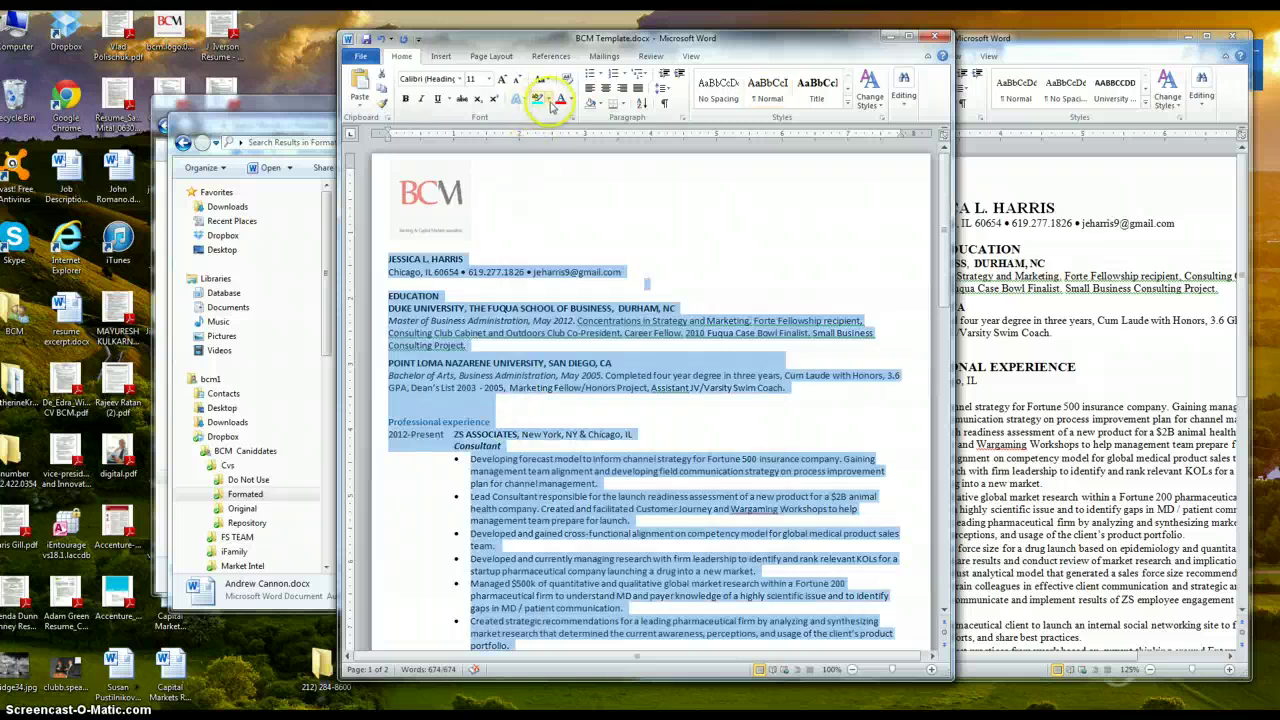
click(571, 104)
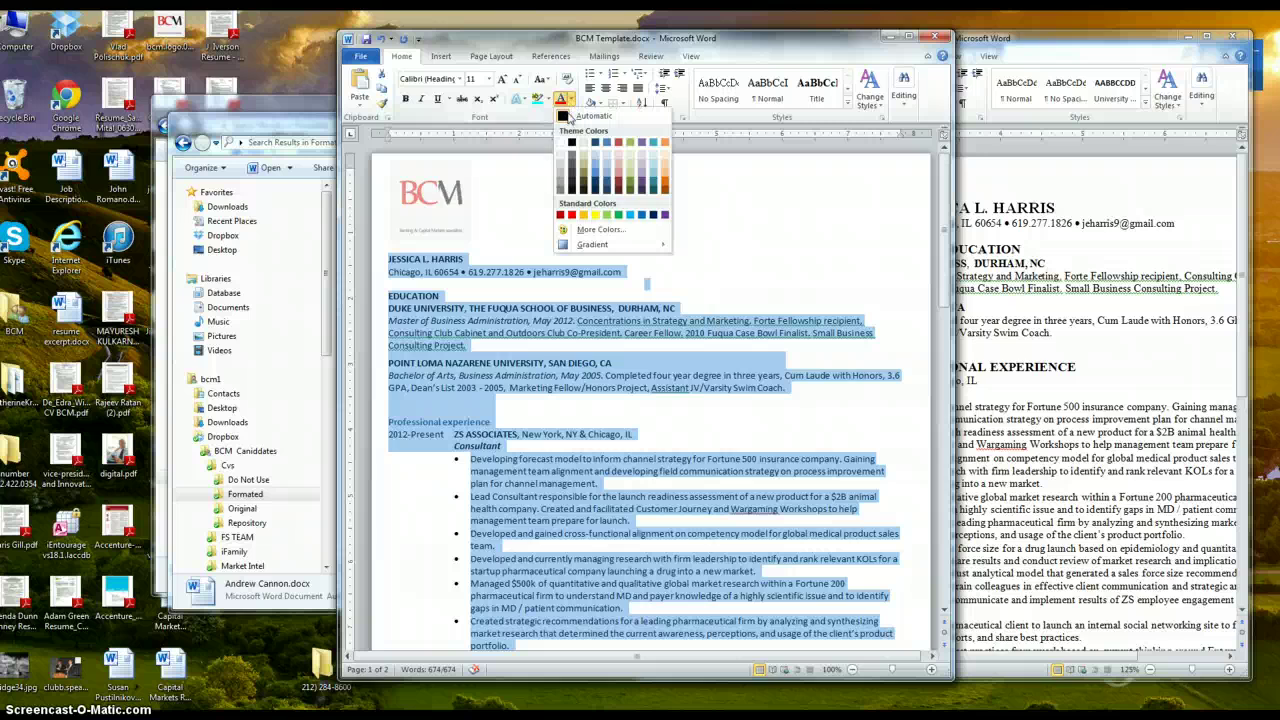
click(529, 309)
click(492, 314)
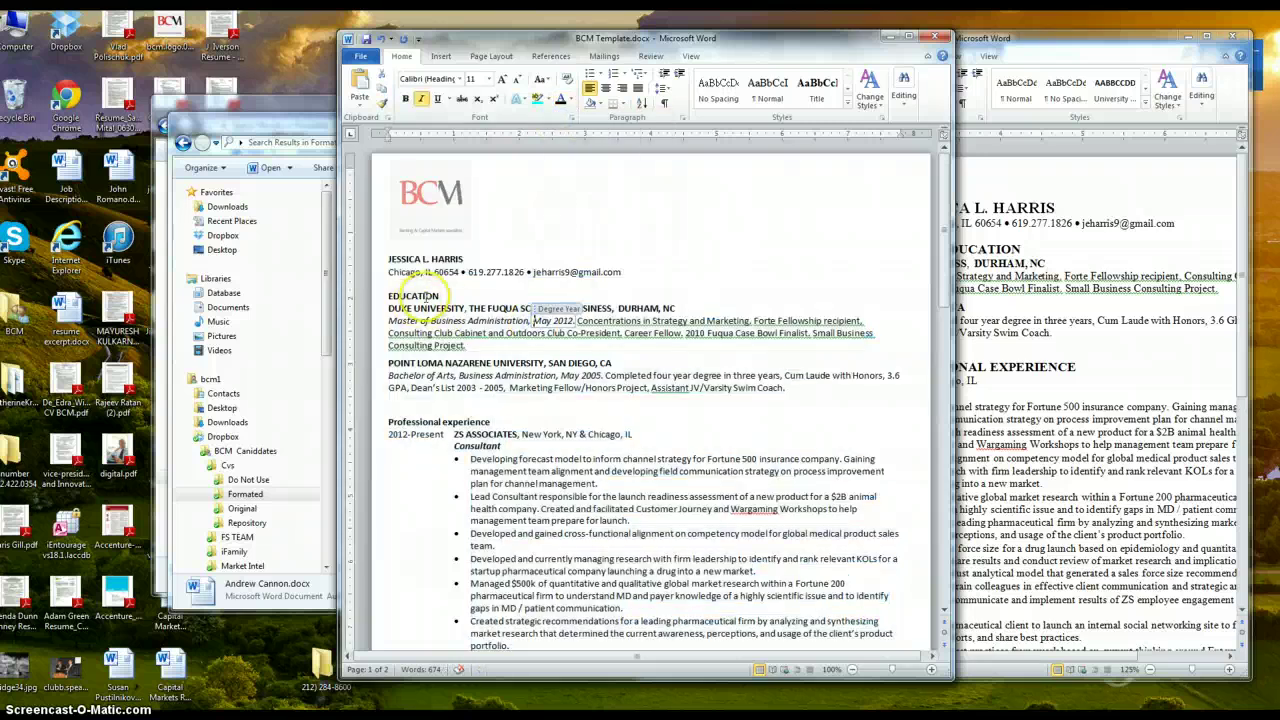
Compare the template with the example resume, then select the Education section
click(447, 259)
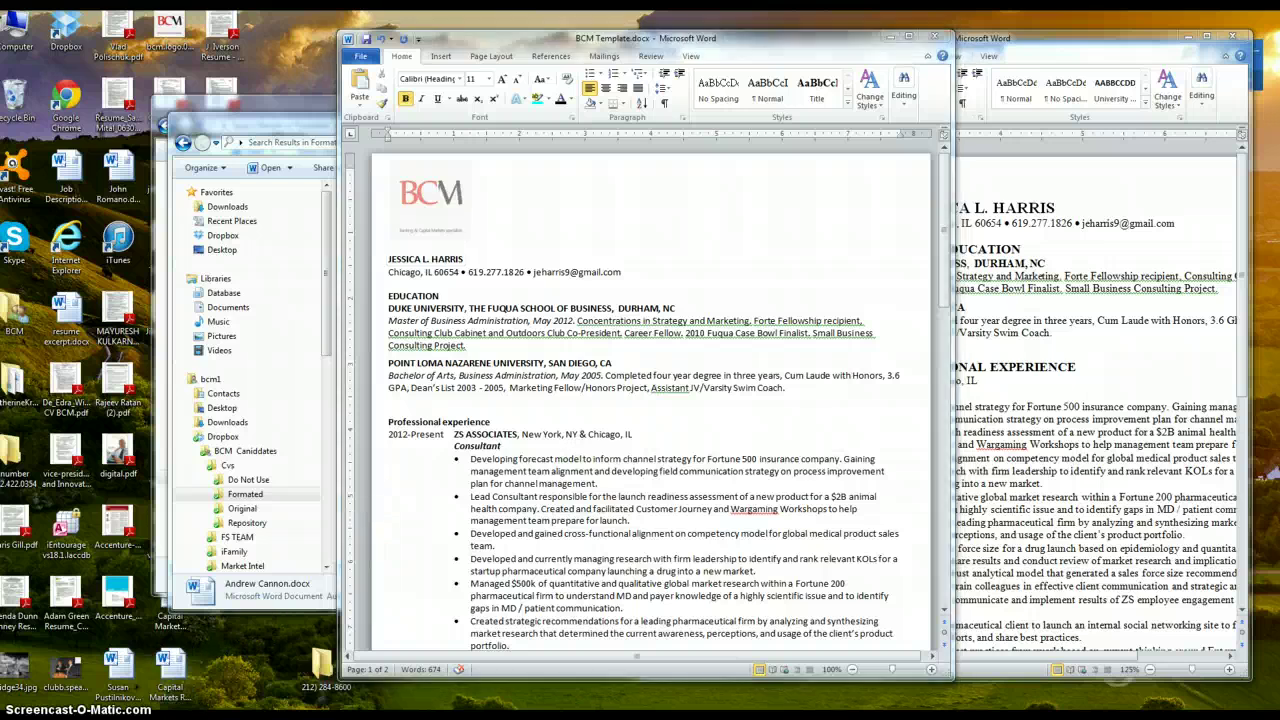
mouse_move(181, 704)
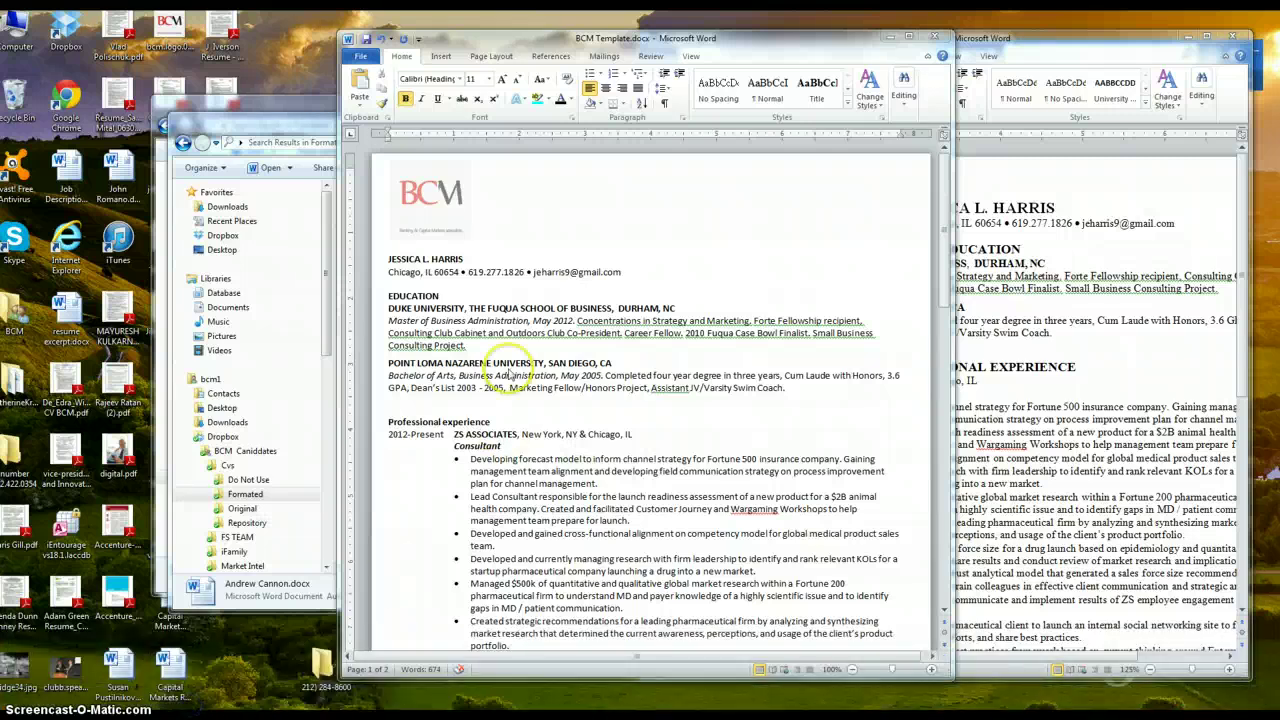
click(610, 215)
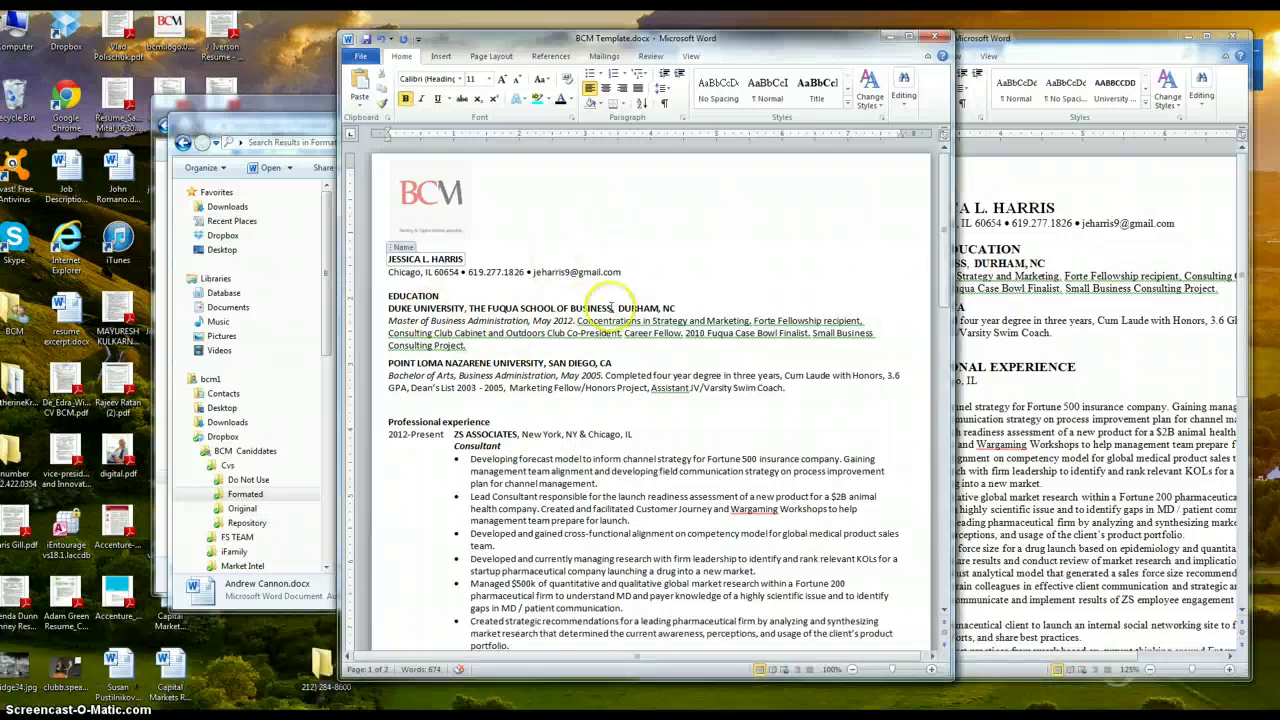
click(1066, 470)
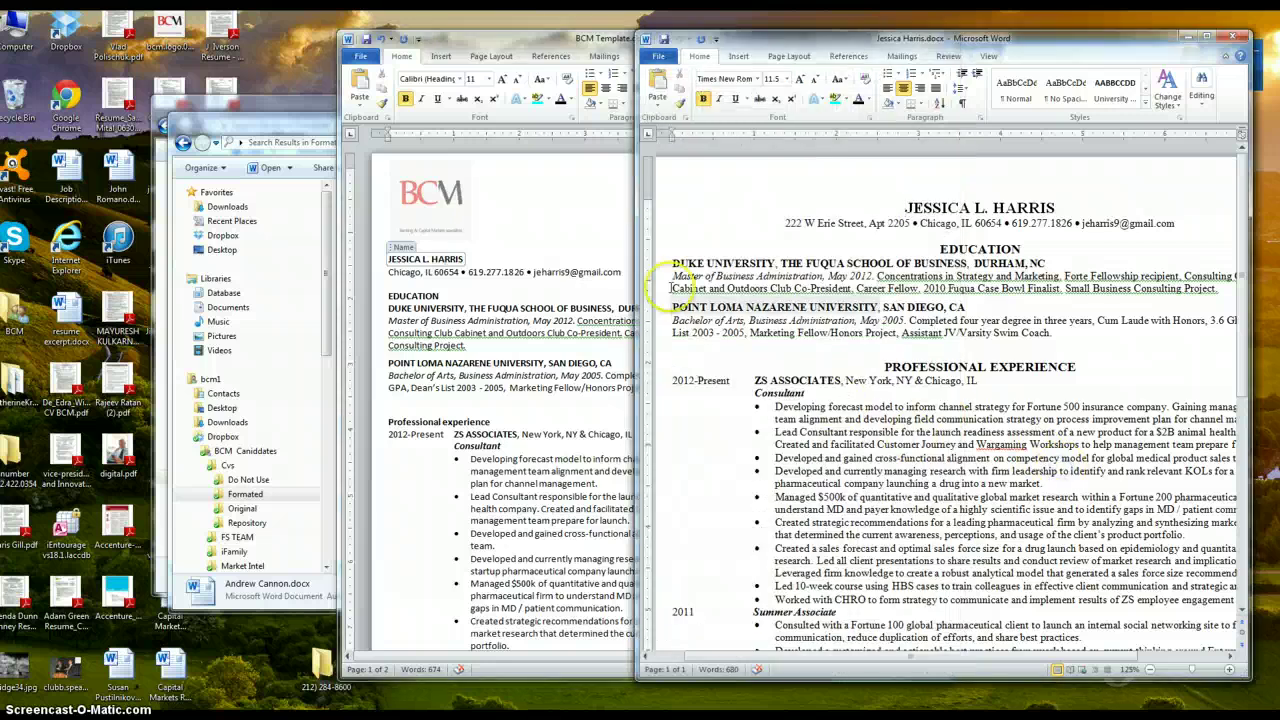
click(574, 318)
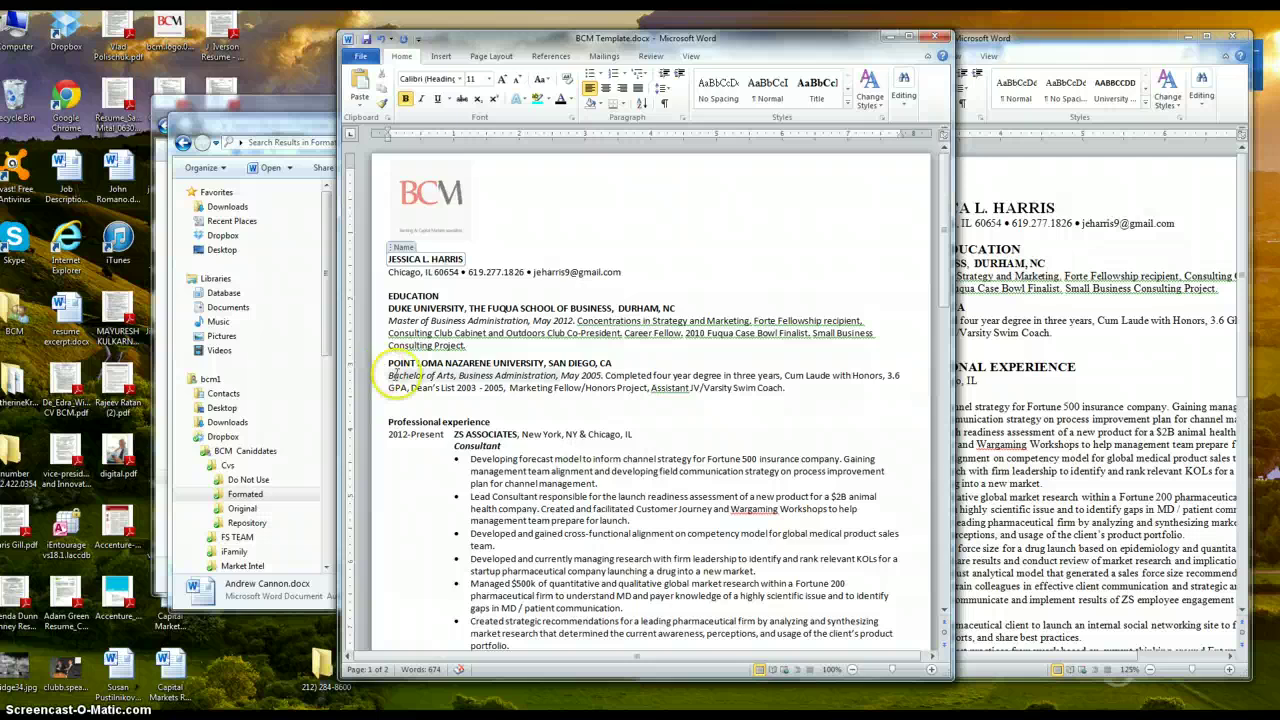
drag(370, 380, 380, 296)
Paste the Education section below Interests on page 2, then delete the original block and its blank line
shift+click(845, 395)
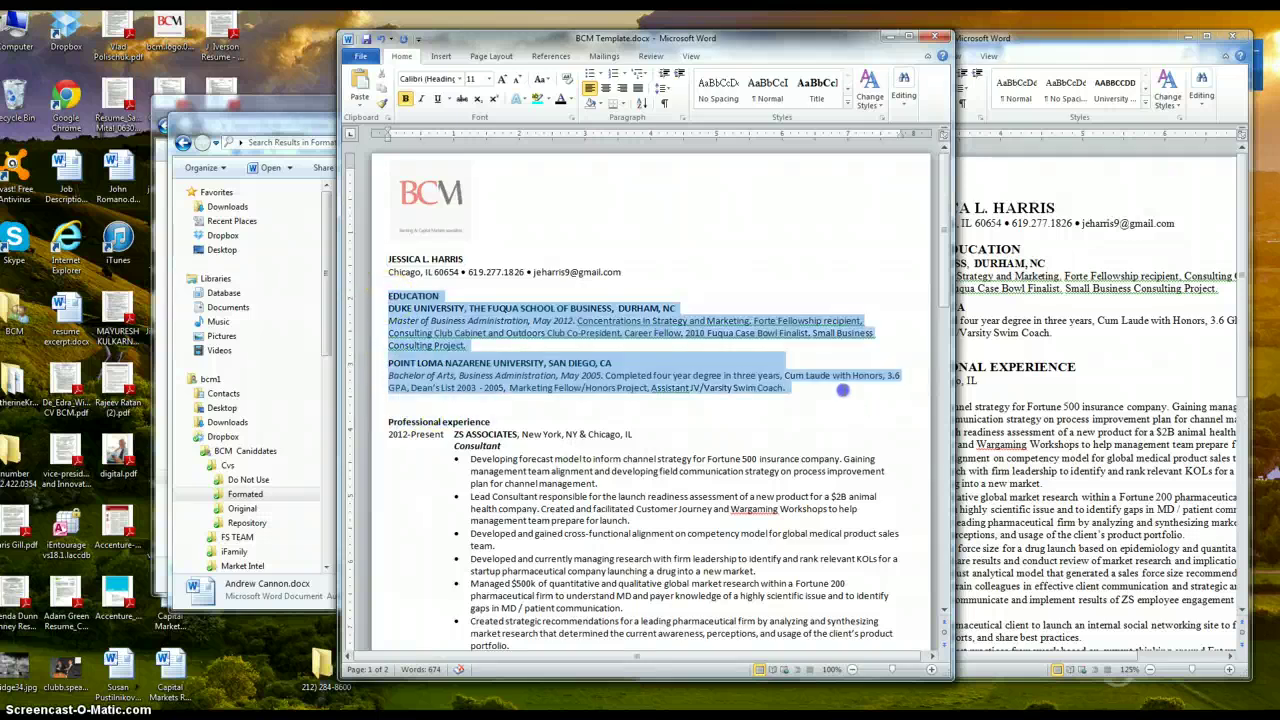
scroll(843, 397, down, 20)
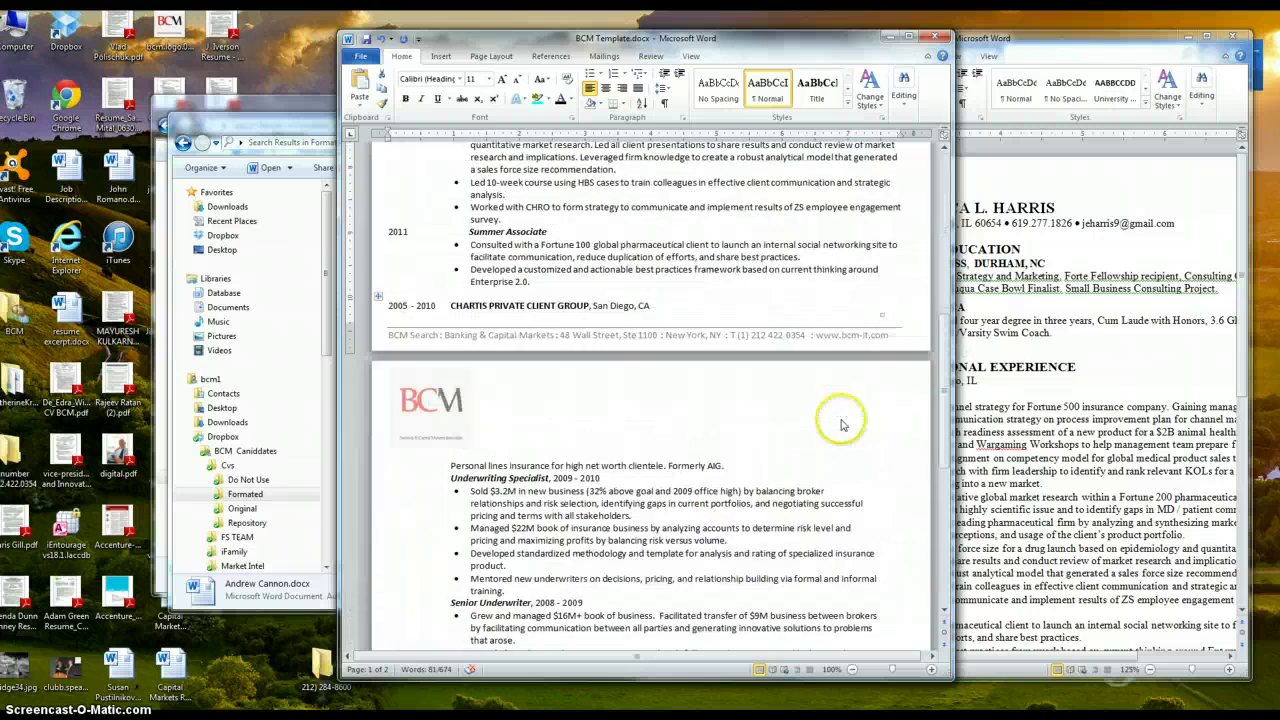
click(437, 490)
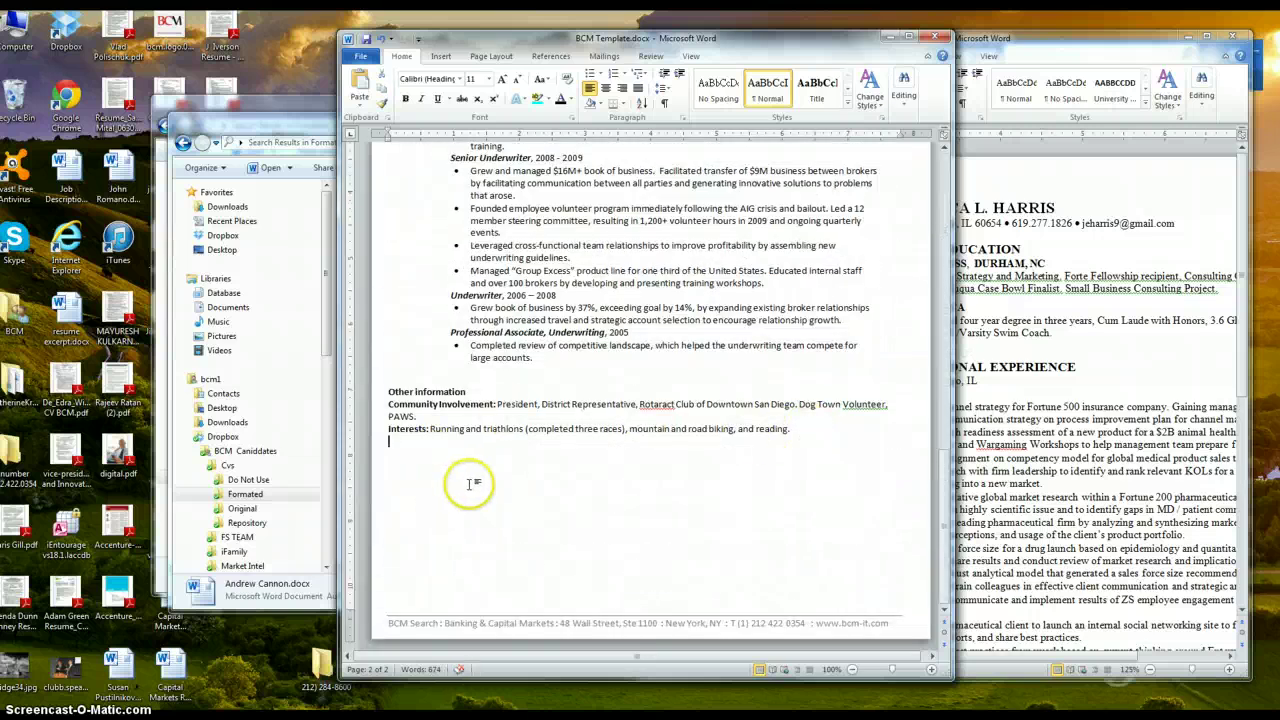
key(ctrl+v)
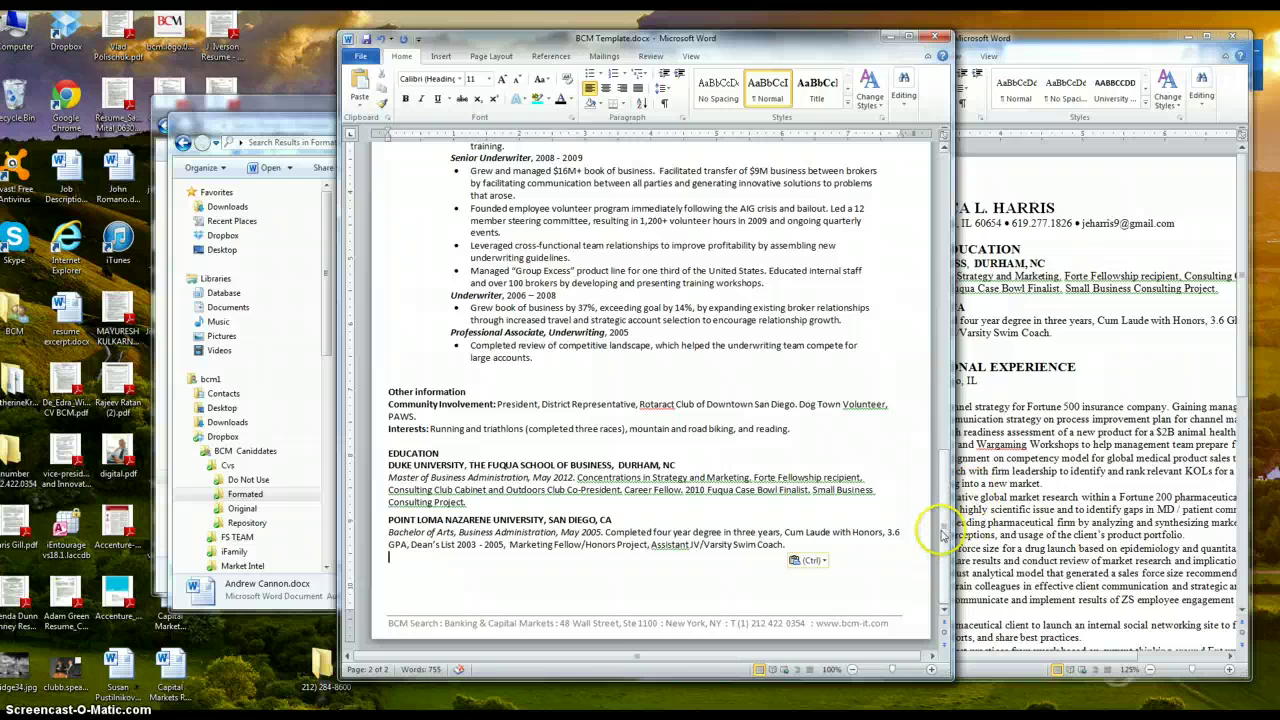
drag(943, 500, 922, 218)
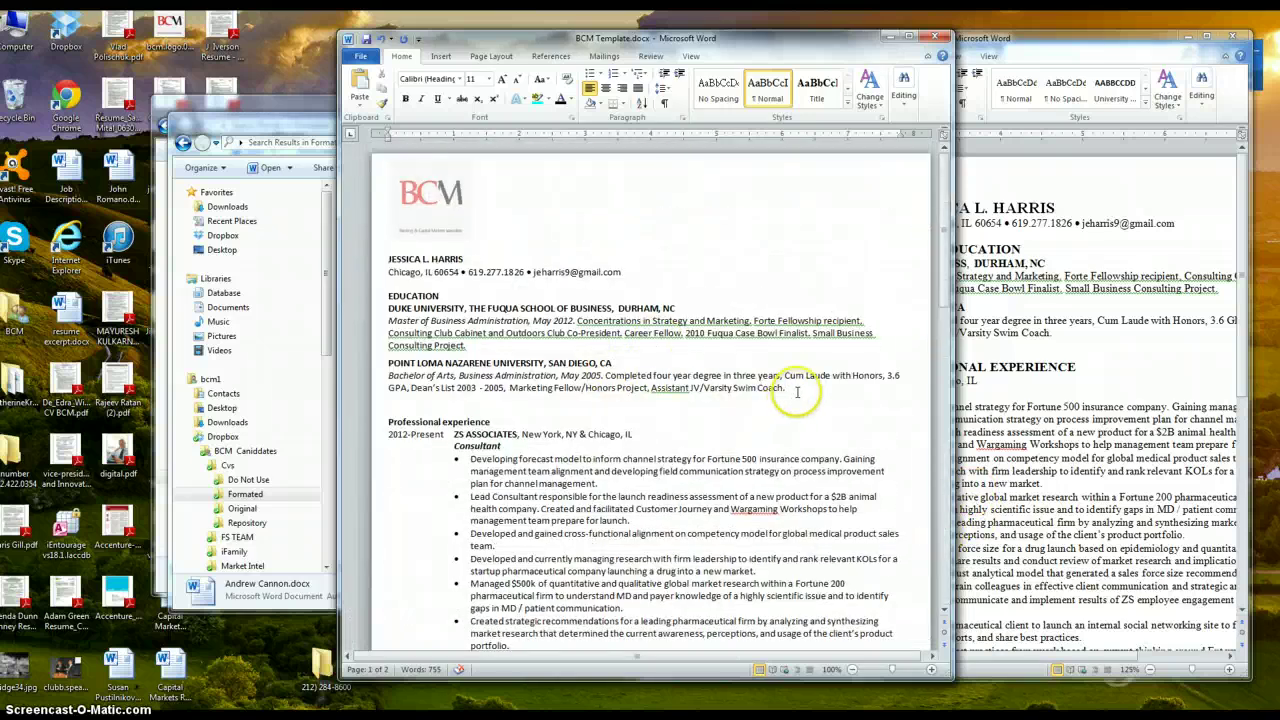
drag(800, 390, 388, 297)
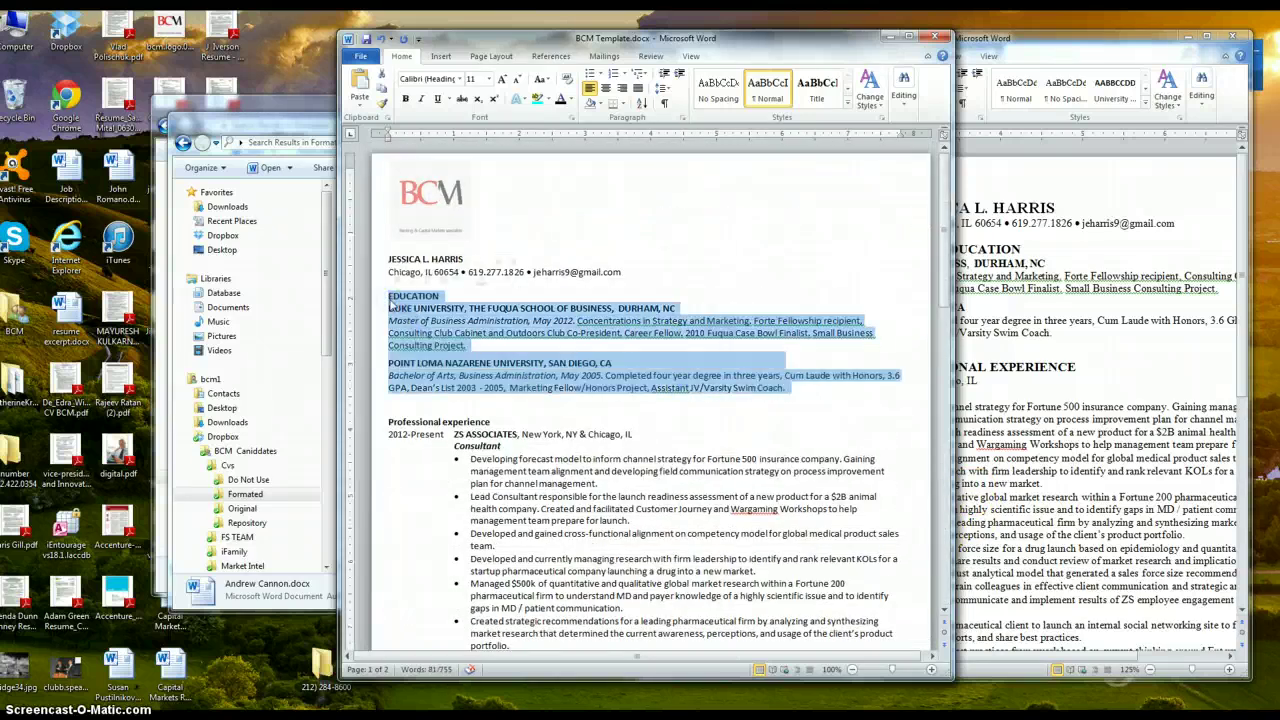
key(Delete)
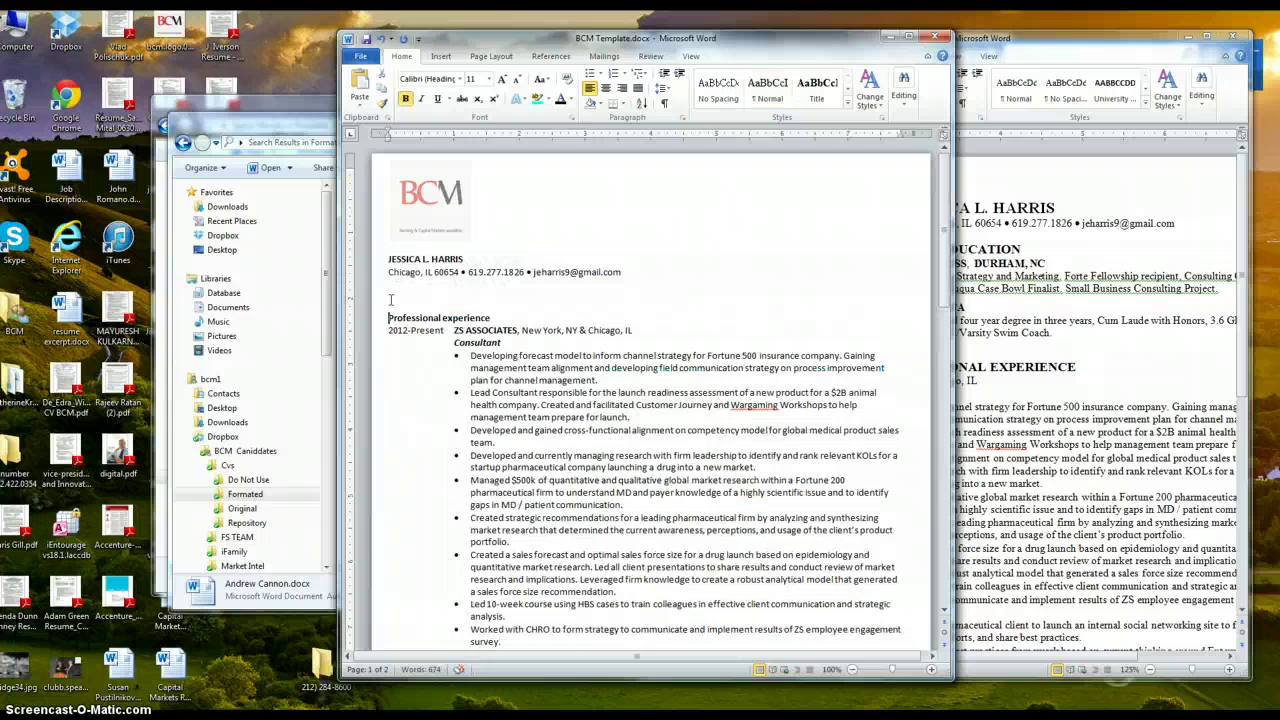
key(Delete)
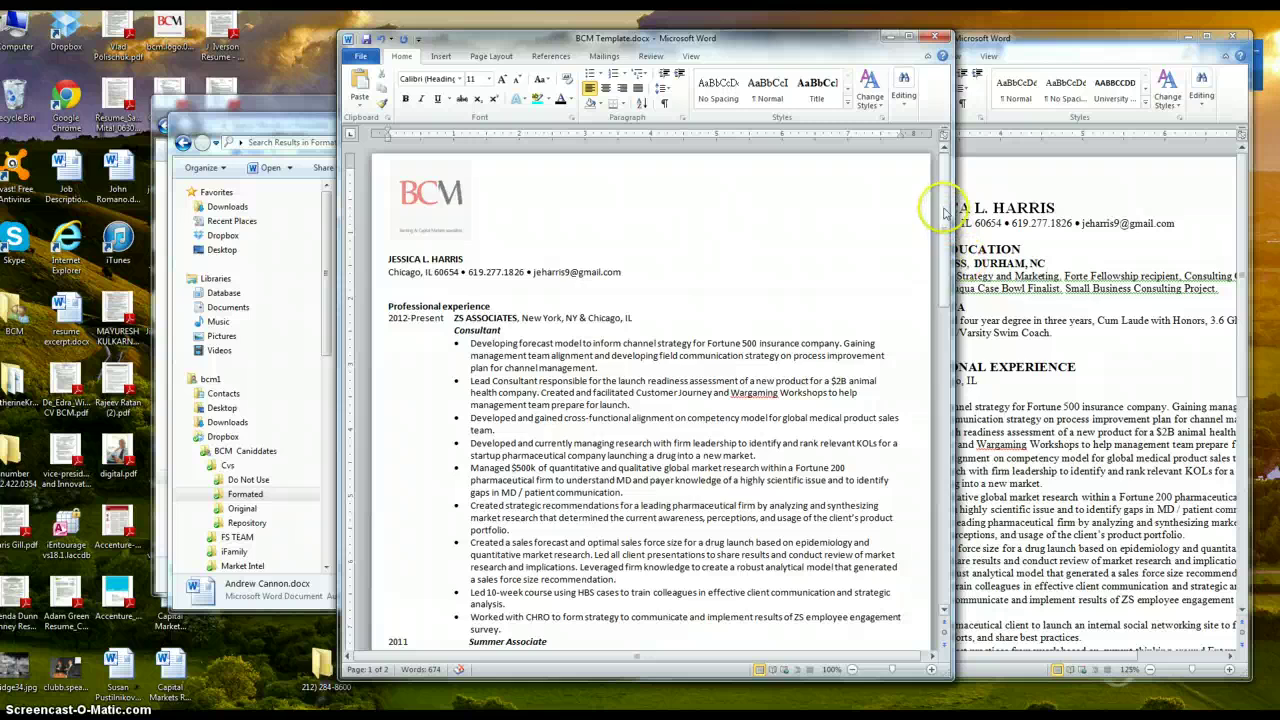
mouse_move(943, 206)
mouse_down()
mouse_move(945, 255)
mouse_move(945, 205)
mouse_up()
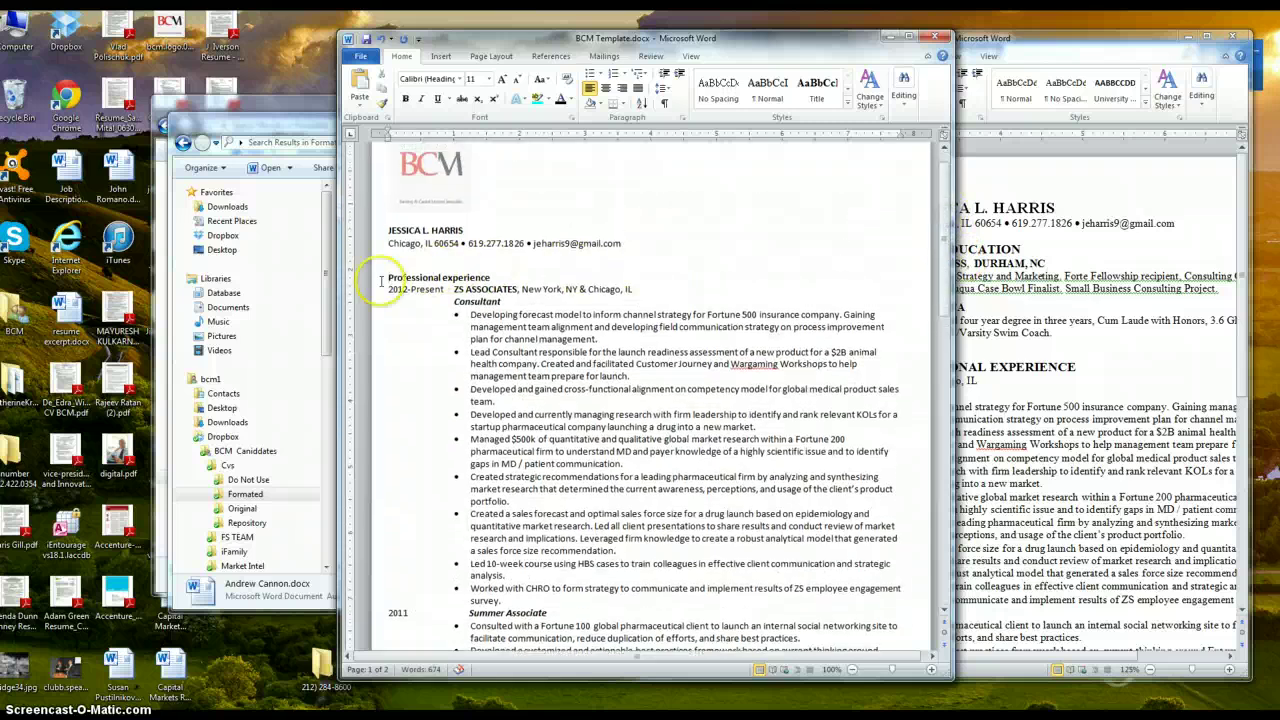
Add a SUMMARY heading under the contact line and remove the blank lines below it
key(Return)
key(Return)
key(Return)
key(Return)
key(Return)
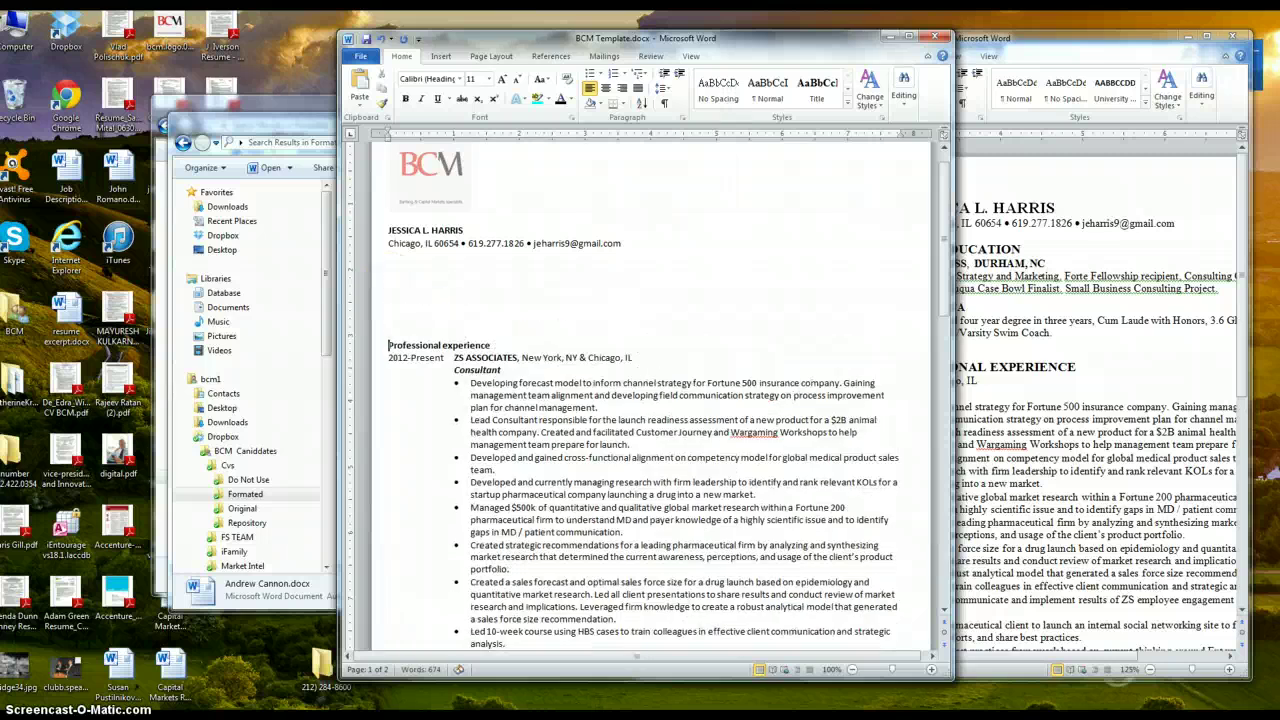
key(Up)
key(Up)
key(Up)
key(Up)
key(Up)
key(Up)
key(Up)
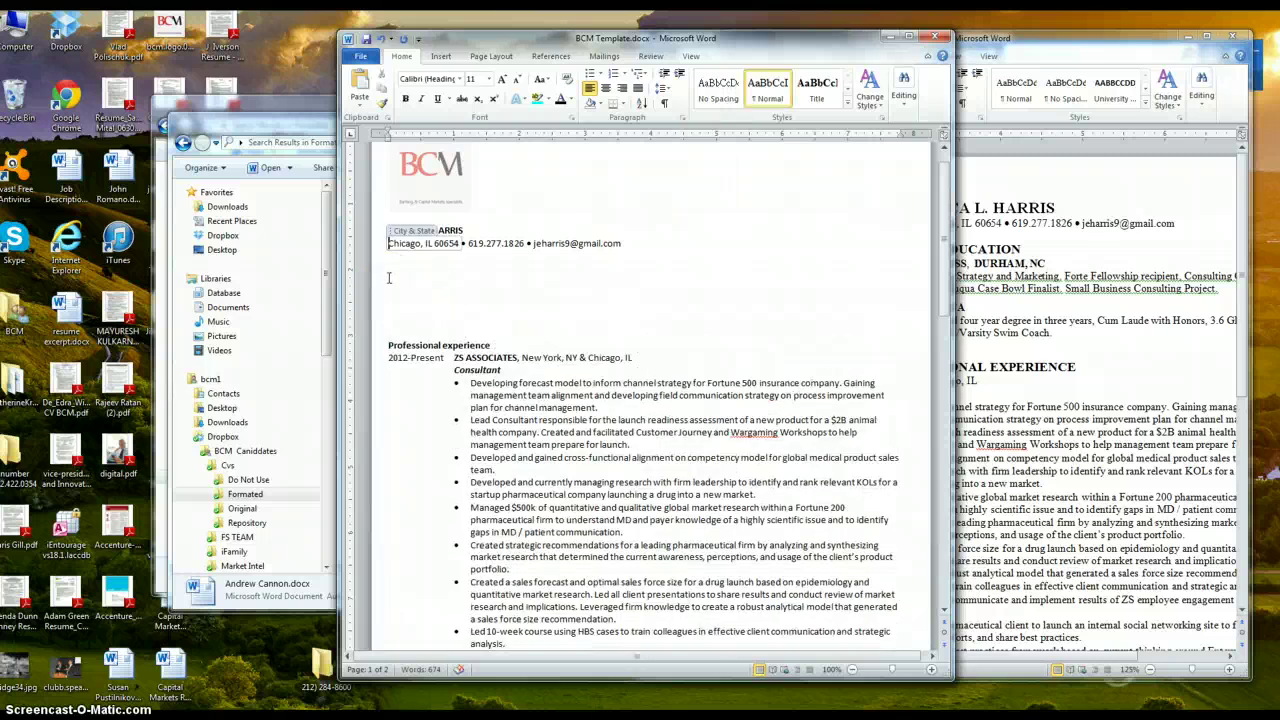
key(Up)
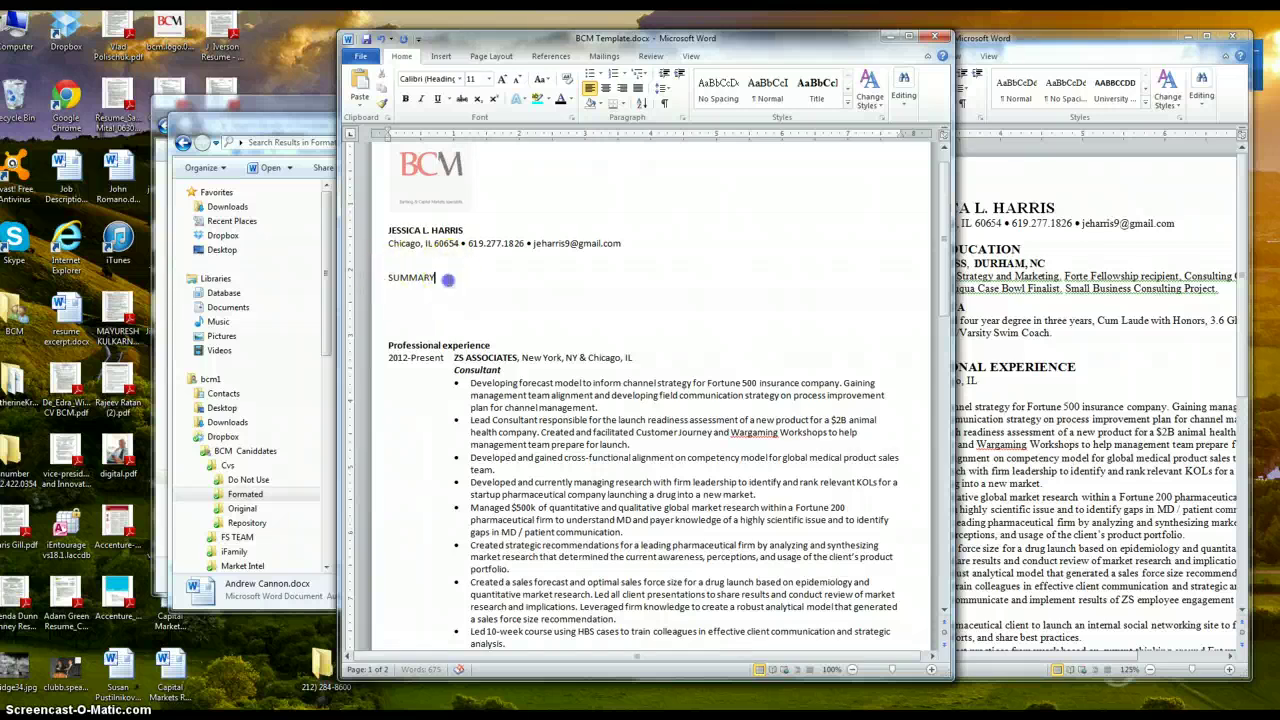
click(385, 277)
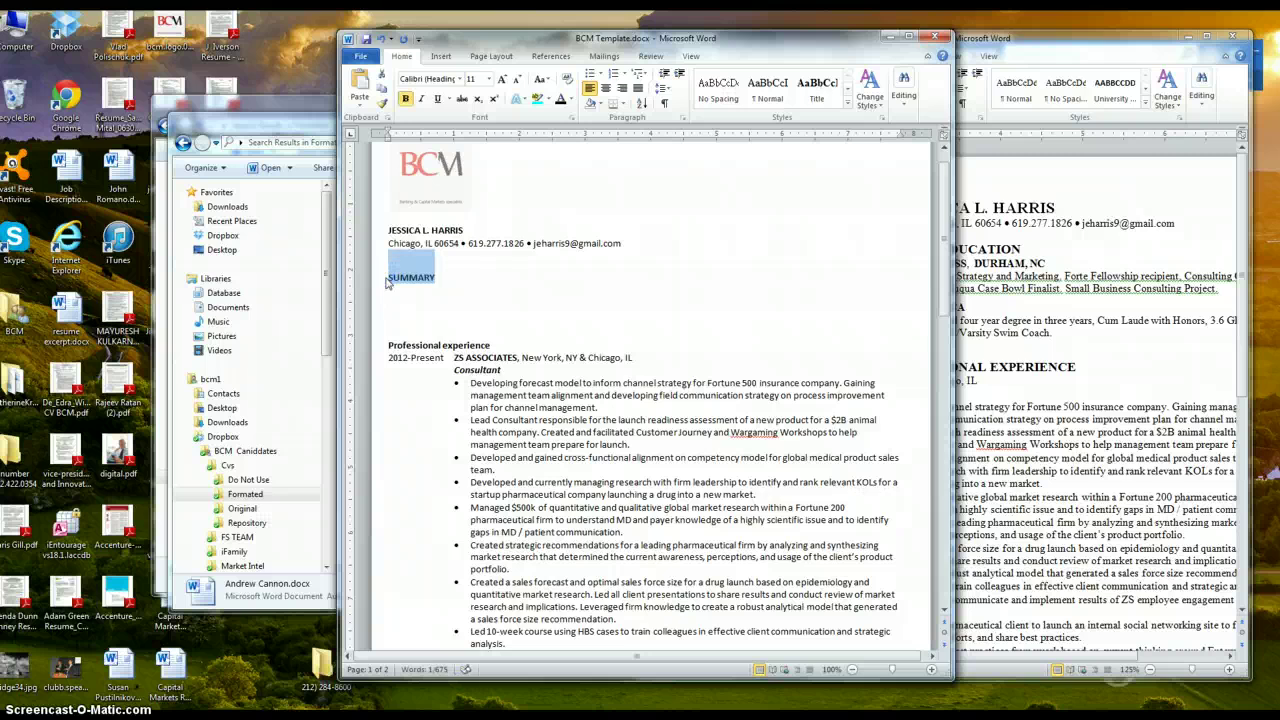
click(400, 305)
click(428, 336)
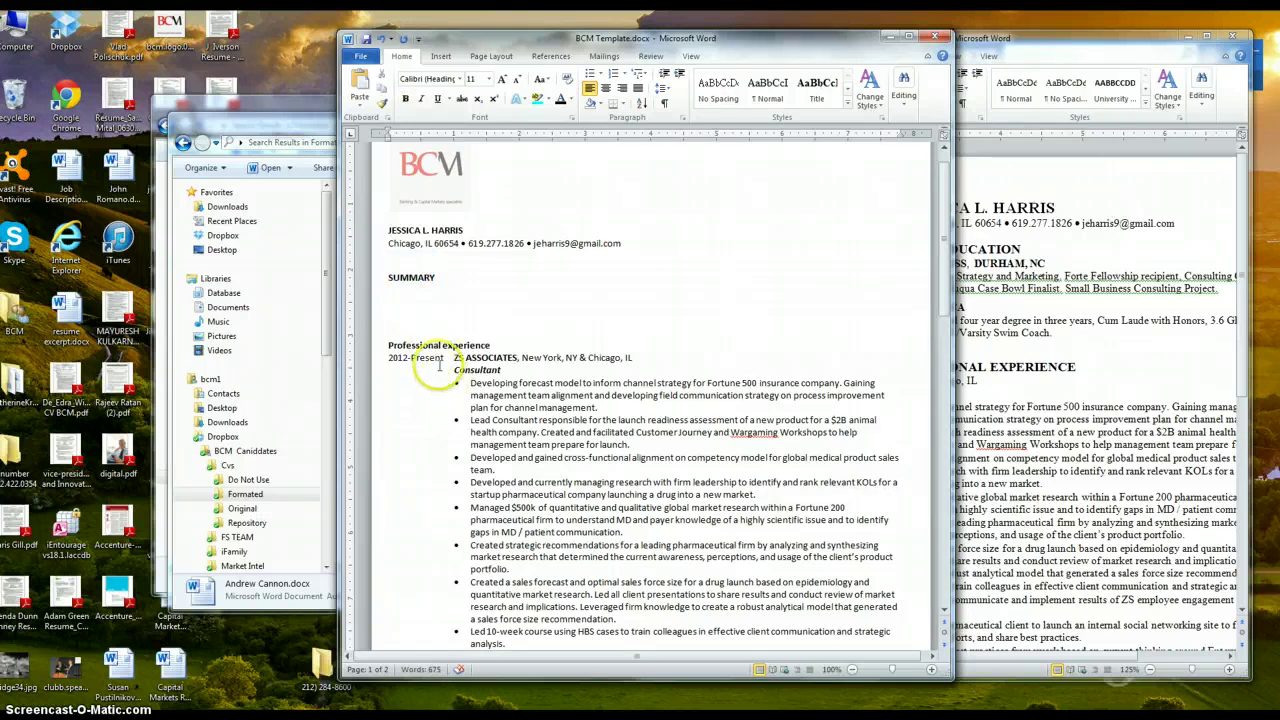
key(BackSpace)
key(BackSpace)
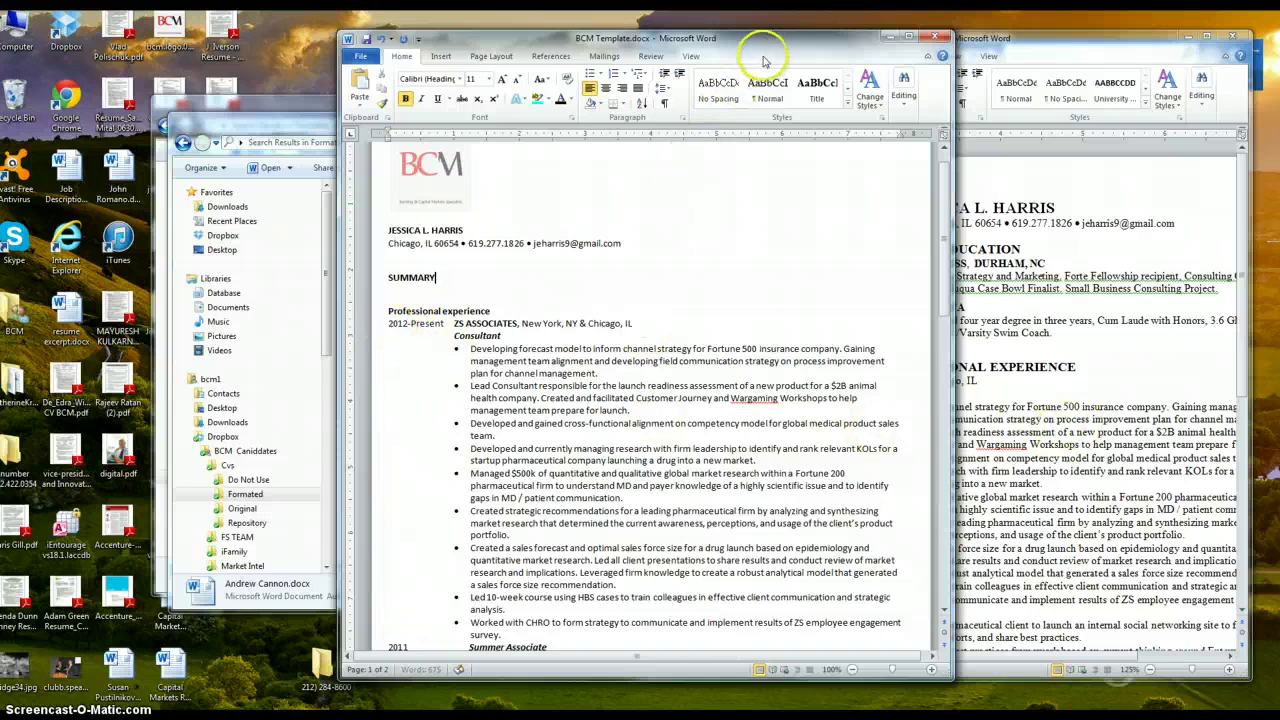
Check the ZS Associates job dates on the LinkedIn profile
click(387, 324)
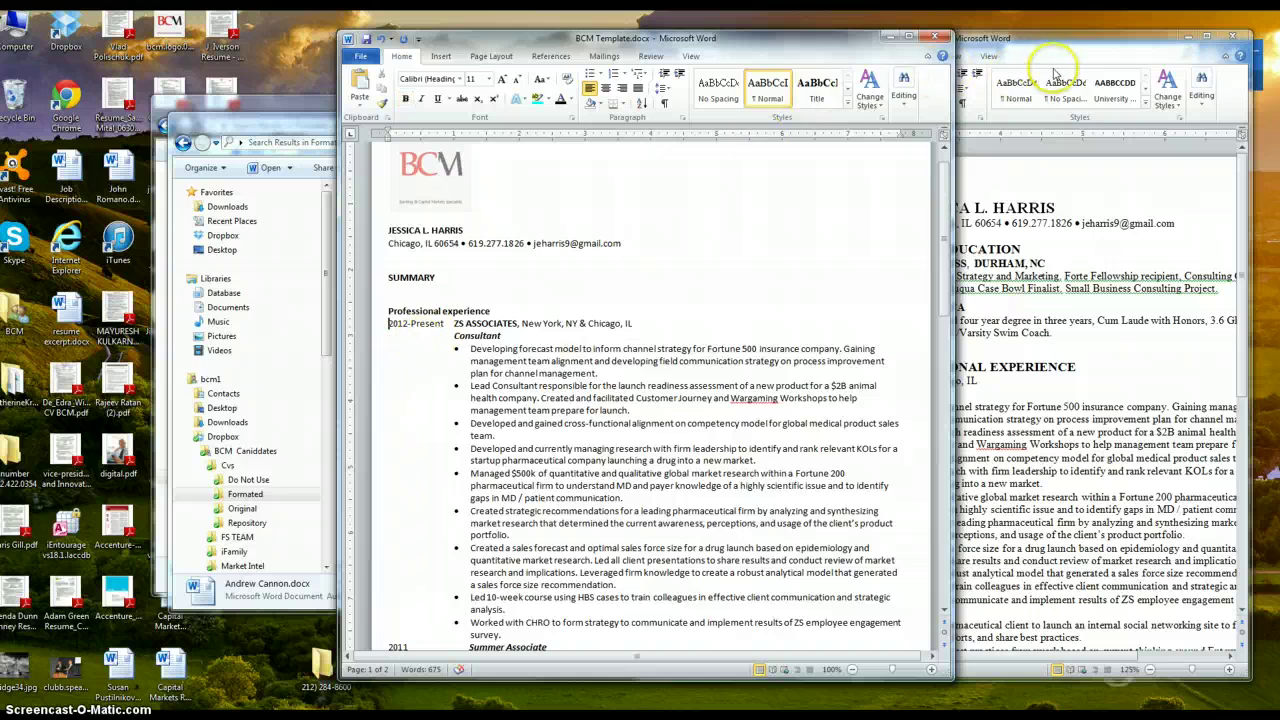
click(300, 717)
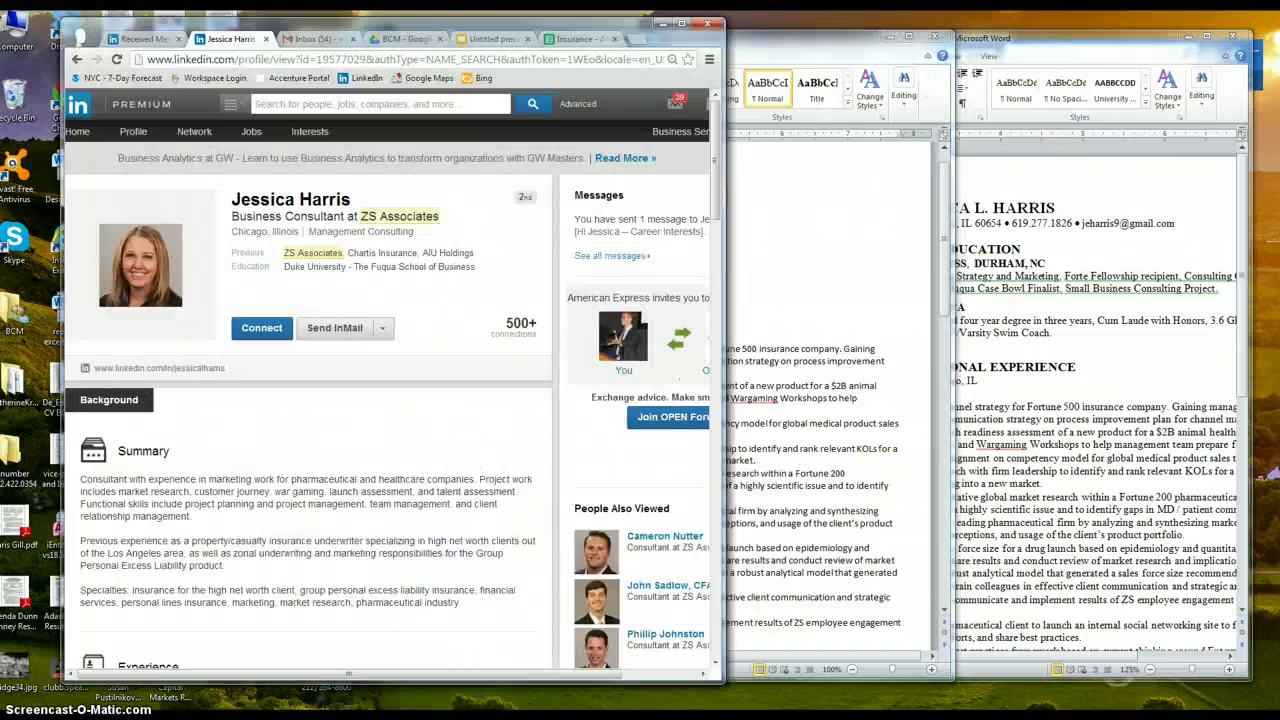
scroll(410, 470, down, 4)
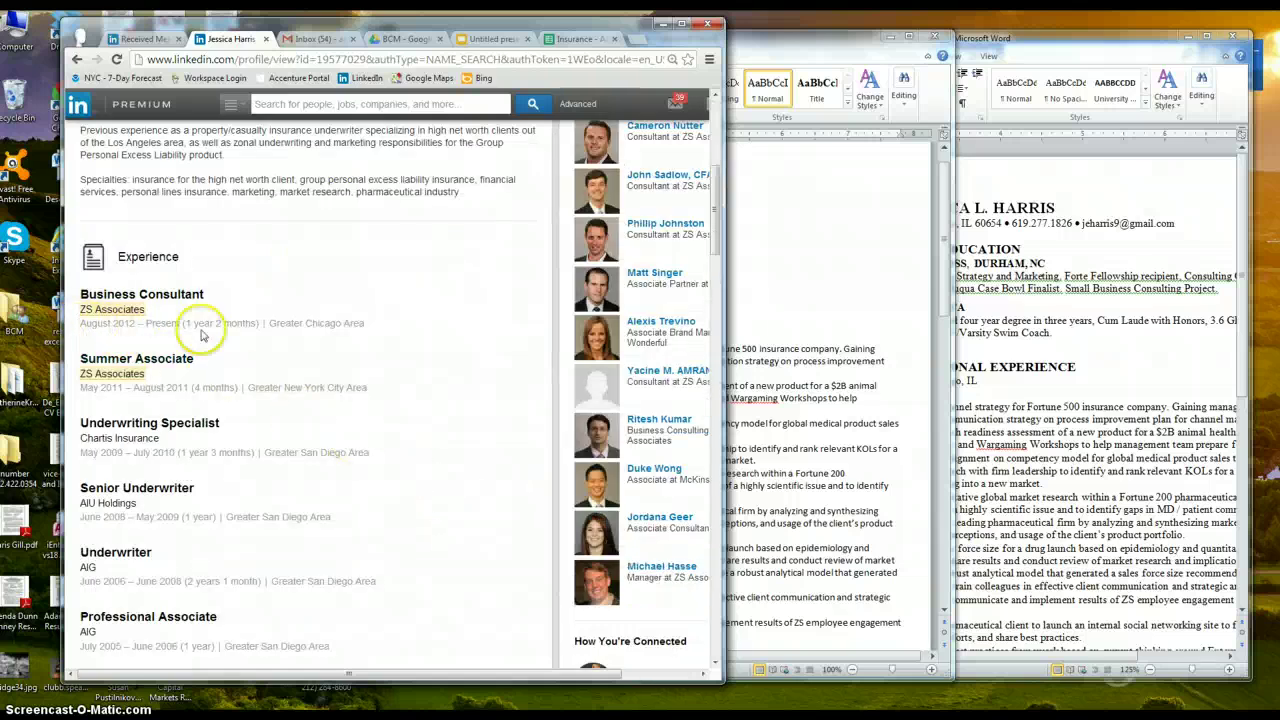
click(740, 310)
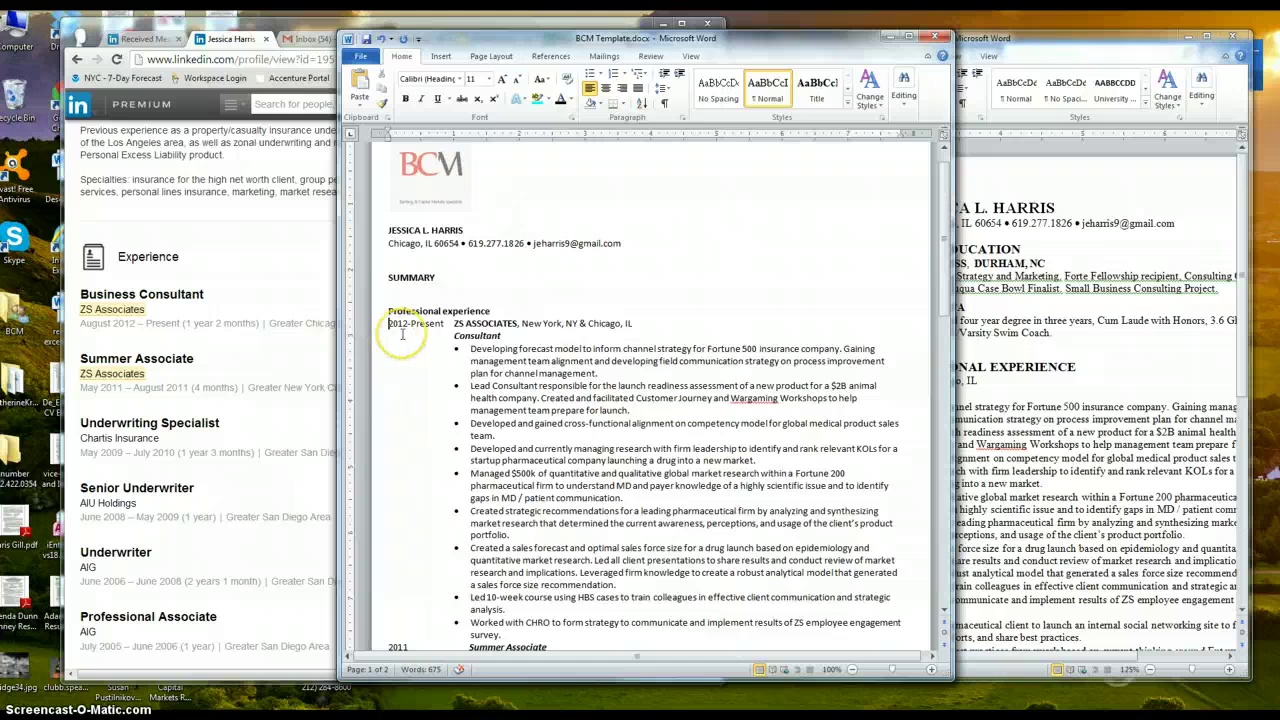
Change the ZS ASSOCIATES date to Aug 2012-Present, move it after 'Chicago, IL' and tab it right
text(aU)
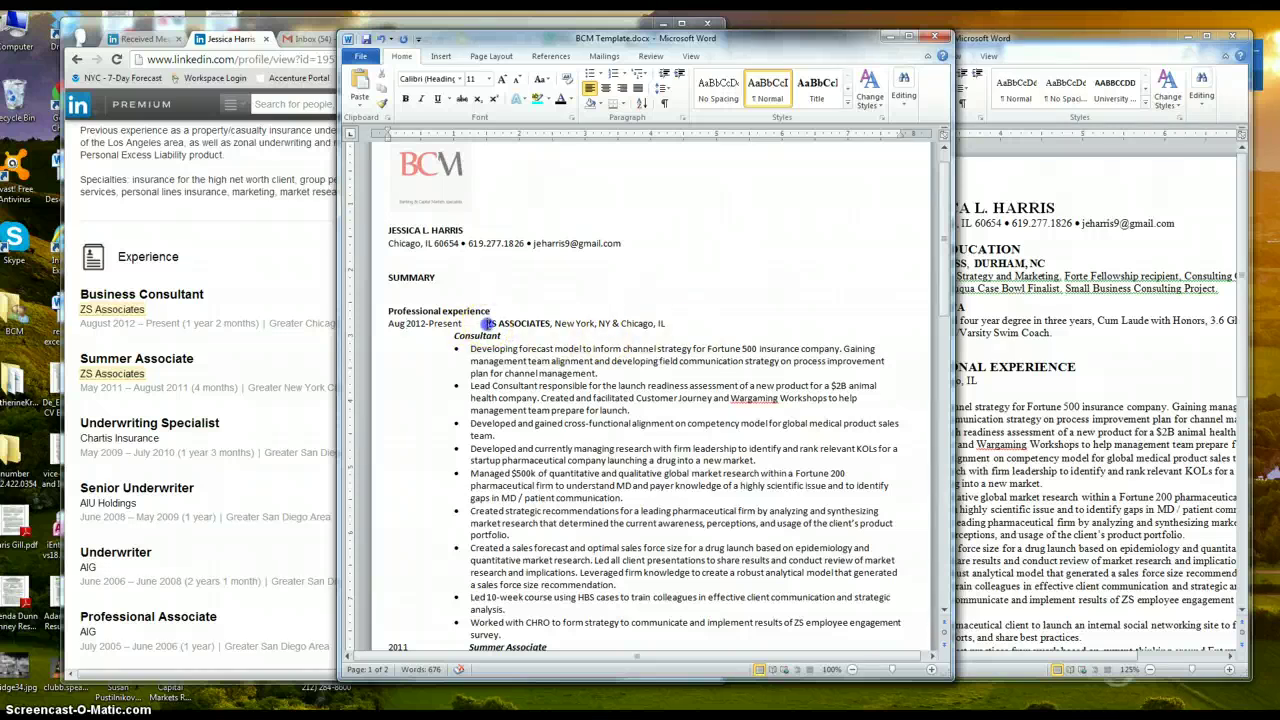
click(488, 325)
key(BackSpace)
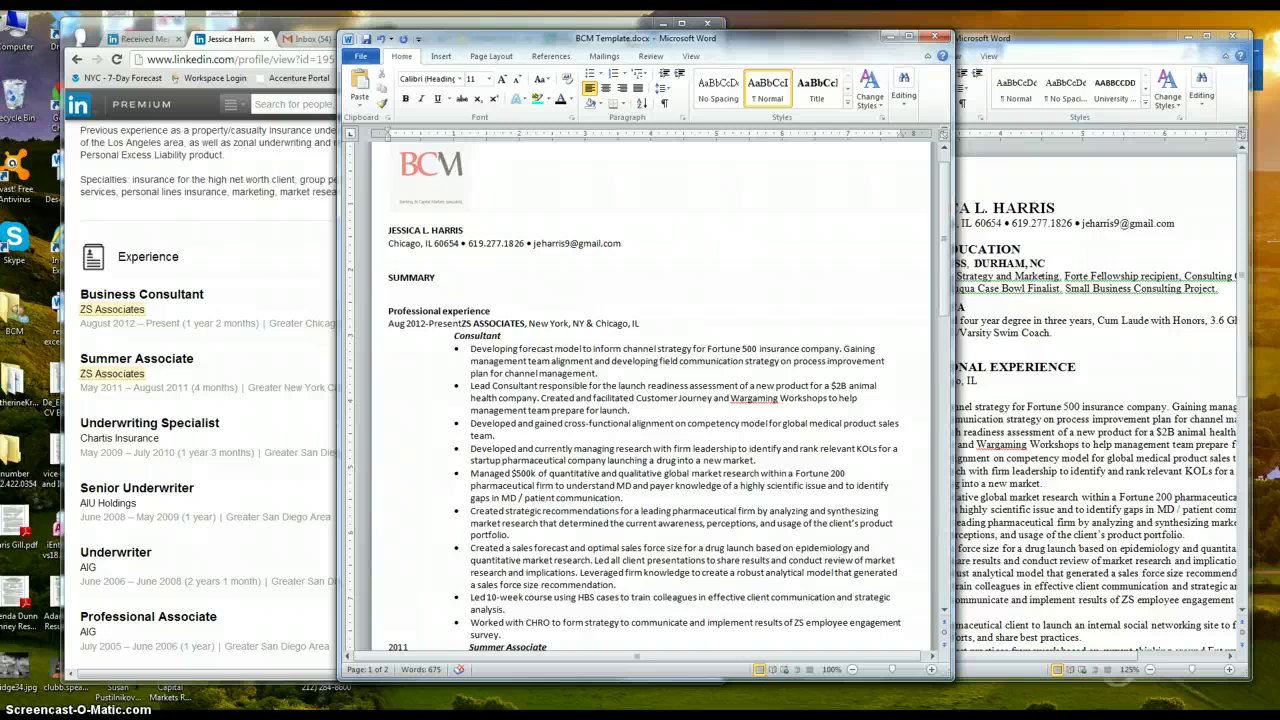
click(463, 328)
mouse_move(433, 329)
mouse_down()
mouse_move(394, 325)
mouse_move(424, 325)
mouse_up()
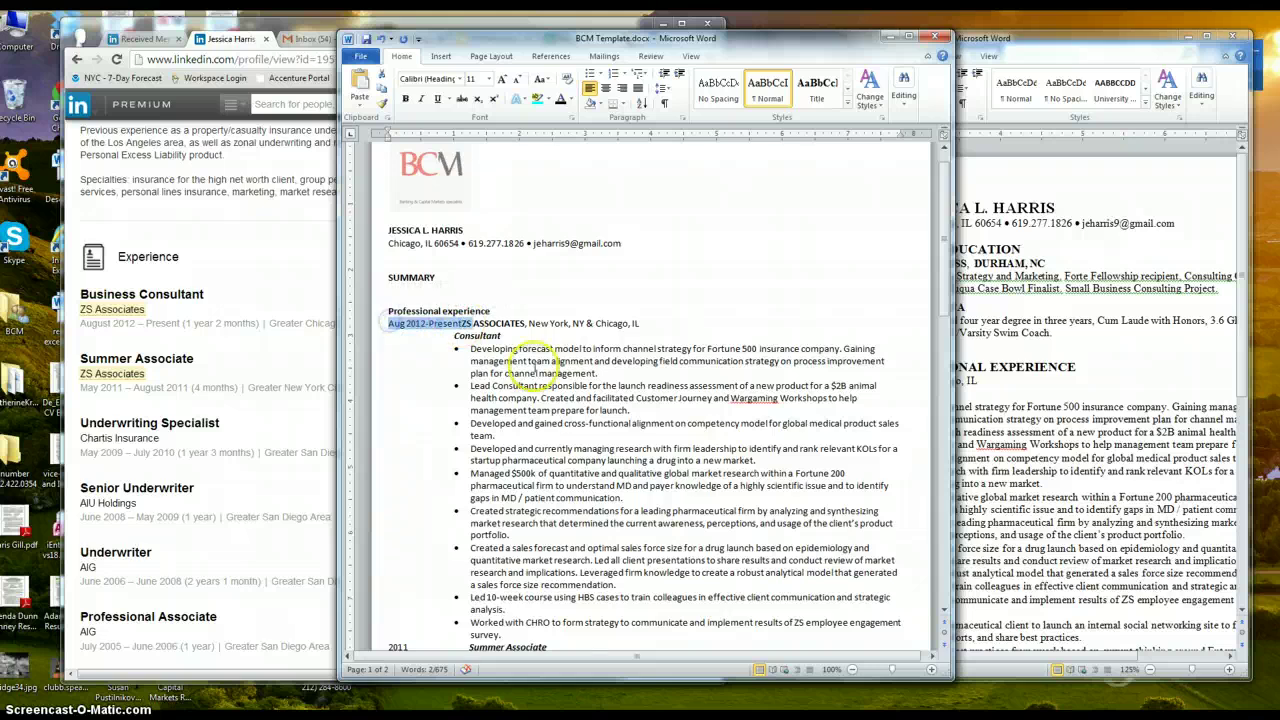
click(658, 322)
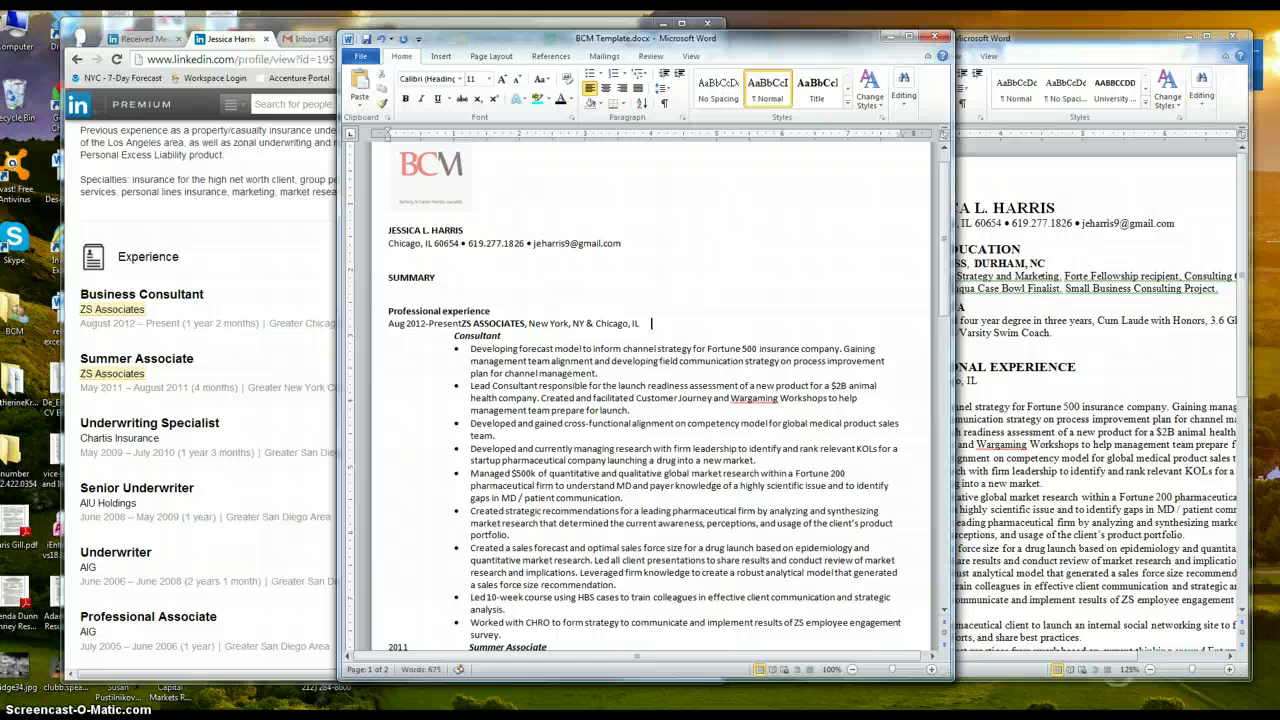
text(Aug 2012-PresentZS)
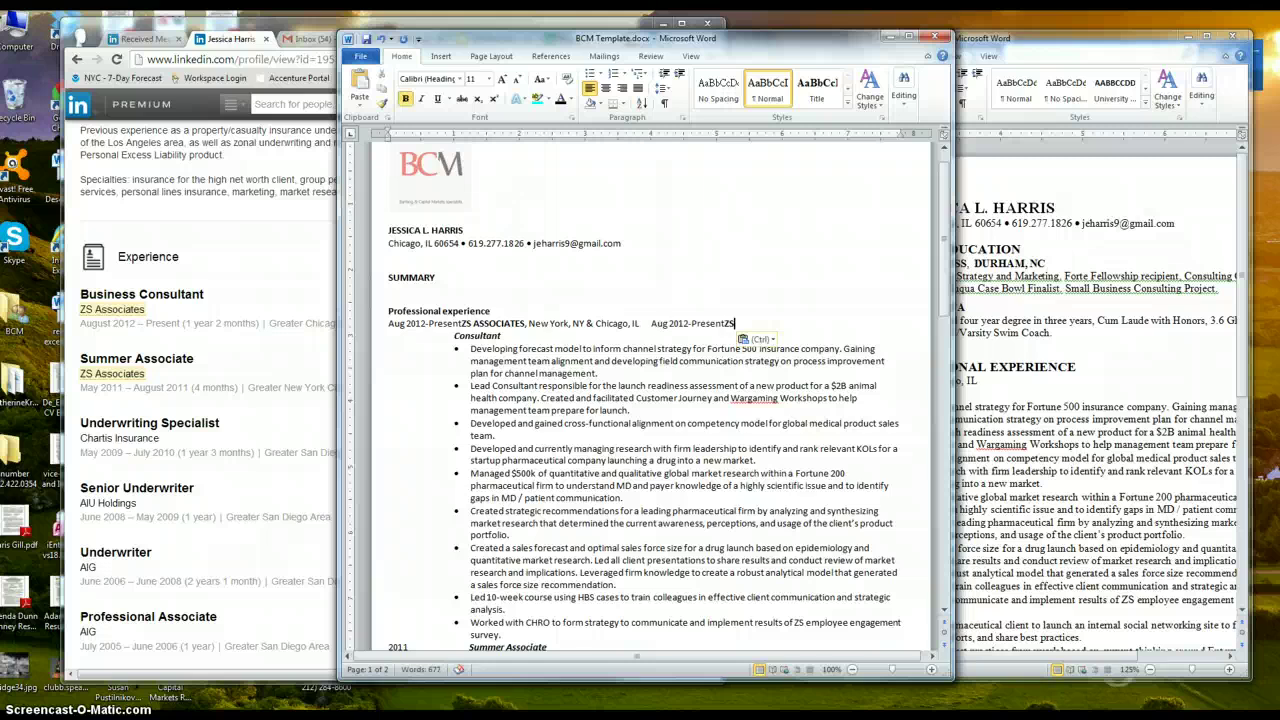
click(459, 323)
key(BackSpace)
key(BackSpace)
key(BackSpace)
key(BackSpace)
key(BackSpace)
key(BackSpace)
key(BackSpace)
key(BackSpace)
key(BackSpace)
key(BackSpace)
key(BackSpace)
key(BackSpace)
key(BackSpace)
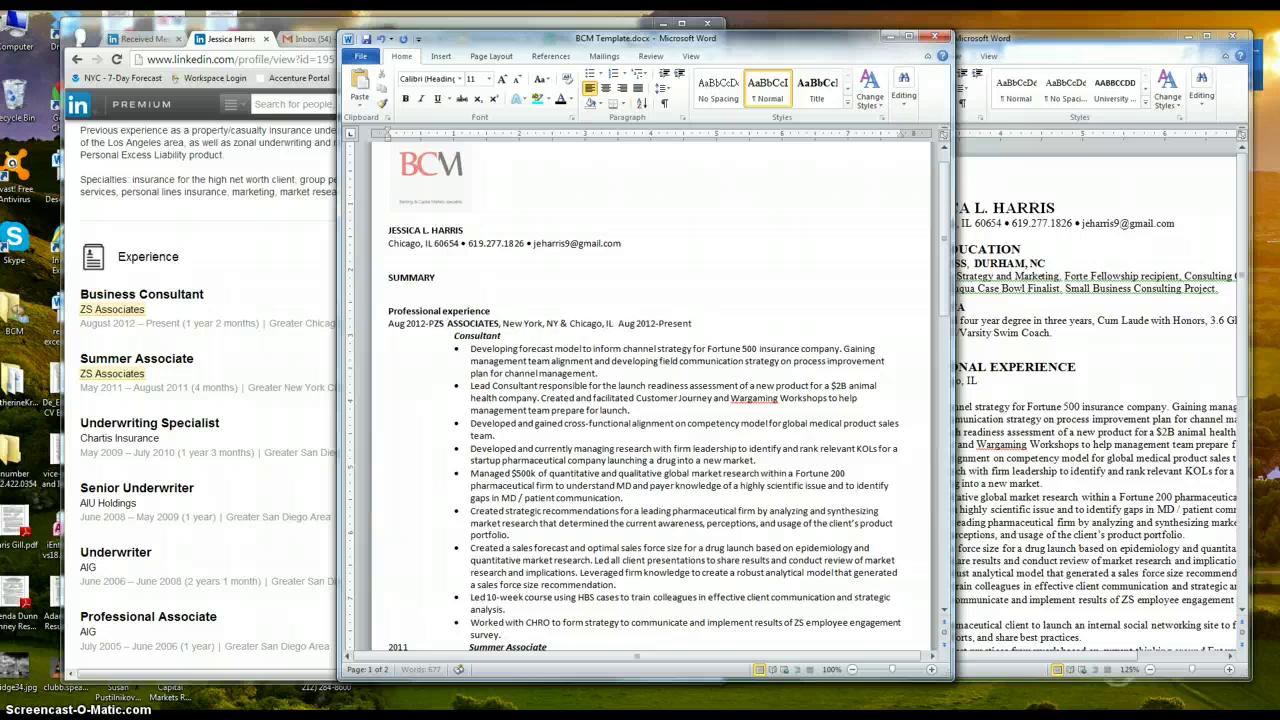
key(BackSpace)
key(BackSpace)
key(BackSpace)
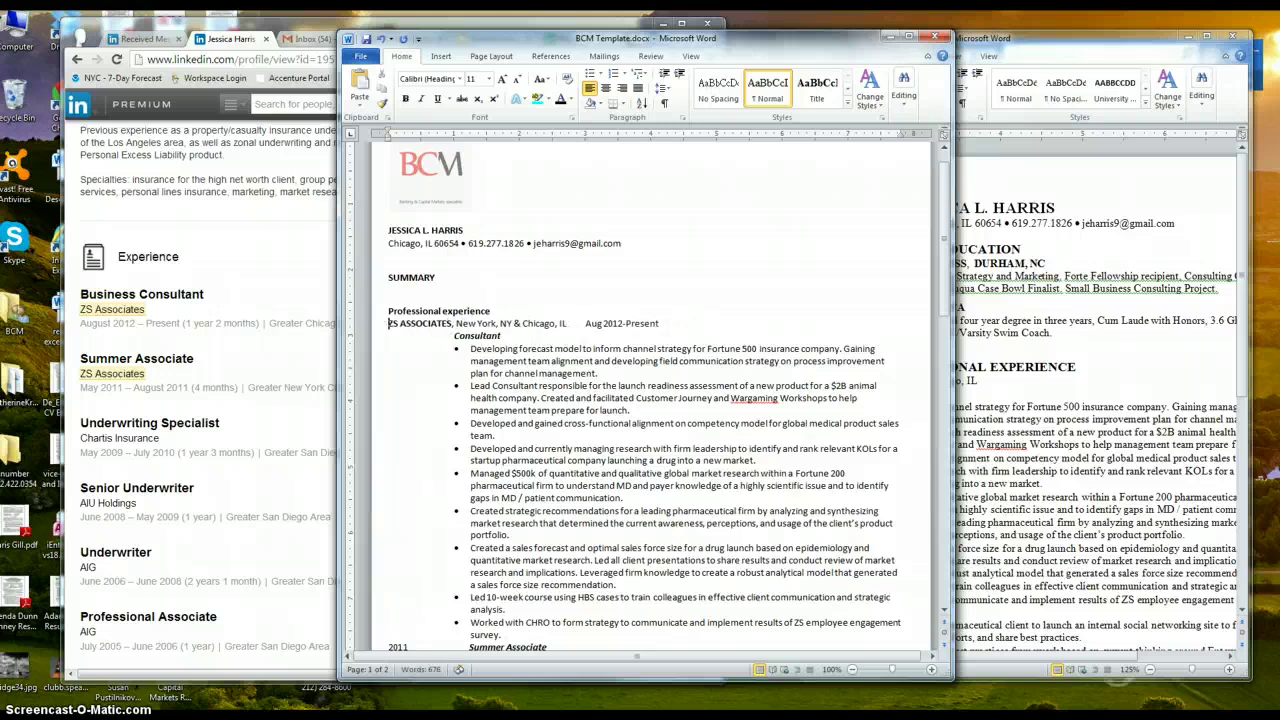
click(585, 323)
key(Tab)
key(Tab)
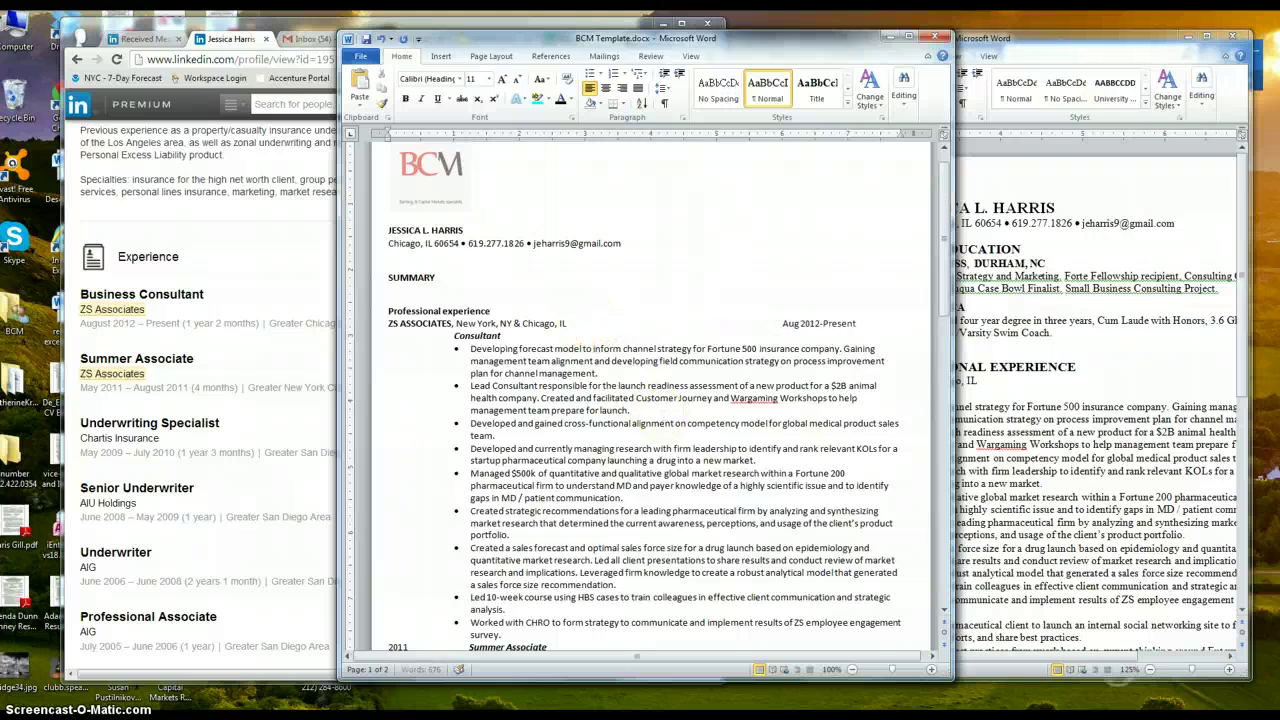
Delete the leading 2011 from the Summer Associate line, leaving May 2011 at the right margin
click(548, 437)
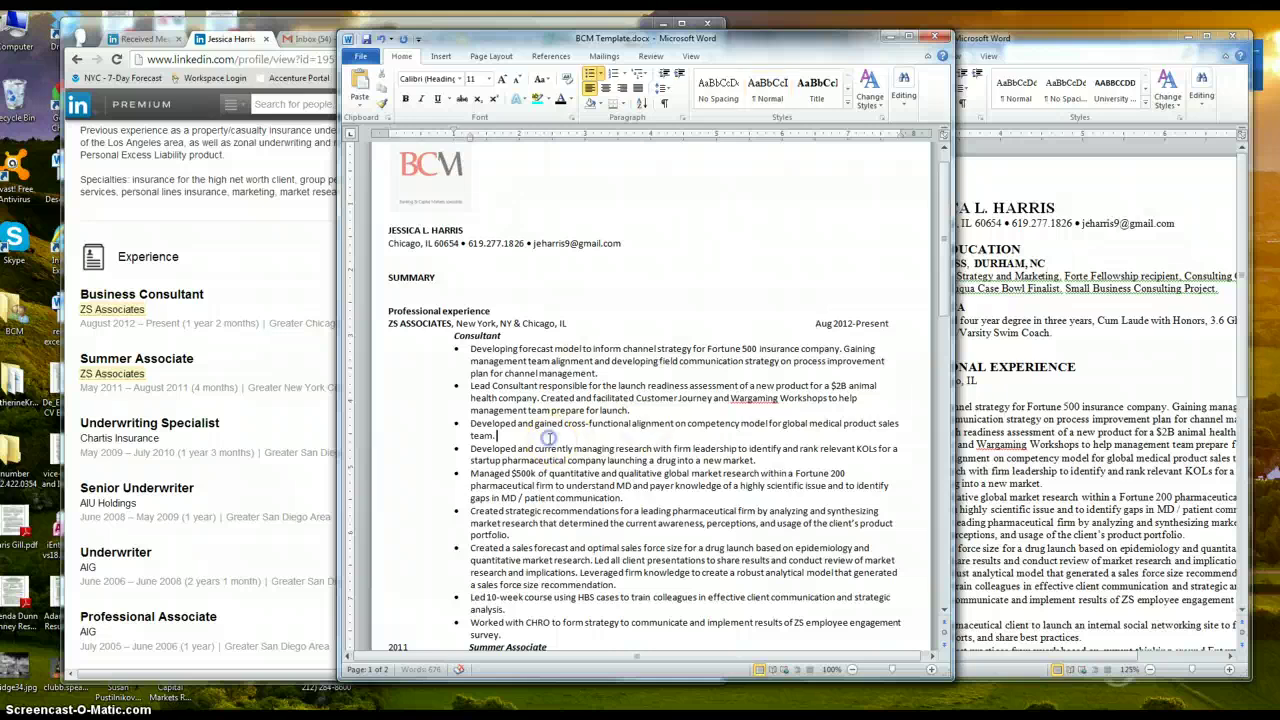
scroll(548, 437, down, 5)
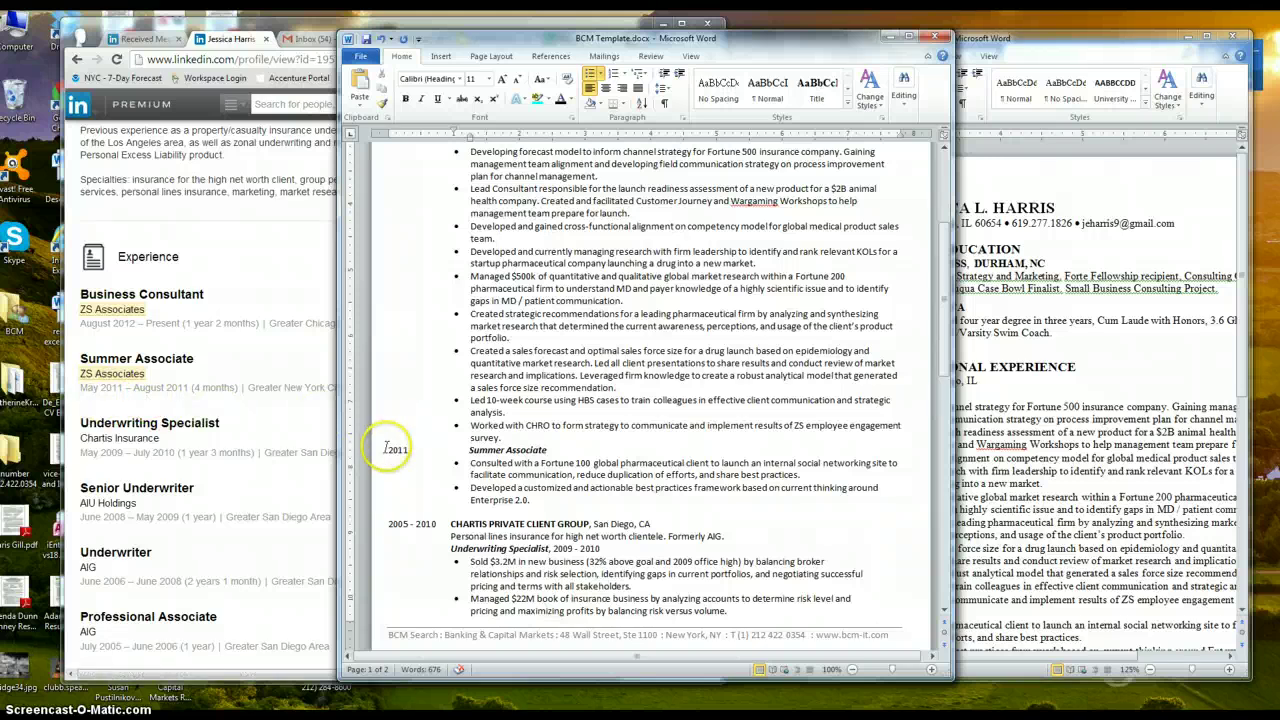
click(395, 450)
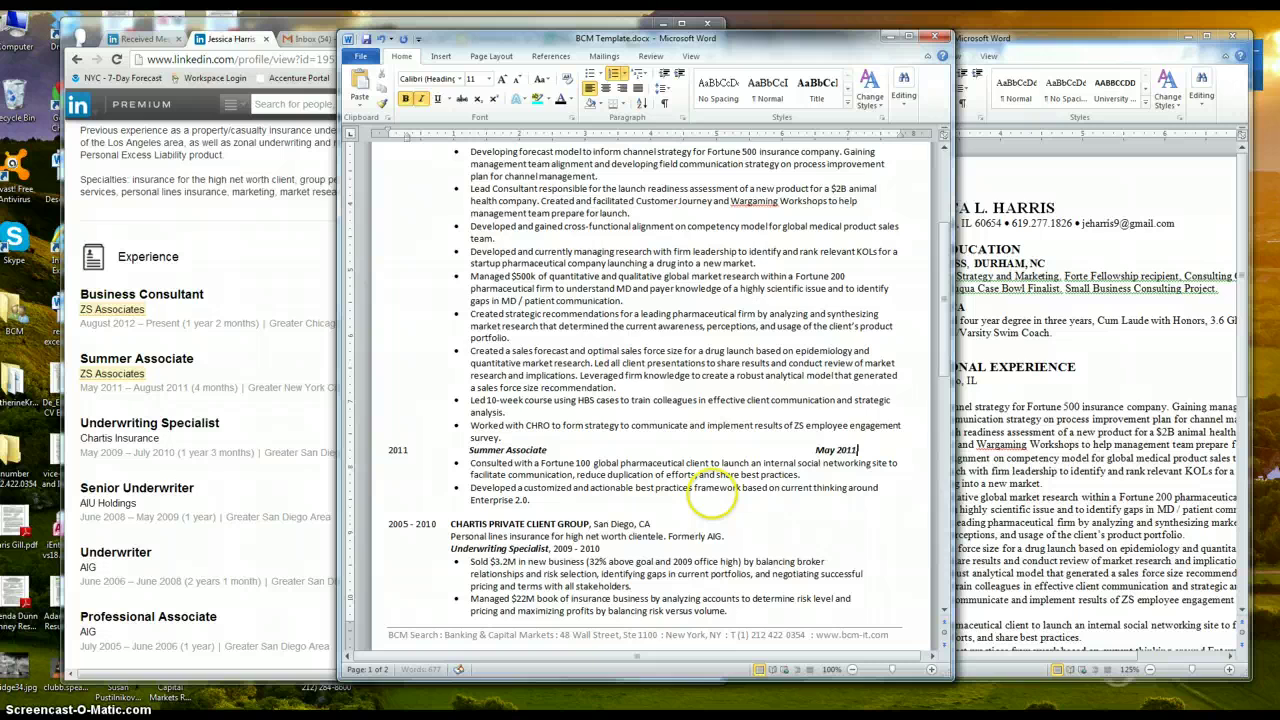
scroll(737, 371, up, 4)
scroll(743, 443, down, 2)
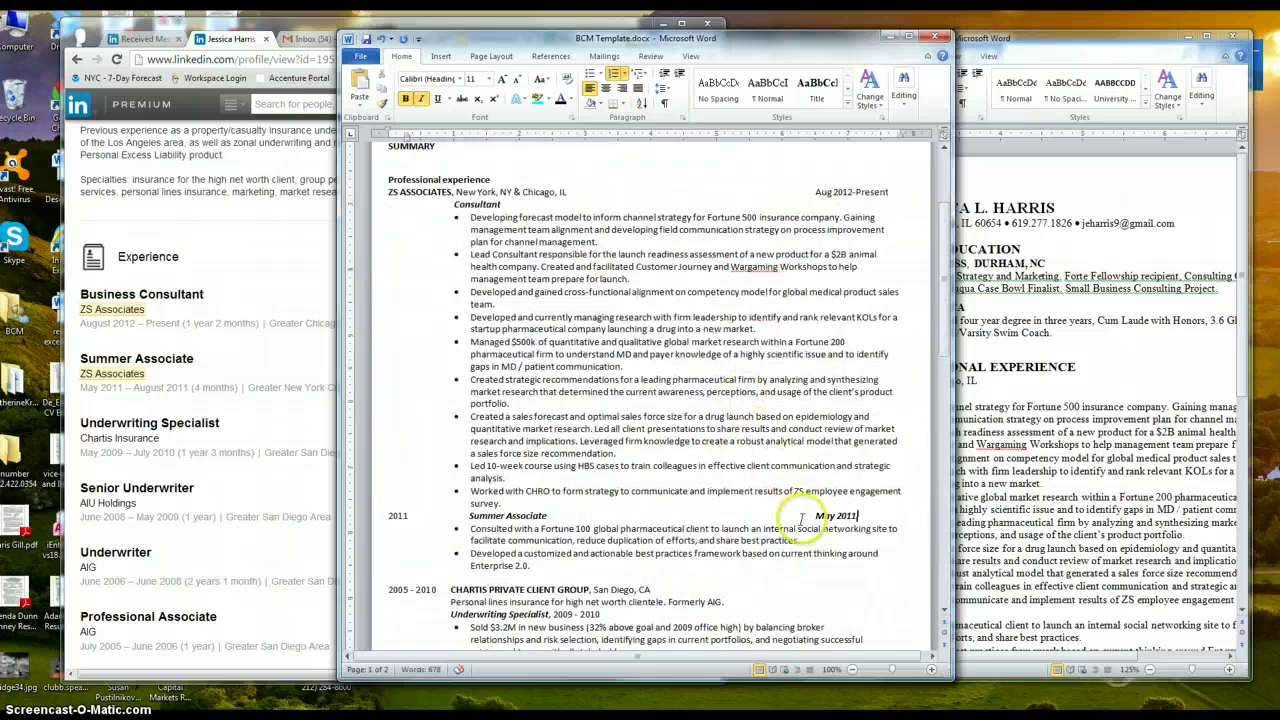
click(813, 516)
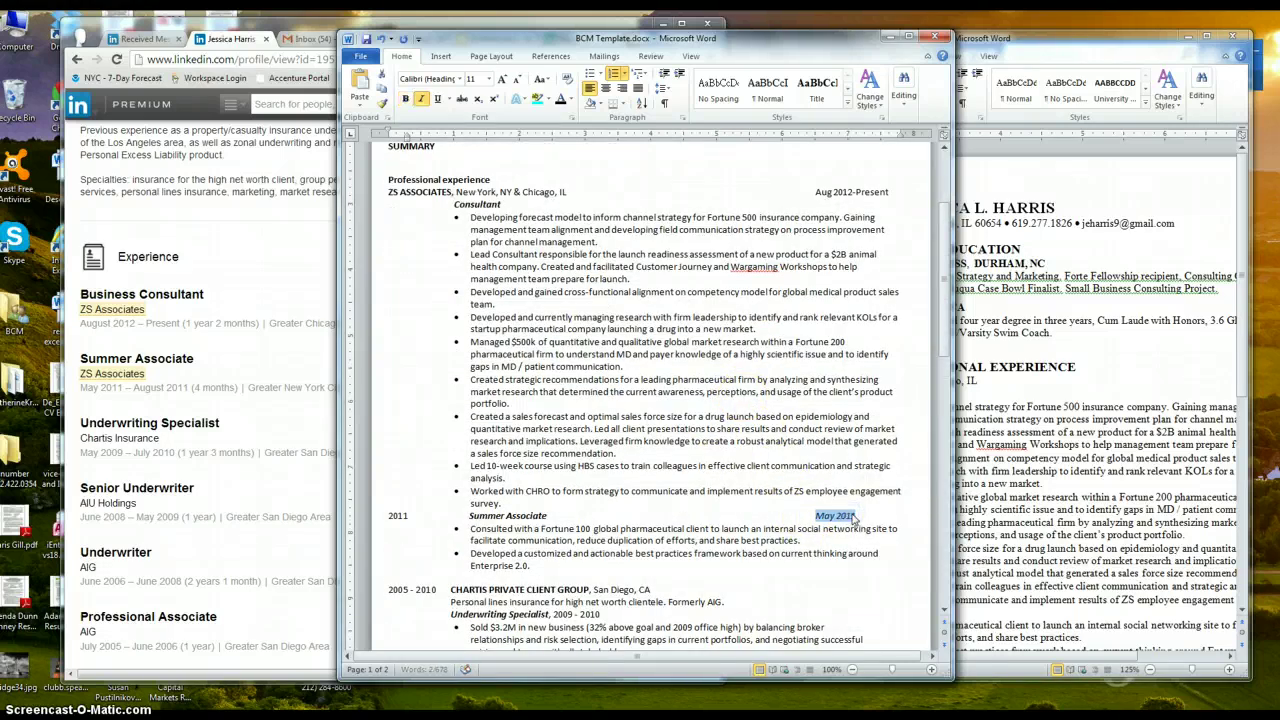
drag(408, 515, 470, 526)
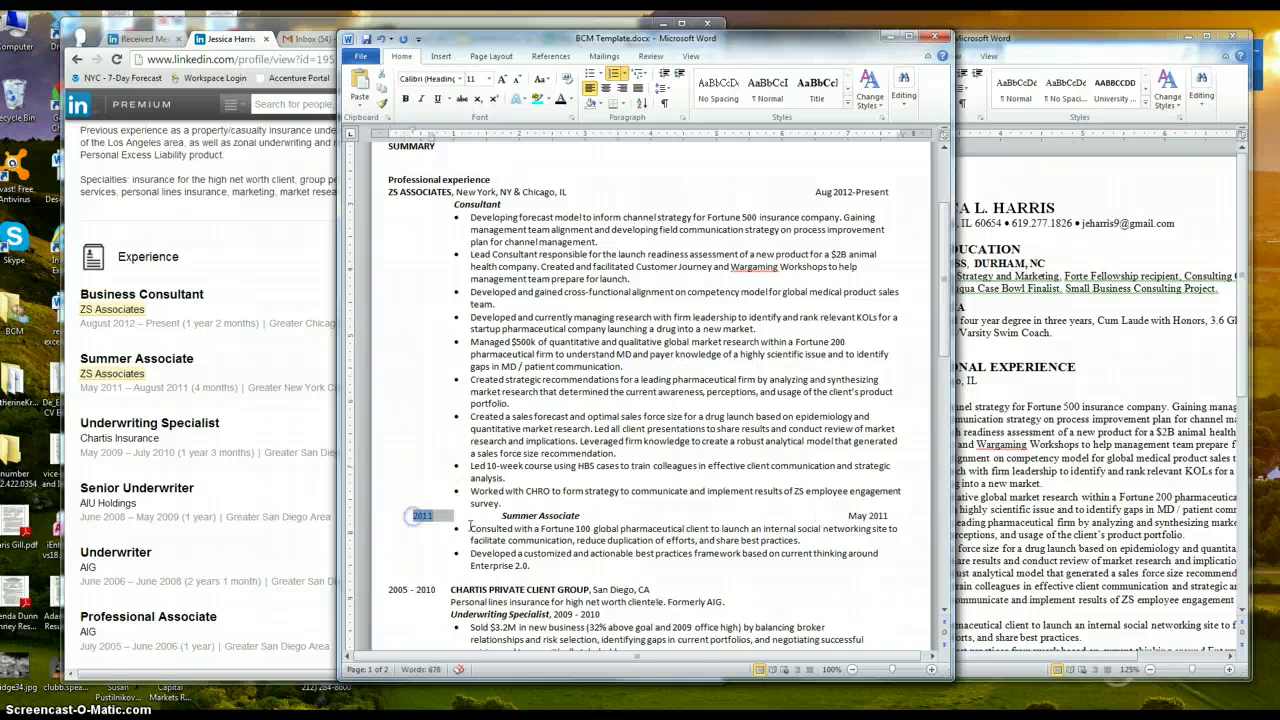
key(BackSpace)
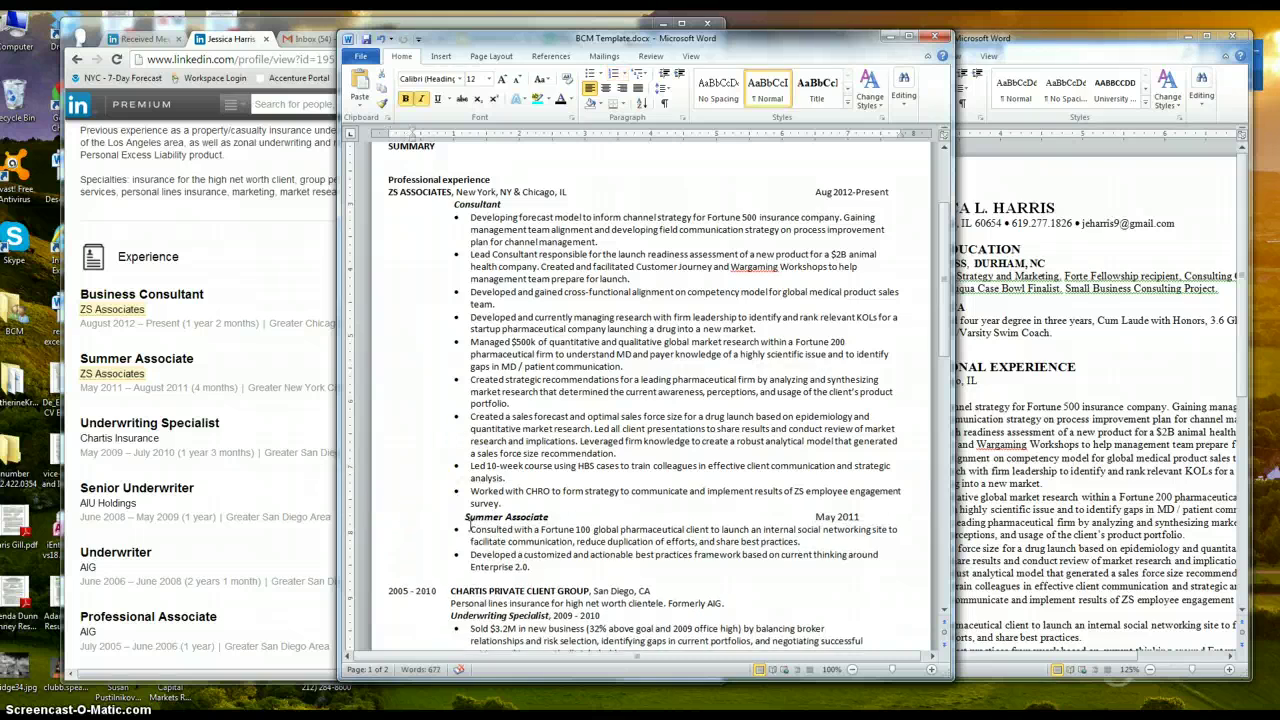
scroll(614, 543, down, 2)
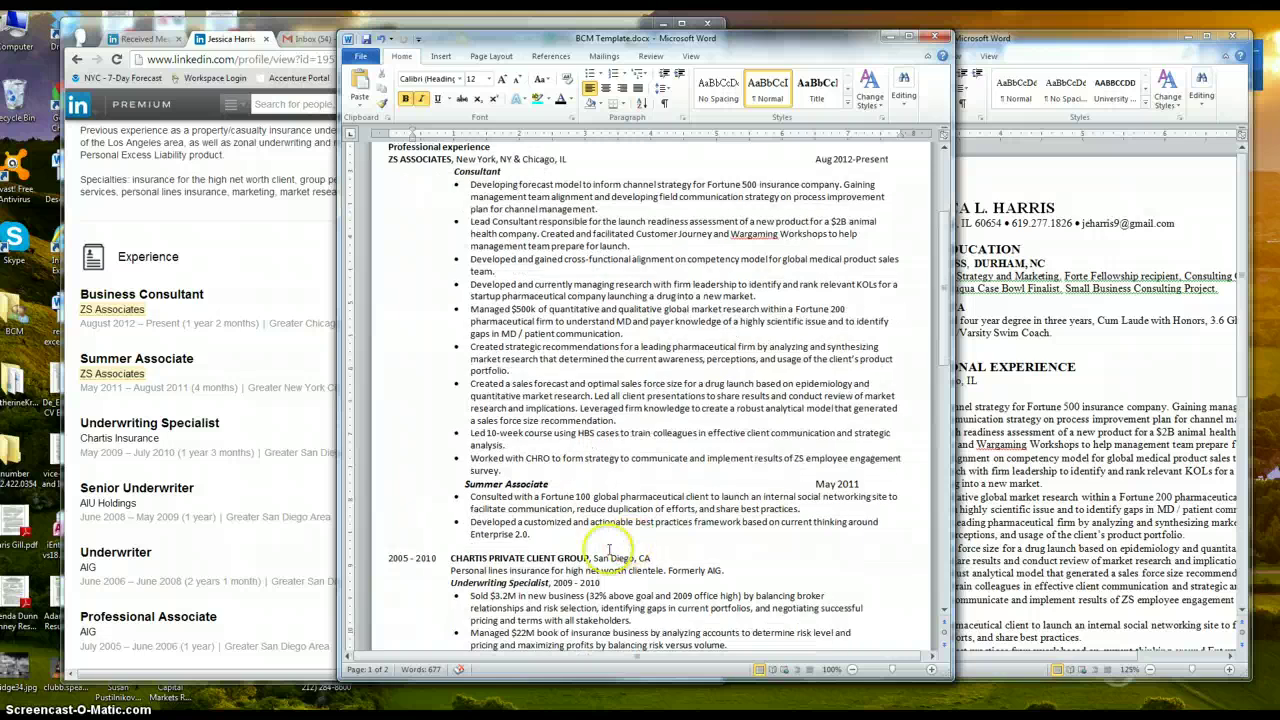
click(411, 537)
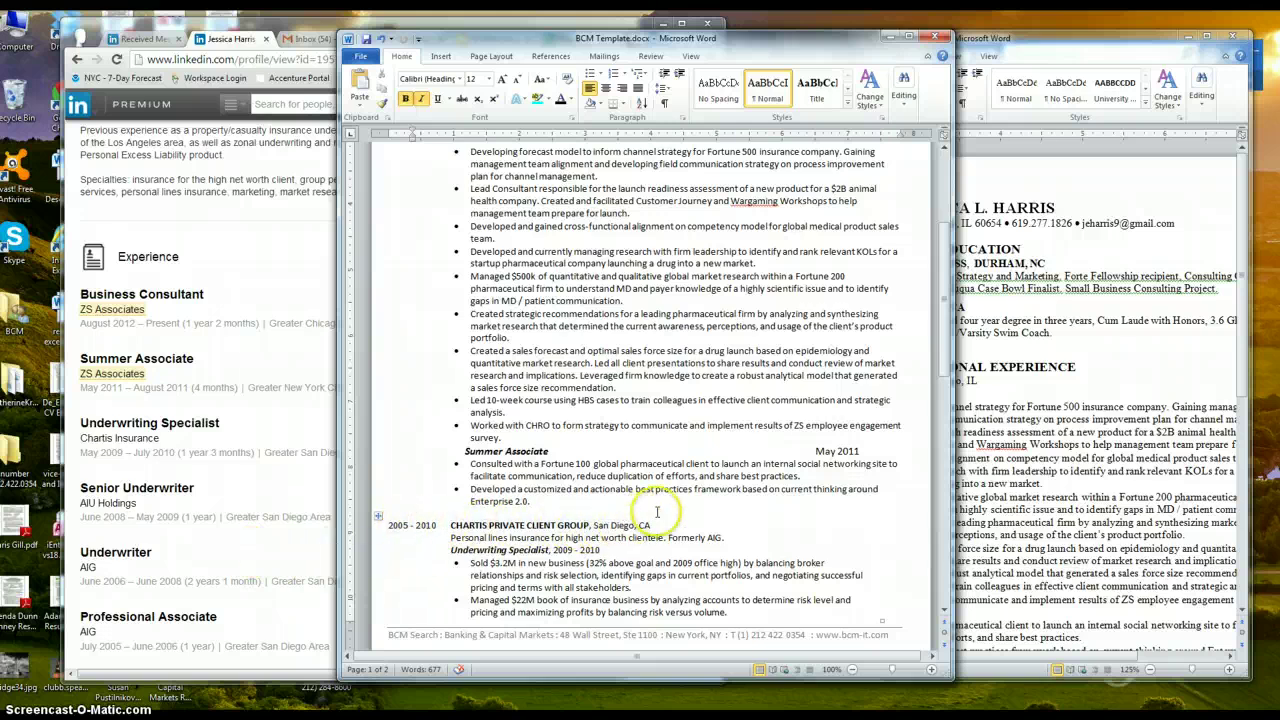
scroll(565, 465, up, 3)
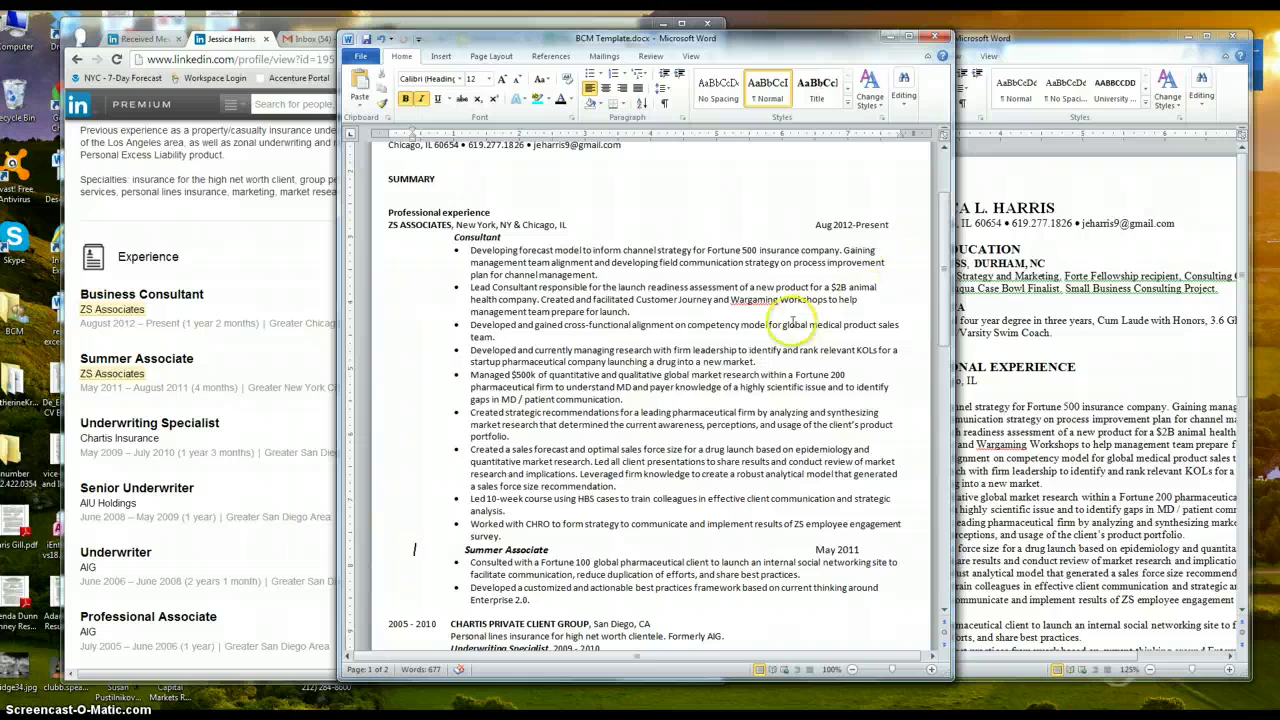
Check the Chartis Private Client Group job dates on the LinkedIn profile
click(680, 436)
scroll(600, 480, down, 2)
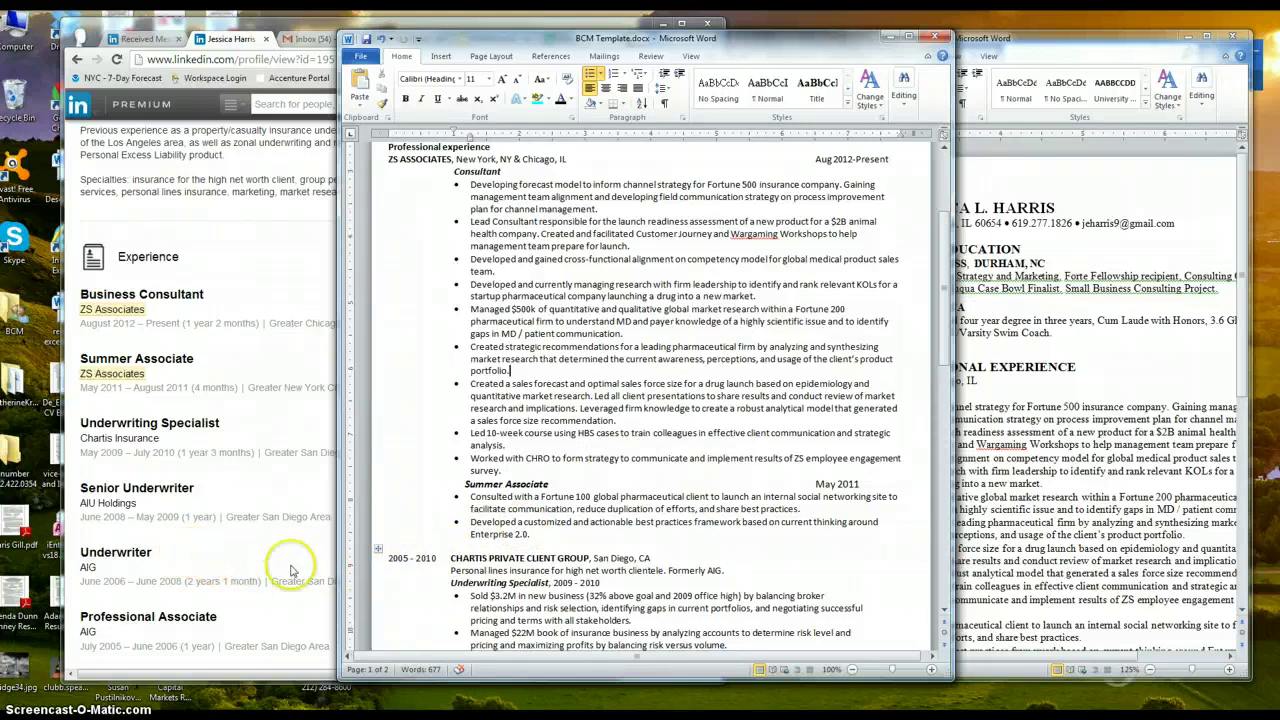
scroll(463, 567, down, 7)
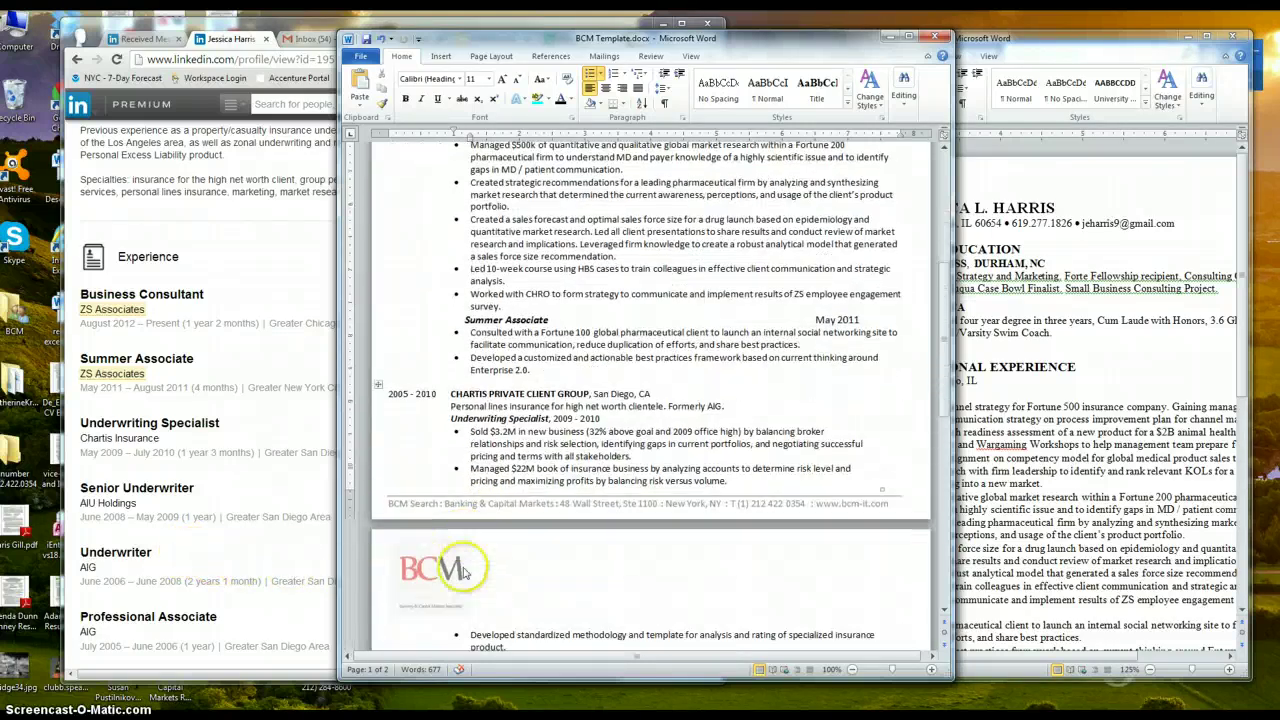
scroll(531, 527, down, 2)
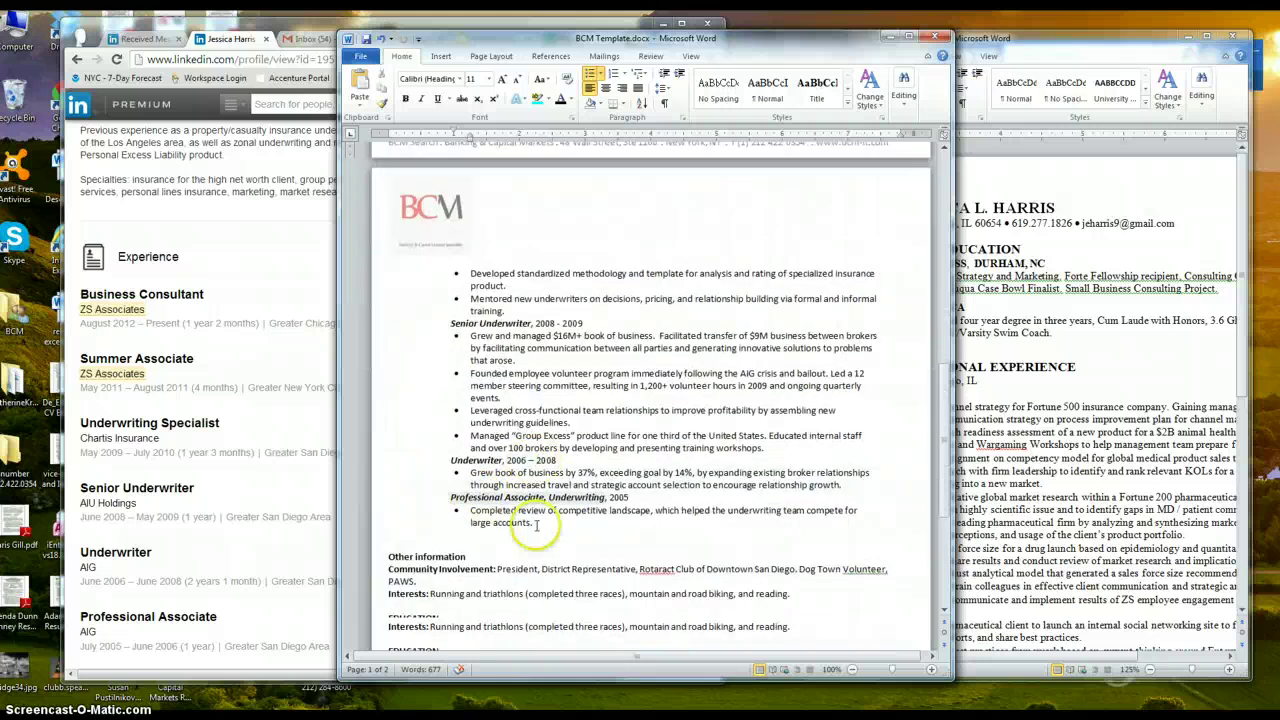
scroll(534, 525, up, 5)
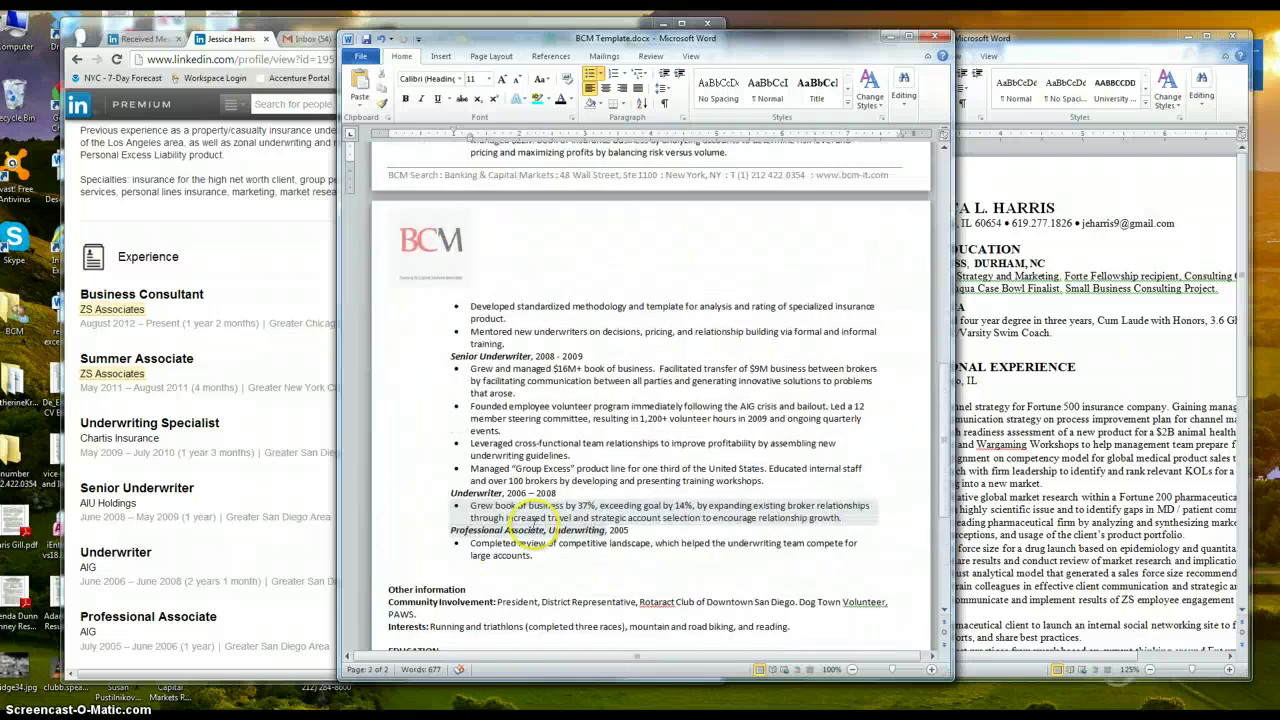
scroll(531, 462, up, 2)
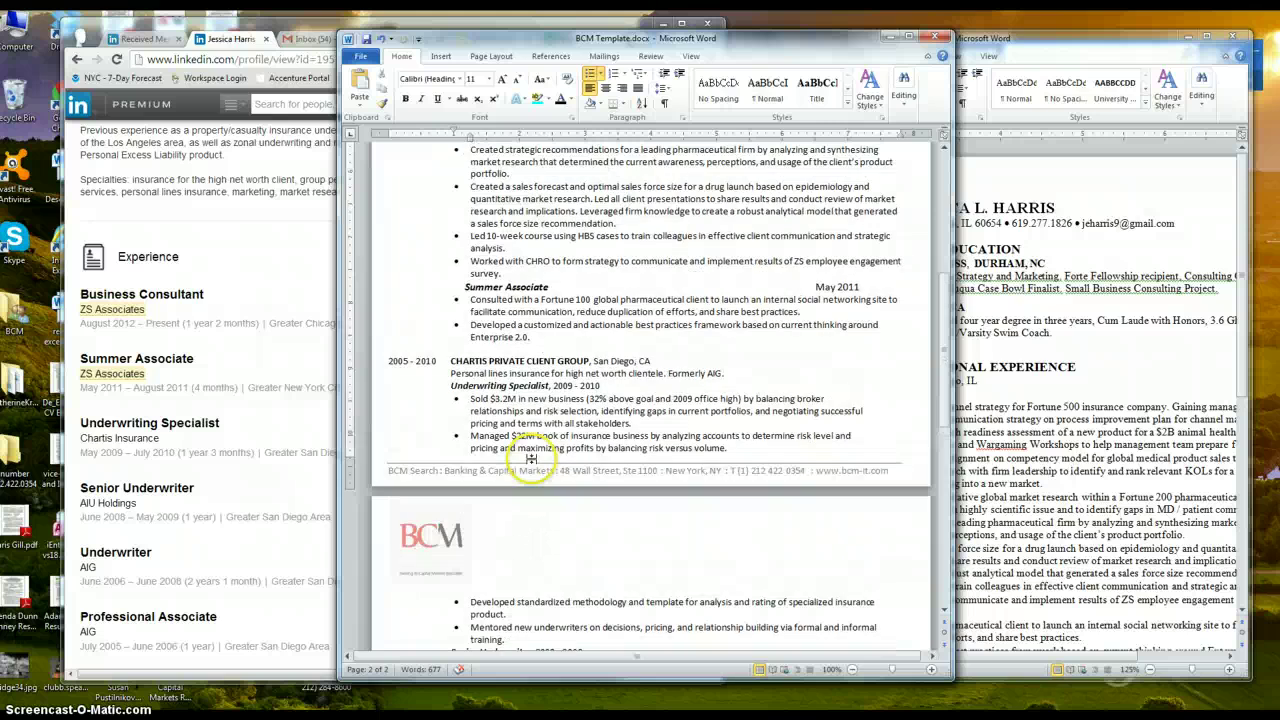
click(258, 497)
scroll(258, 497, down, 2)
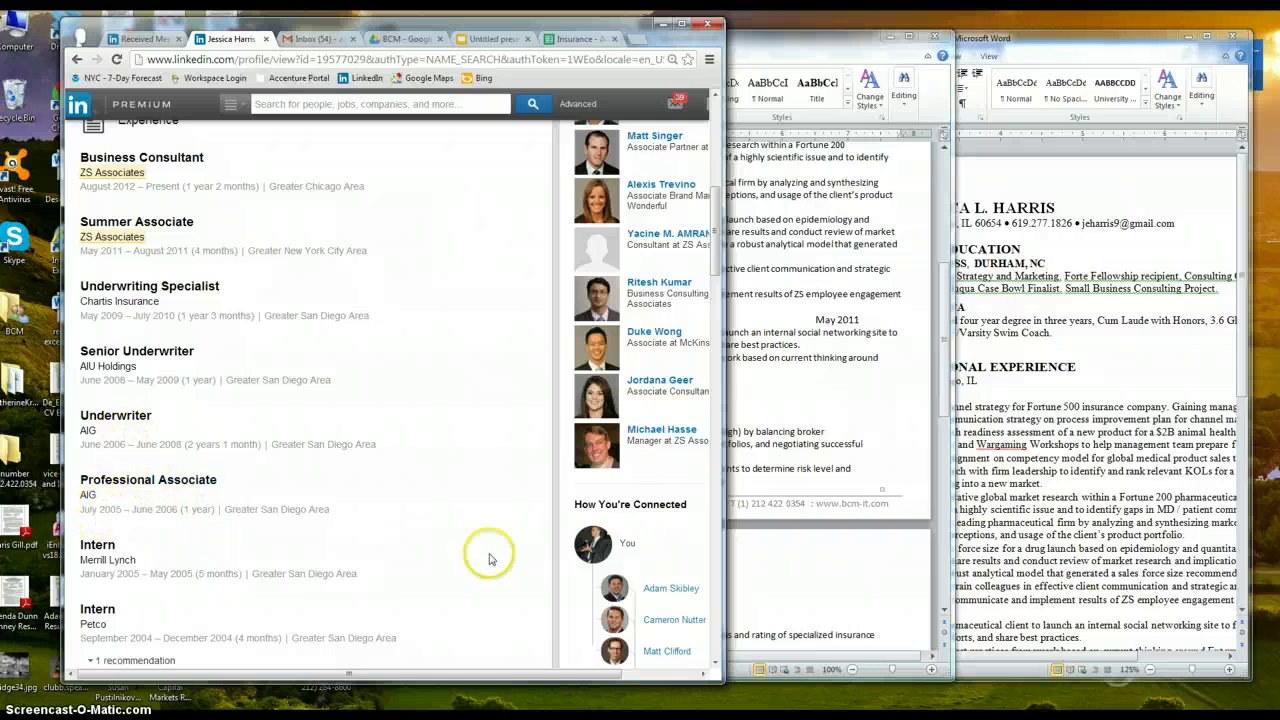
click(806, 411)
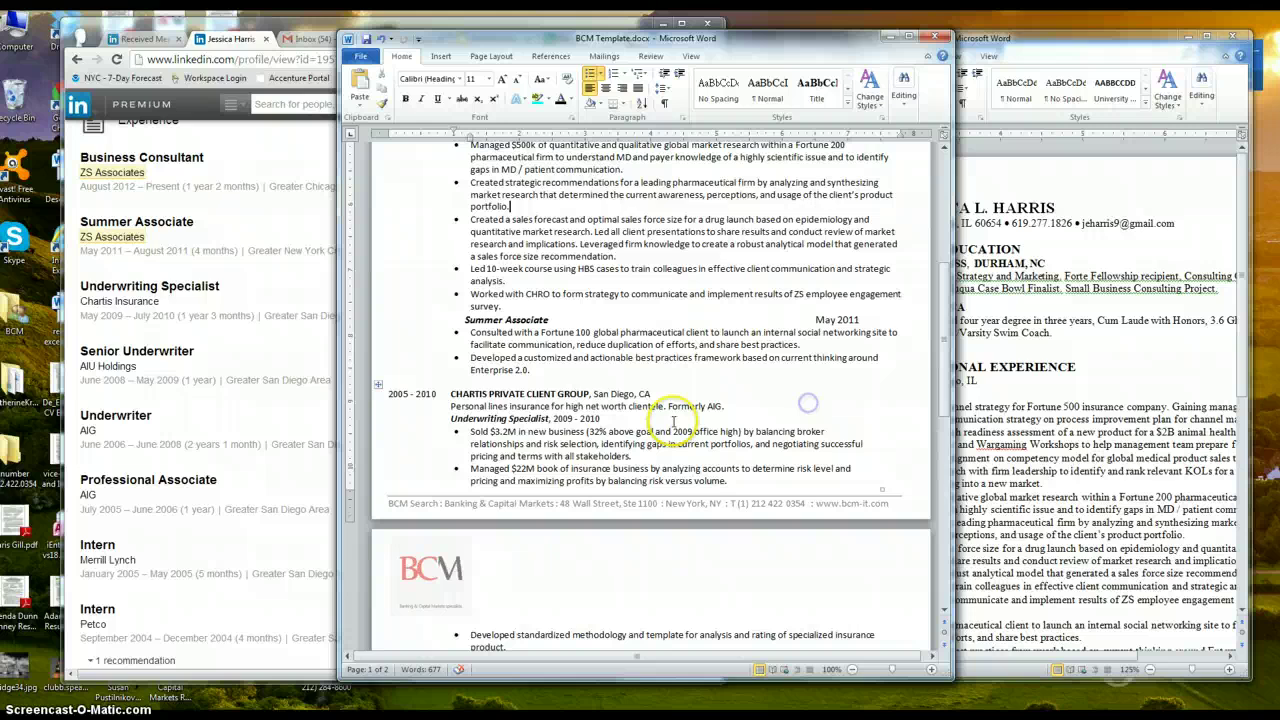
Paste the date after San Diego, CA as Jul 2005 – Jul 2010 and remove the old leading date
click(437, 394)
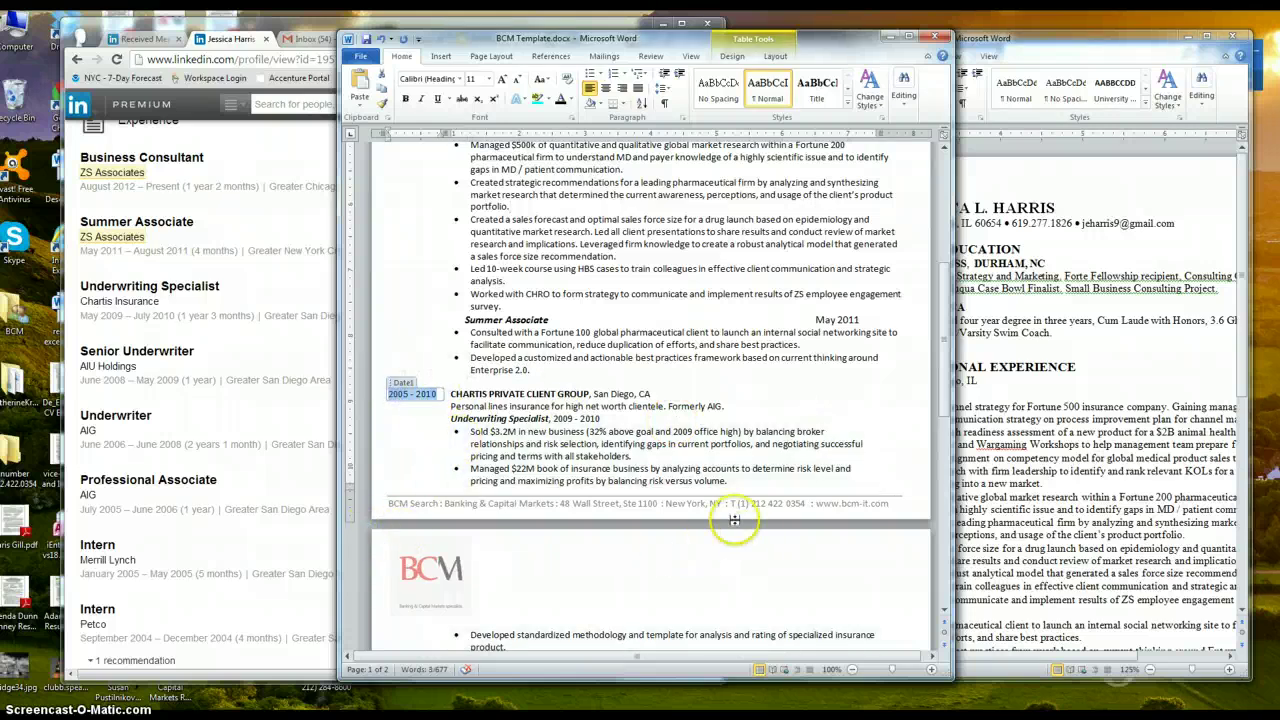
click(741, 395)
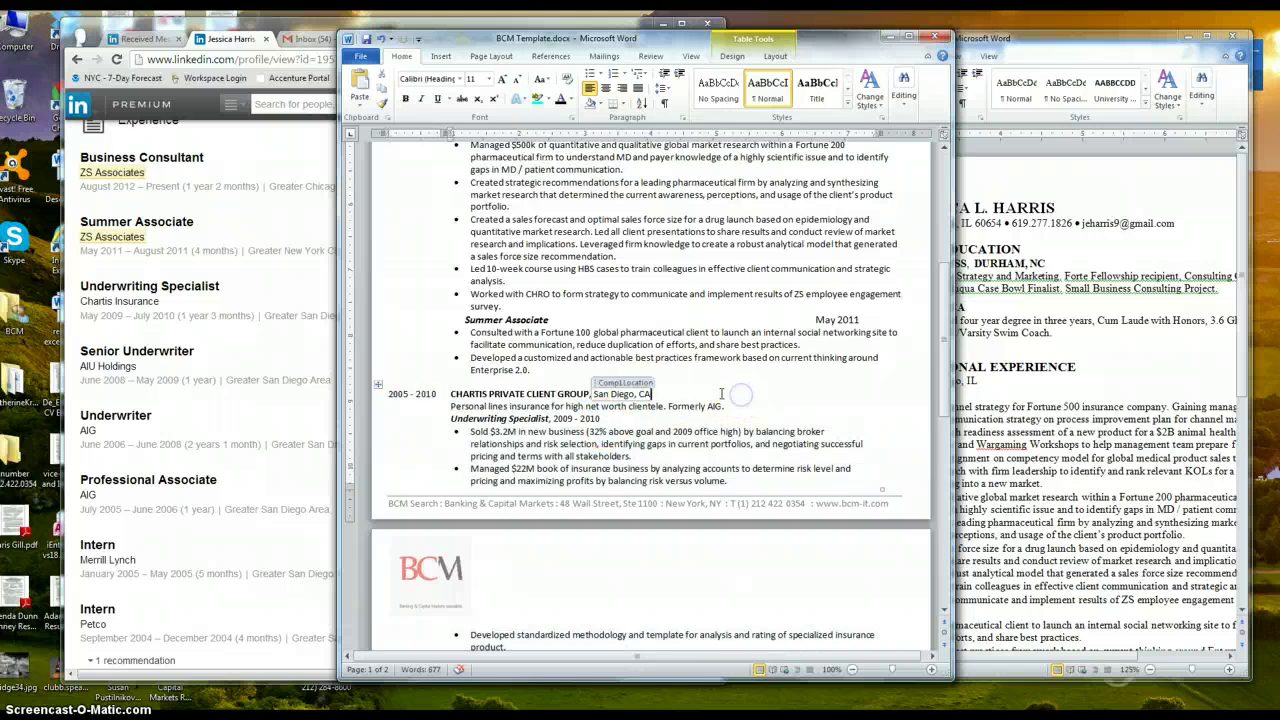
click(670, 395)
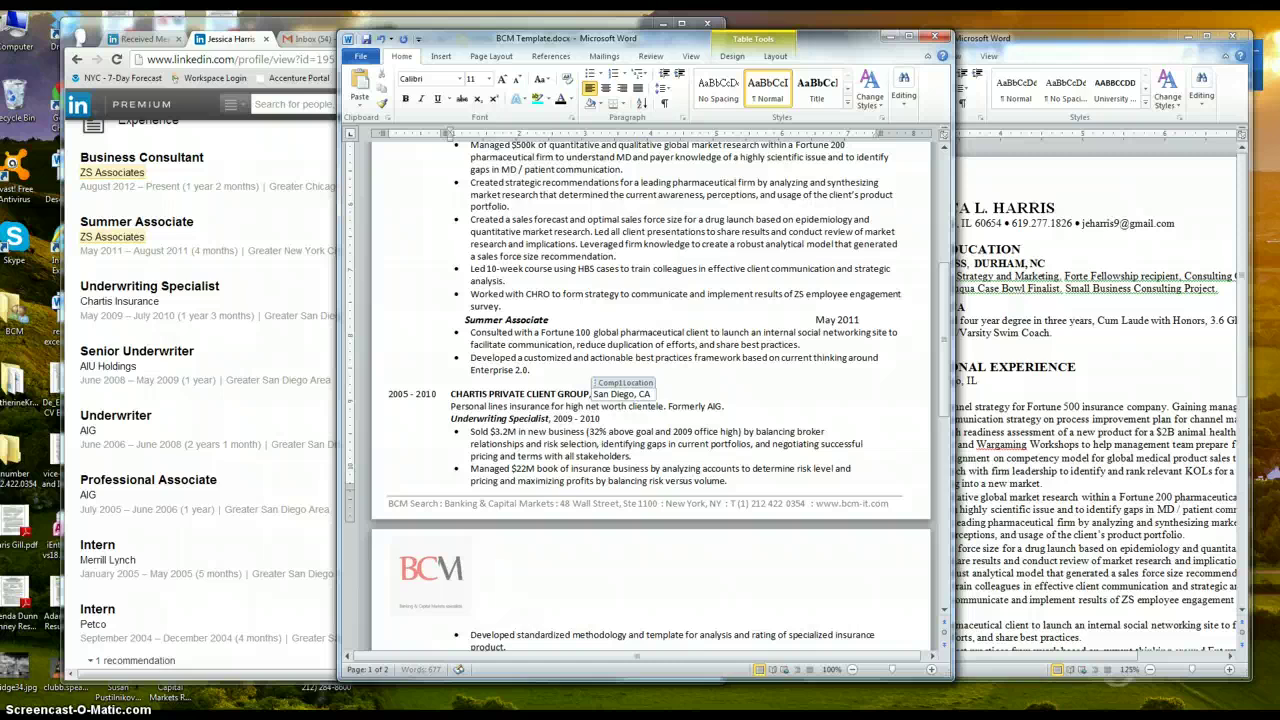
click(677, 395)
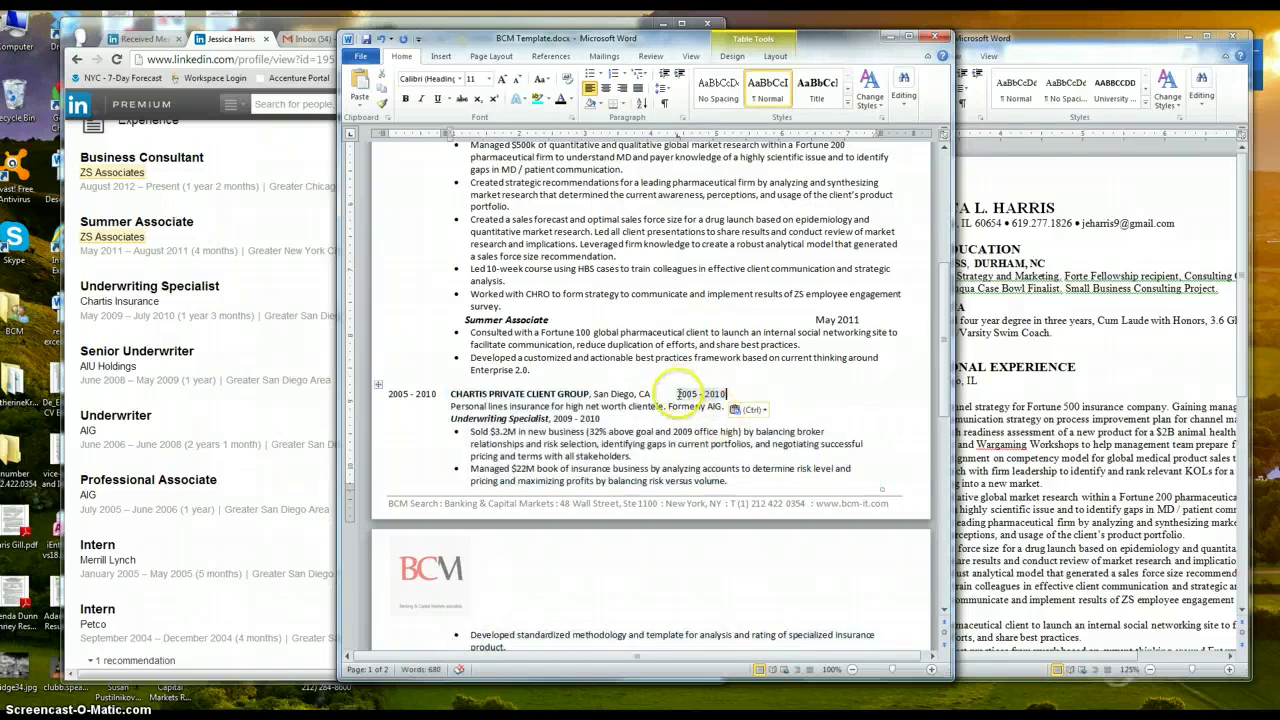
text(2005 - 2010)
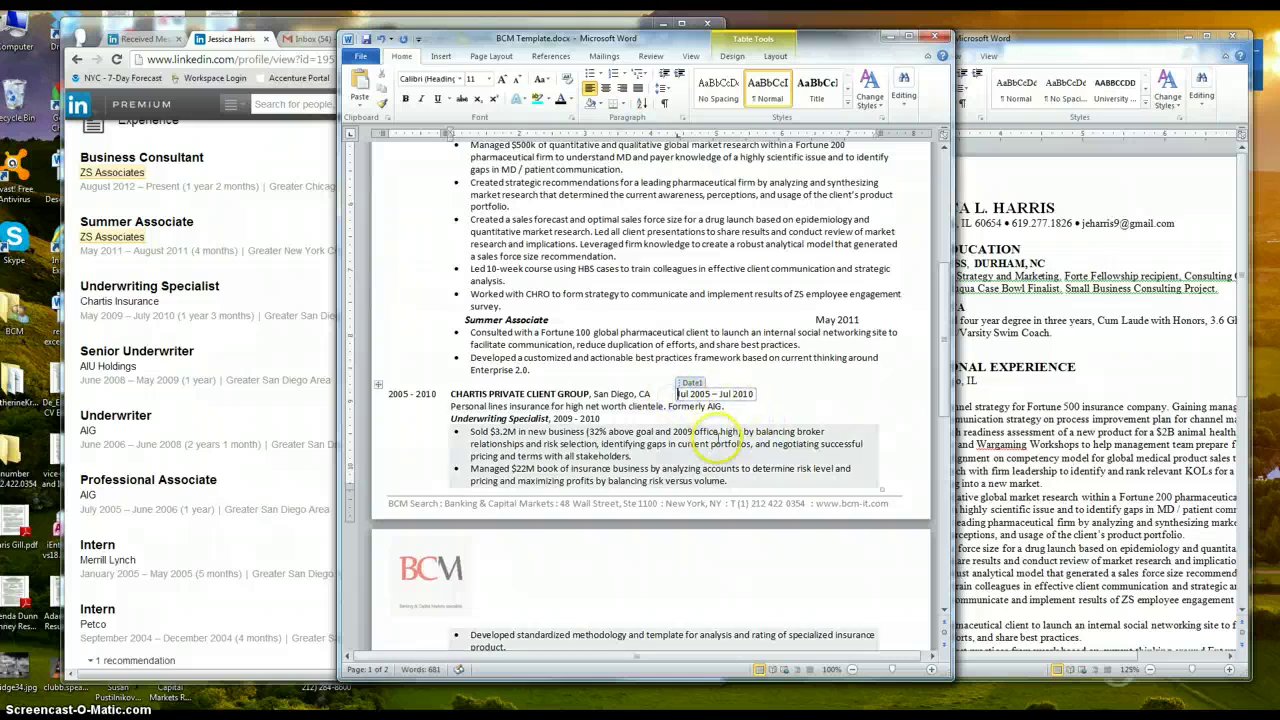
click(680, 393)
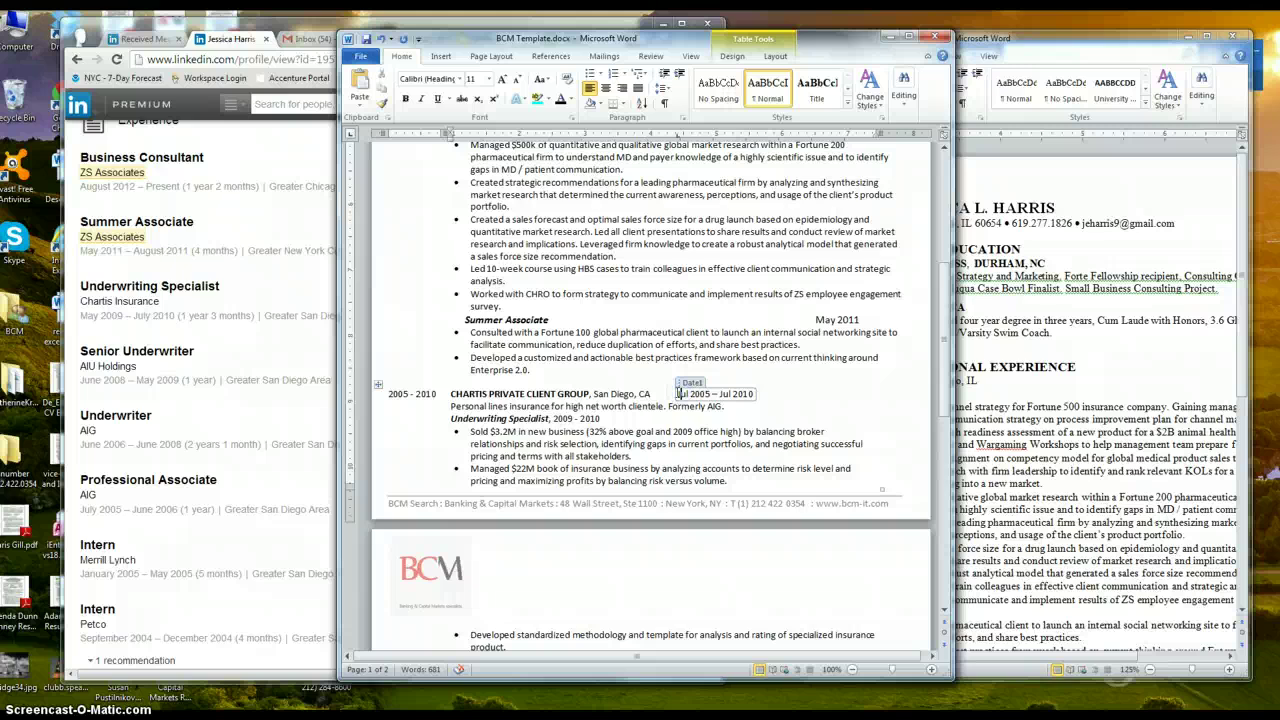
double_click(679, 393)
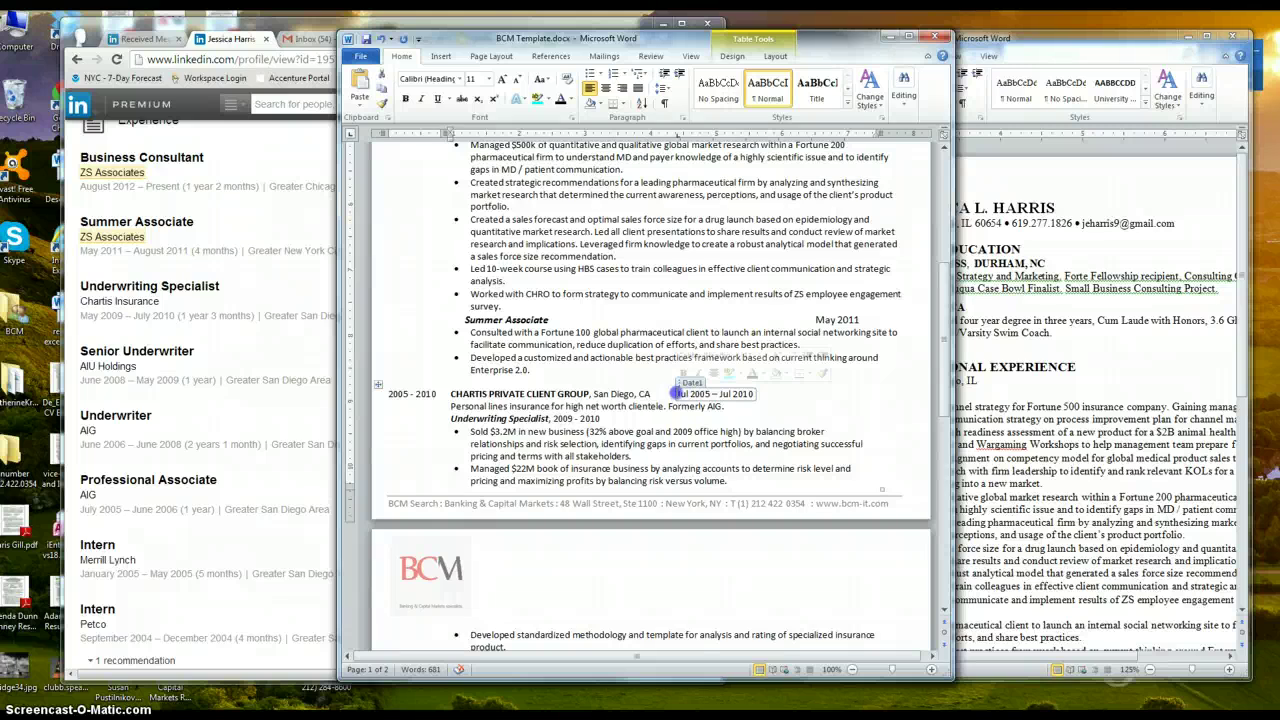
click(670, 393)
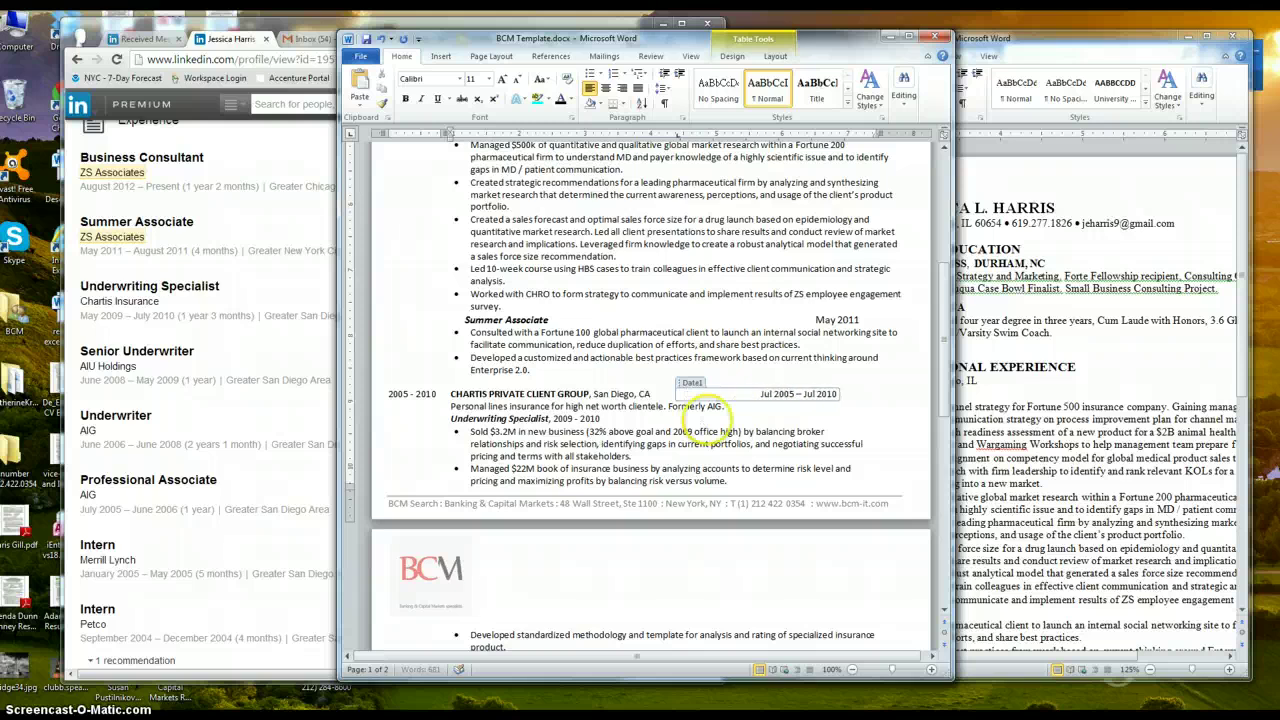
click(660, 385)
click(430, 395)
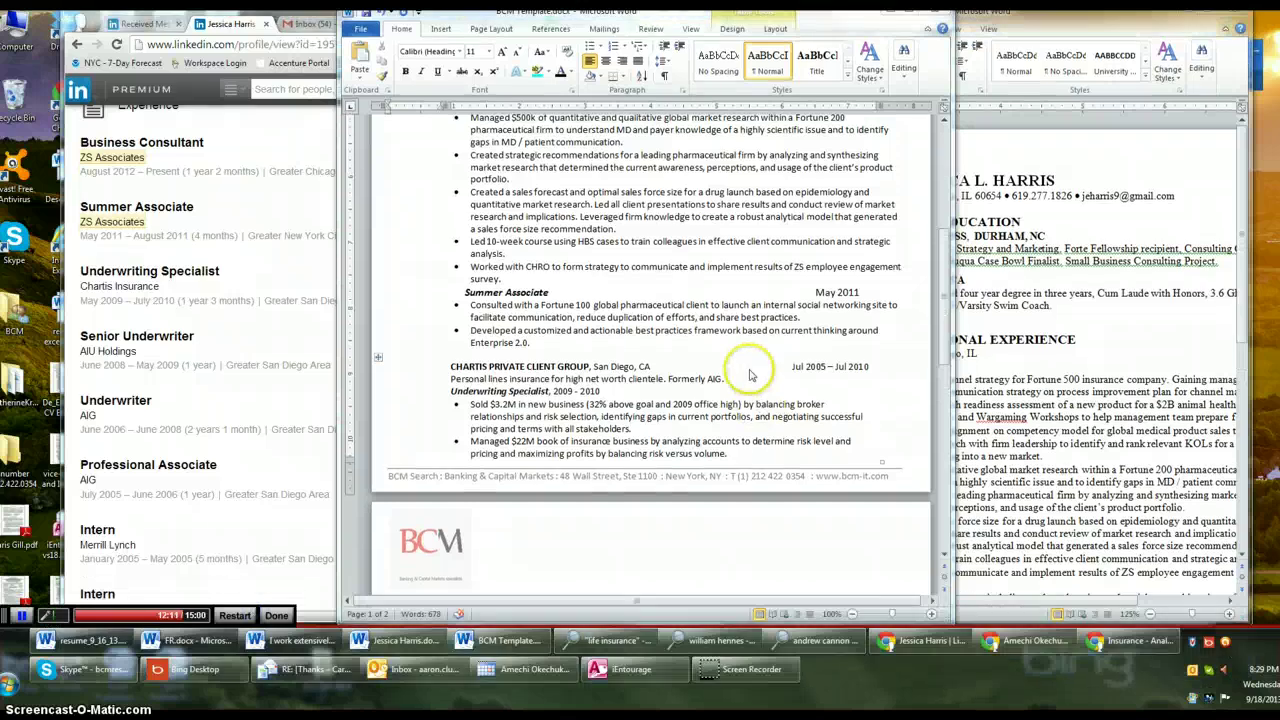
click(749, 369)
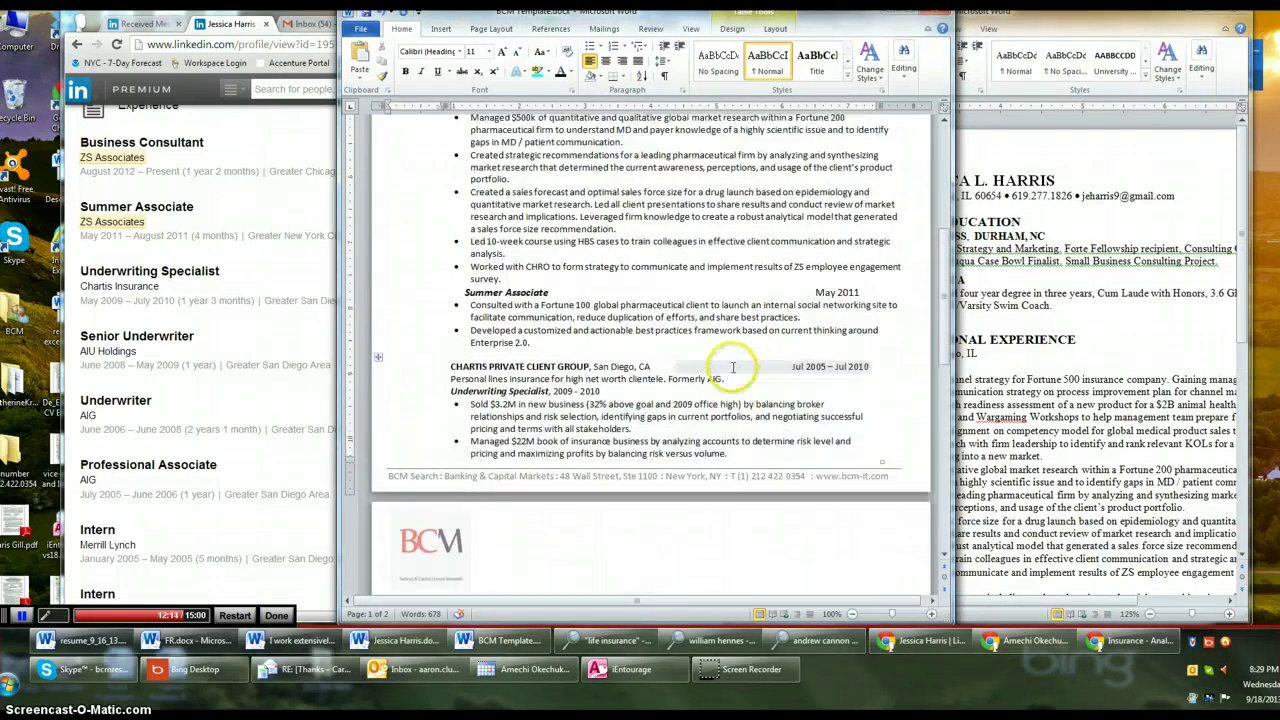
Align the Chartis heading's Jul 2005 – Jul 2010 dates at the right margin
click(451, 367)
click(465, 360)
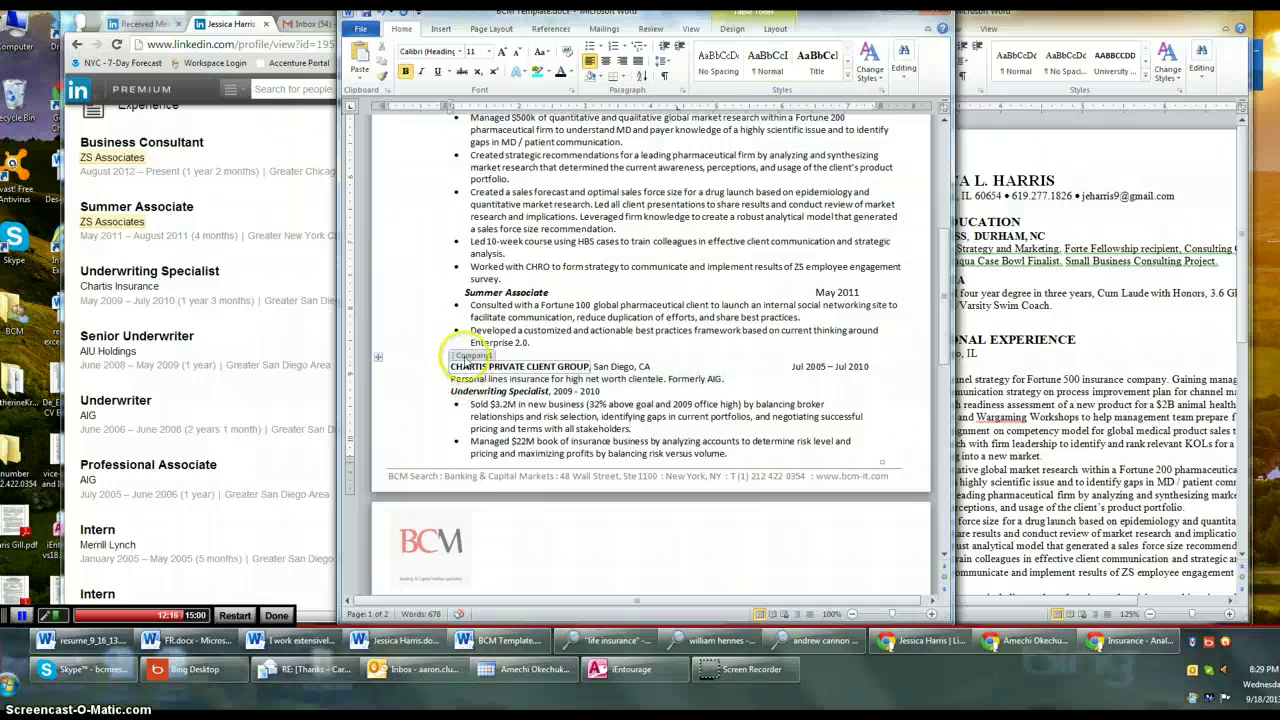
drag(943, 300, 948, 201)
click(434, 263)
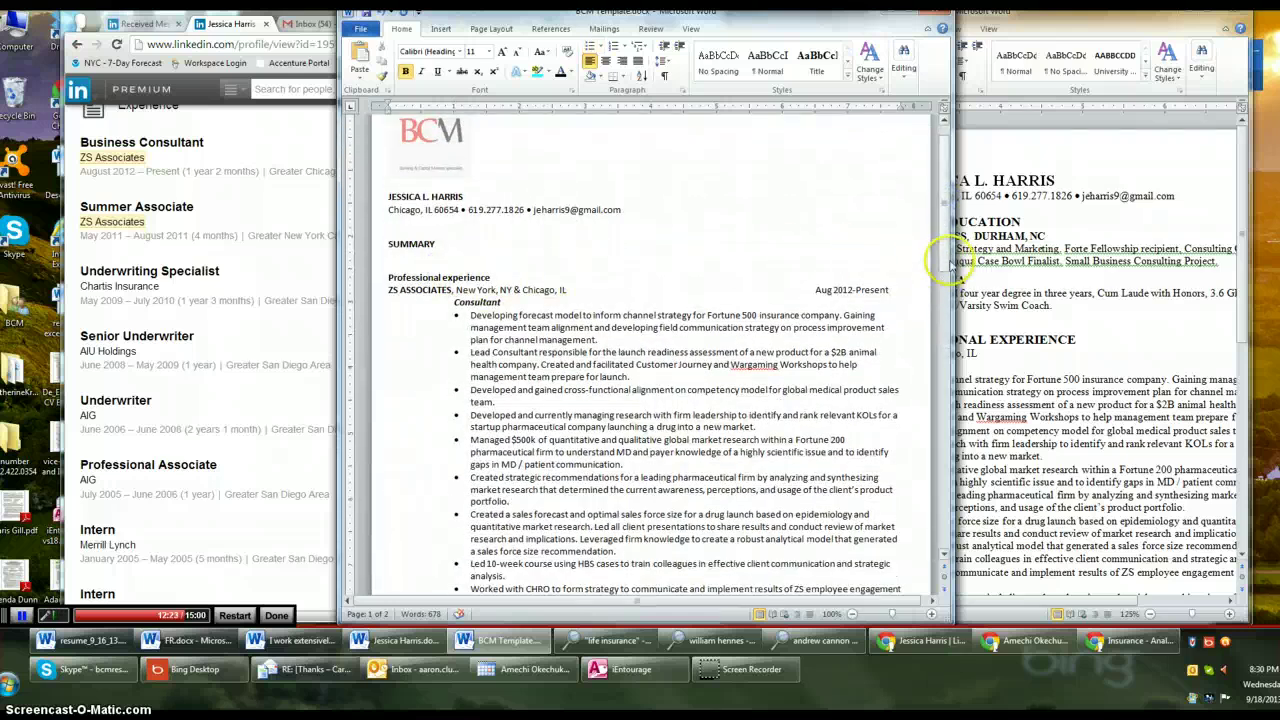
drag(948, 200, 945, 258)
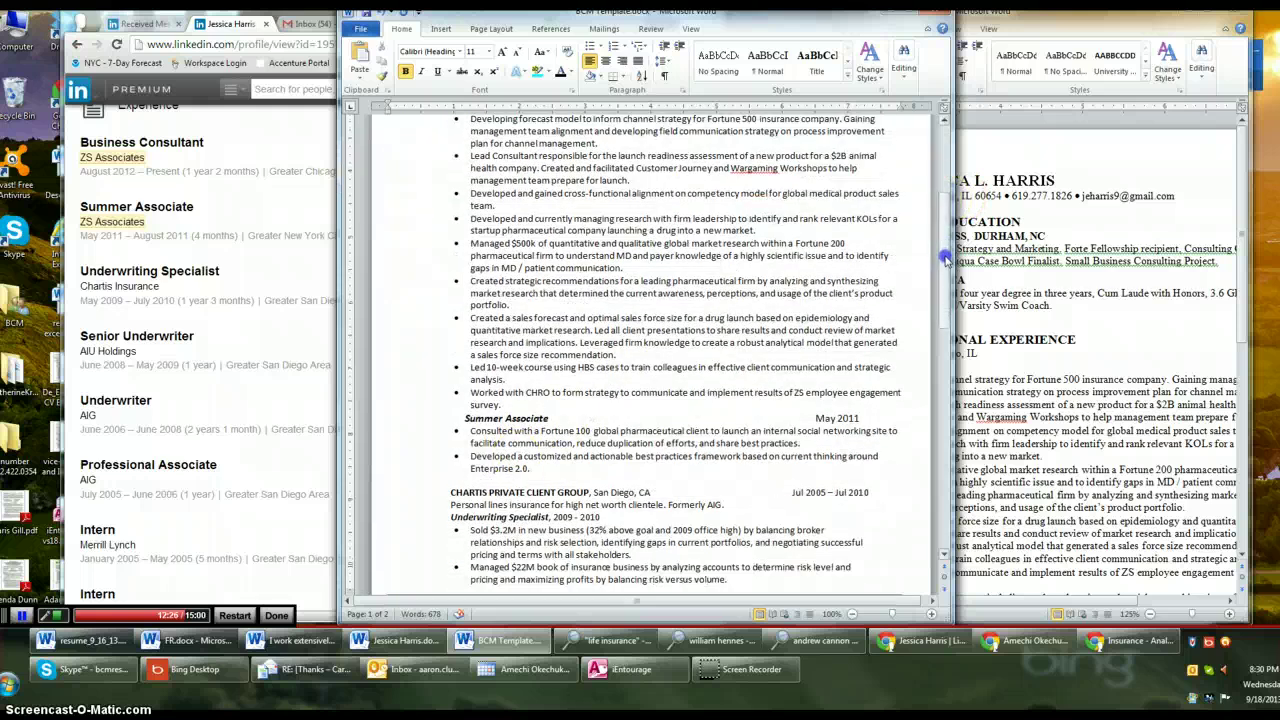
Insert blank lines after Enterprise 2.0., before Summer Associate, and above Professional experience
click(645, 468)
key(Return)
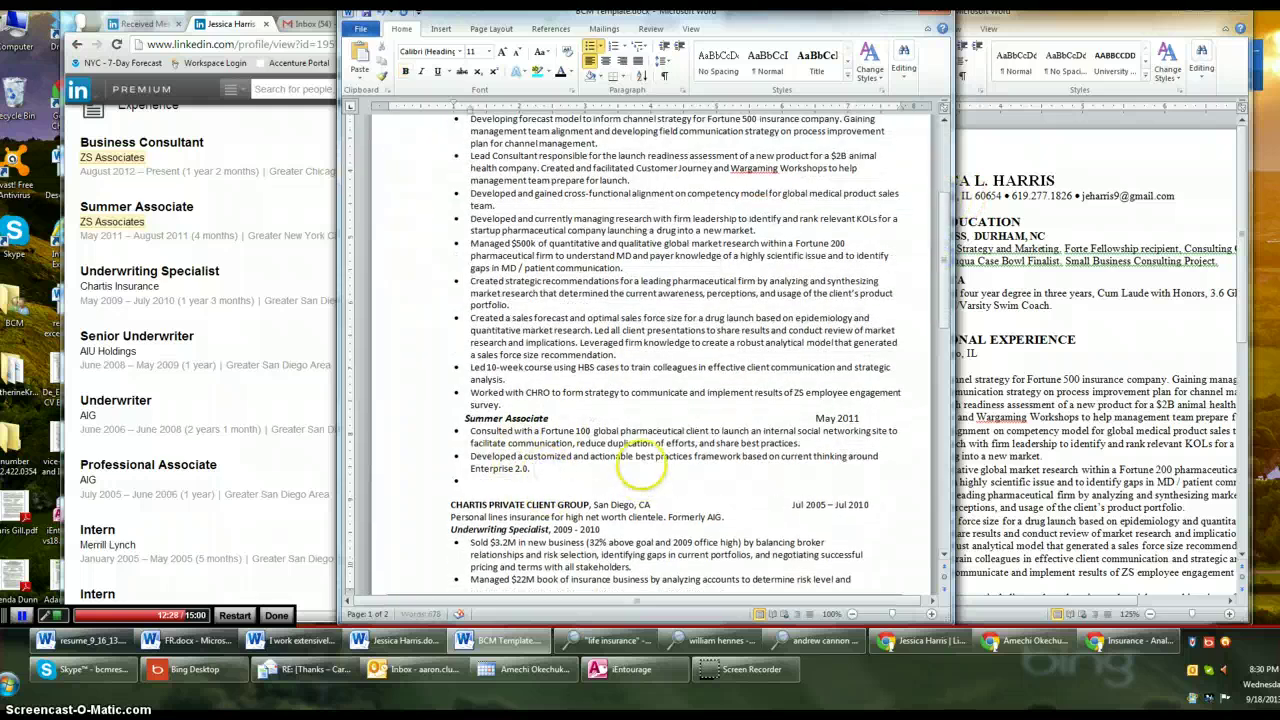
key(Return)
key(Return)
key(Return)
key(Return)
key(Return)
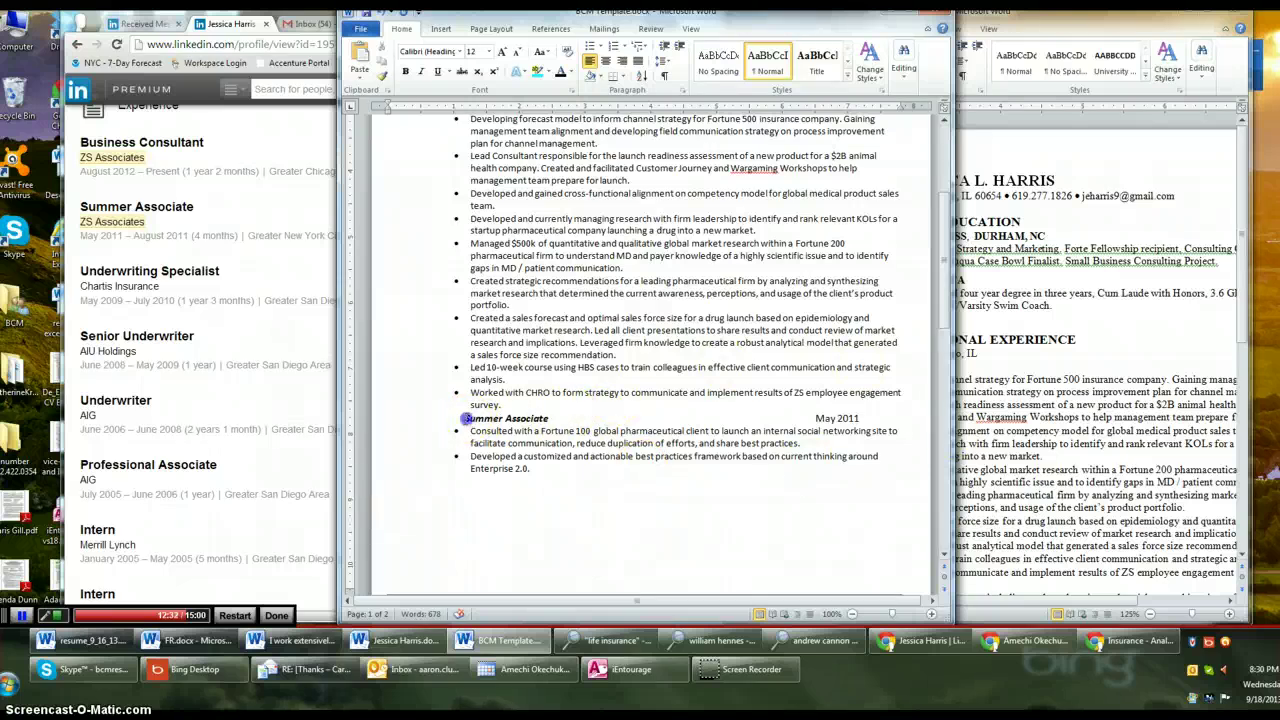
click(465, 418)
key(Return)
scroll(566, 428, up, 5)
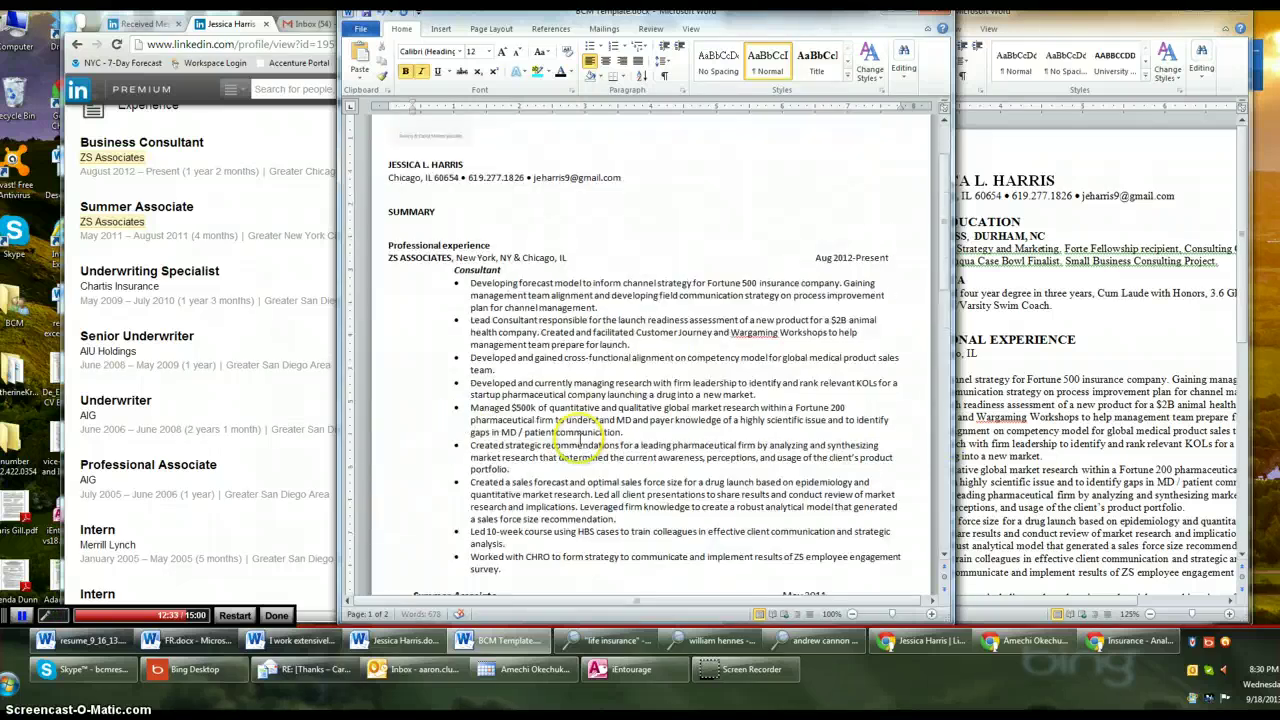
click(388, 278)
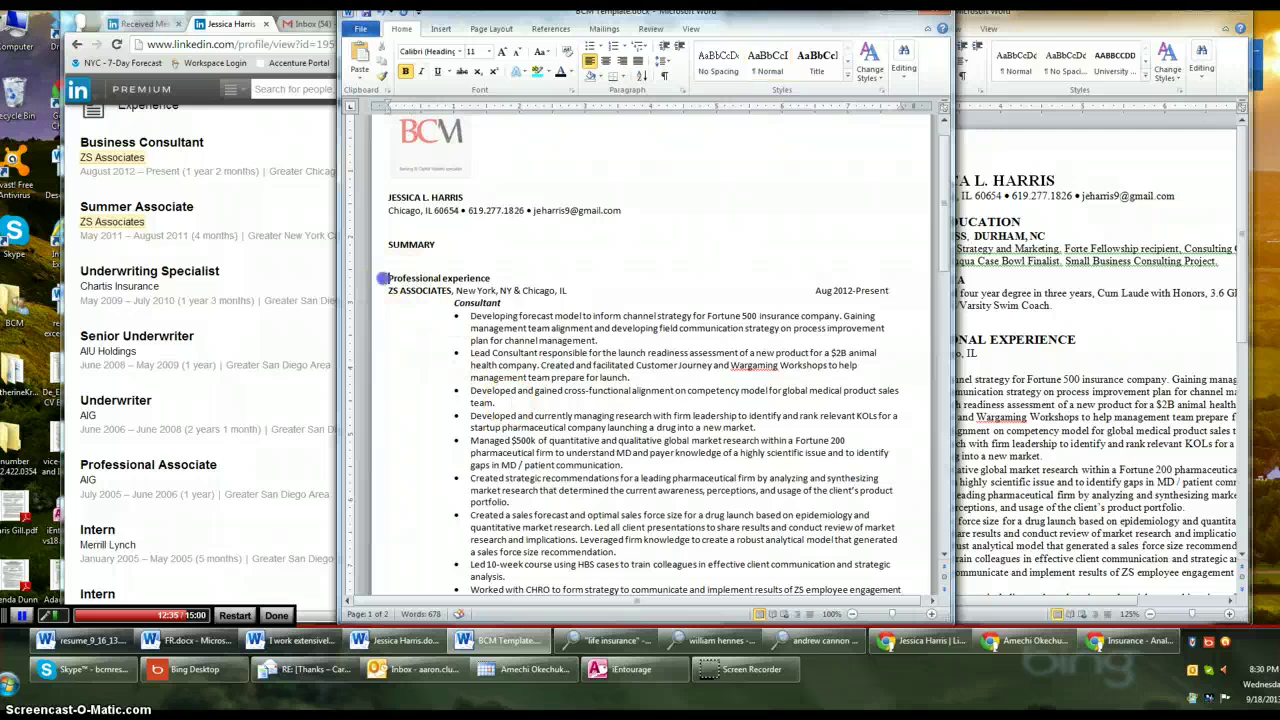
key(Return)
key(Return)
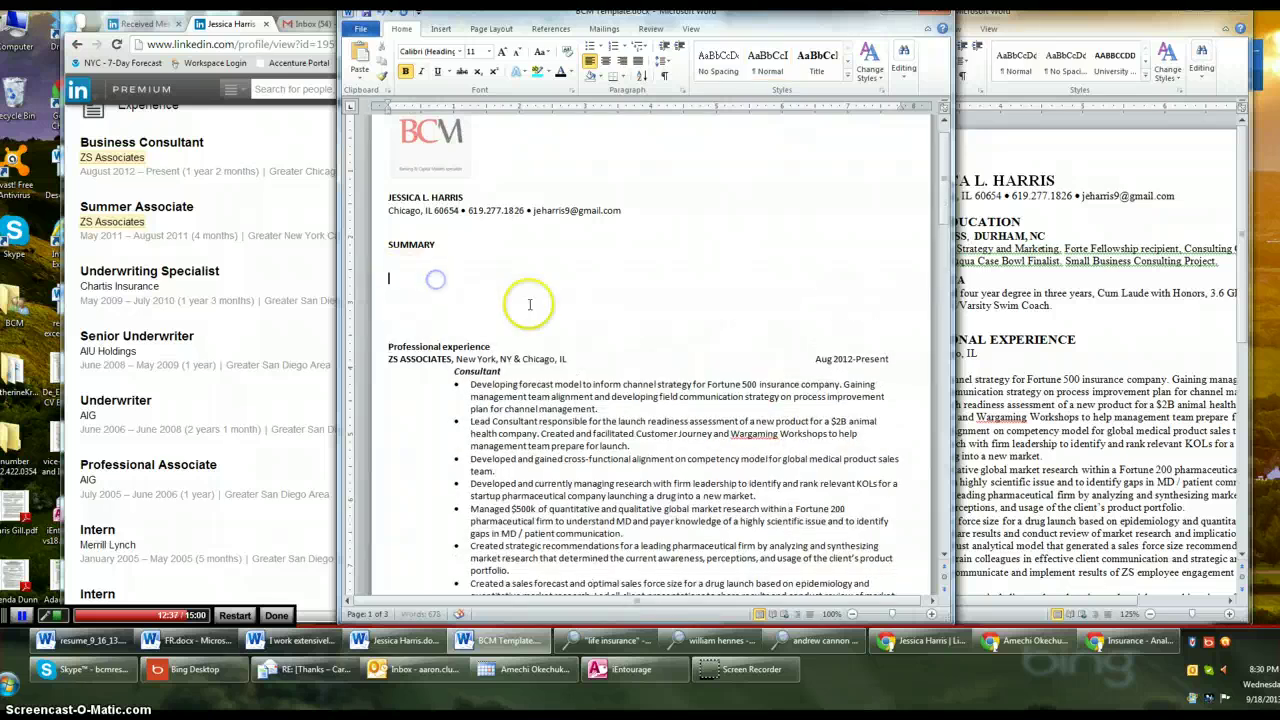
Remove the extra blank line under the SUMMARY heading
scroll(528, 300, down, 4)
scroll(535, 320, down, 1)
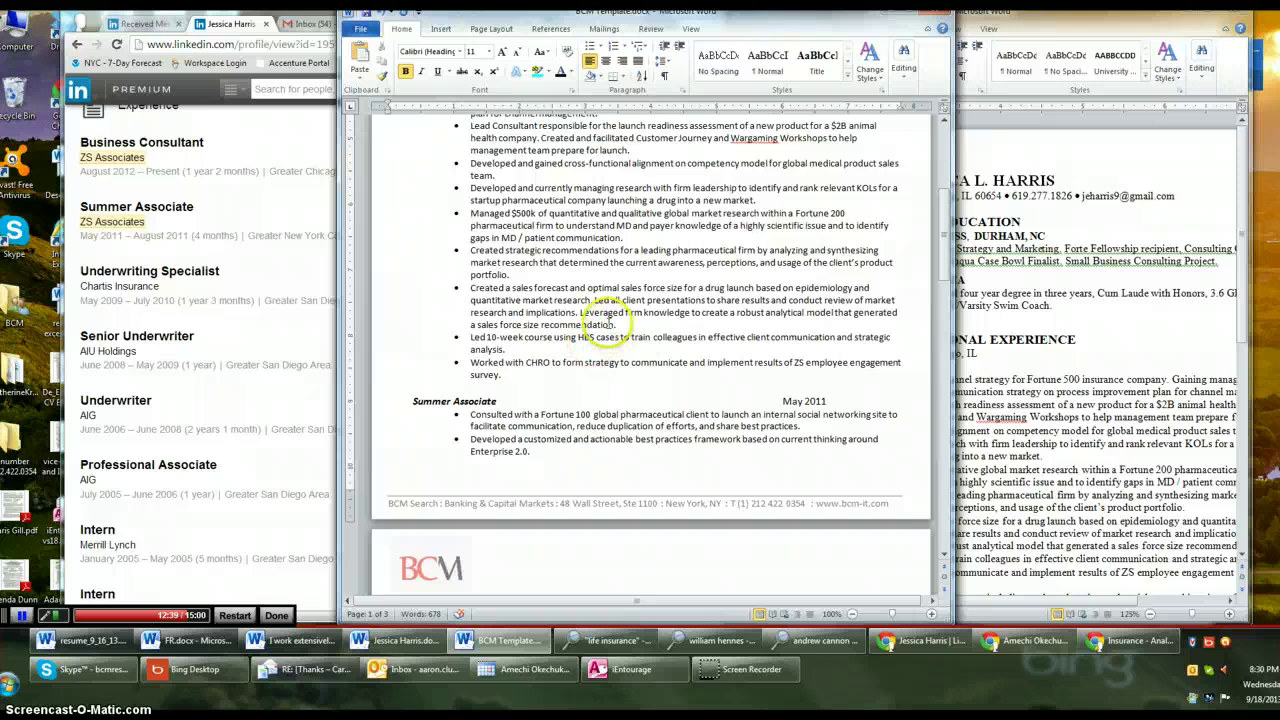
scroll(605, 330, up, 3)
scroll(613, 333, up, 3)
scroll(480, 380, down, 1)
click(427, 259)
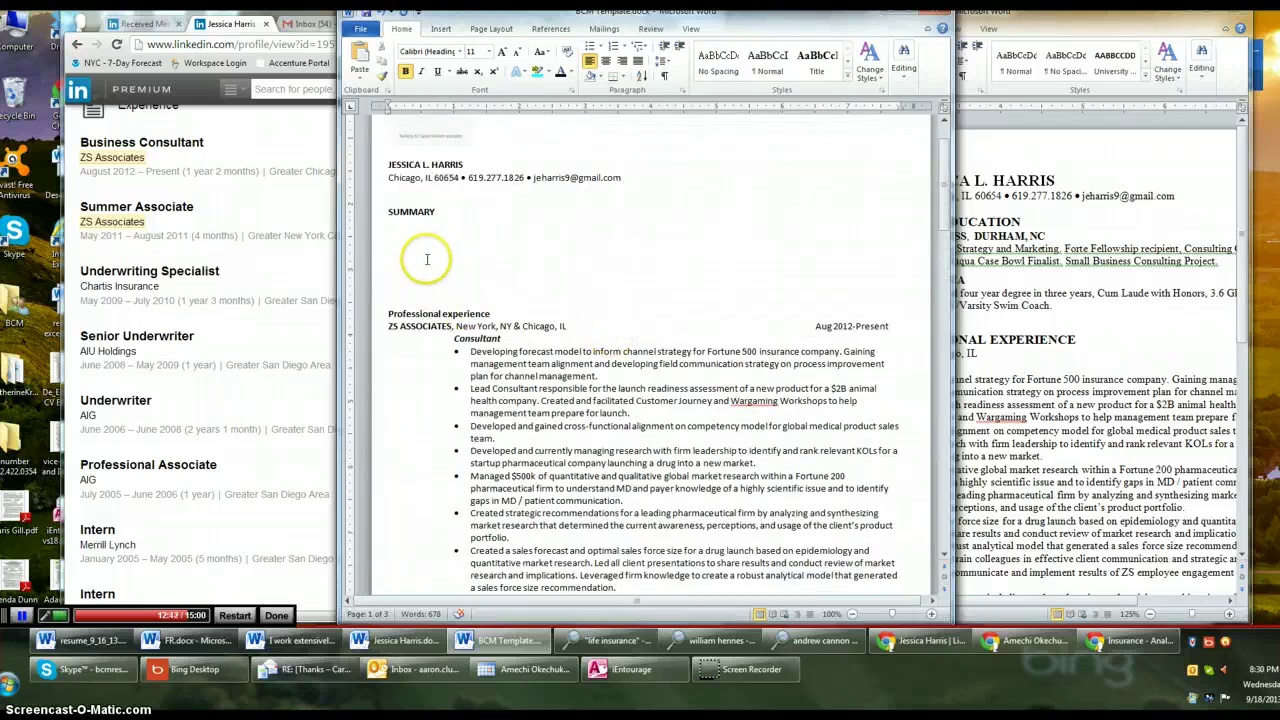
key(BackSpace)
key(BackSpace)
key(BackSpace)
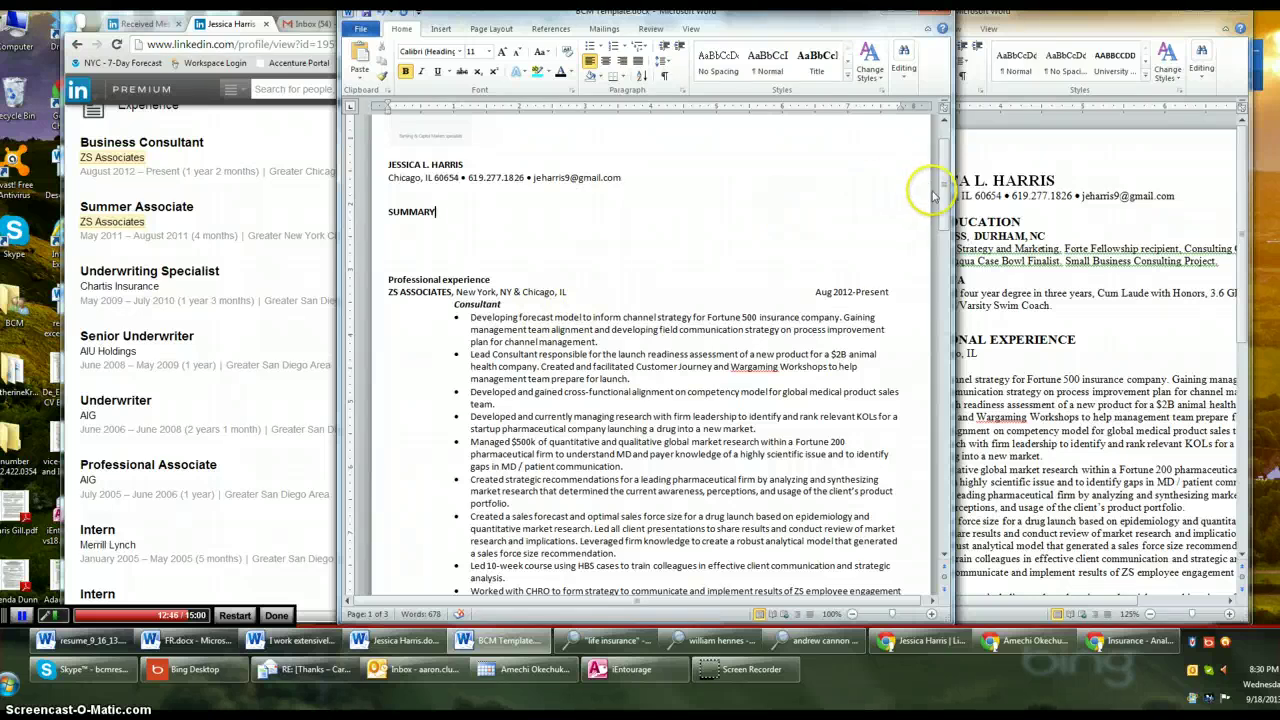
Delete the two blank lines above the Chartis entry at the top of page 2
drag(941, 197, 936, 316)
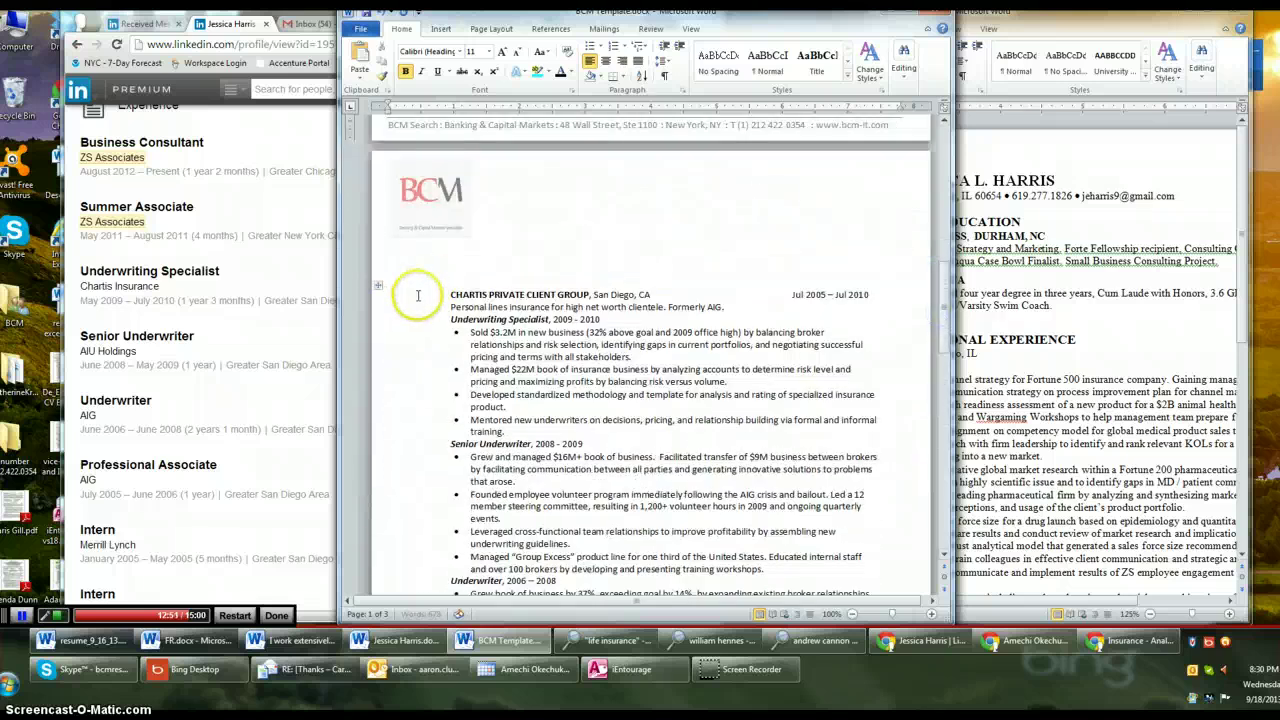
scroll(443, 286, up, 15)
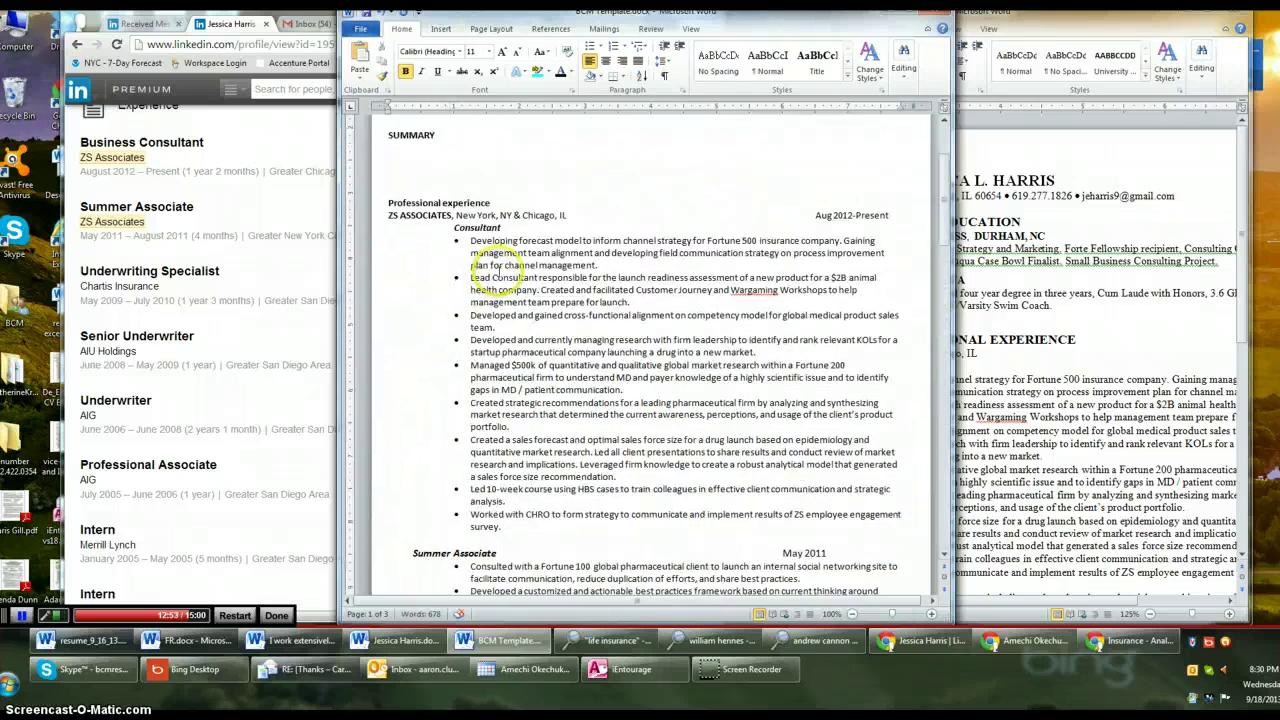
scroll(500, 263, up, 3)
scroll(560, 318, down, 10)
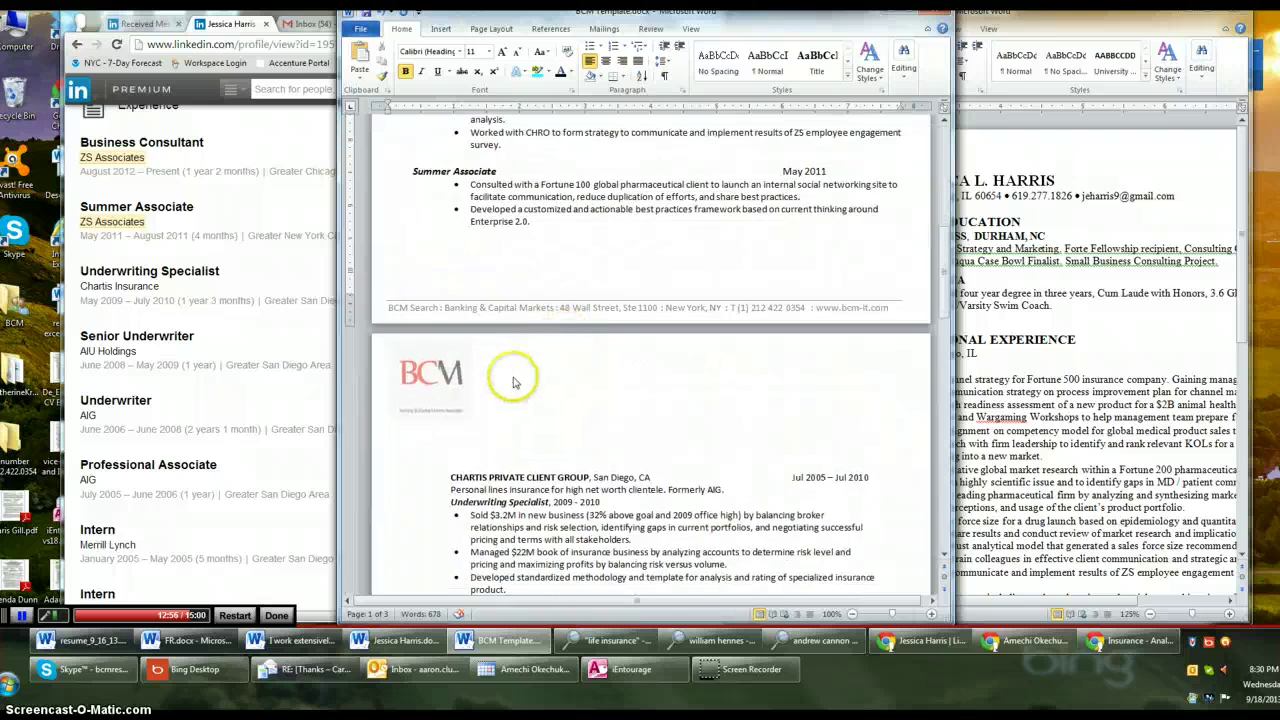
click(513, 382)
key(Delete)
key(Delete)
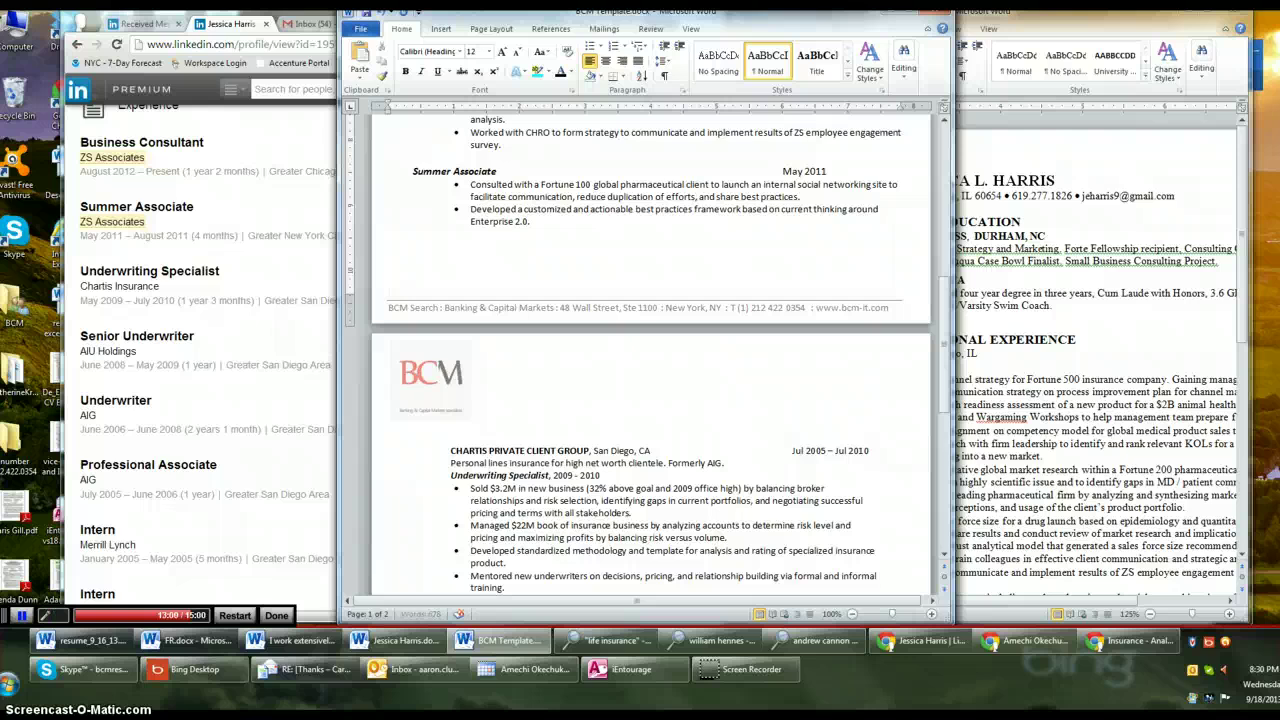
key(Delete)
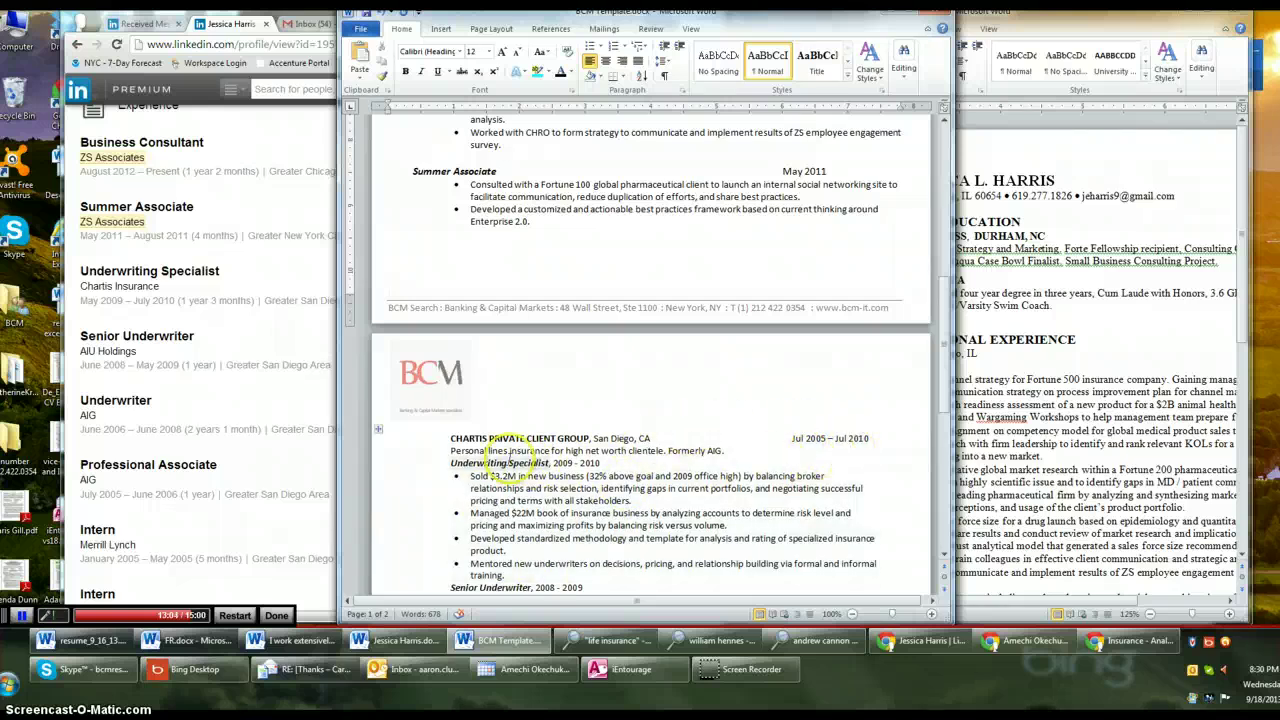
scroll(560, 476, down, 10)
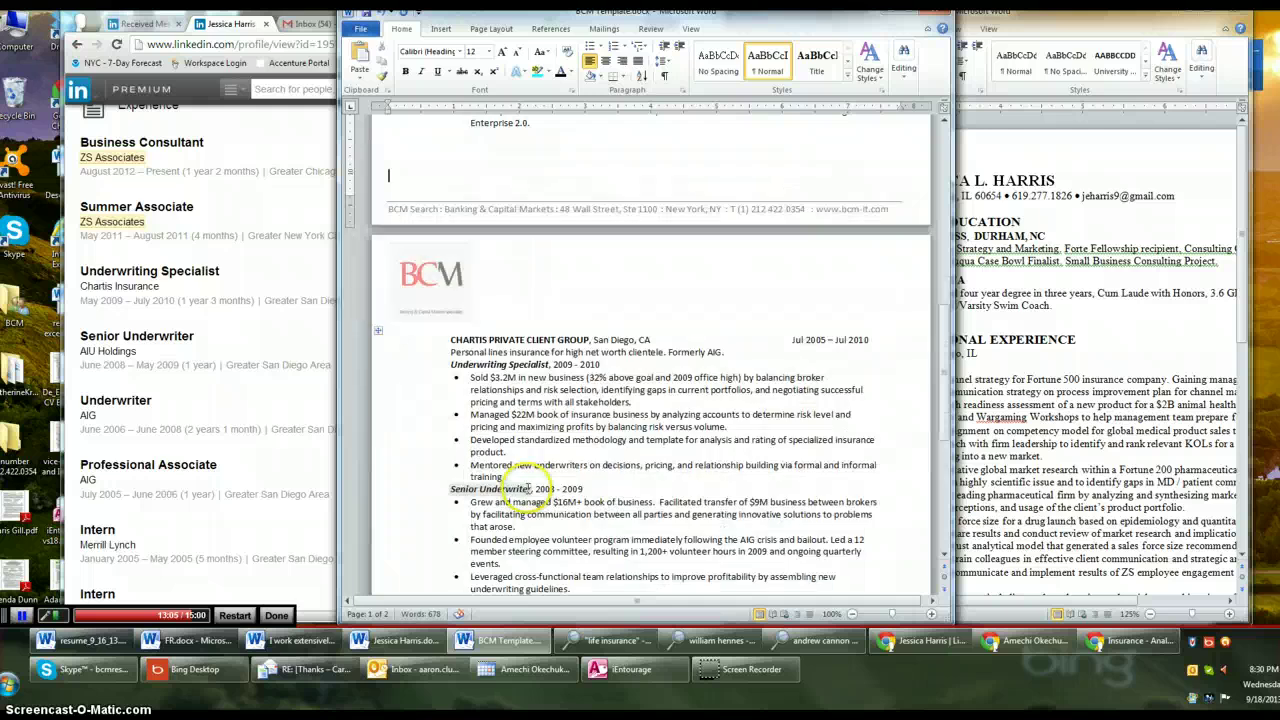
scroll(528, 489, down, 1)
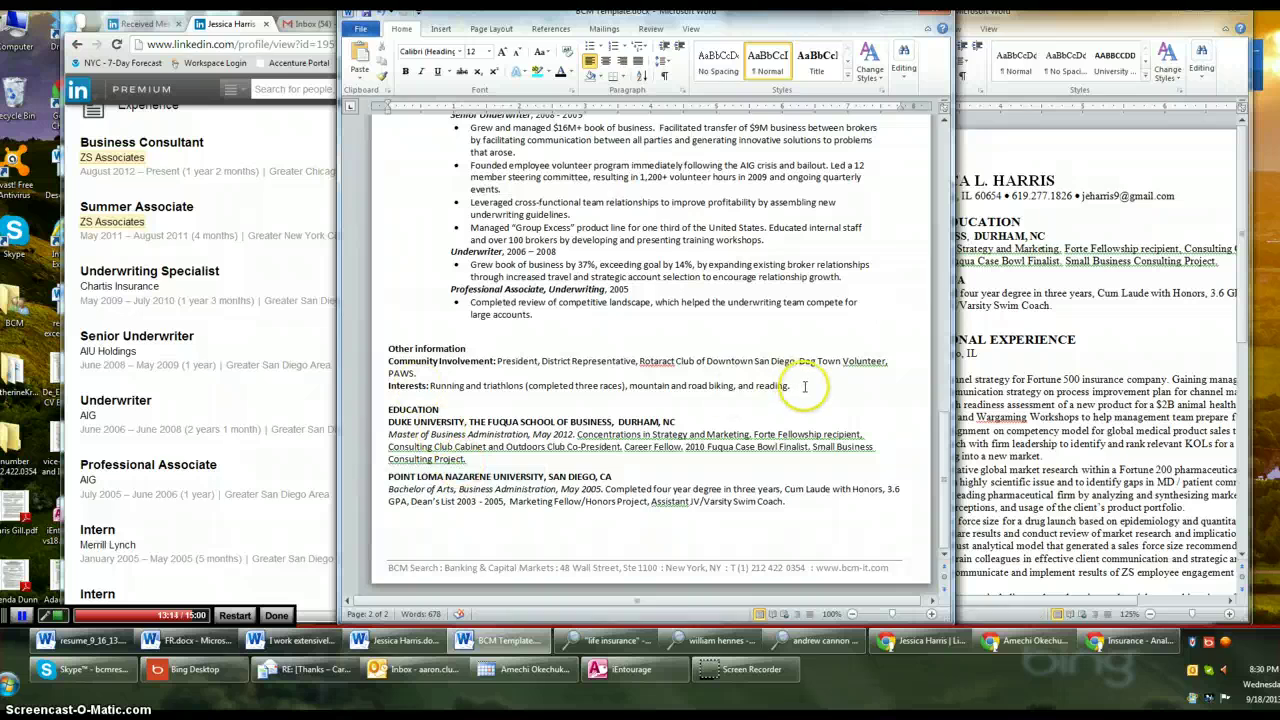
Delete the Other information section, leaving a blank line above EDUCATION
drag(792, 386, 366, 356)
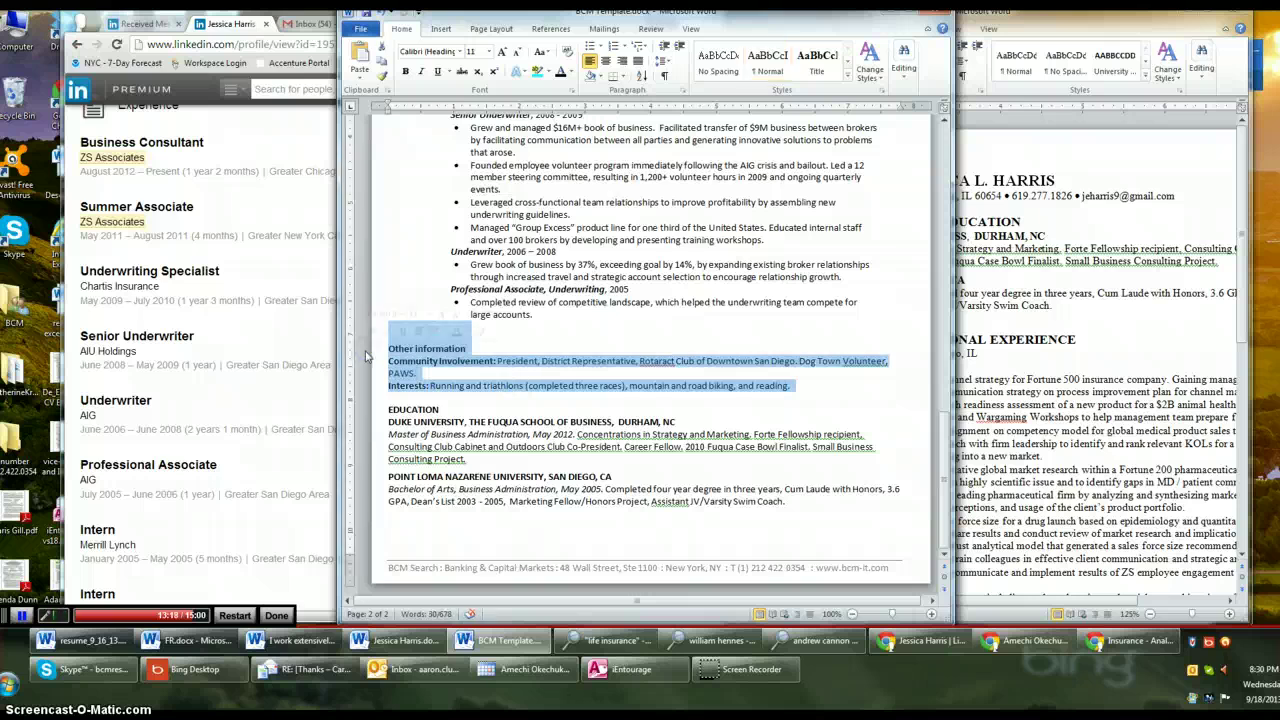
key(Delete)
key(Return)
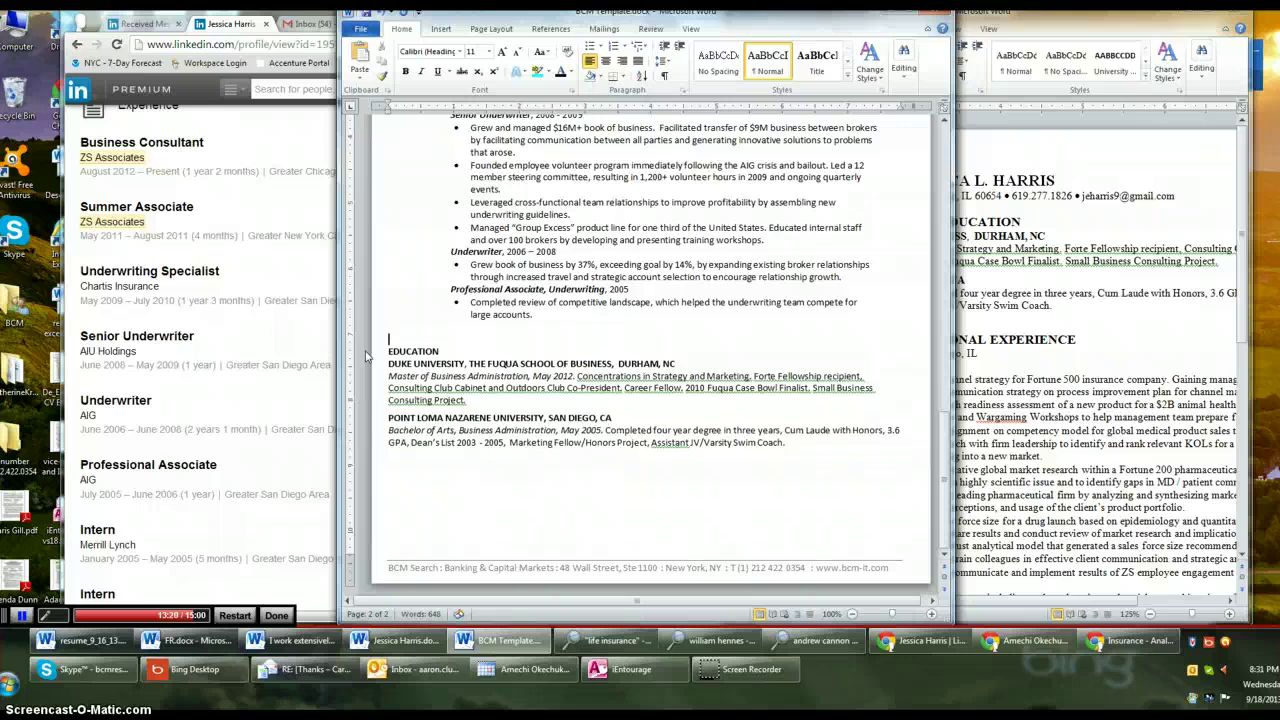
Move the Point Loma entry down so a blank line separates it from Duke
click(390, 419)
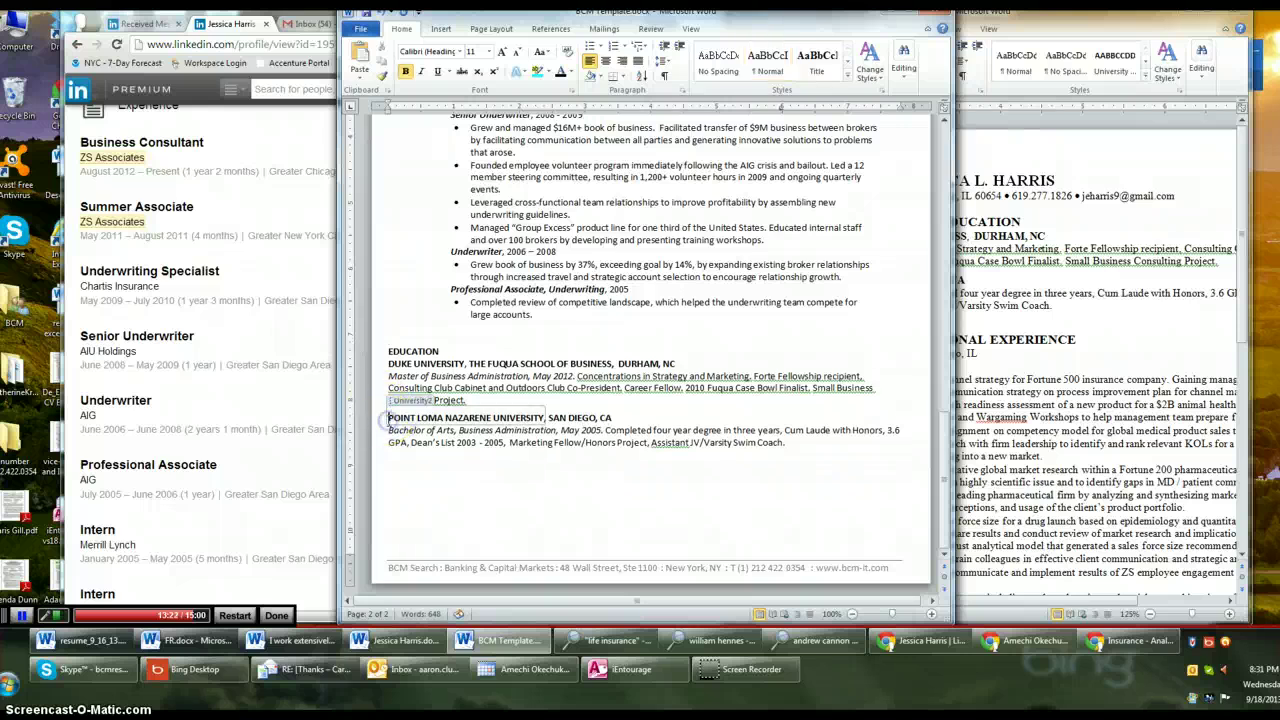
click(481, 402)
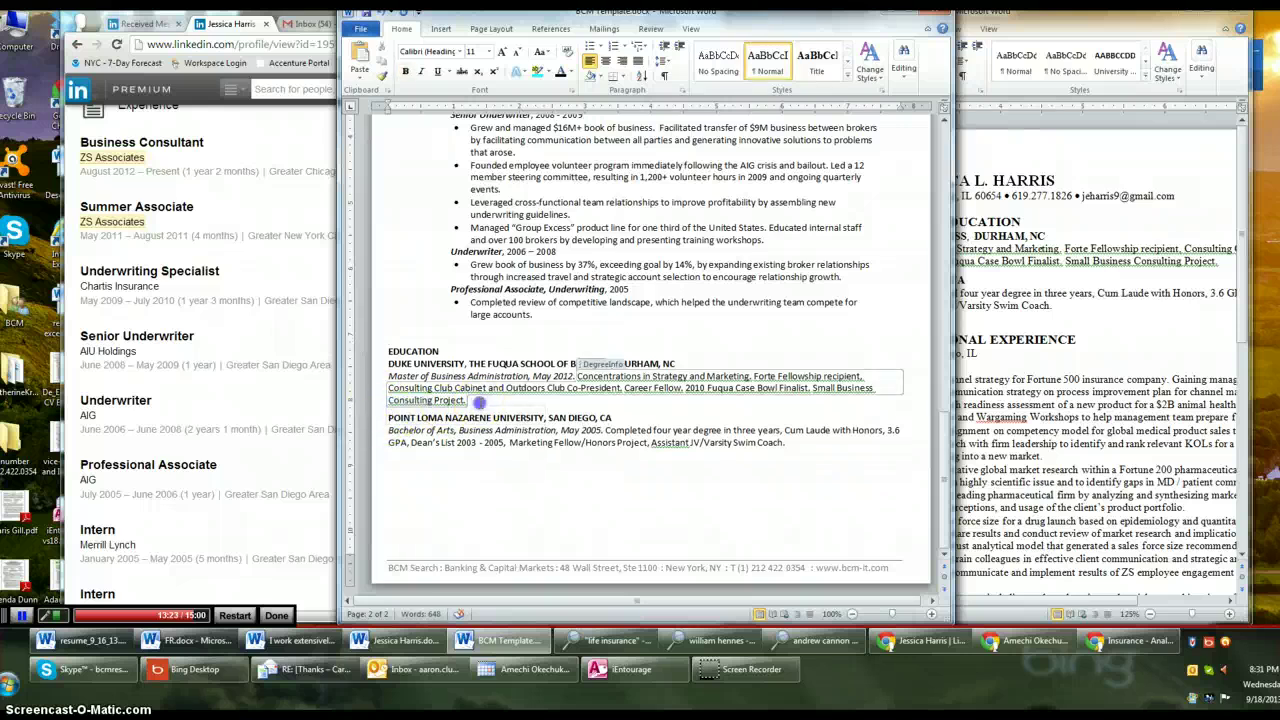
click(389, 420)
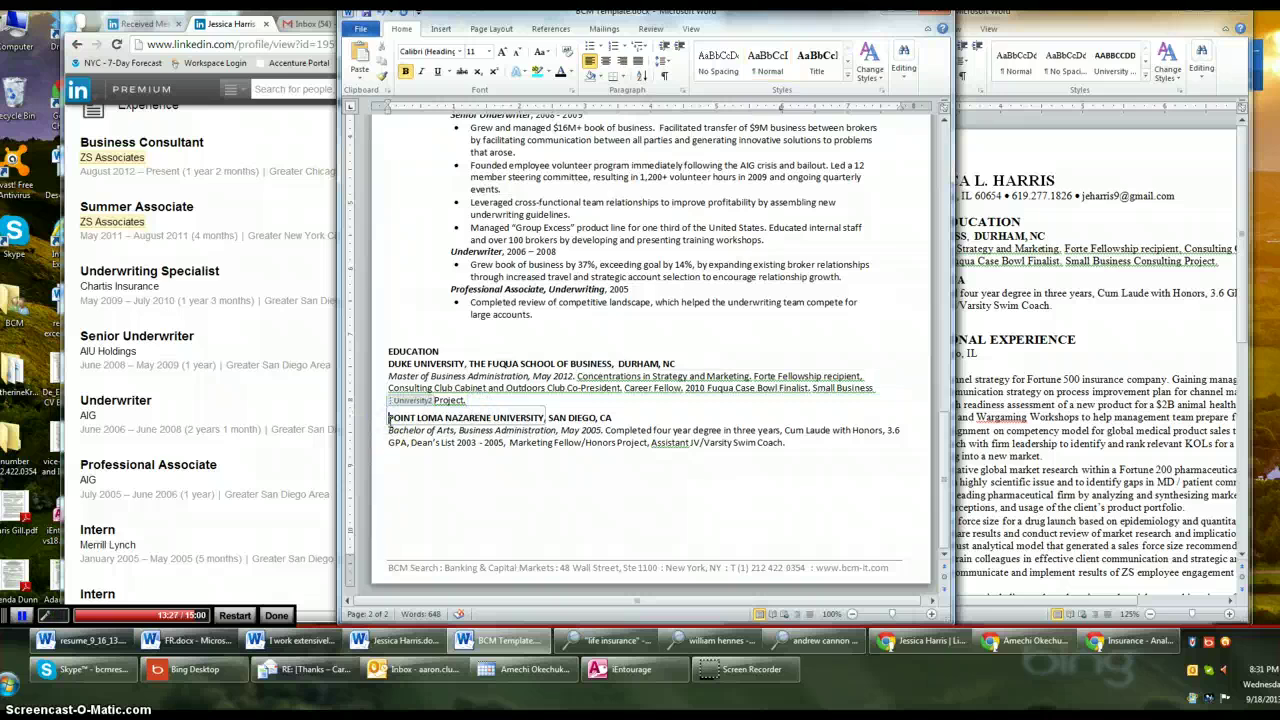
click(580, 405)
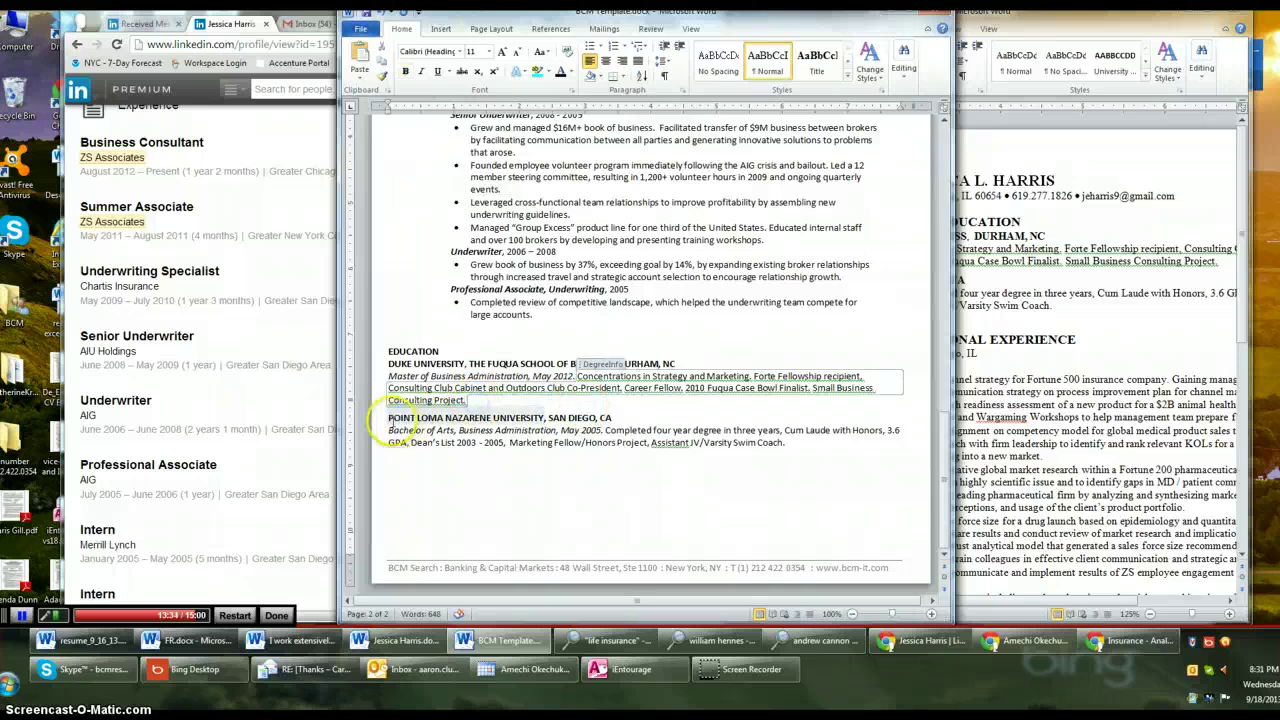
drag(418, 418, 869, 448)
key(ctrl+c)
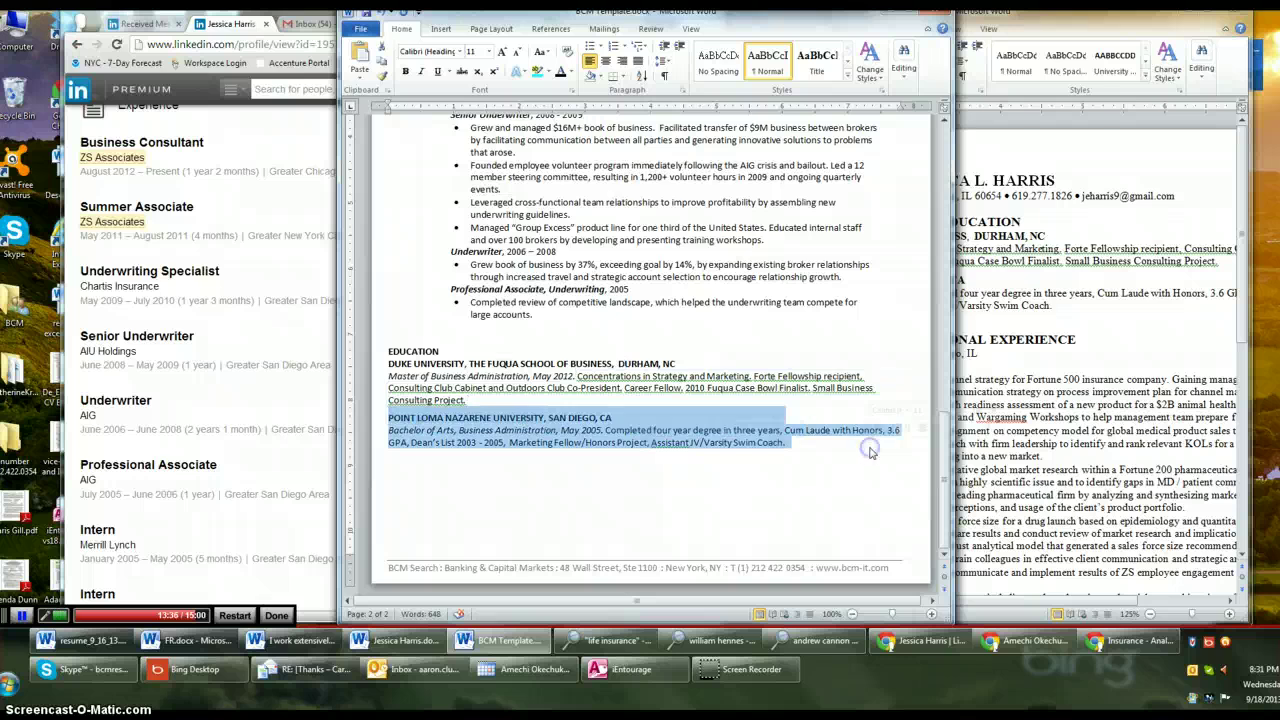
key(Delete)
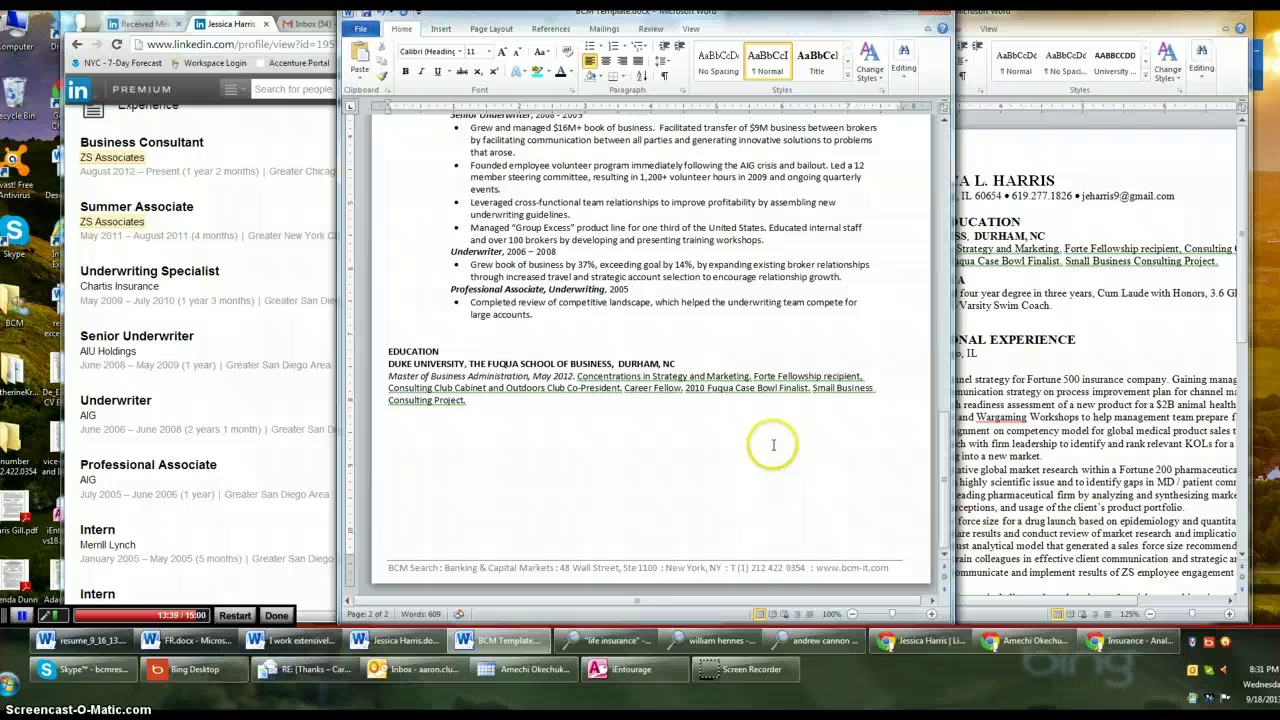
key(ctrl+v)
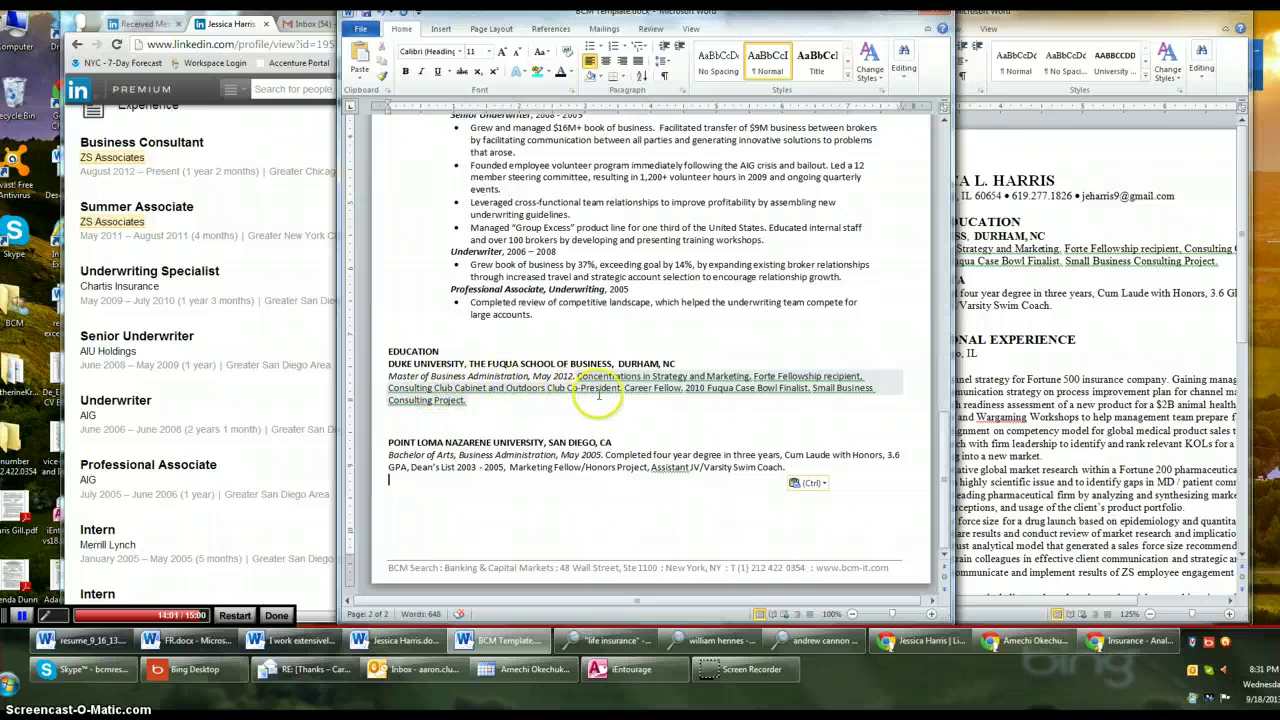
Move the Duke details after 'May 2012.' onto their own line below the degree
click(745, 395)
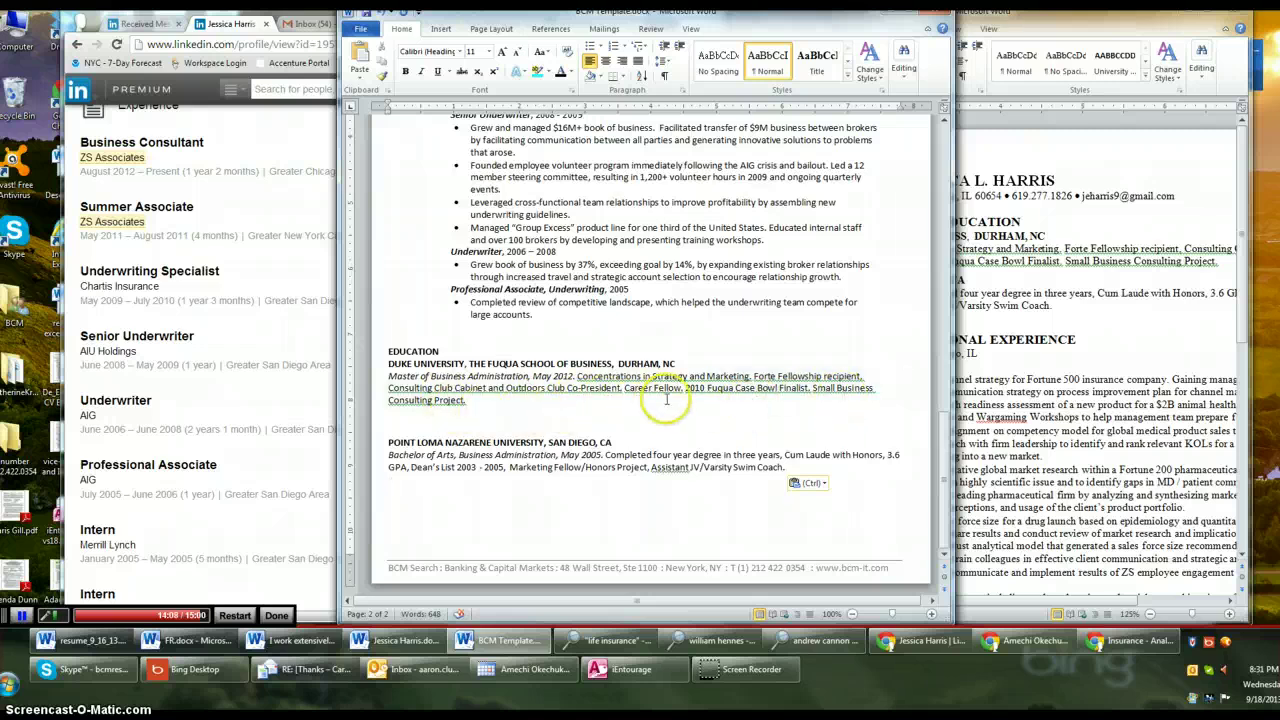
click(751, 377)
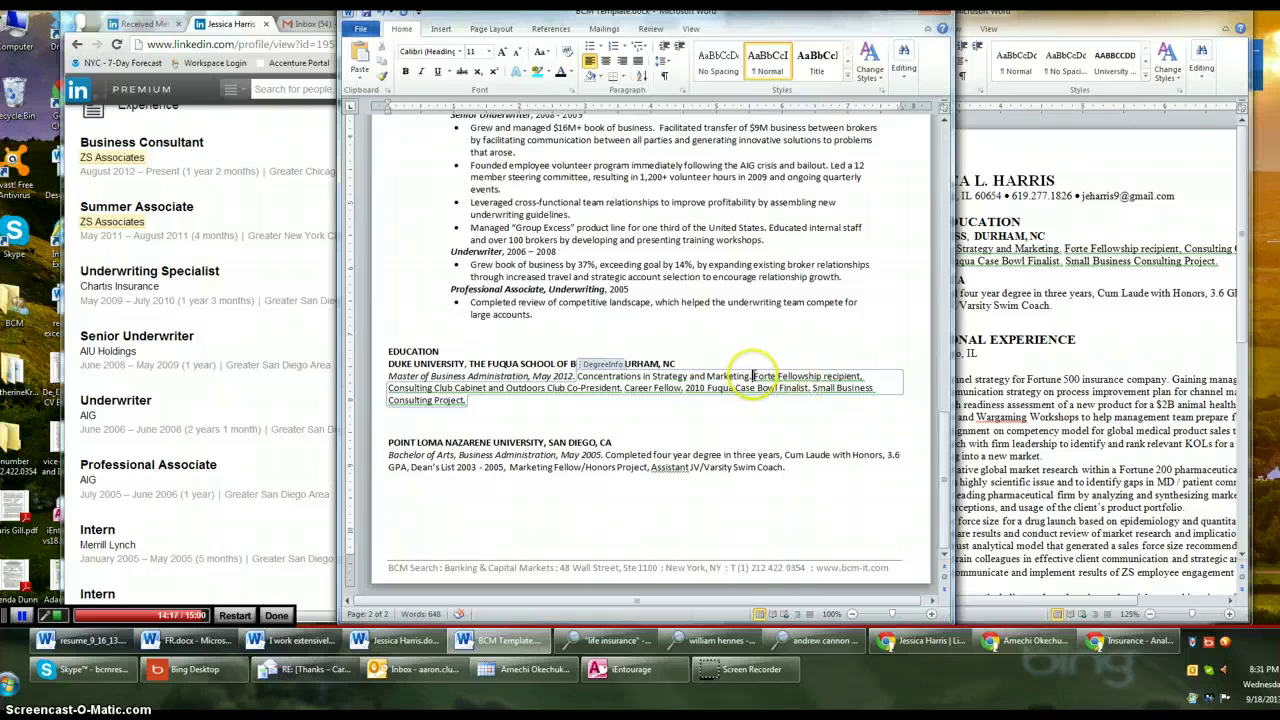
drag(752, 377, 851, 410)
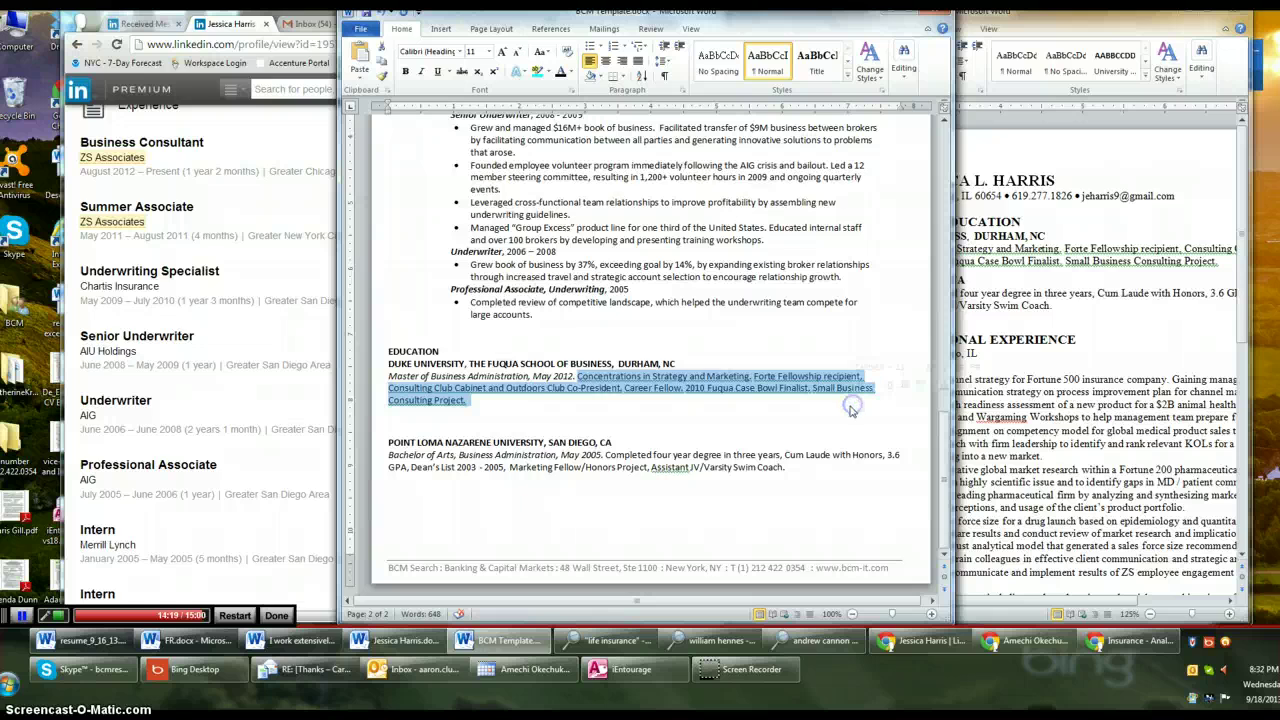
key(BackSpace)
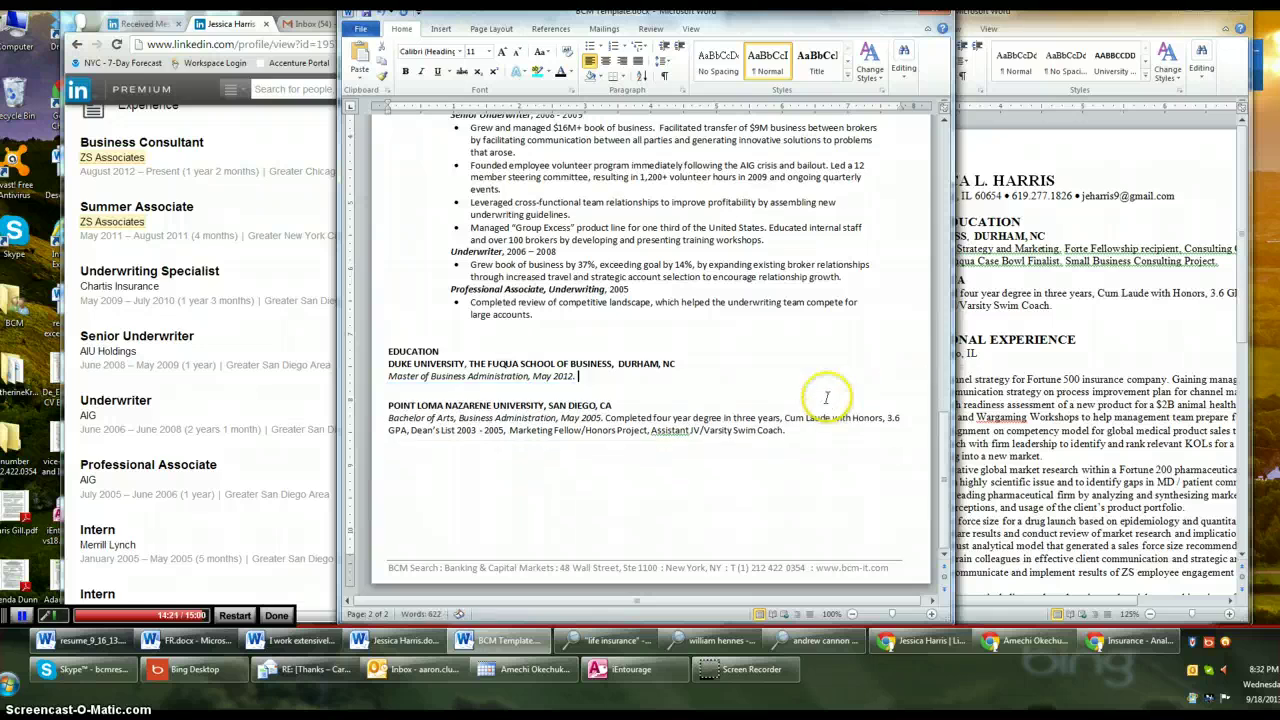
key(Return)
text(Concentrations in Strategy and Marketing, Forte Fellowship recipient, Consulting Club Cabinet and Outdoors Club Co-President, Career Fellow, 2010 Fuqua Case Bowl Finalist, Small Business Consulting Project.)
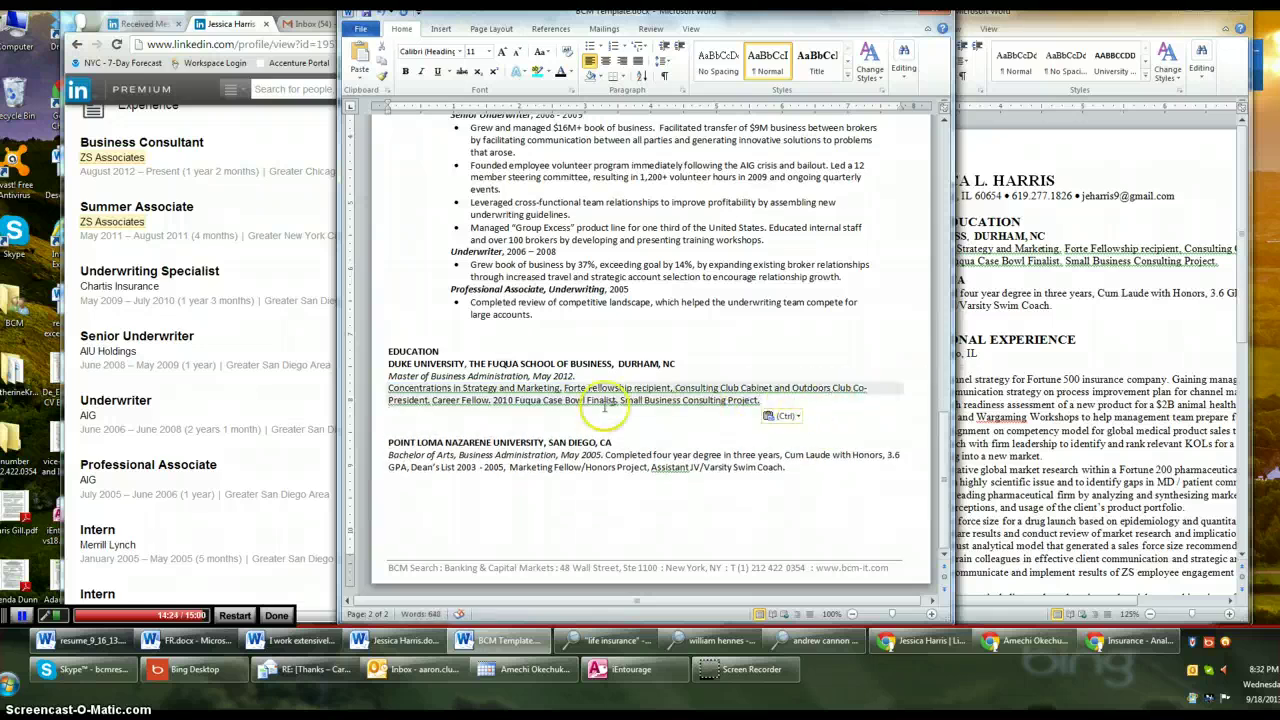
click(390, 379)
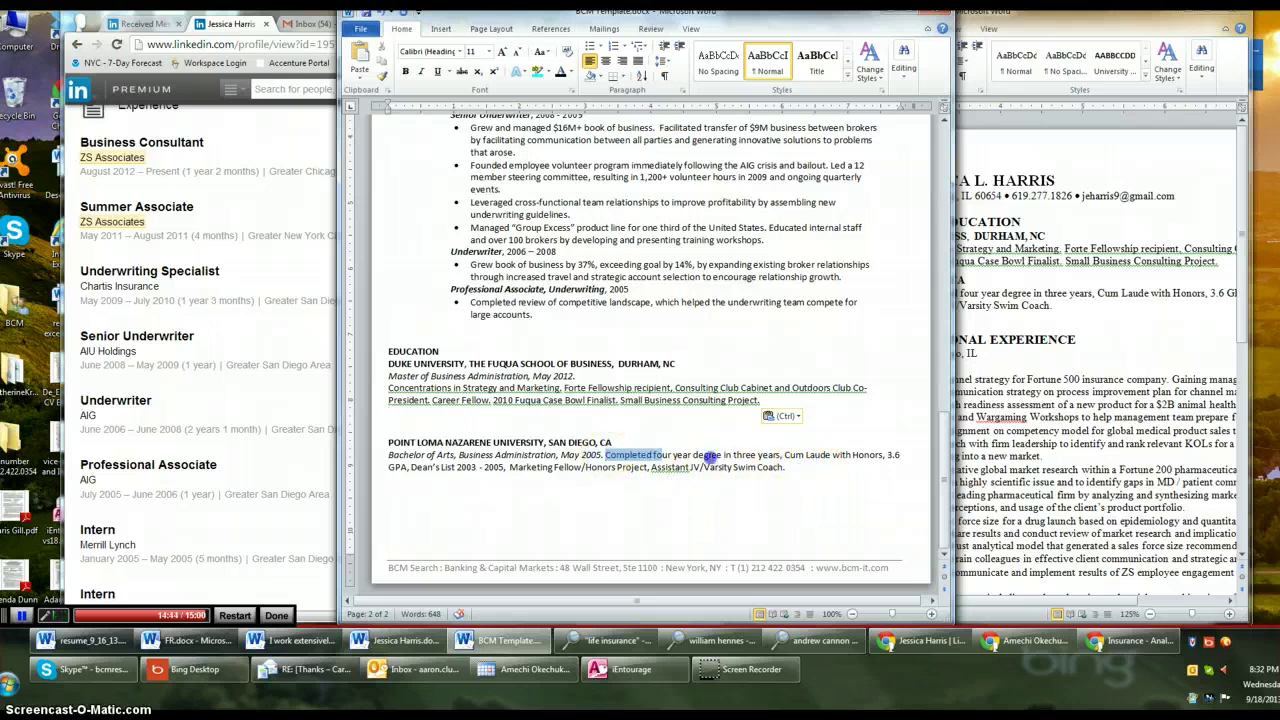
Move the Point Loma honours details after 'May 2005.' onto a separate line
drag(708, 456, 785, 463)
key(ctrl+c)
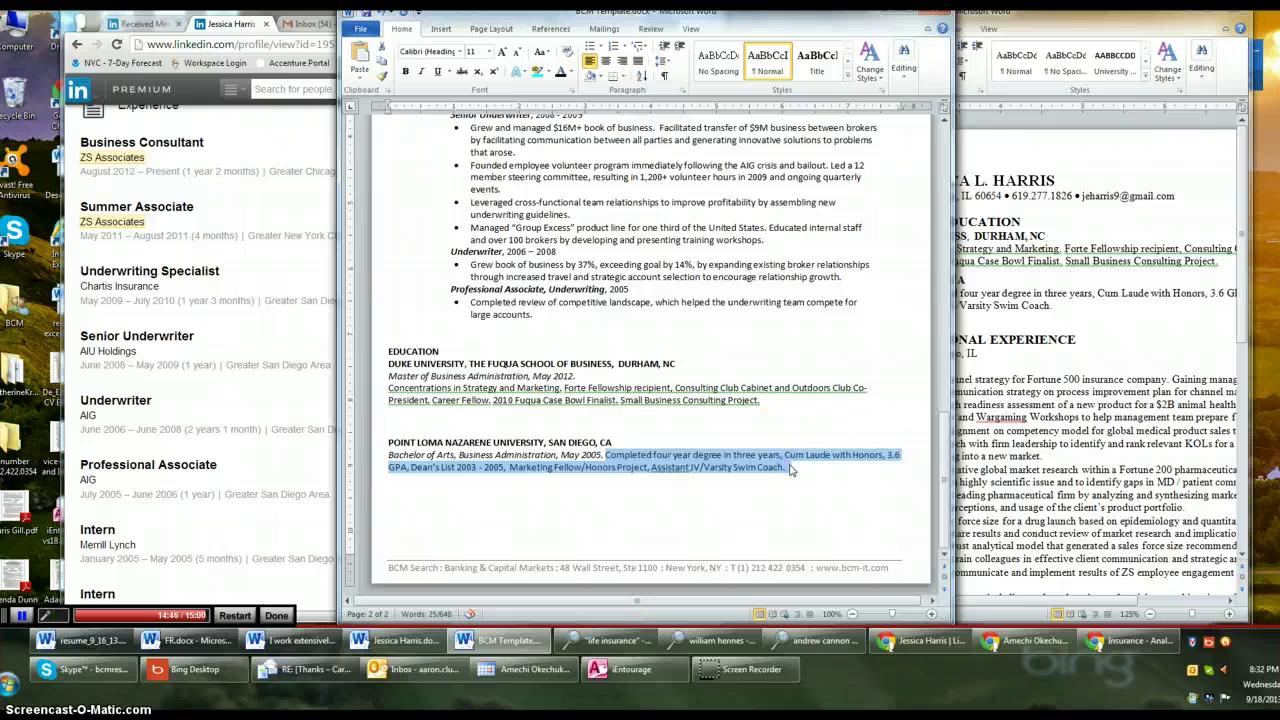
key(Delete)
key(ctrl+v)
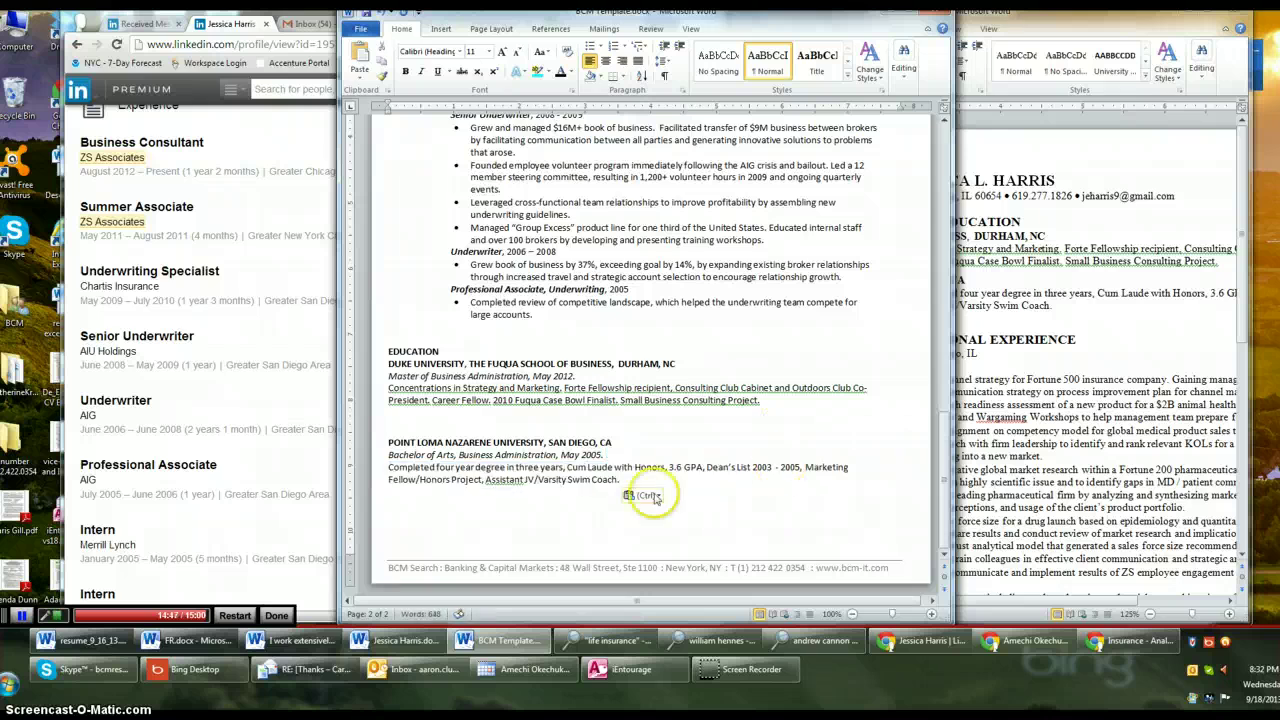
drag(390, 458, 602, 457)
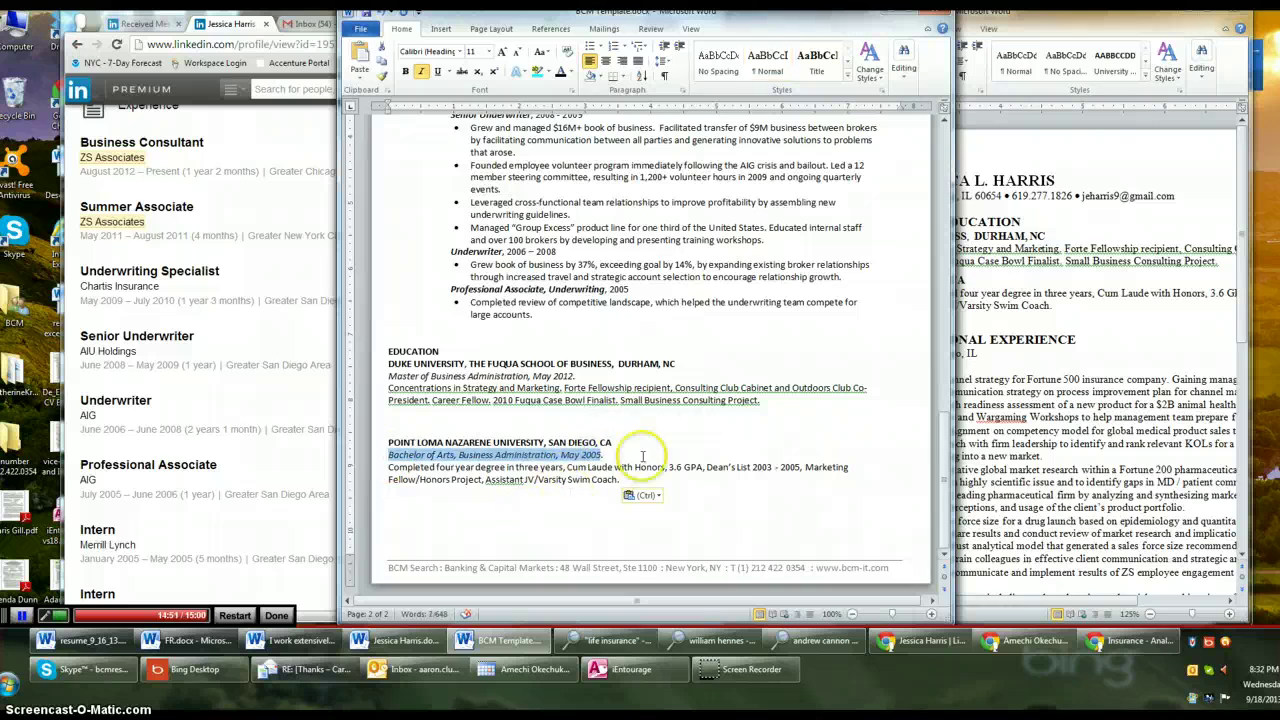
click(745, 492)
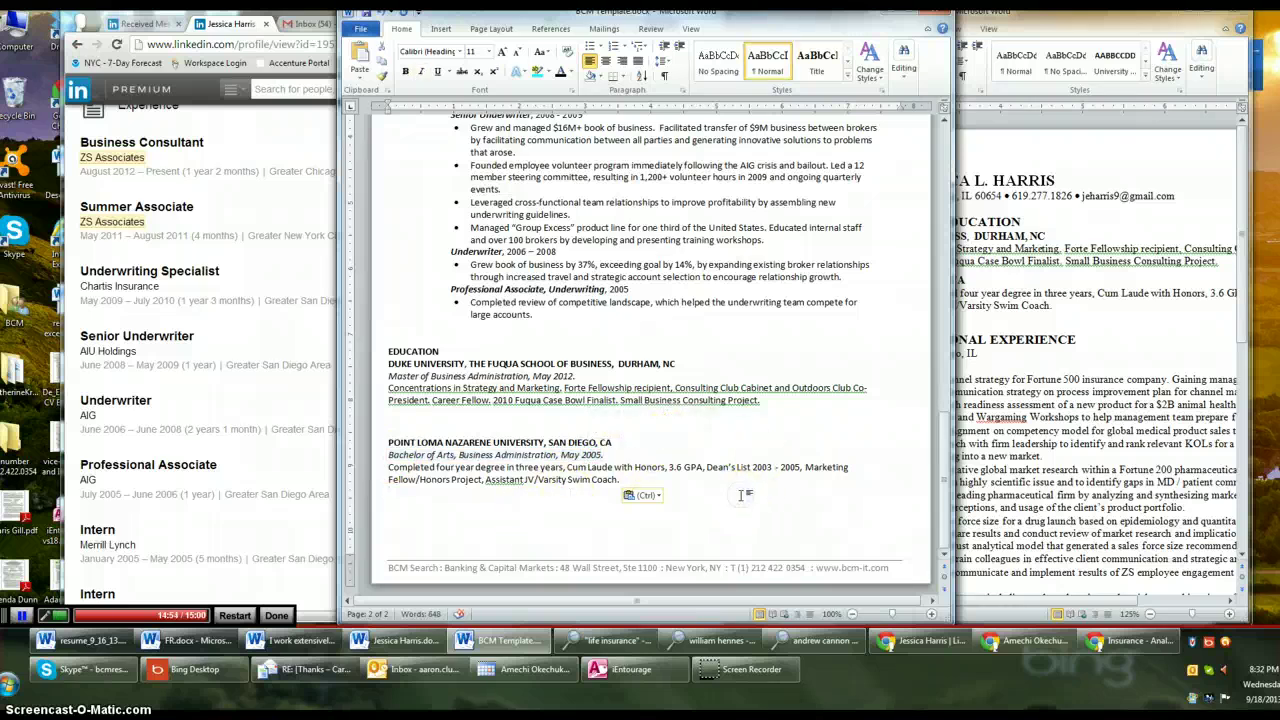